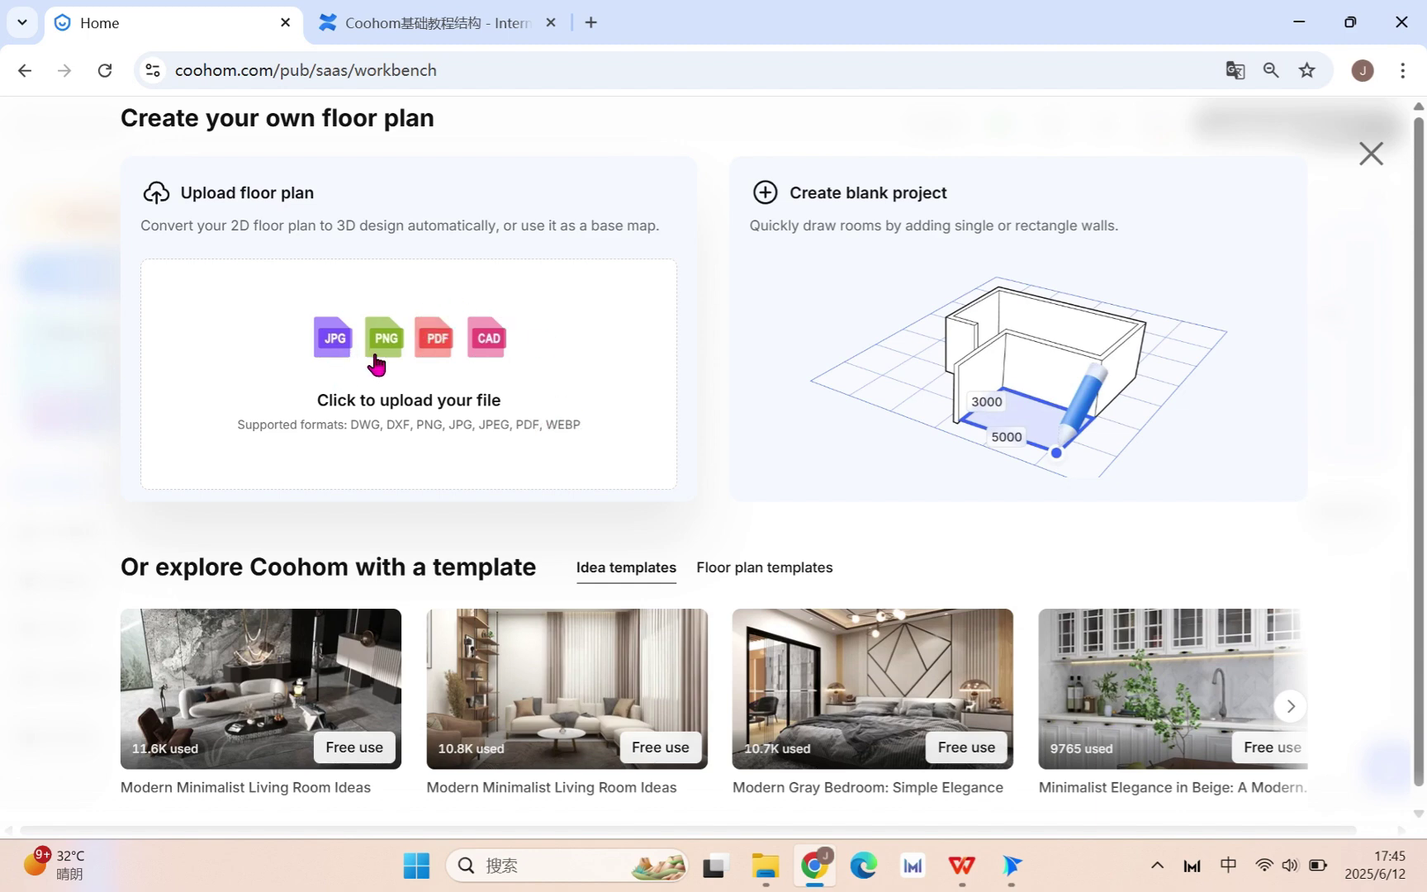
Upload the file "PDF input demo.pdf" from the desktop as the floor plan
{"action": "left_click", "coordinate": [432, 355]}
{"action": "left_click", "coordinate": [388, 347]}
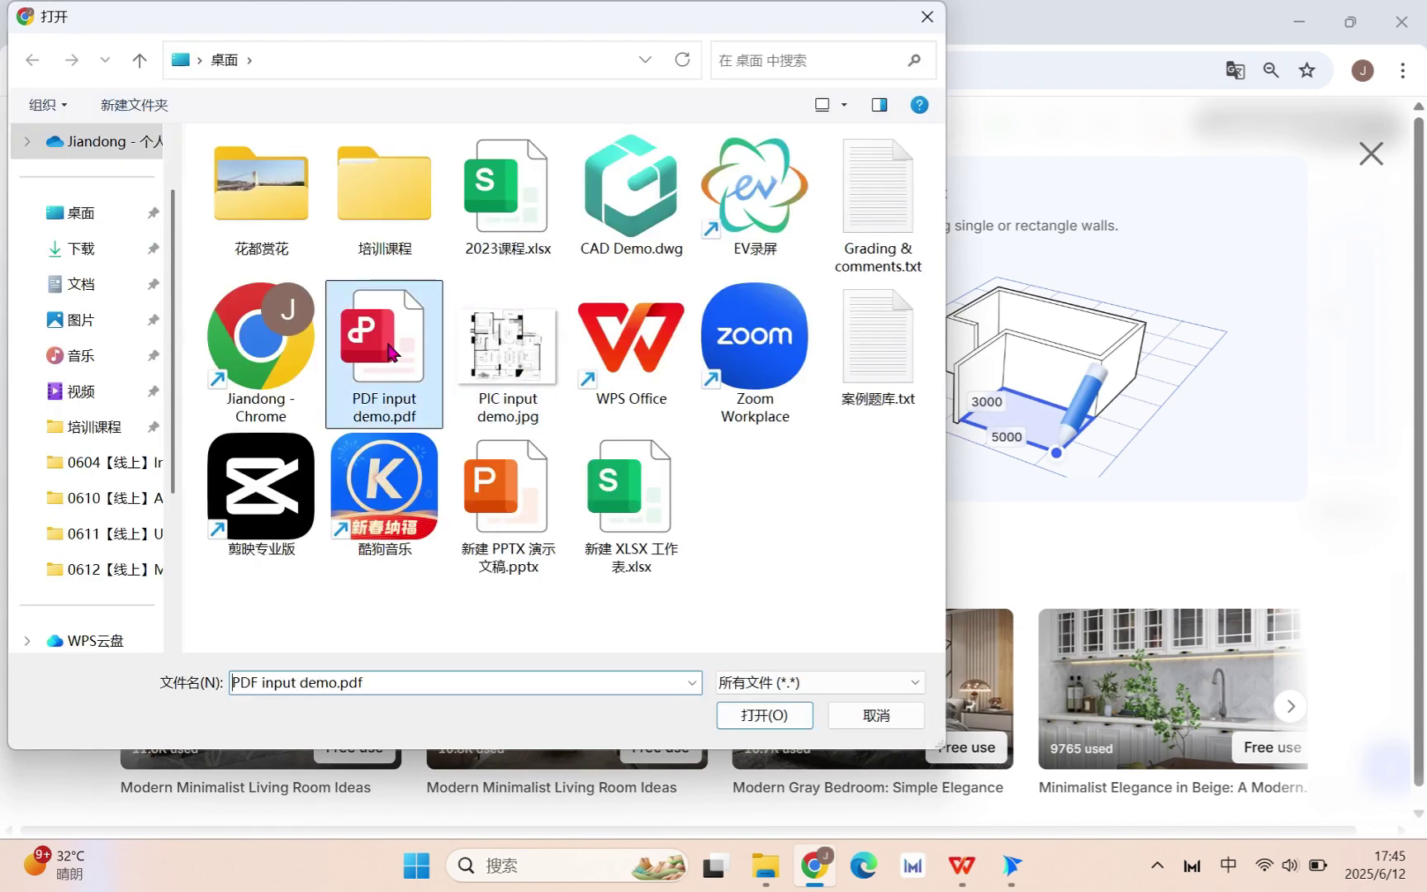
{"action": "left_click", "coordinate": [749, 718]}
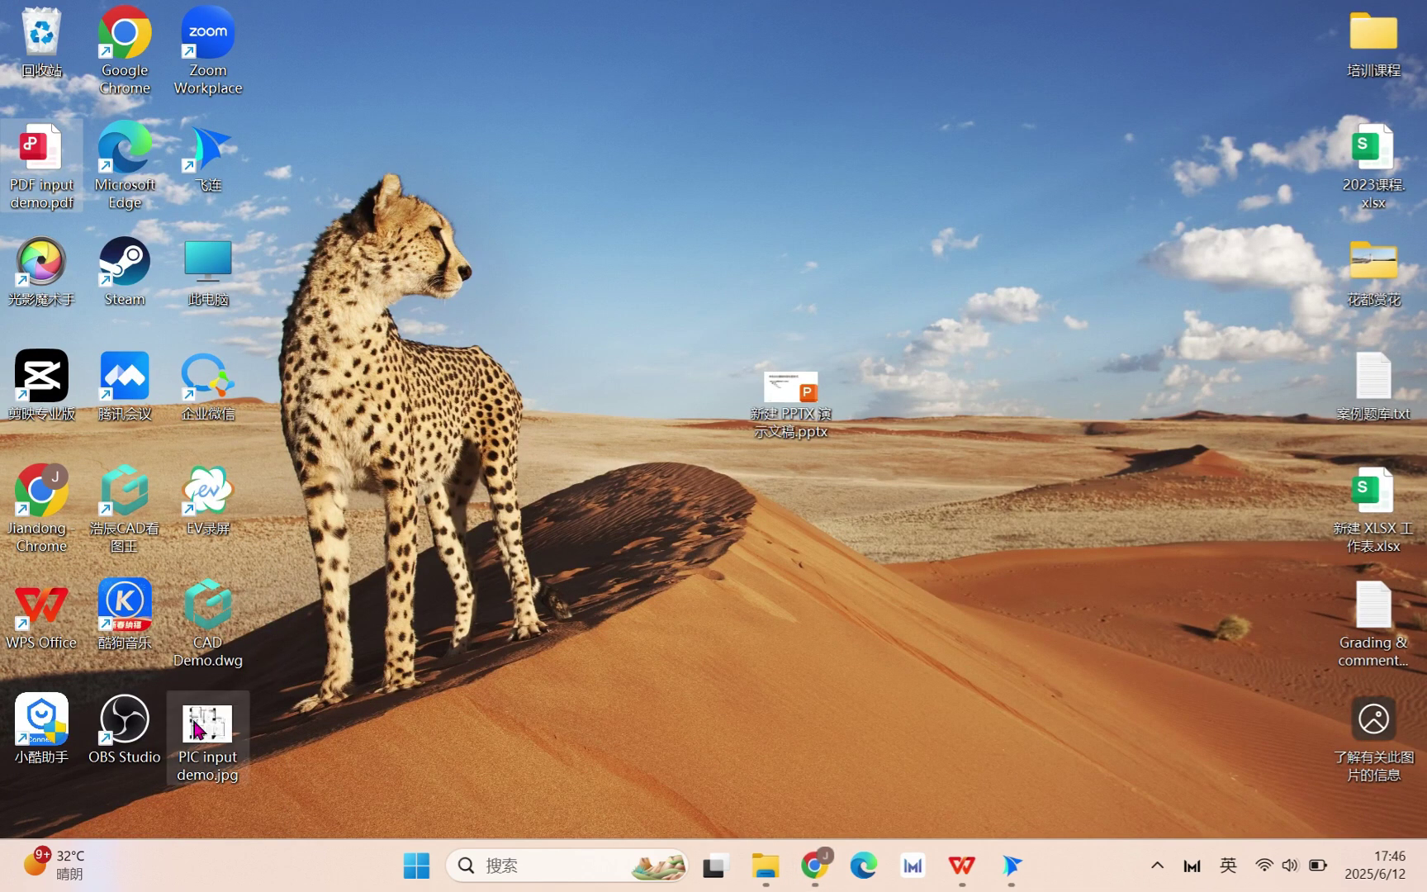
Open "PDF input demo.pdf" from the desktop, examine its rooms and marked living room dimension, and return to the browser
{"action": "double_click", "coordinate": [42, 157]}
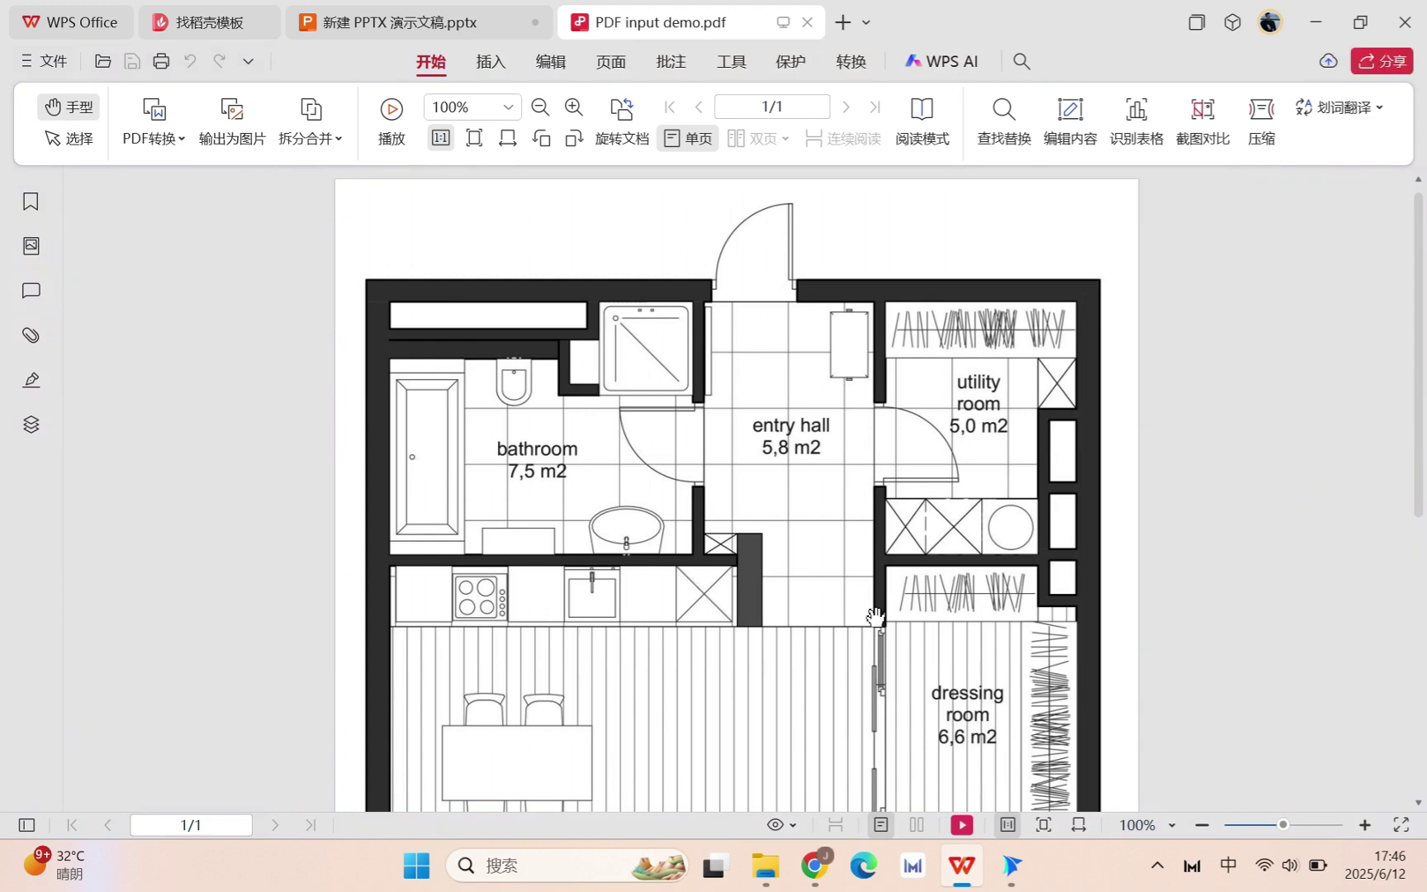
{"action": "scroll", "coordinate": [875, 653], "scroll_direction": "down", "scroll_amount": 3}
{"action": "scroll", "coordinate": [883, 702], "scroll_direction": "down", "scroll_amount": 9}
{"action": "scroll", "coordinate": [867, 673], "scroll_direction": "up", "scroll_amount": 12}
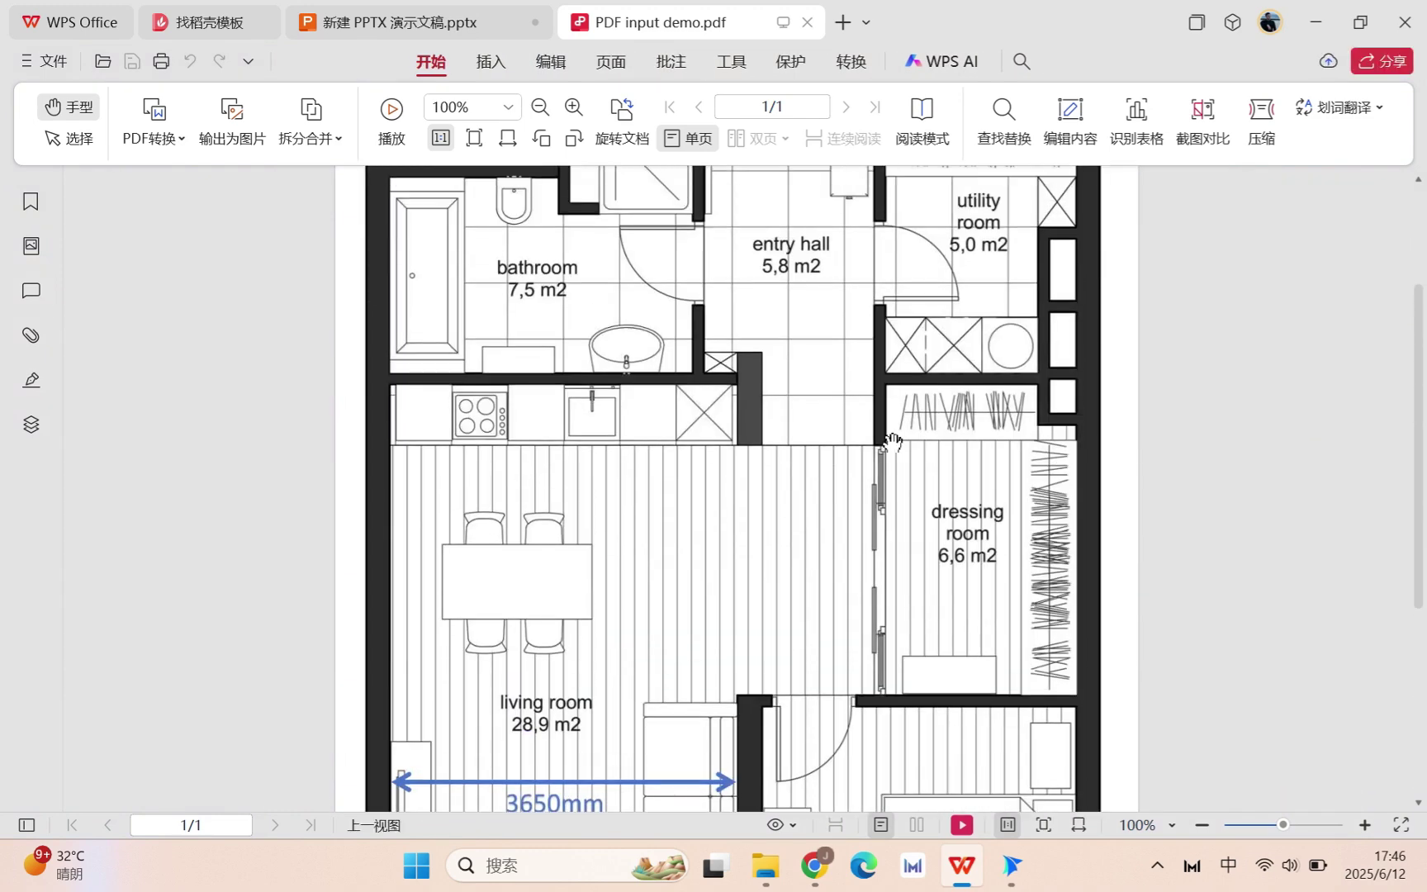
{"action": "scroll", "coordinate": [867, 673], "scroll_direction": "down", "scroll_amount": 10}
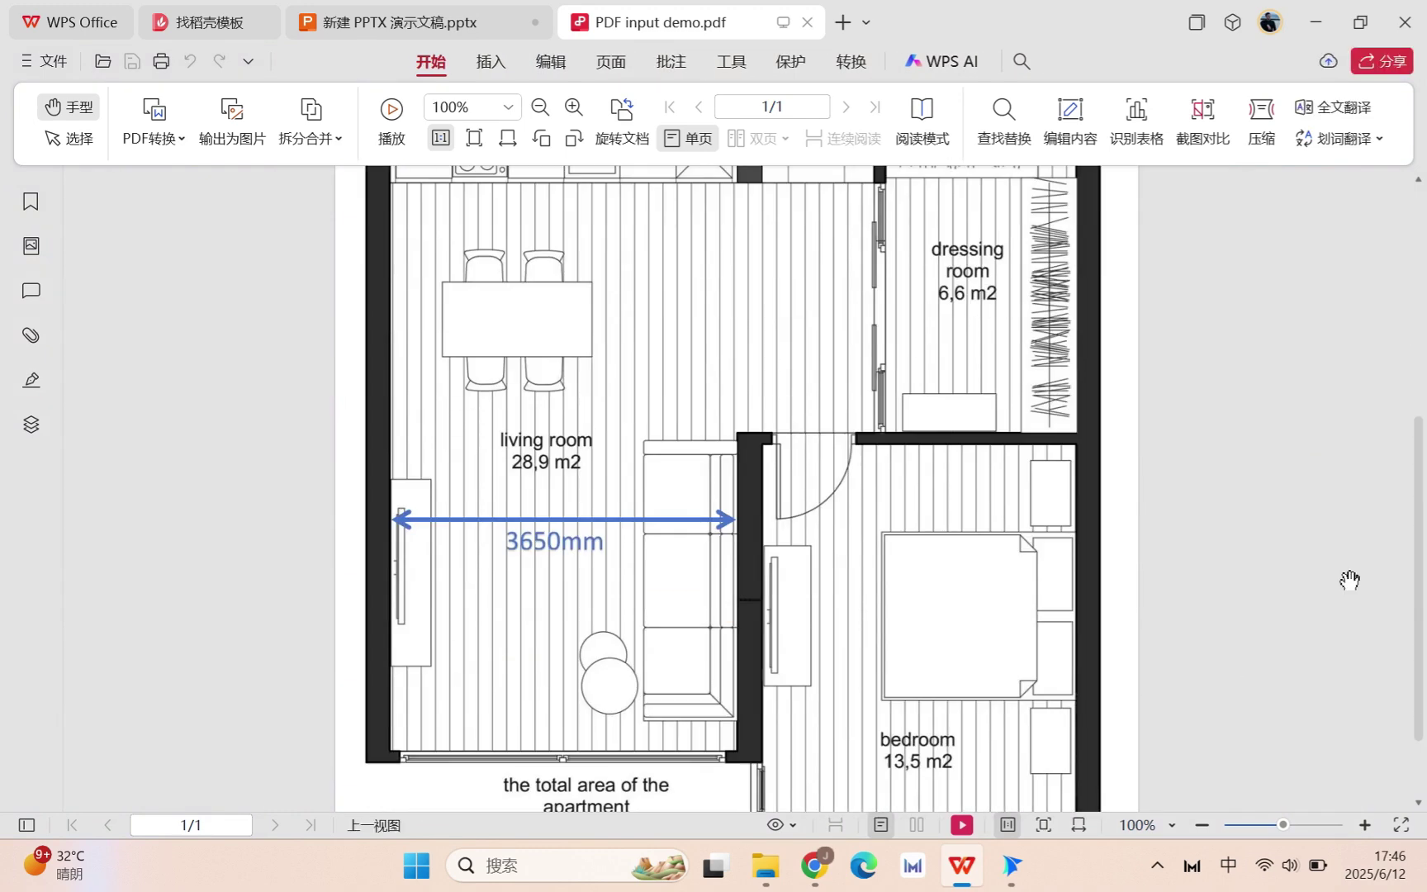
{"action": "left_click", "coordinate": [1315, 22]}
{"action": "left_click", "coordinate": [814, 864]}
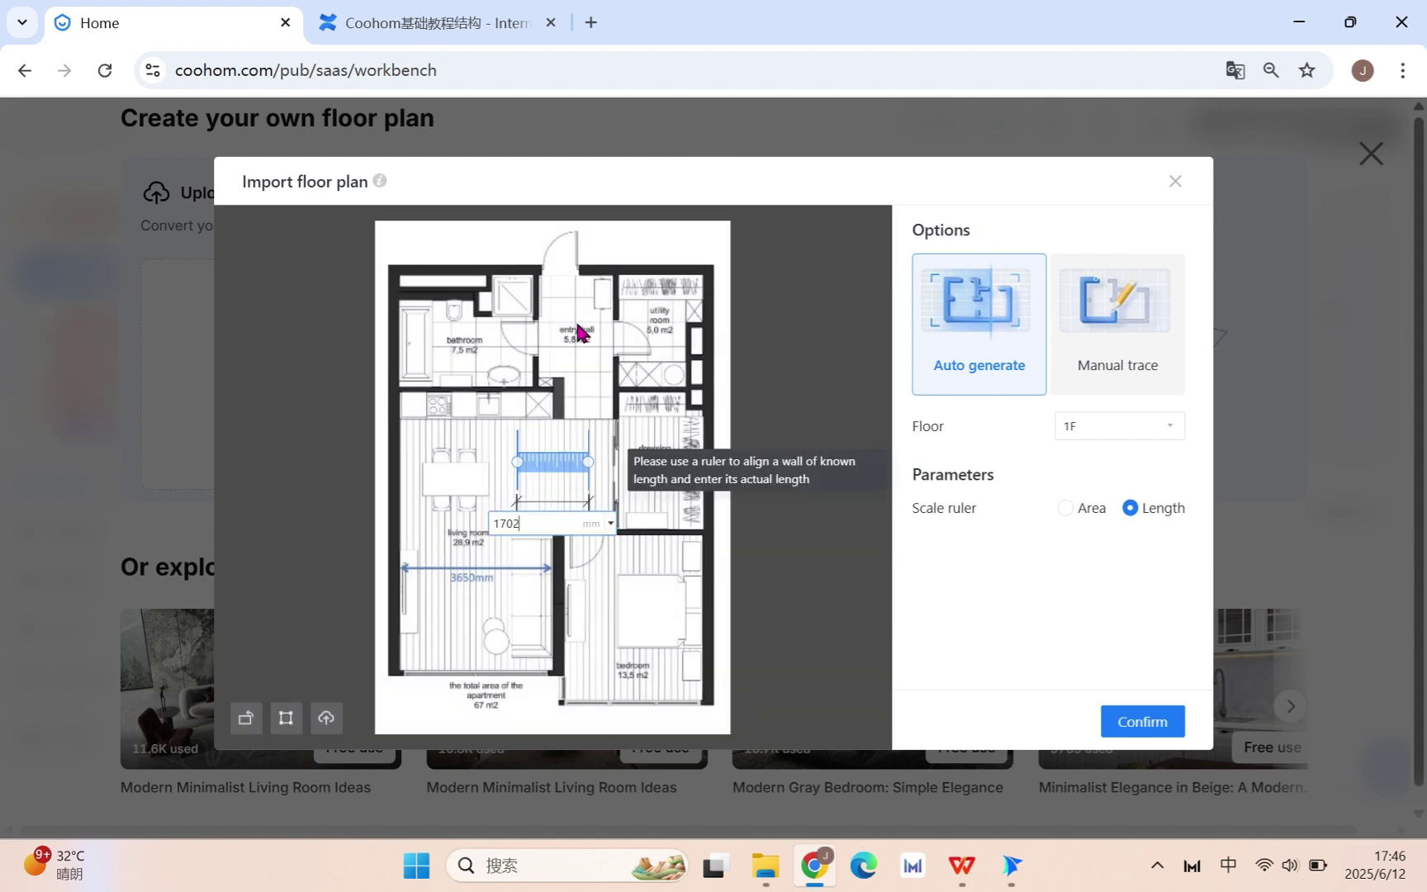
Place the scale ruler across the living room just below the blue dimension line, with its ends on the inner wall faces
{"action": "left_click_drag", "start_coordinate": [561, 465], "coordinate": [550, 599]}
{"action": "scroll", "coordinate": [492, 648], "scroll_direction": "up", "scroll_amount": 2}
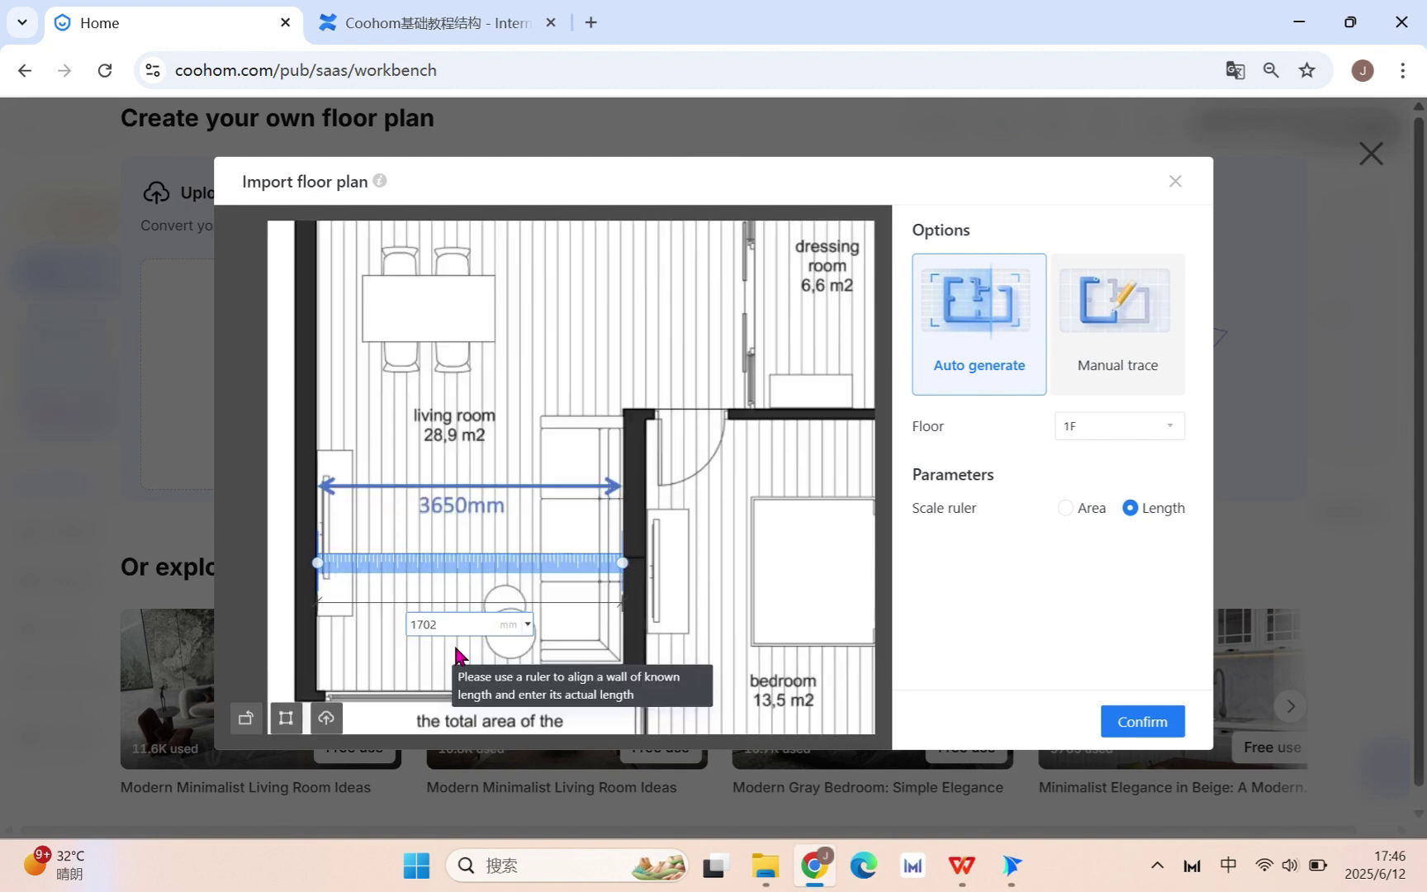
{"action": "scroll", "coordinate": [463, 628], "scroll_direction": "up", "scroll_amount": 2}
{"action": "left_click_drag", "start_coordinate": [464, 554], "coordinate": [465, 541]}
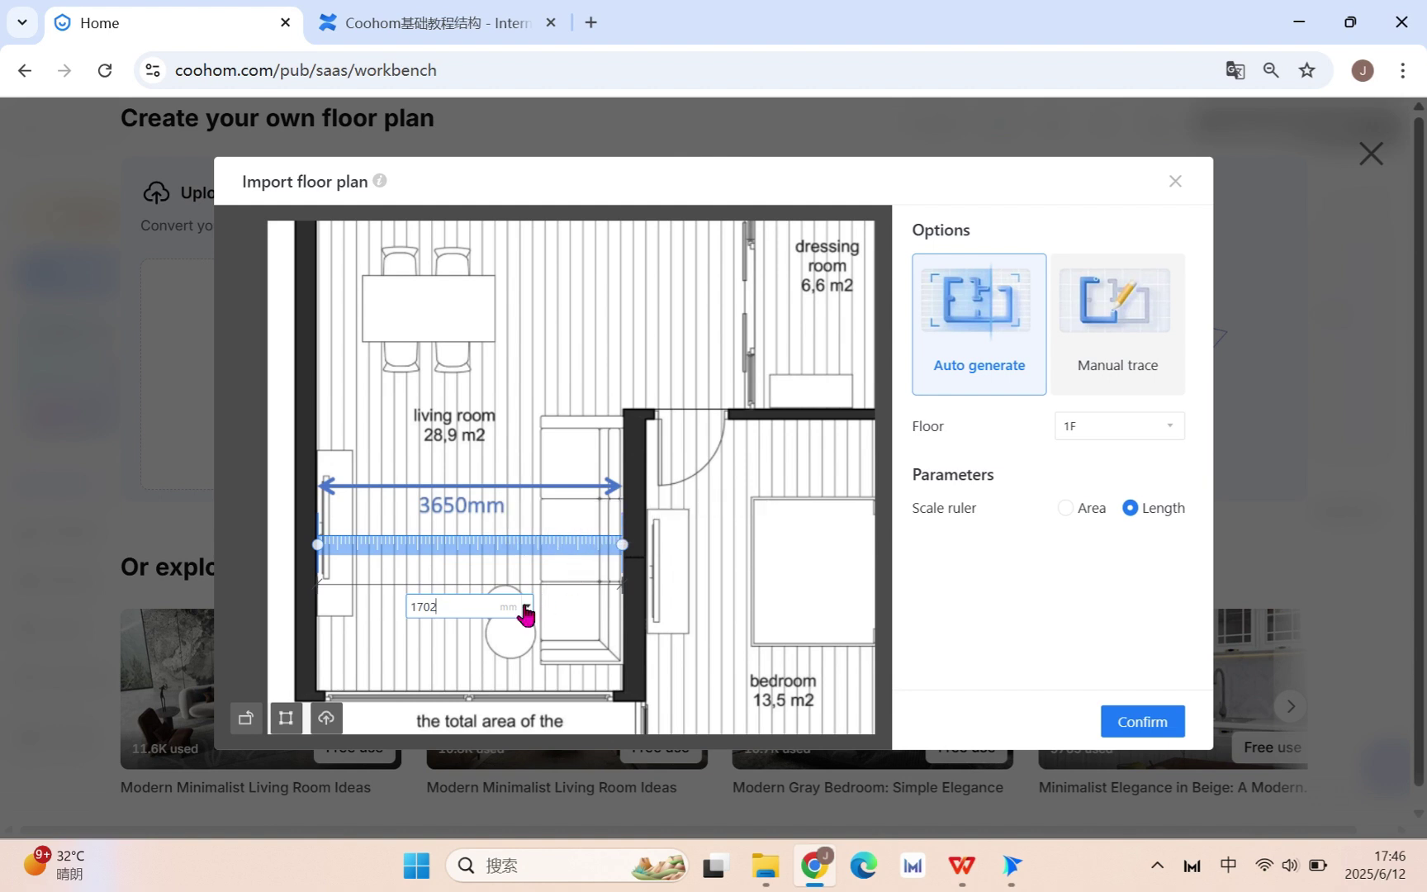
Set the scale ruler's length to 3650 mm and generate the floor plan automatically
{"action": "double_click", "coordinate": [442, 606]}
{"action": "left_click", "coordinate": [529, 608]}
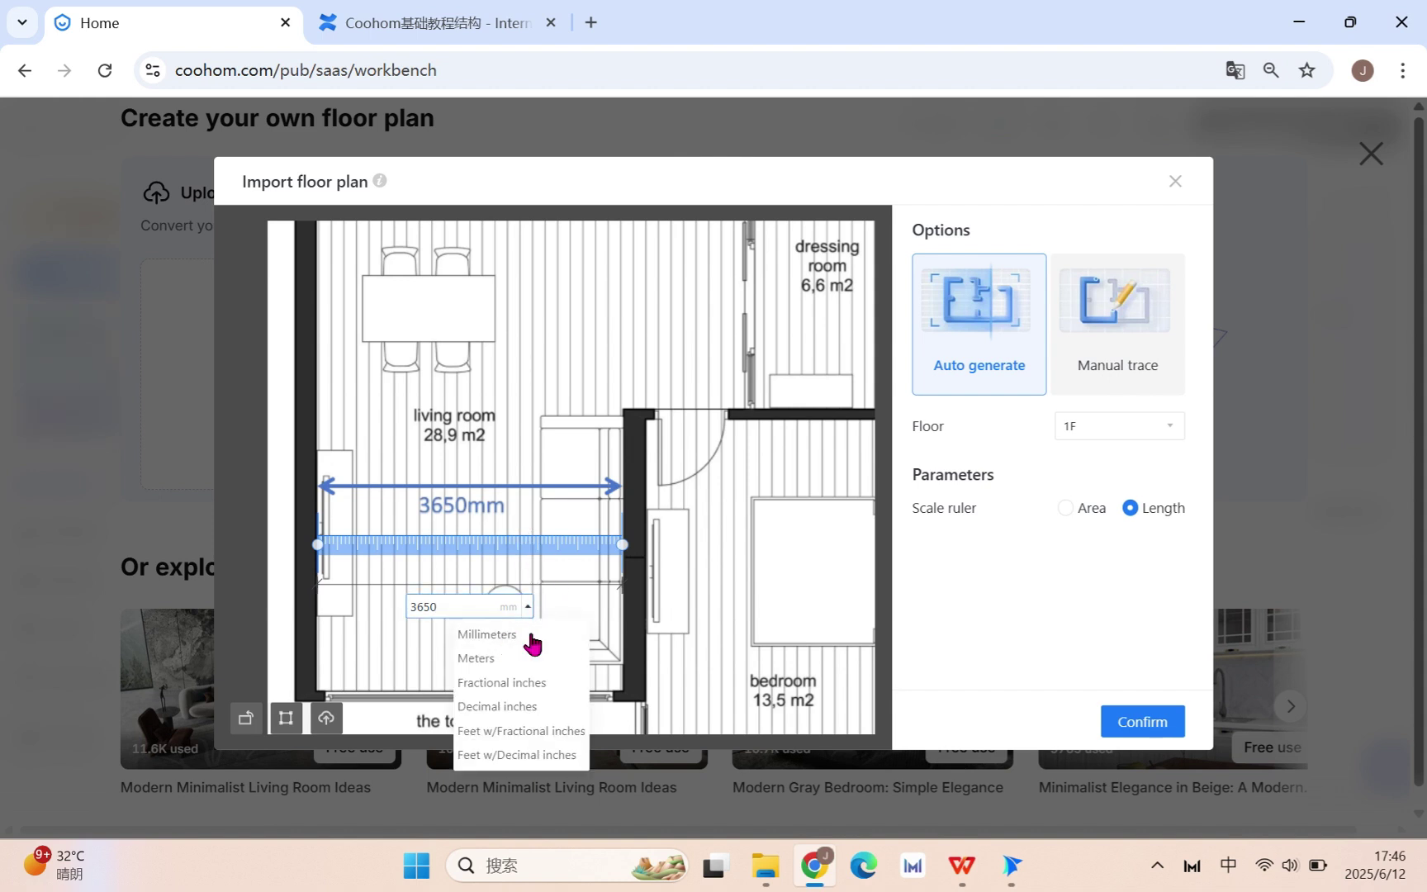
{"action": "left_click", "coordinate": [472, 585]}
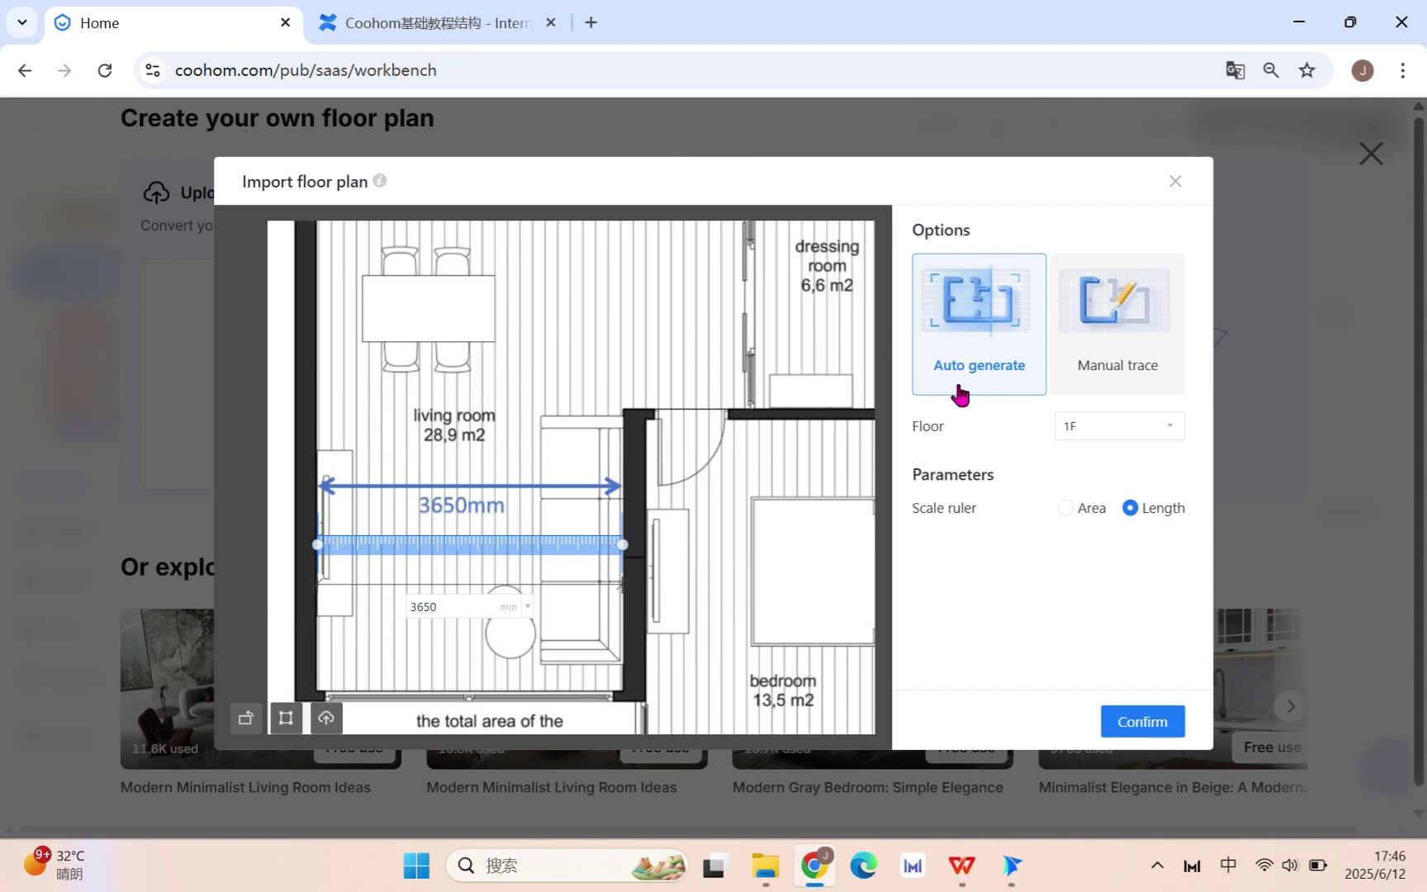
{"action": "left_click", "coordinate": [1142, 722]}
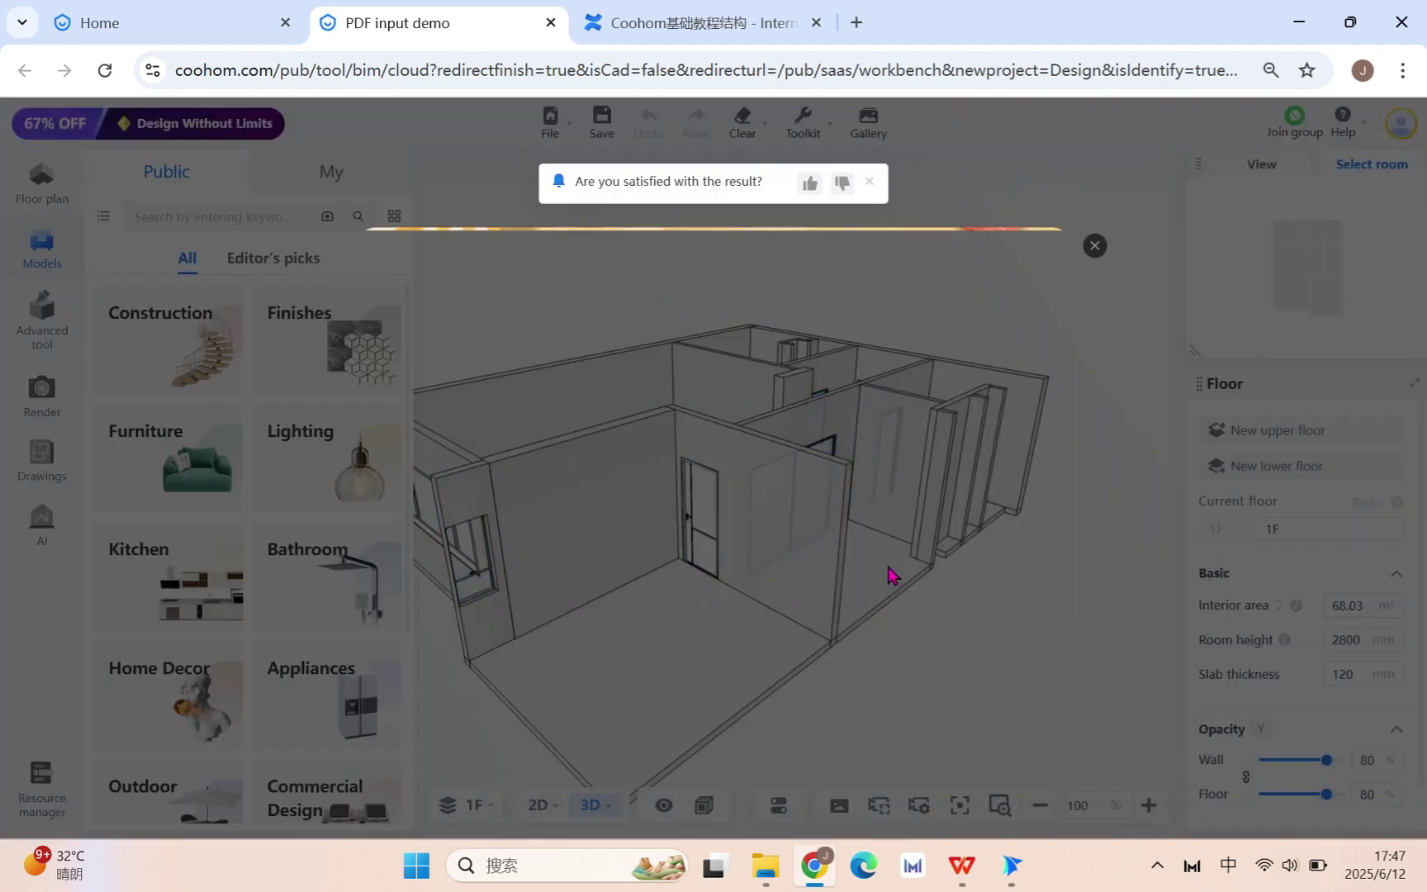
Dismiss the promotional popup and the satisfaction survey, and switch from the 3D model to the 2D floor plan
{"action": "left_click", "coordinate": [1099, 246]}
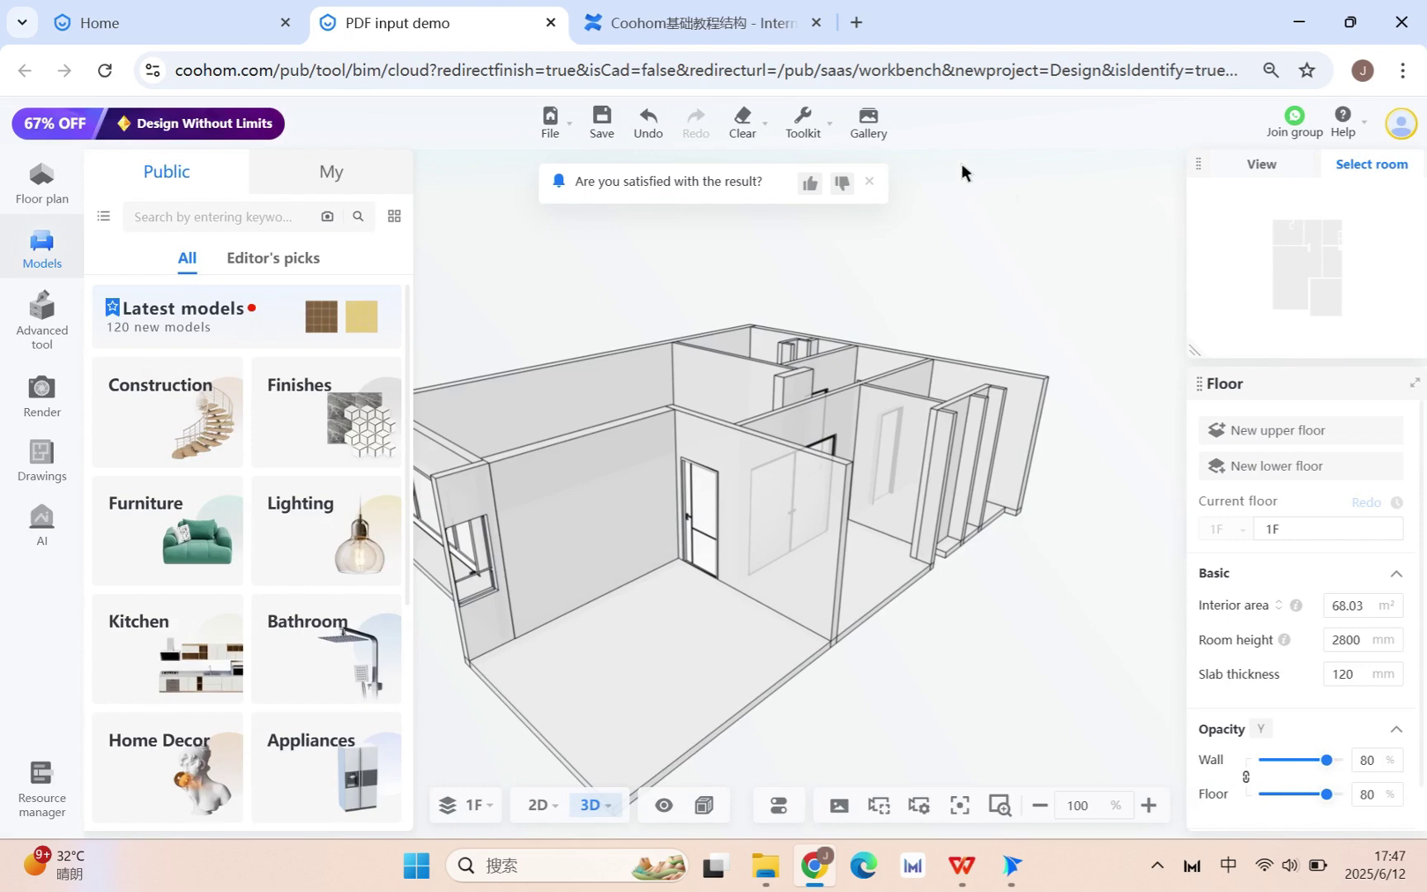
{"action": "left_click", "coordinate": [869, 181]}
{"action": "left_click_drag", "start_coordinate": [805, 593], "coordinate": [880, 608]}
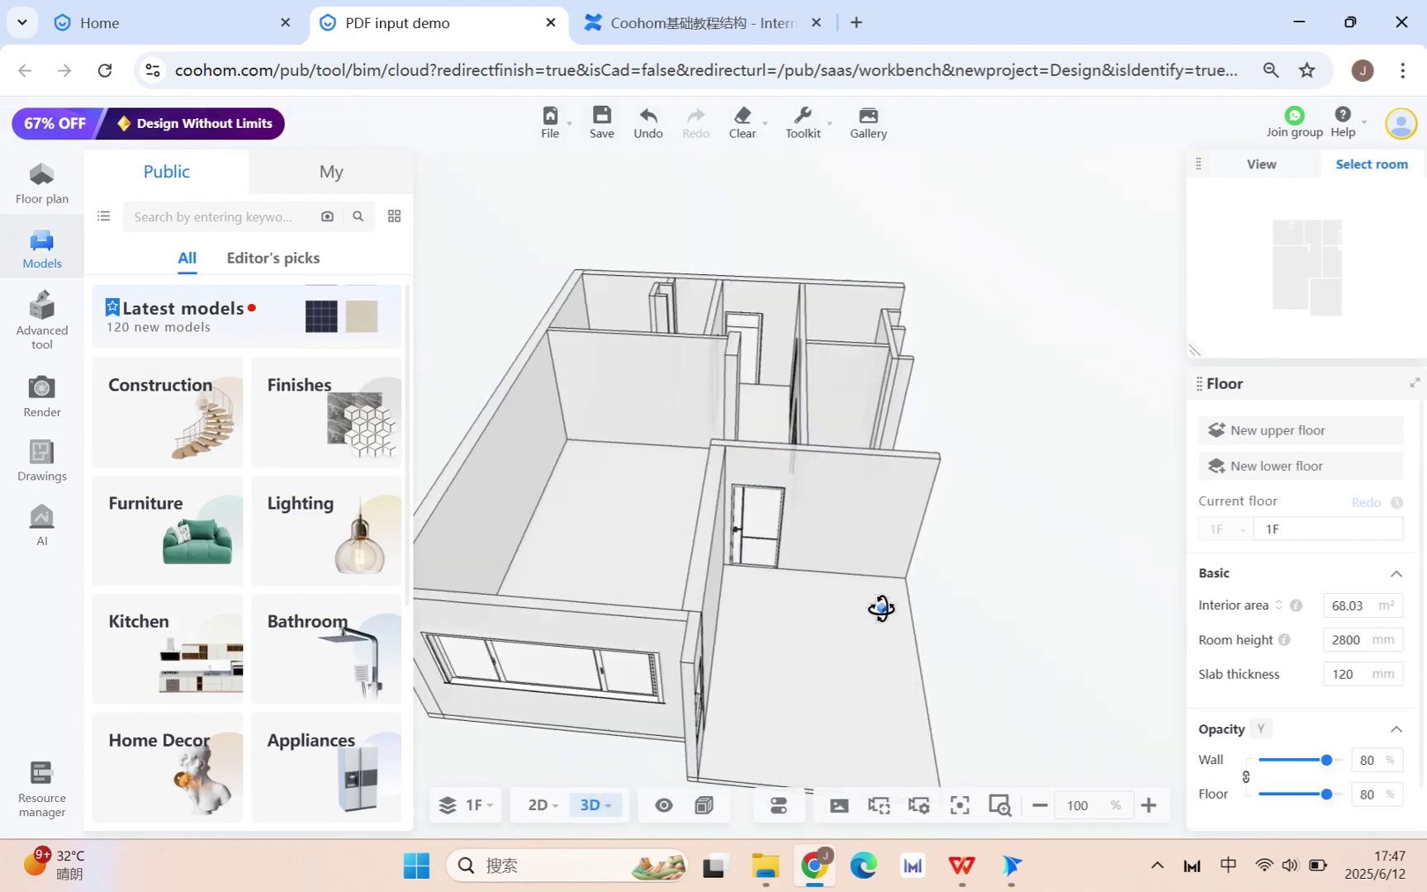
{"action": "mouse_move", "coordinate": [541, 805]}
{"action": "left_click", "coordinate": [520, 685]}
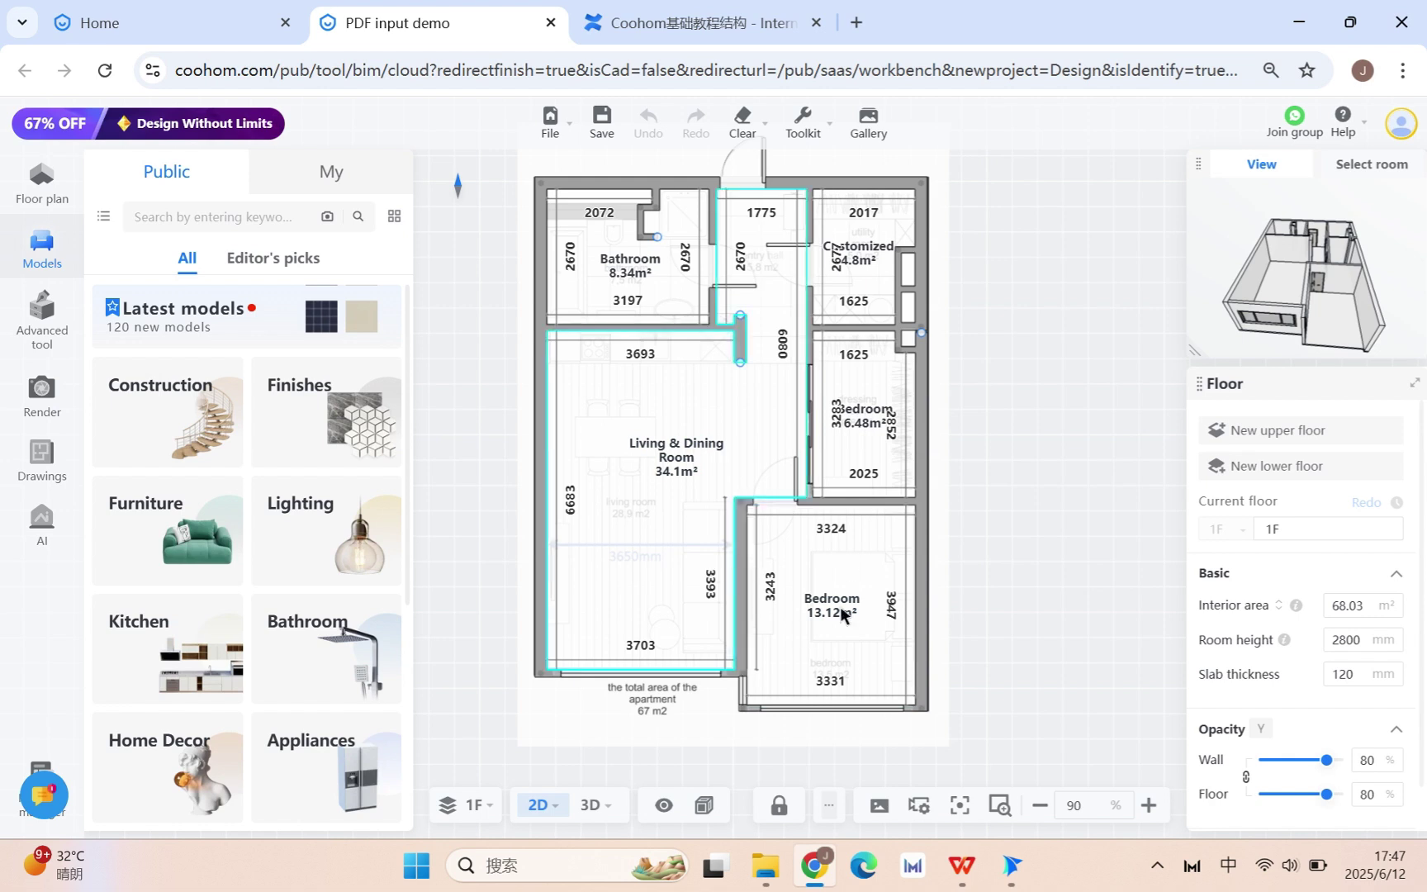
Unlink the wall and floor opacity, and set the walls to about 74.7% and the floor to about 50.9%
{"action": "scroll", "coordinate": [644, 418], "scroll_direction": "up", "scroll_amount": 2}
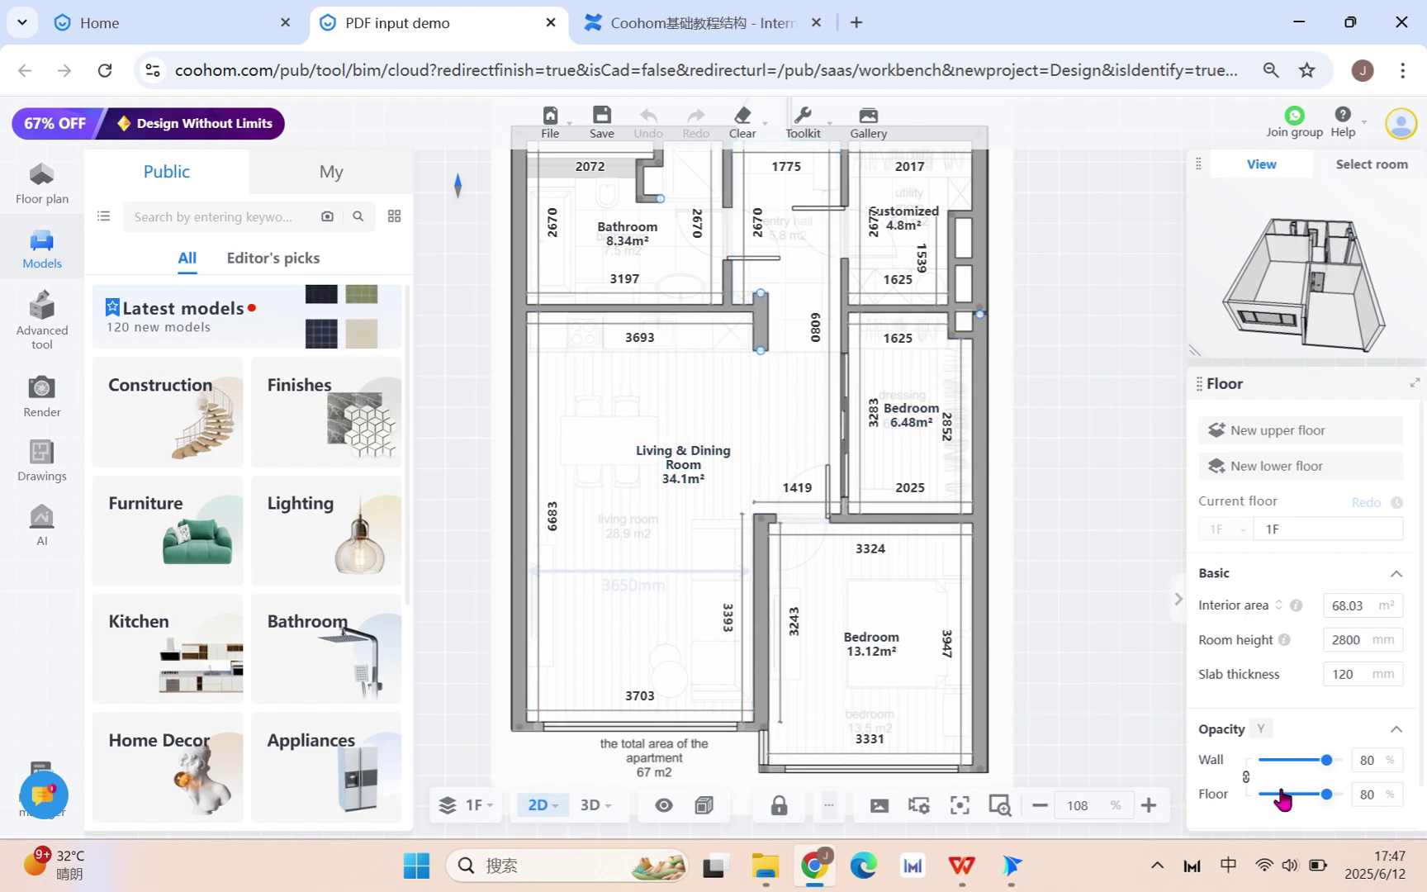
{"action": "left_click_drag", "start_coordinate": [1328, 801], "coordinate": [1290, 797]}
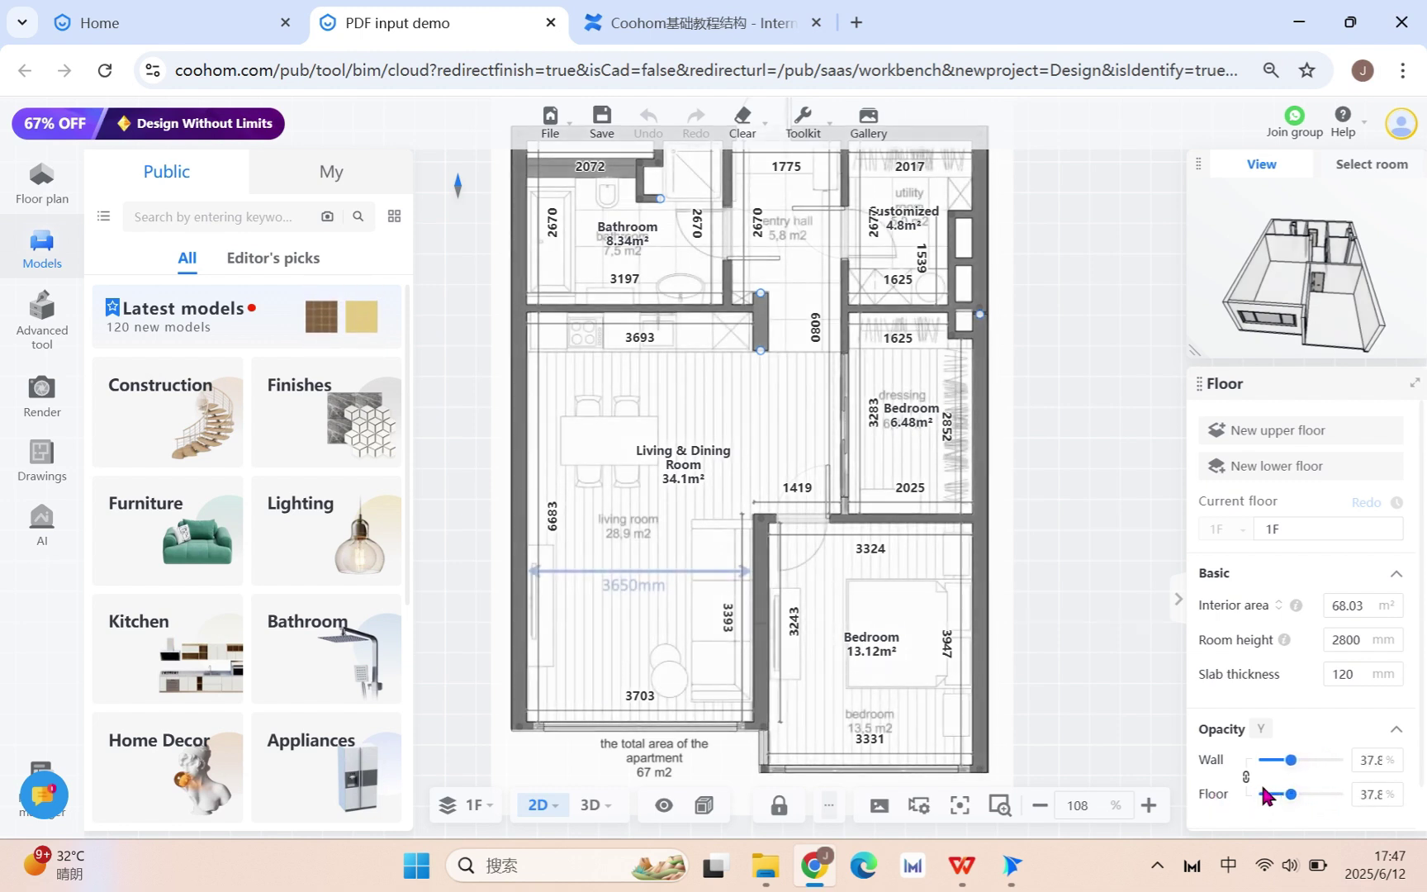
{"action": "left_click", "coordinate": [1246, 777]}
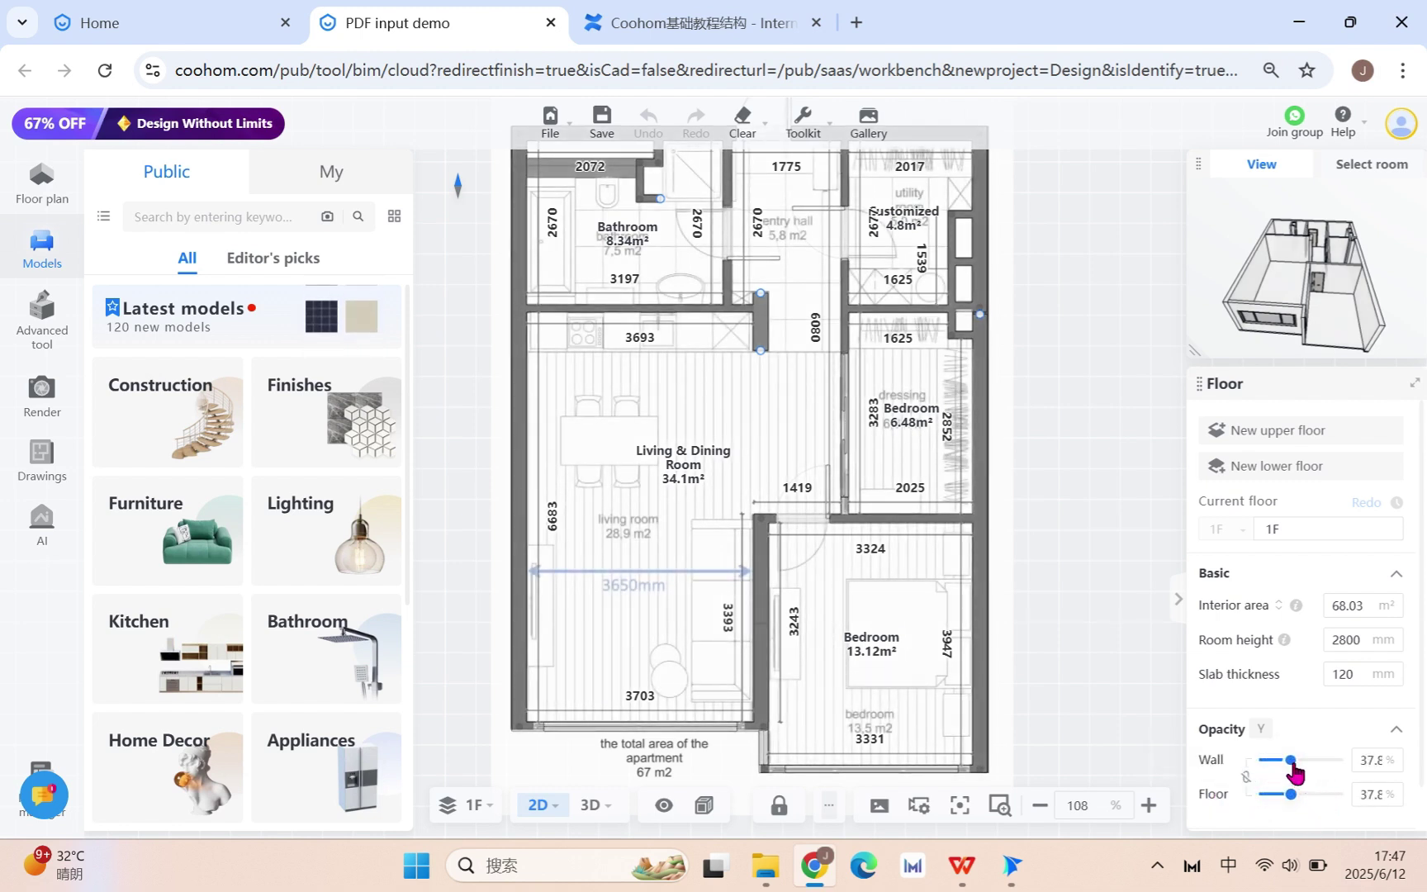
{"action": "left_click_drag", "start_coordinate": [1290, 760], "coordinate": [1302, 795]}
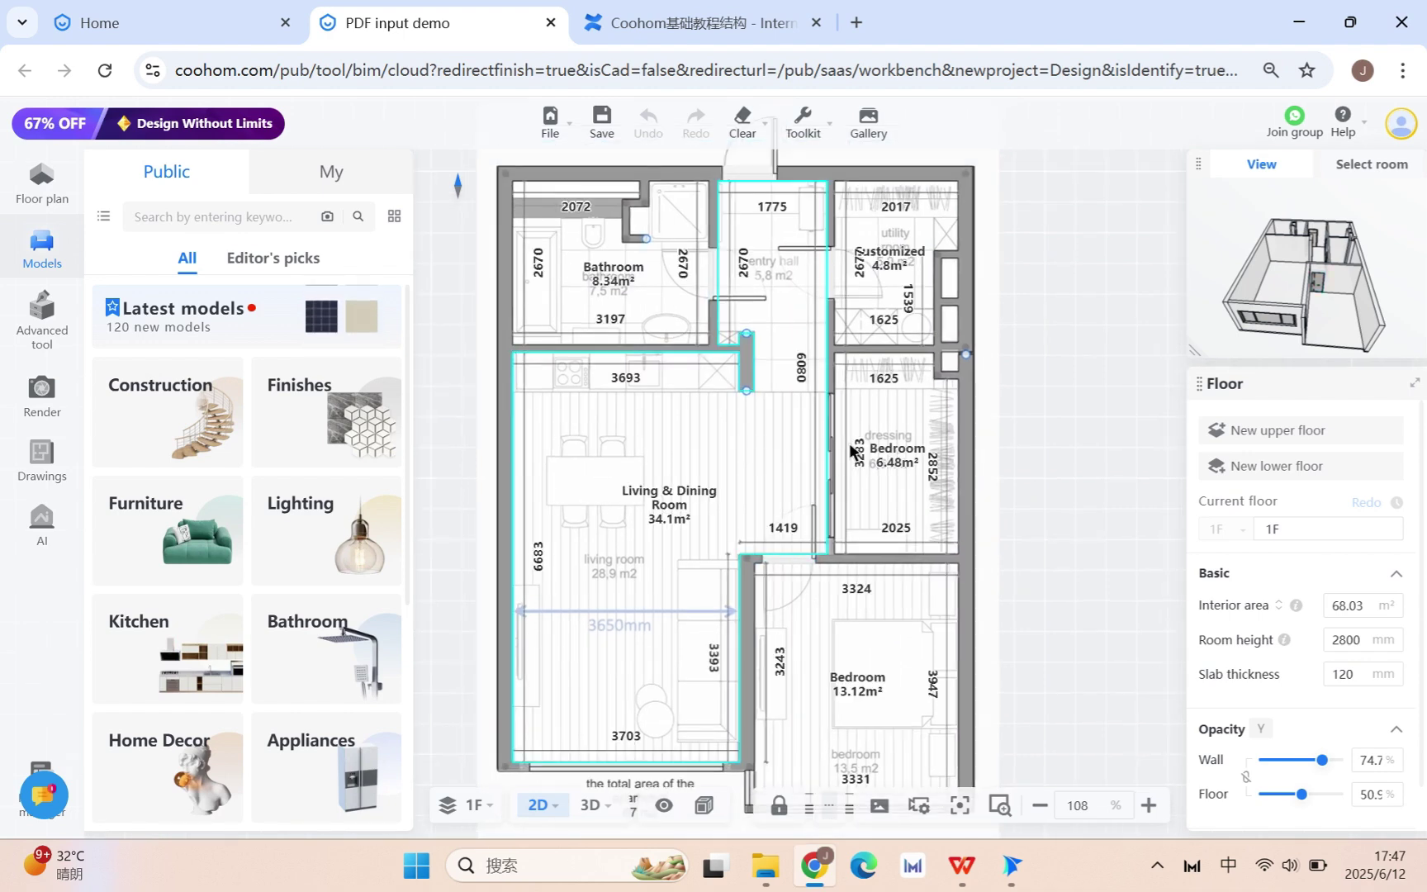
Move the wall between the living room and the lower bedroom so the living room's clear width is 3650 mm
{"action": "left_click_drag", "start_coordinate": [908, 621], "coordinate": [900, 608]}
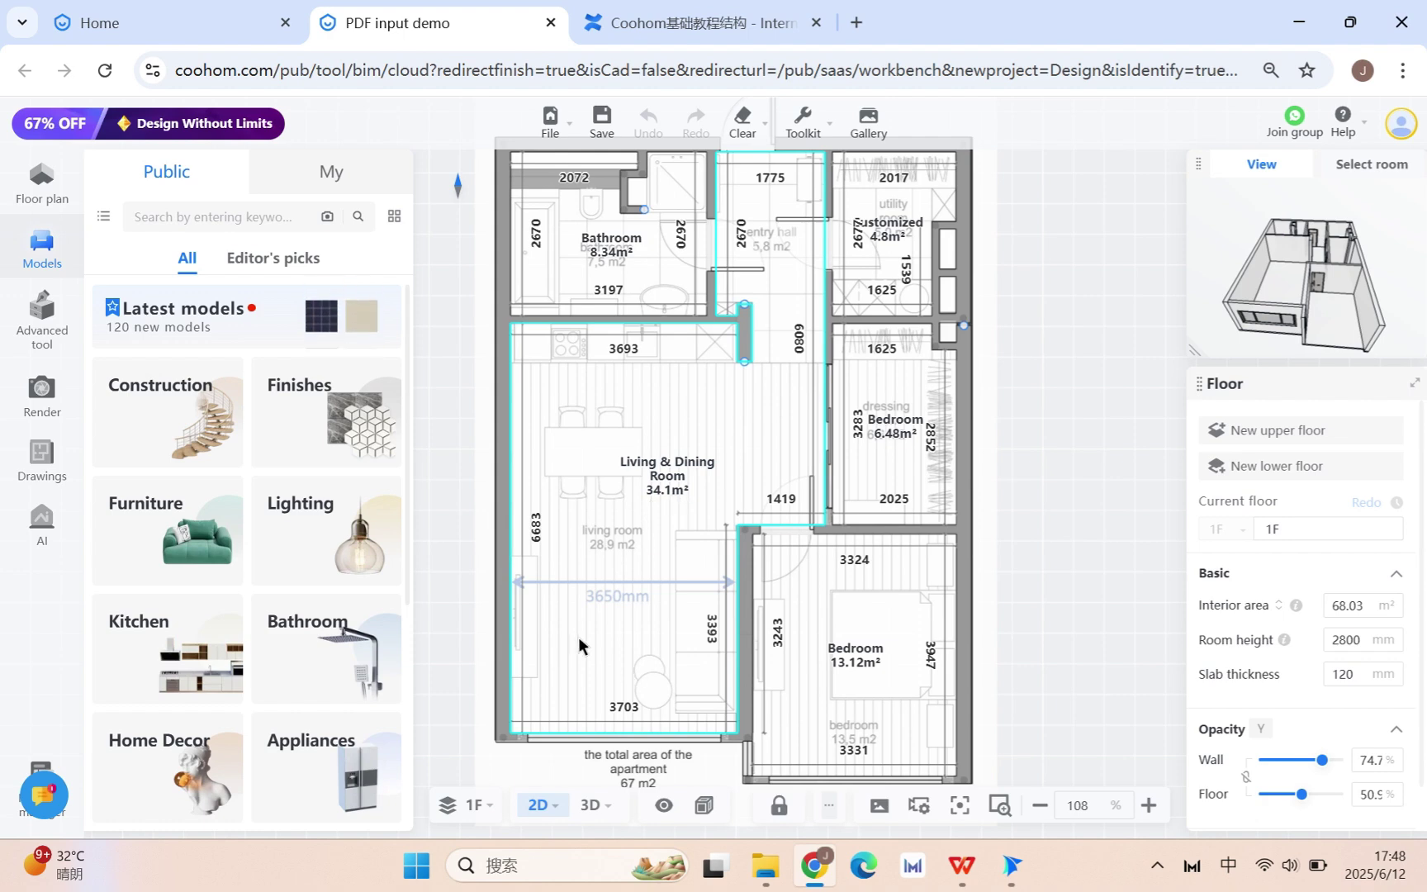
{"action": "scroll", "coordinate": [578, 636], "scroll_direction": "up", "scroll_amount": 3}
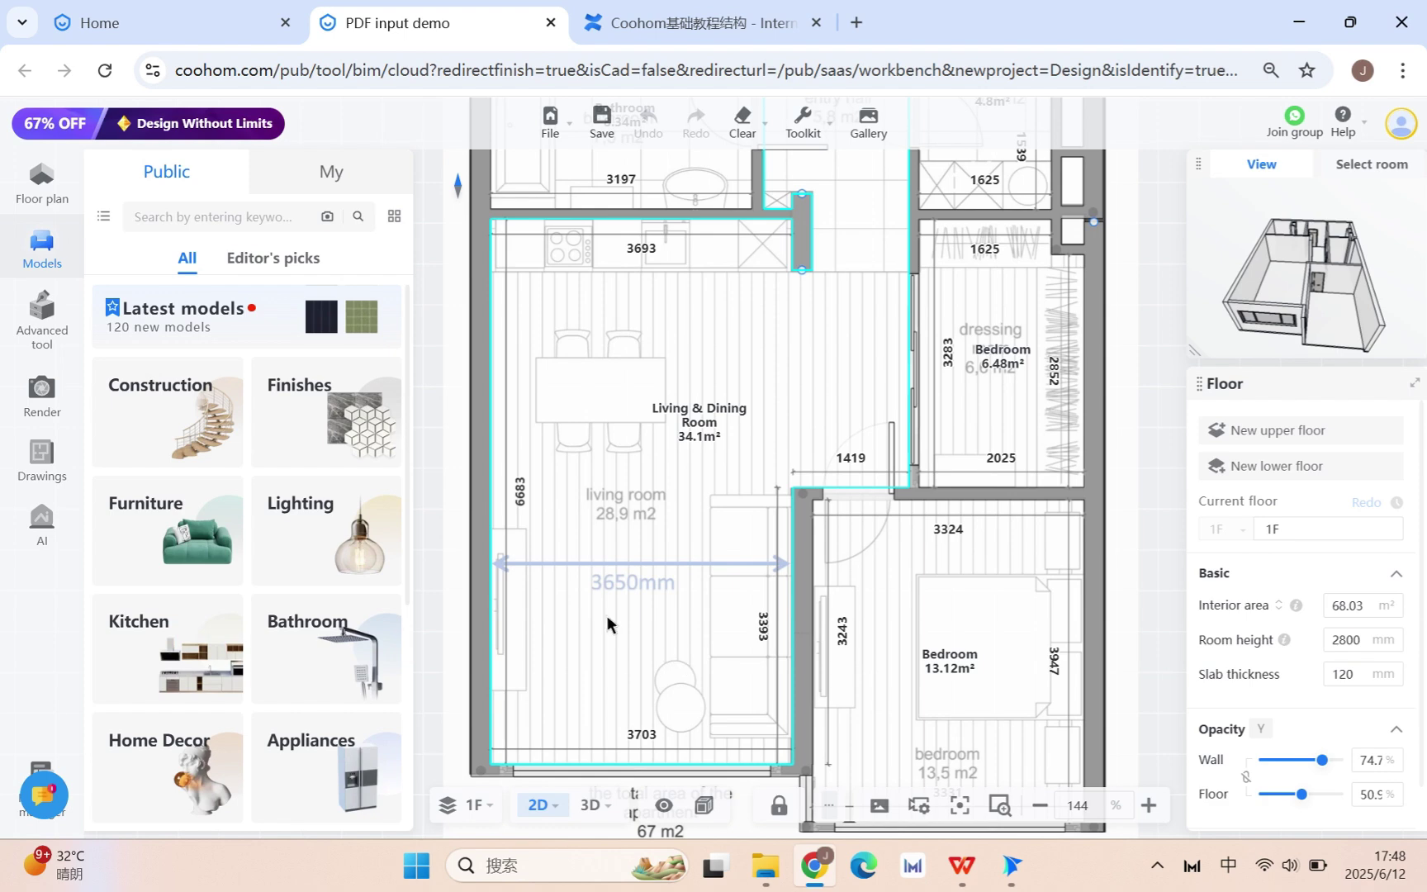
{"action": "left_click", "coordinate": [484, 591]}
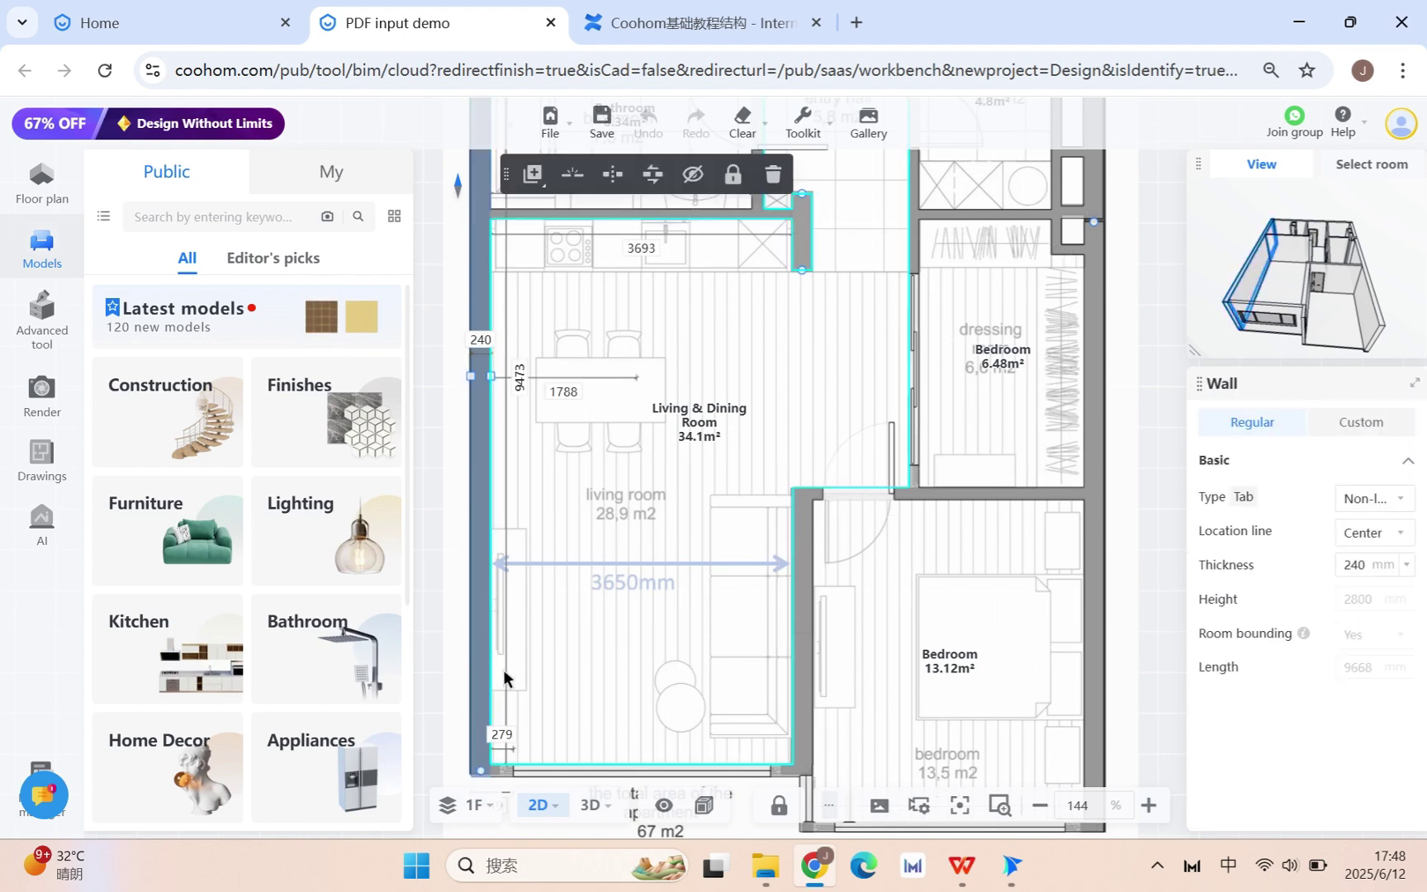
{"action": "scroll", "coordinate": [759, 639], "scroll_direction": "down", "scroll_amount": 1}
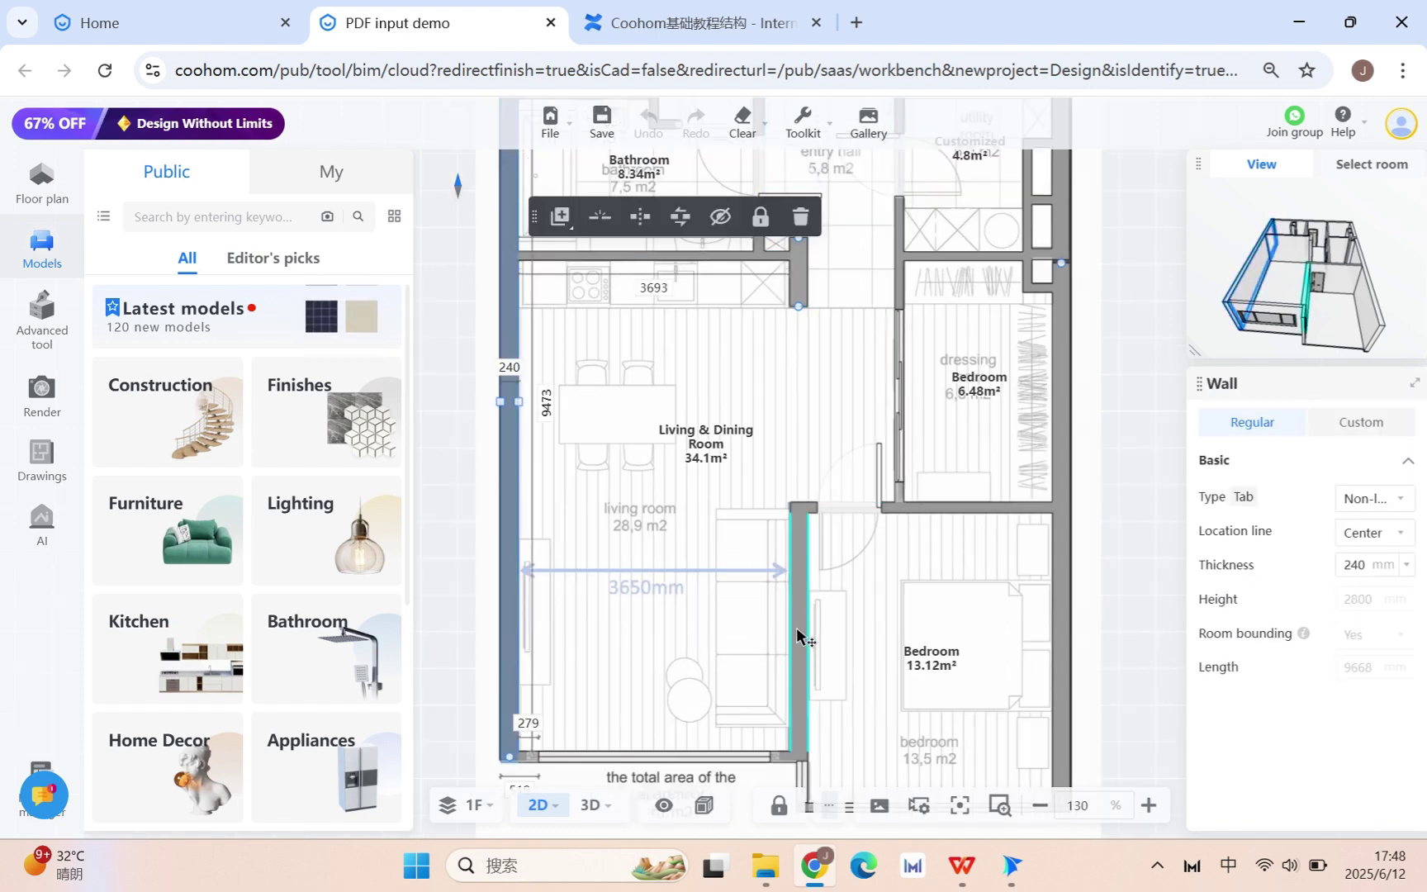
{"action": "left_click", "coordinate": [797, 636]}
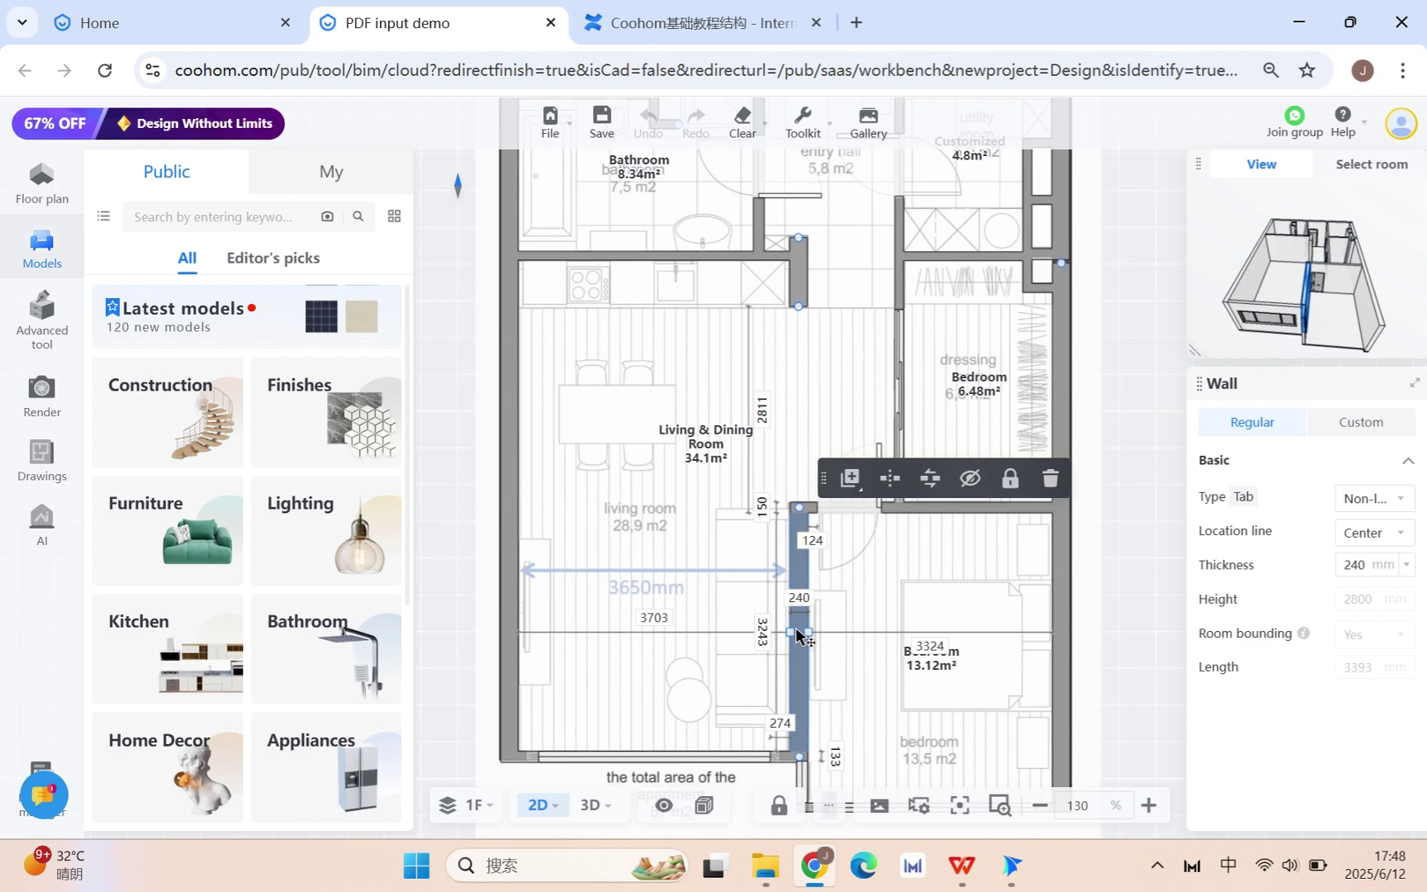
{"action": "left_click", "coordinate": [658, 618]}
{"action": "type", "text": "36"}
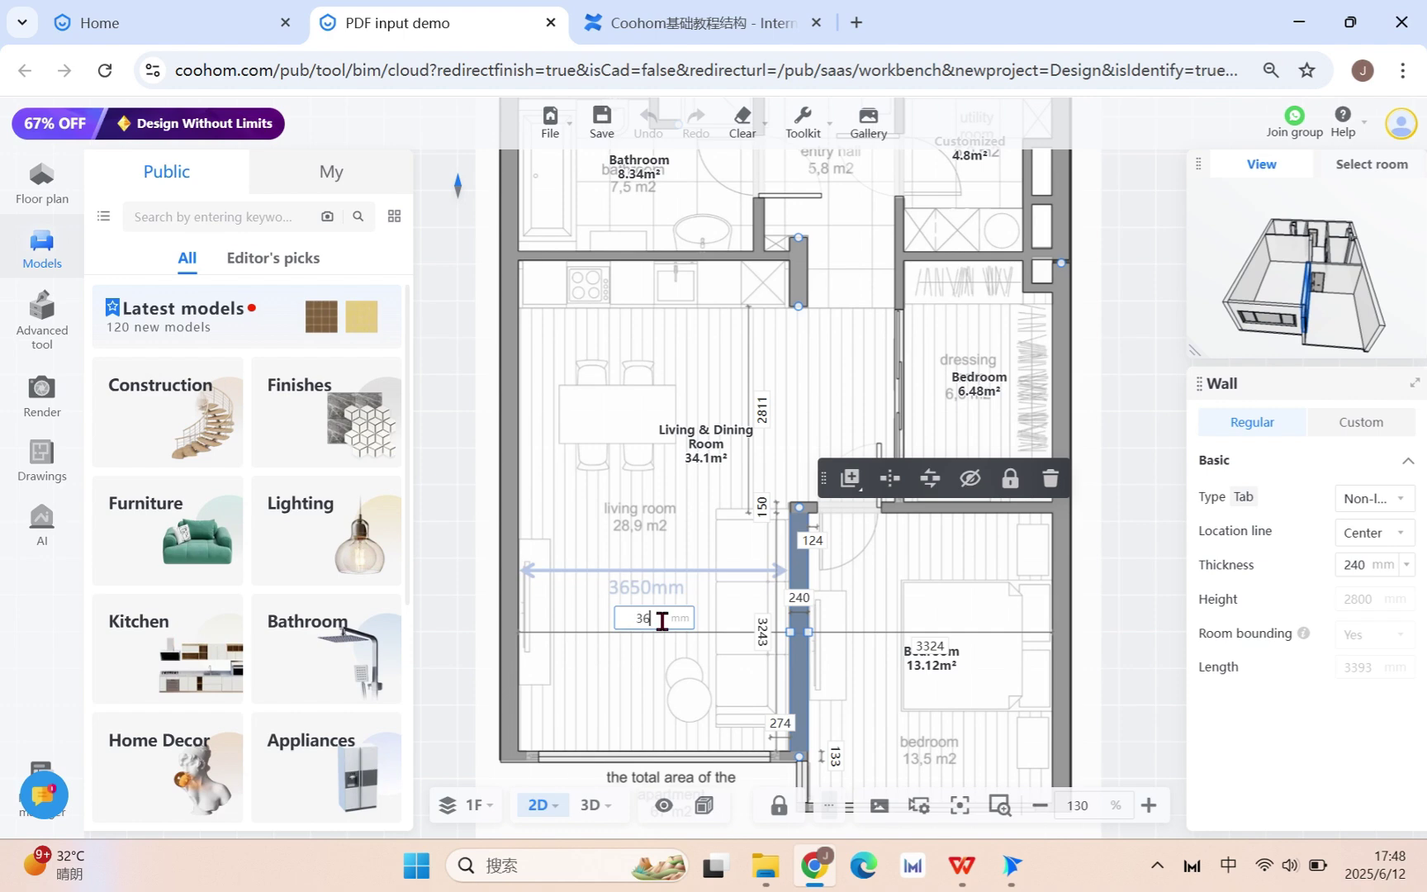
{"action": "type", "text": "50"}
{"action": "key", "text": "Return"}
{"action": "scroll", "coordinate": [678, 623], "scroll_direction": "up", "scroll_amount": 1}
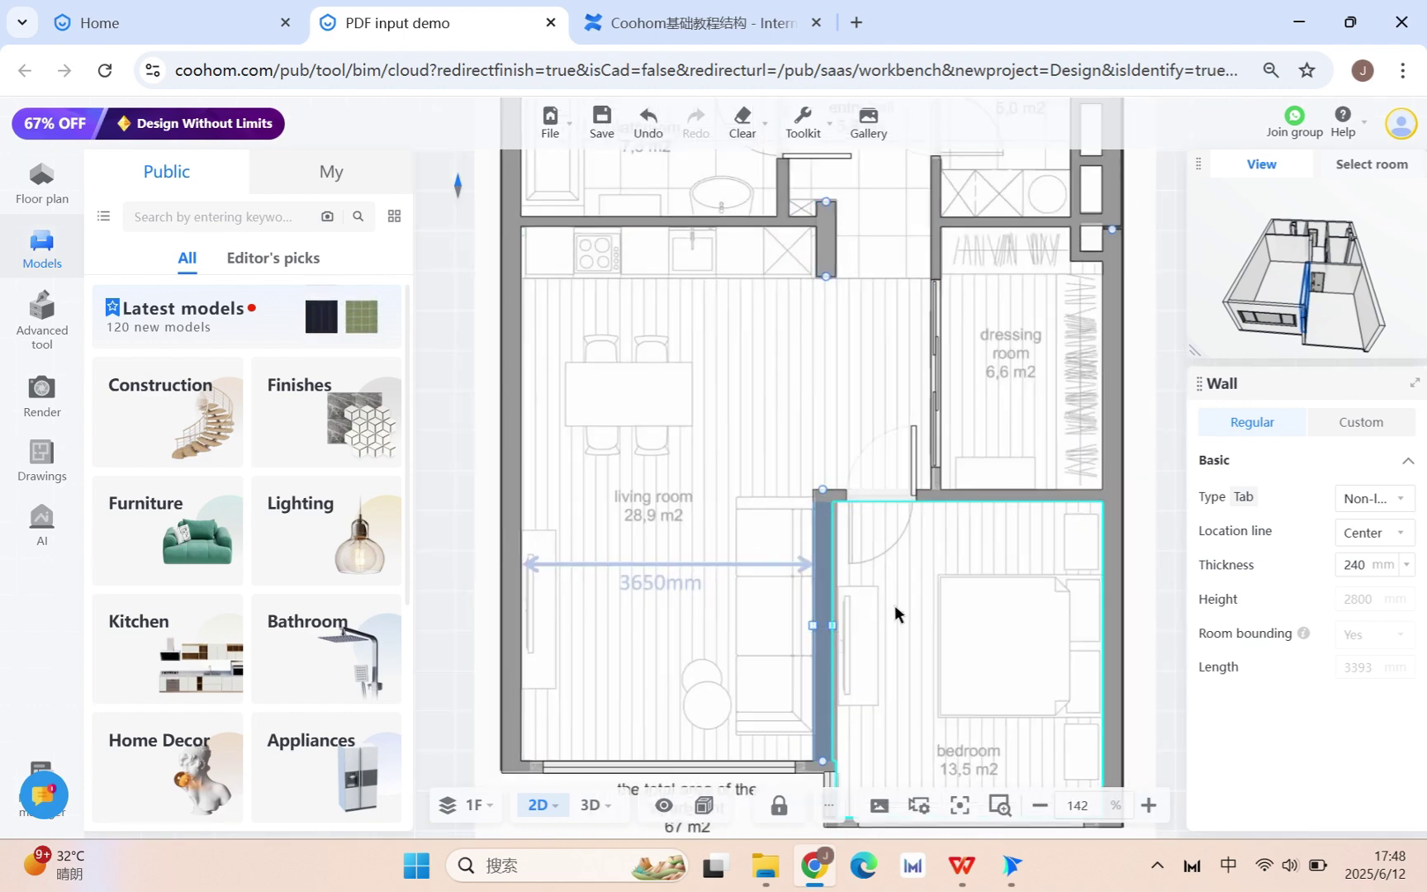
{"action": "scroll", "coordinate": [698, 619], "scroll_direction": "down", "scroll_amount": 1}
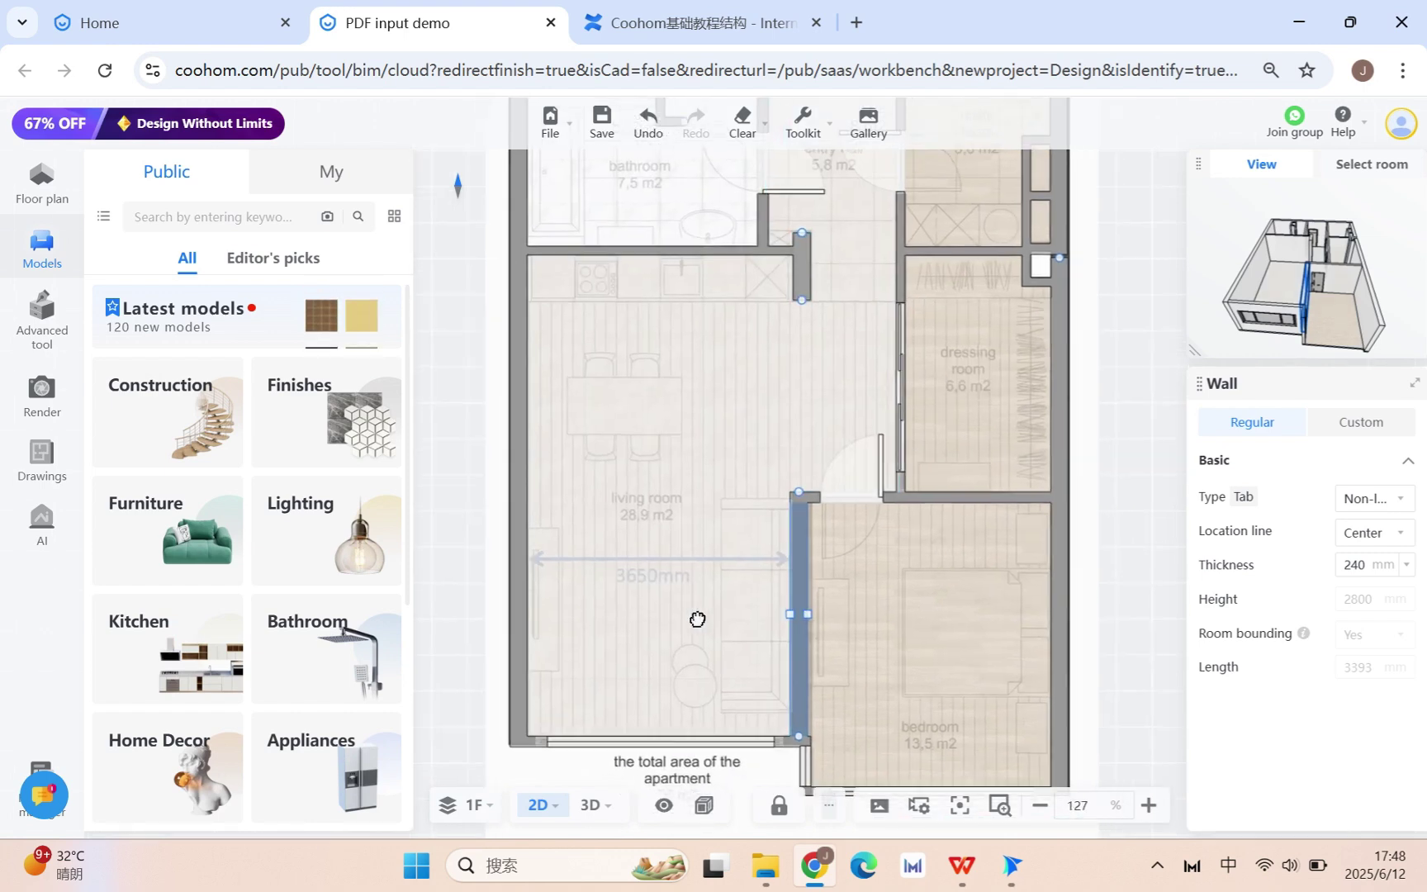
{"action": "scroll", "coordinate": [812, 573], "scroll_direction": "up", "scroll_amount": 1}
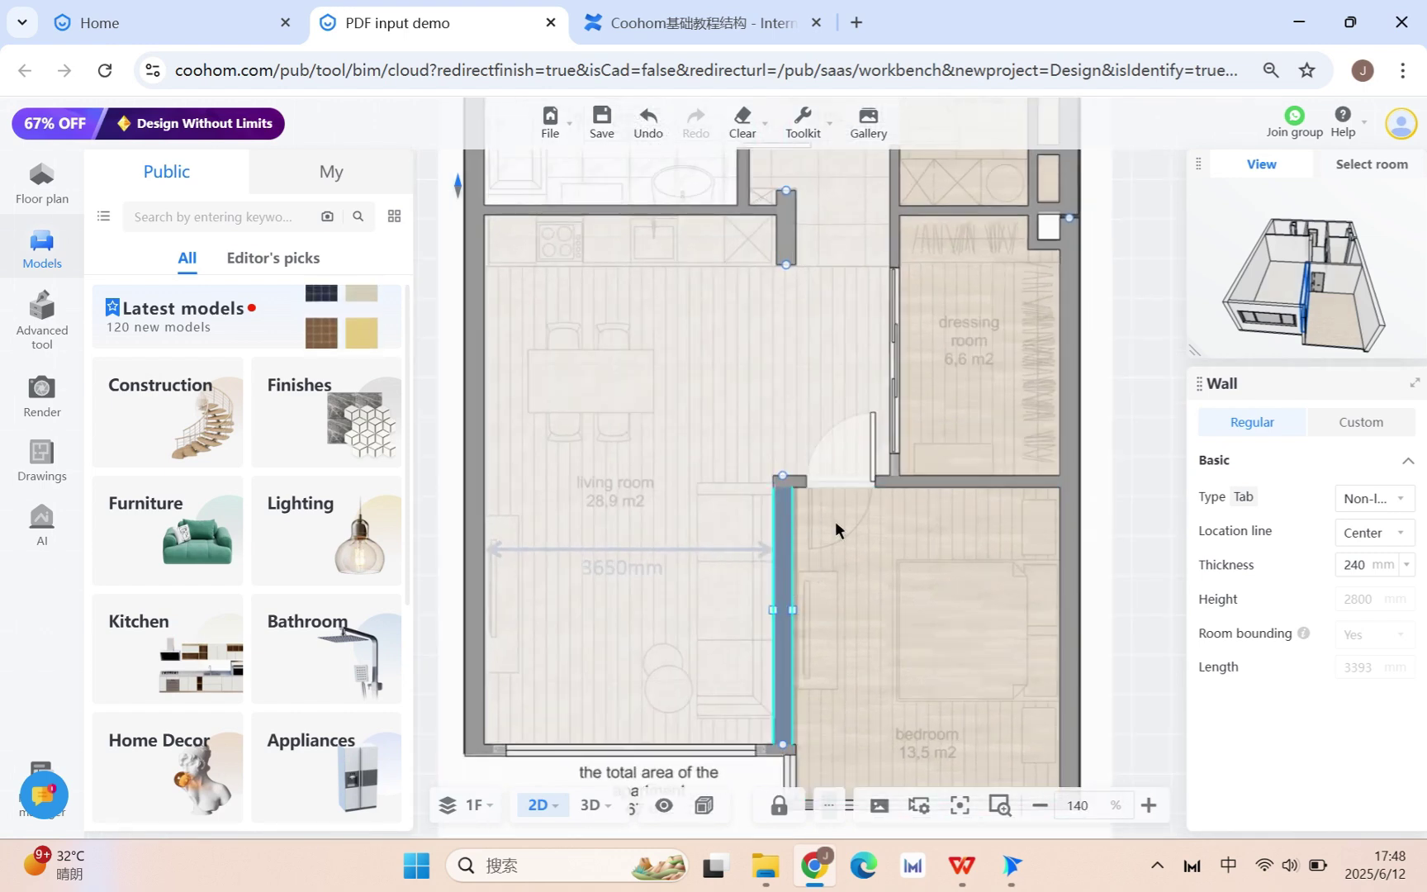
{"action": "scroll", "coordinate": [867, 685], "scroll_direction": "down", "scroll_amount": 3}
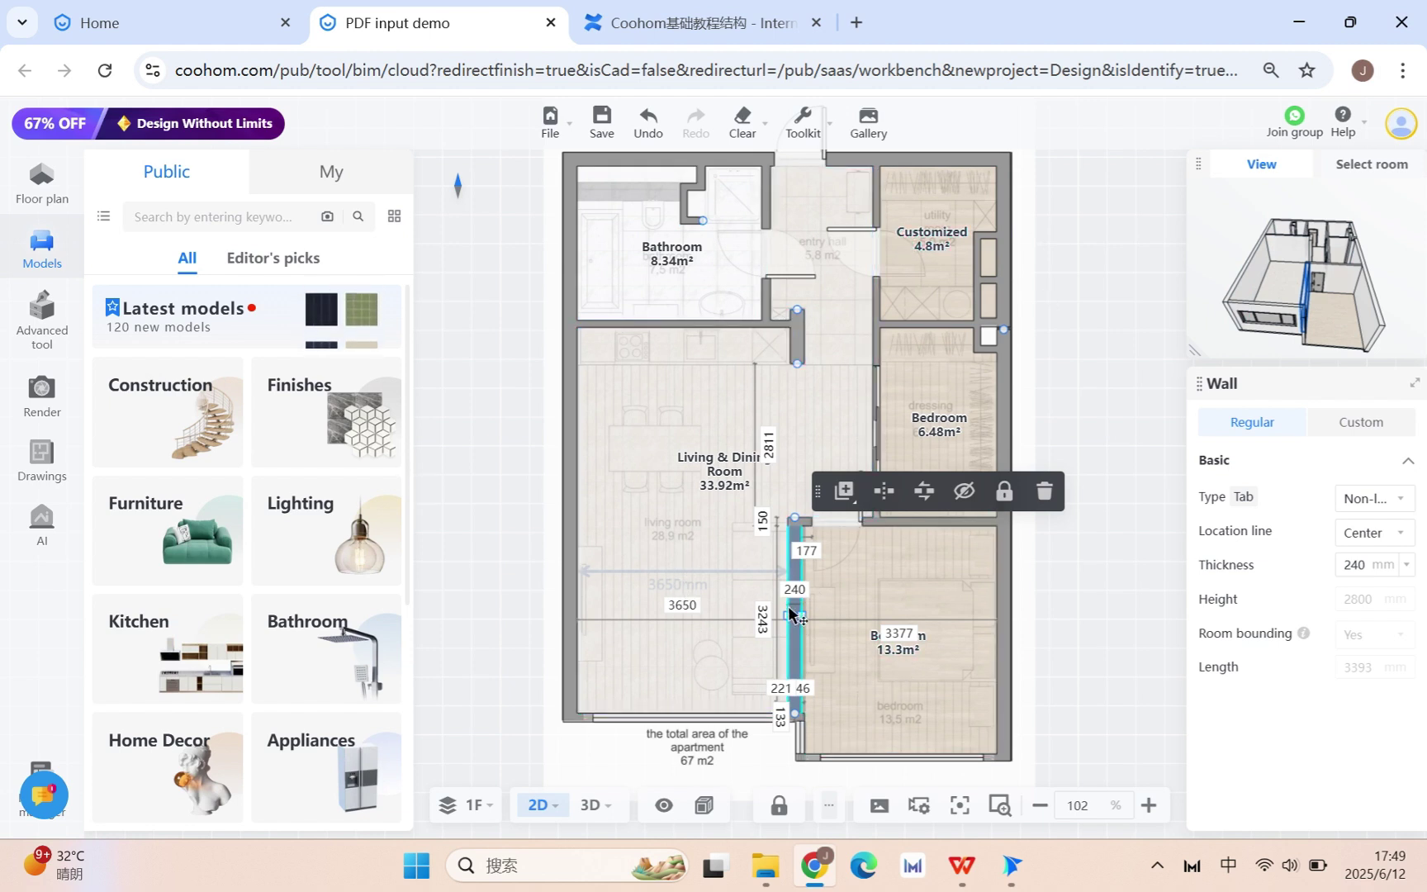
Delete the basemap underneath the floor plan
{"action": "left_click", "coordinate": [879, 805]}
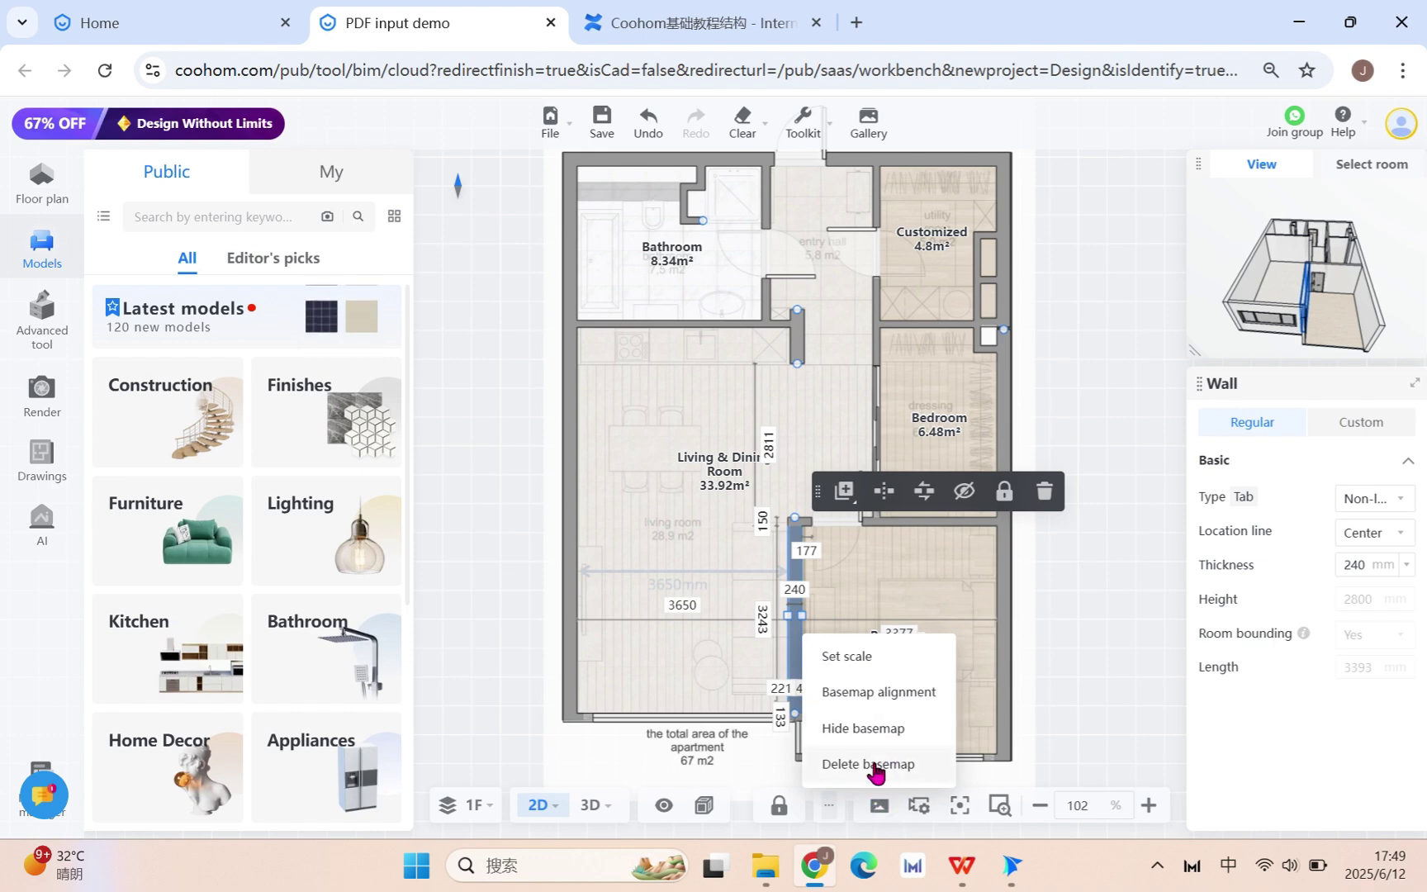
{"action": "left_click", "coordinate": [874, 765]}
{"action": "left_click", "coordinate": [830, 443]}
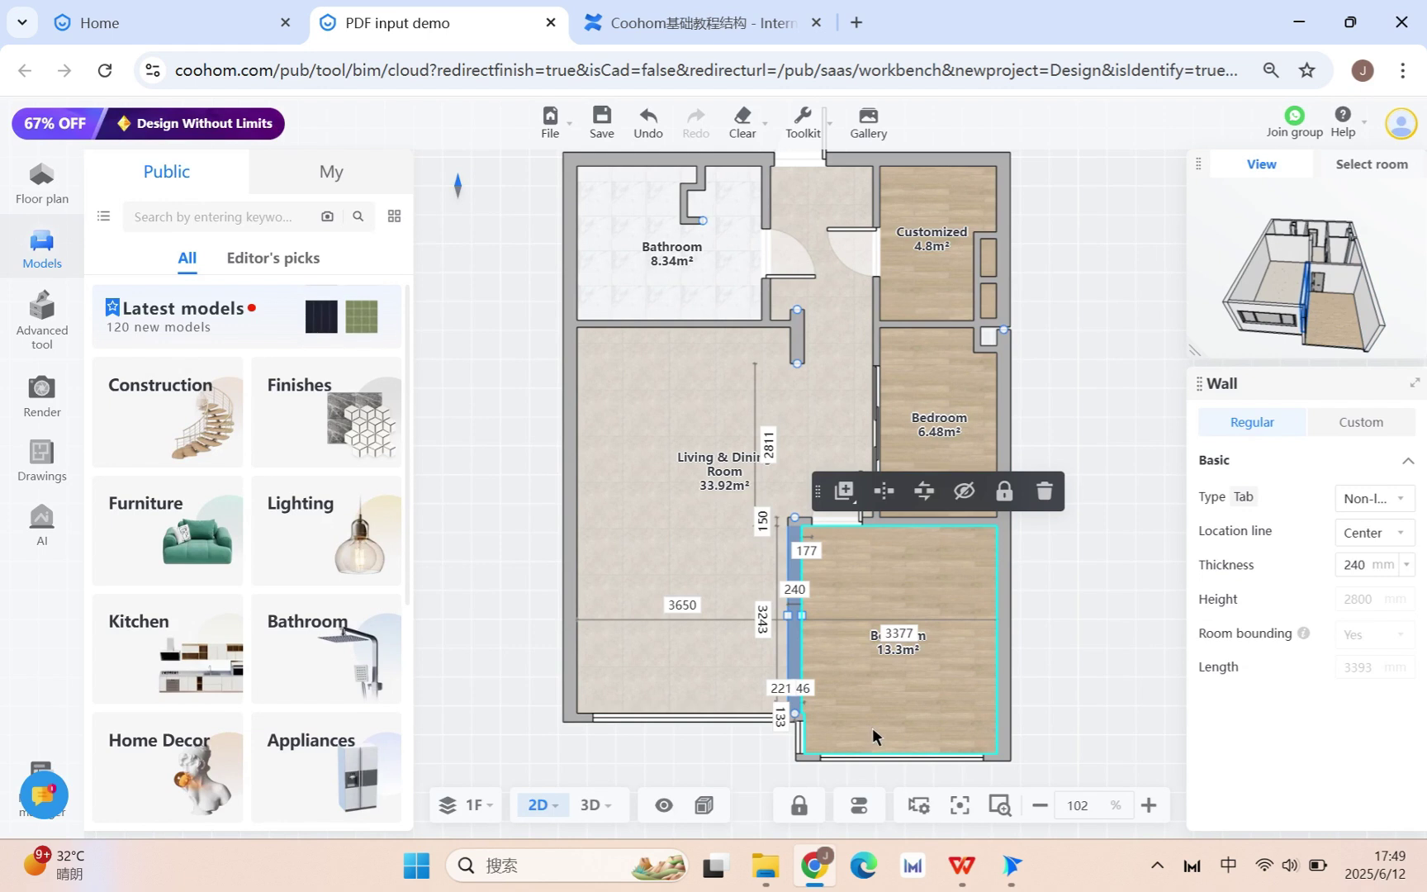
Undo the last position change of the wall between the living room and the lower bedroom
{"action": "left_click", "coordinate": [650, 118]}
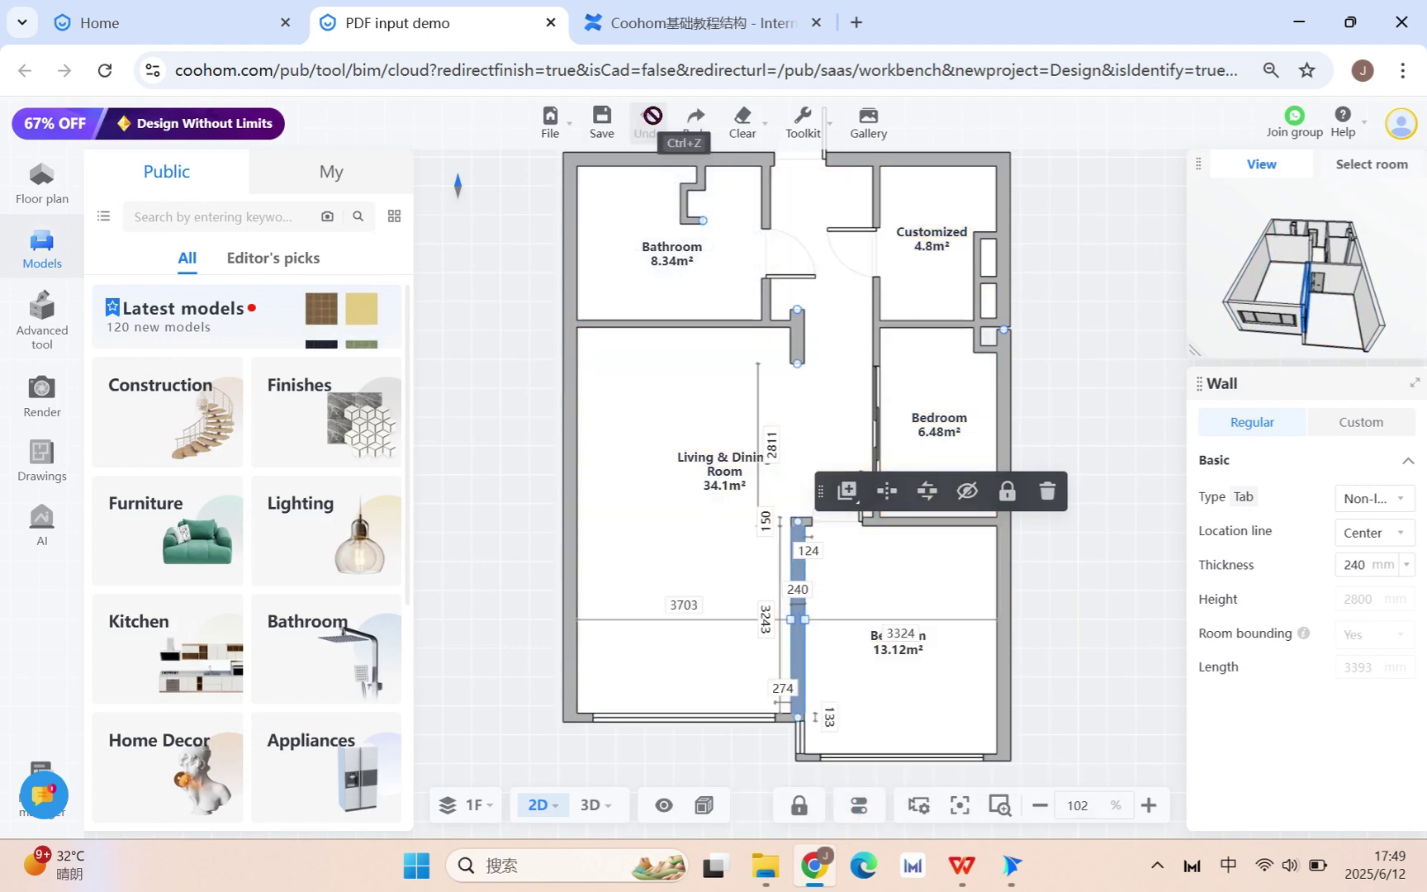
{"action": "mouse_move", "coordinate": [858, 805]}
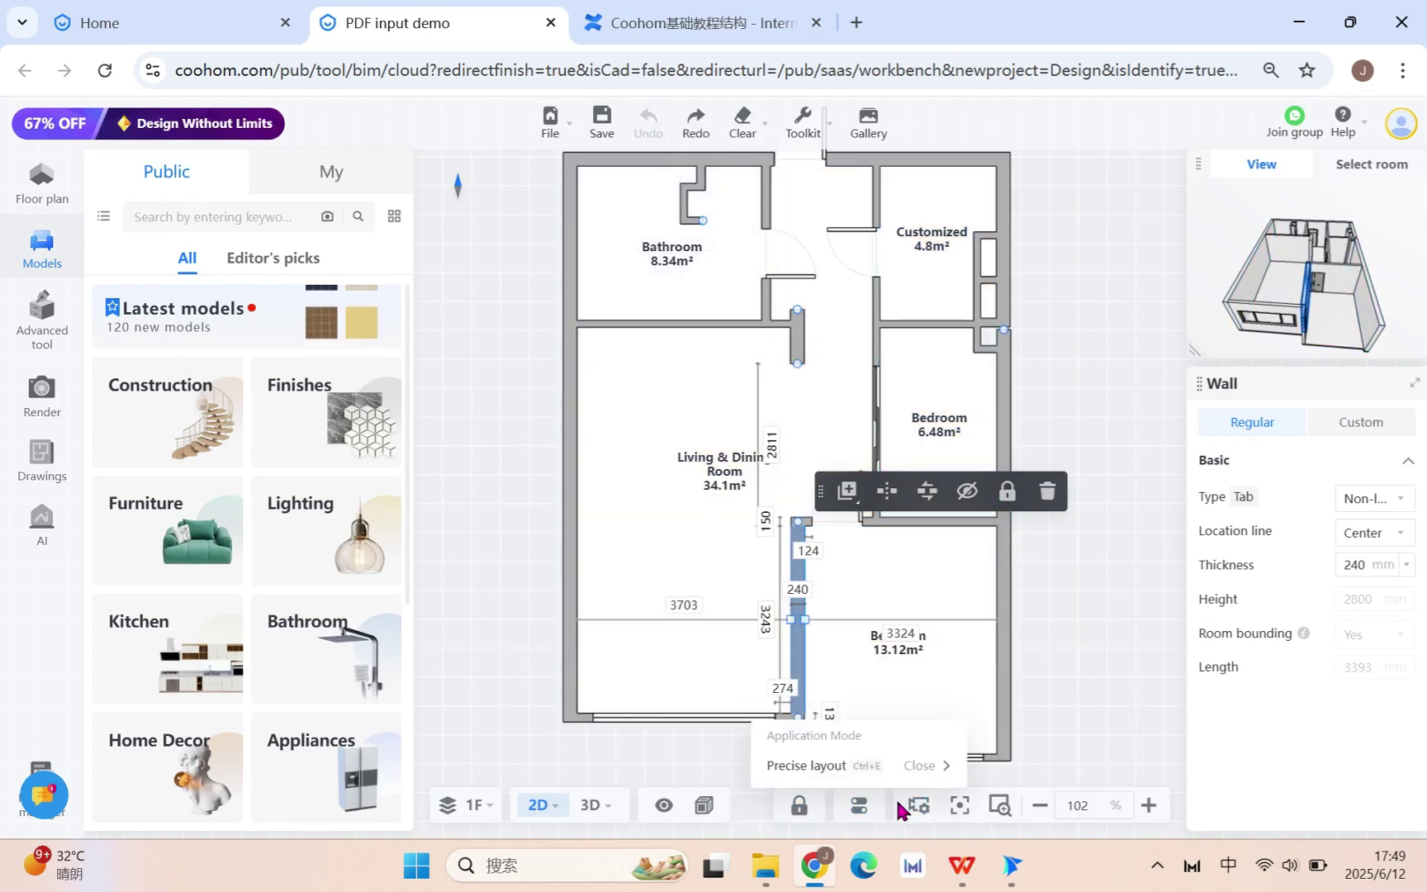
{"action": "mouse_move", "coordinate": [919, 797]}
Import the image "PIC input demo.jpg" from the desktop as a new floor plan drawing
{"action": "left_click", "coordinate": [928, 758]}
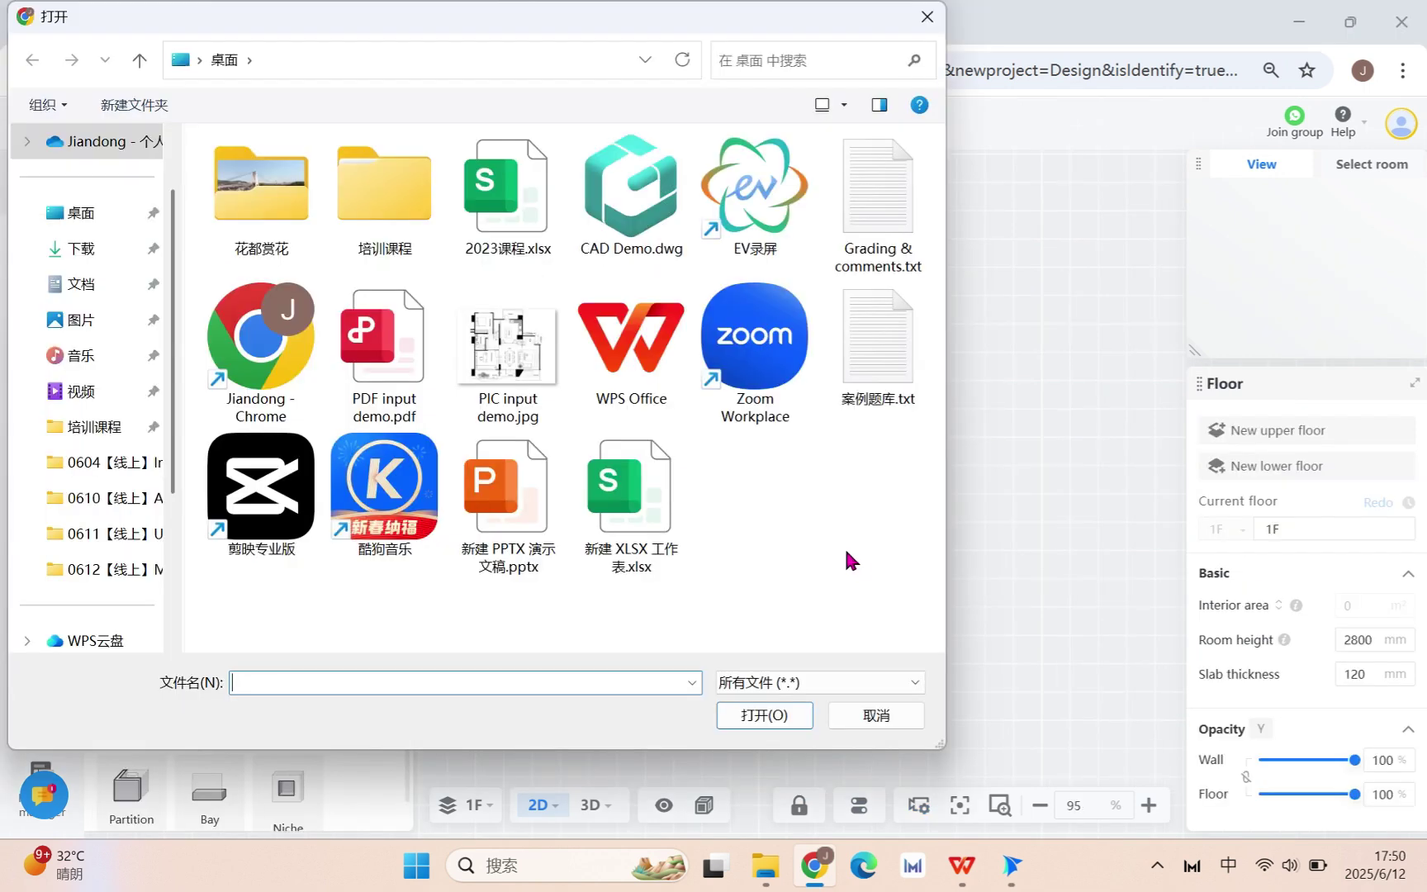
{"action": "left_click", "coordinate": [508, 356]}
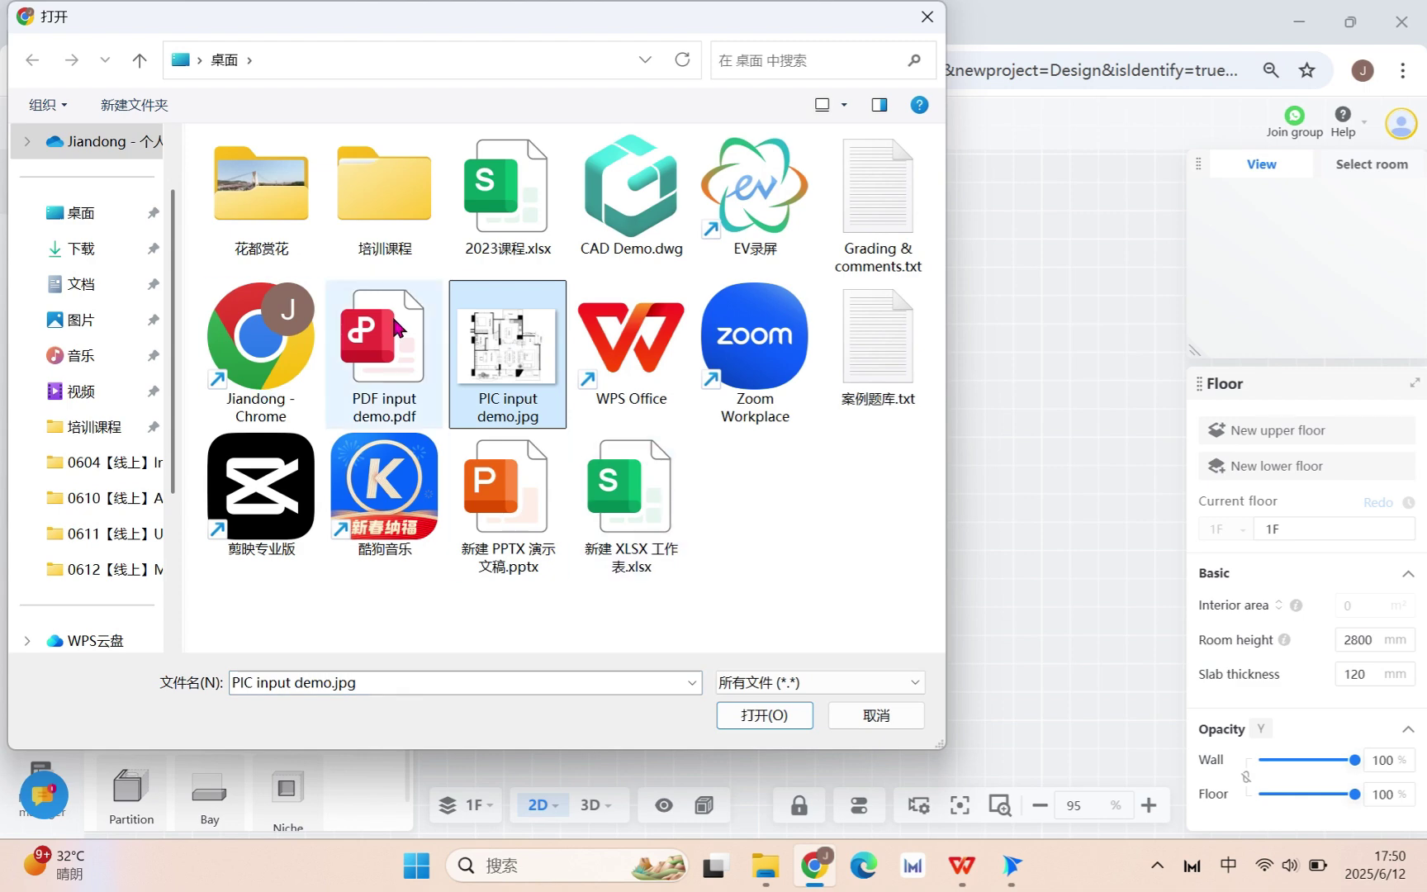
{"action": "left_click", "coordinate": [755, 715]}
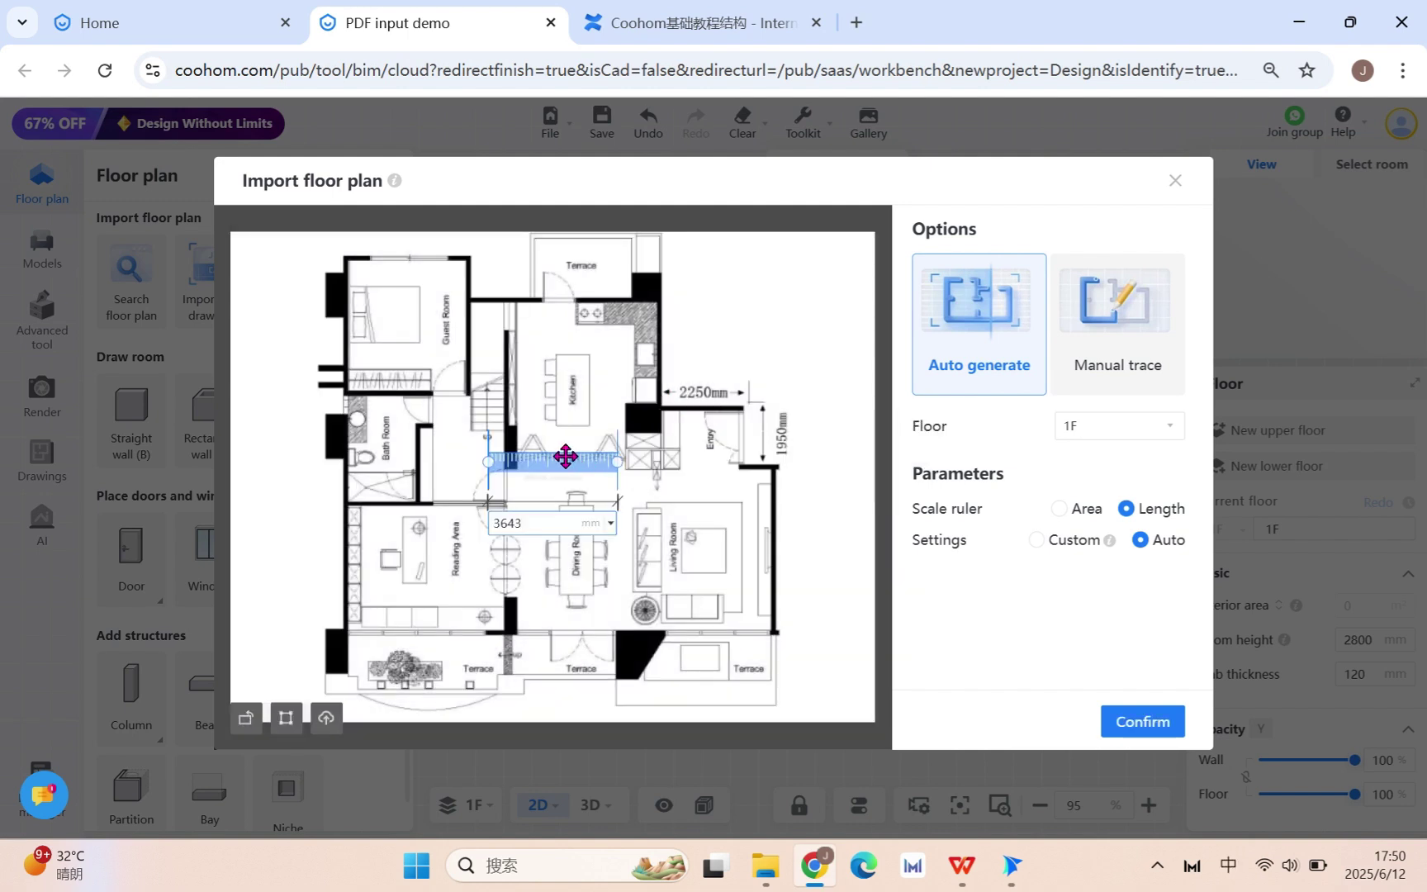
Align the scale ruler with the entry's width, set its length to 2250 mm, and auto-generate the floor plan
{"action": "left_click_drag", "start_coordinate": [567, 452], "coordinate": [750, 417]}
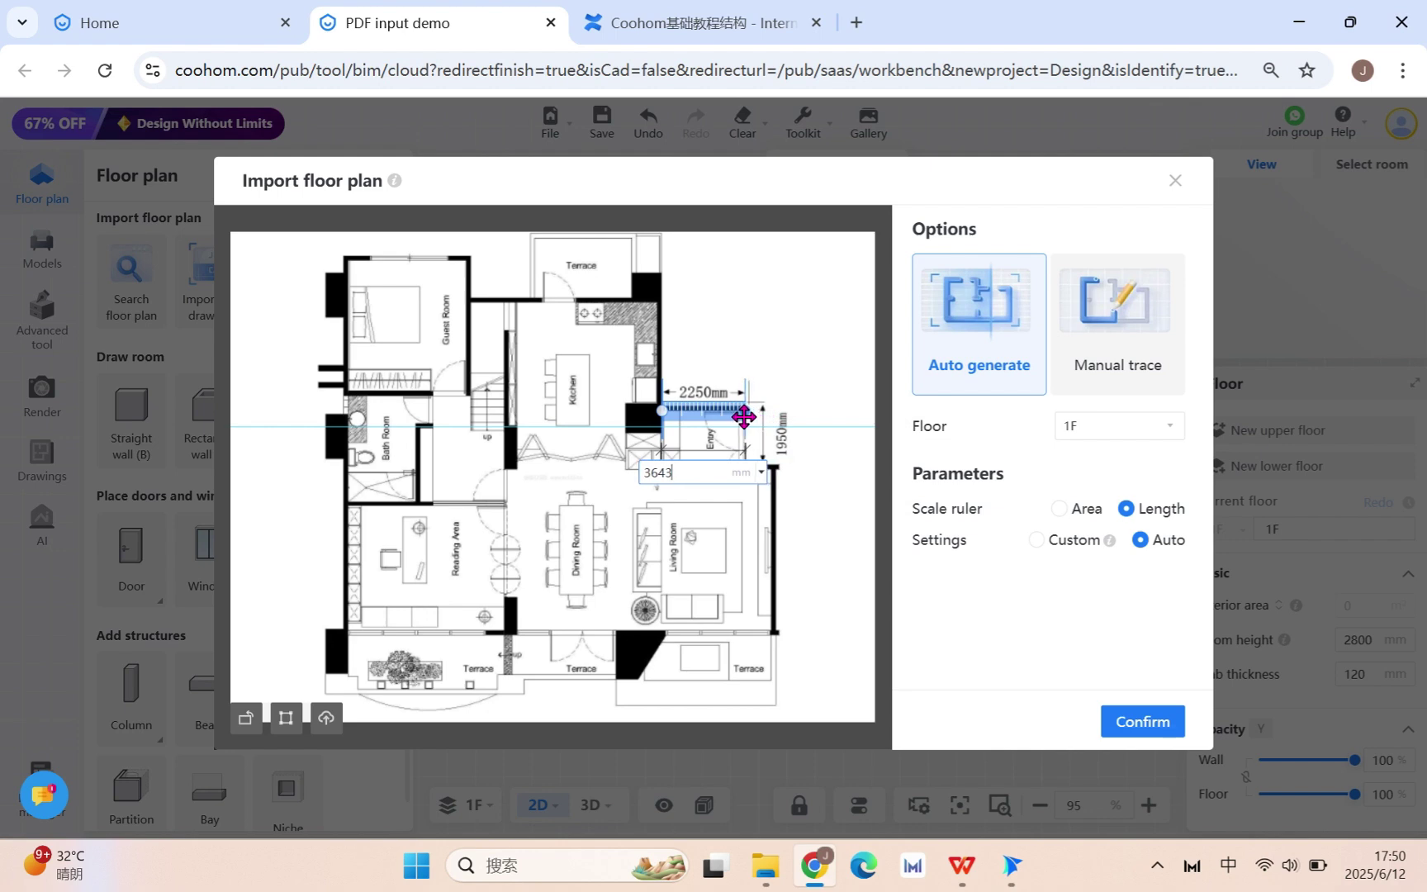
{"action": "scroll", "coordinate": [743, 417], "scroll_direction": "up", "scroll_amount": 5}
{"action": "scroll", "coordinate": [768, 469], "scroll_direction": "down", "scroll_amount": 1}
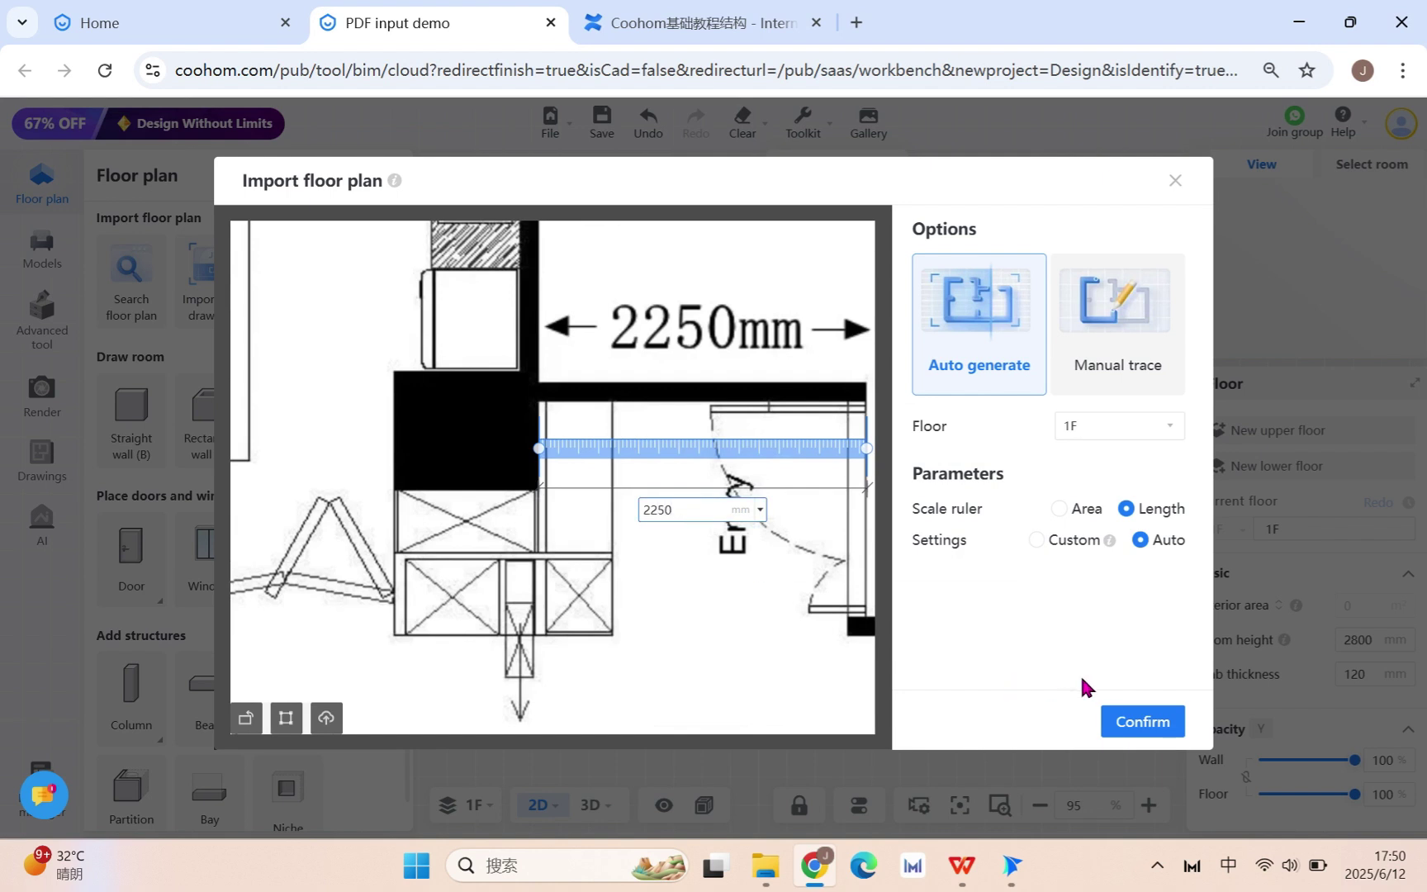
{"action": "left_click", "coordinate": [1162, 726]}
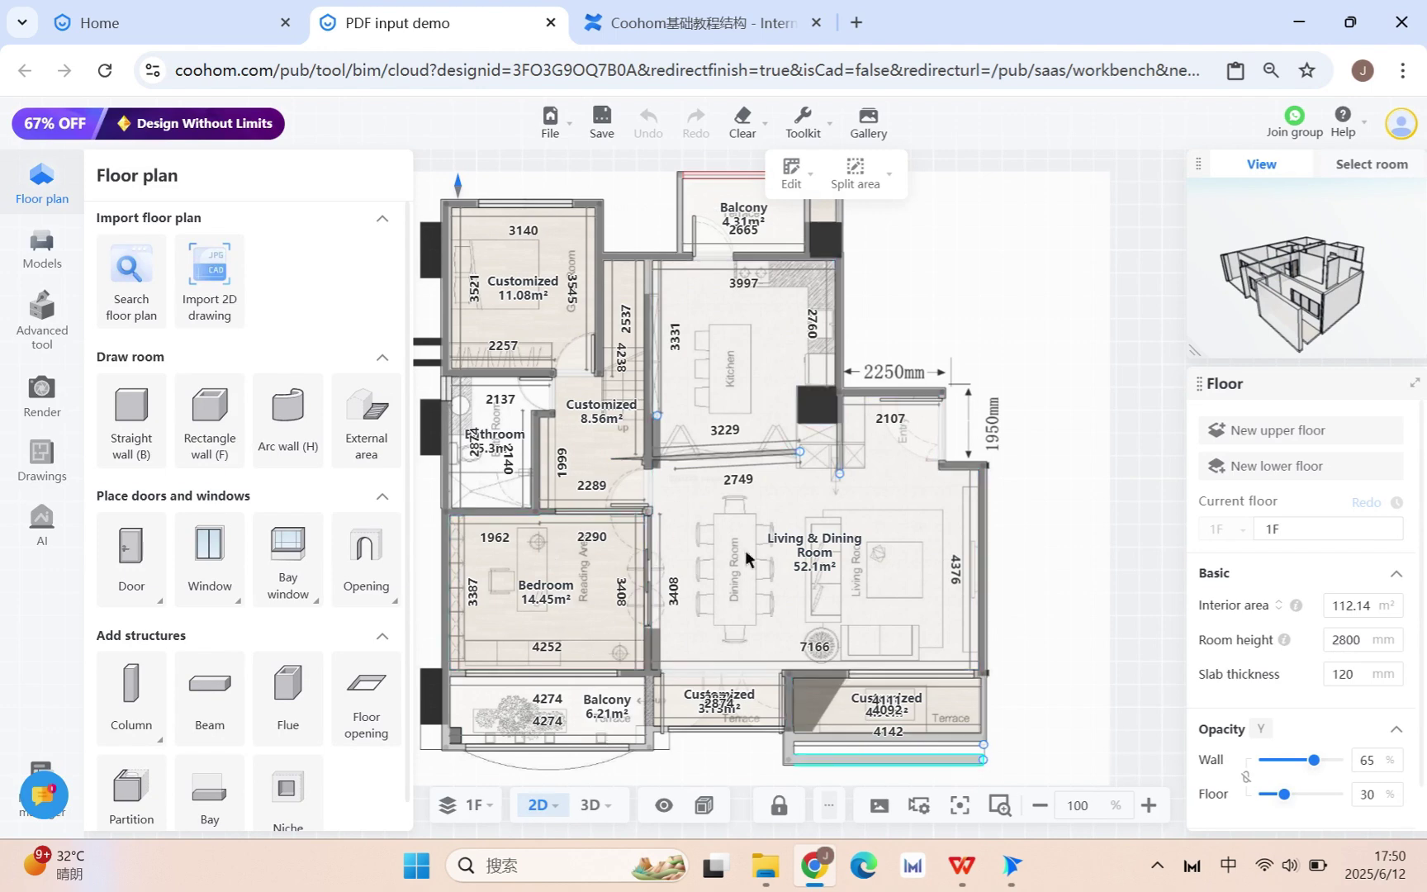
Delete the slanted wall generated between the kitchen and the dining room
{"action": "scroll", "coordinate": [834, 585], "scroll_direction": "up", "scroll_amount": 2}
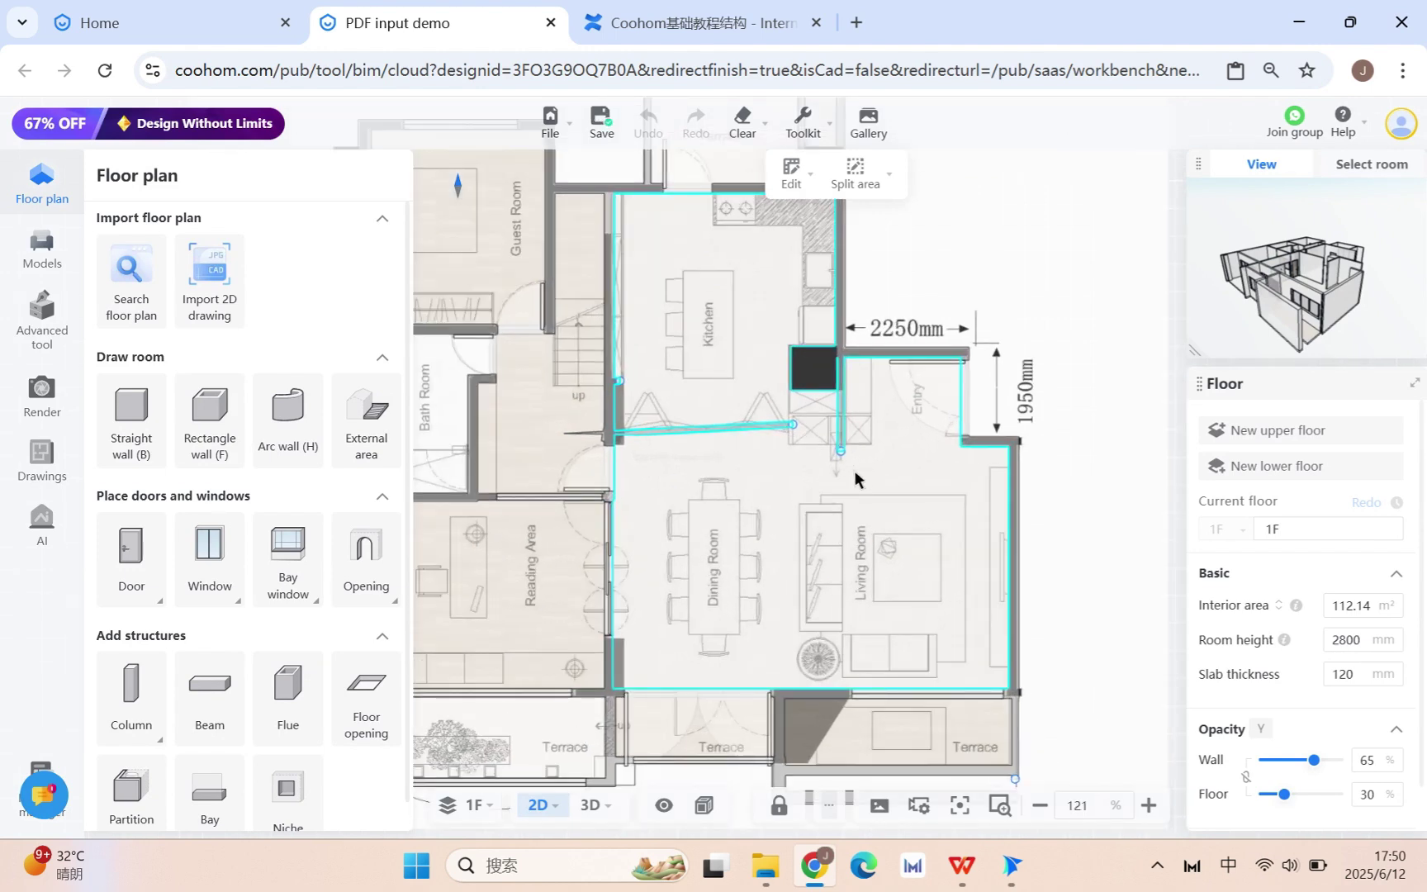
{"action": "scroll", "coordinate": [824, 406], "scroll_direction": "up", "scroll_amount": 2}
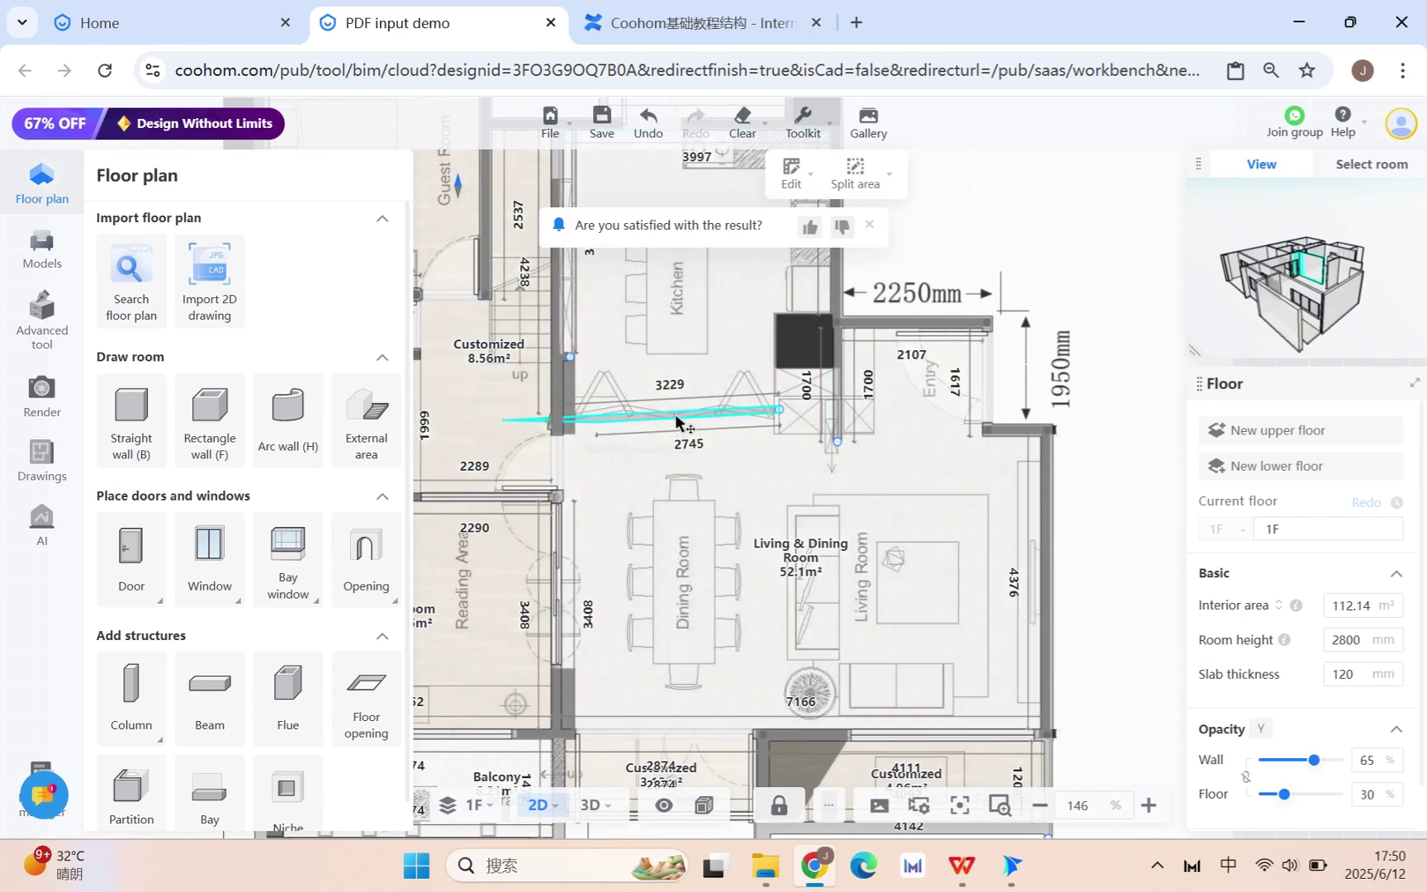
{"action": "scroll", "coordinate": [679, 427], "scroll_direction": "down", "scroll_amount": 1}
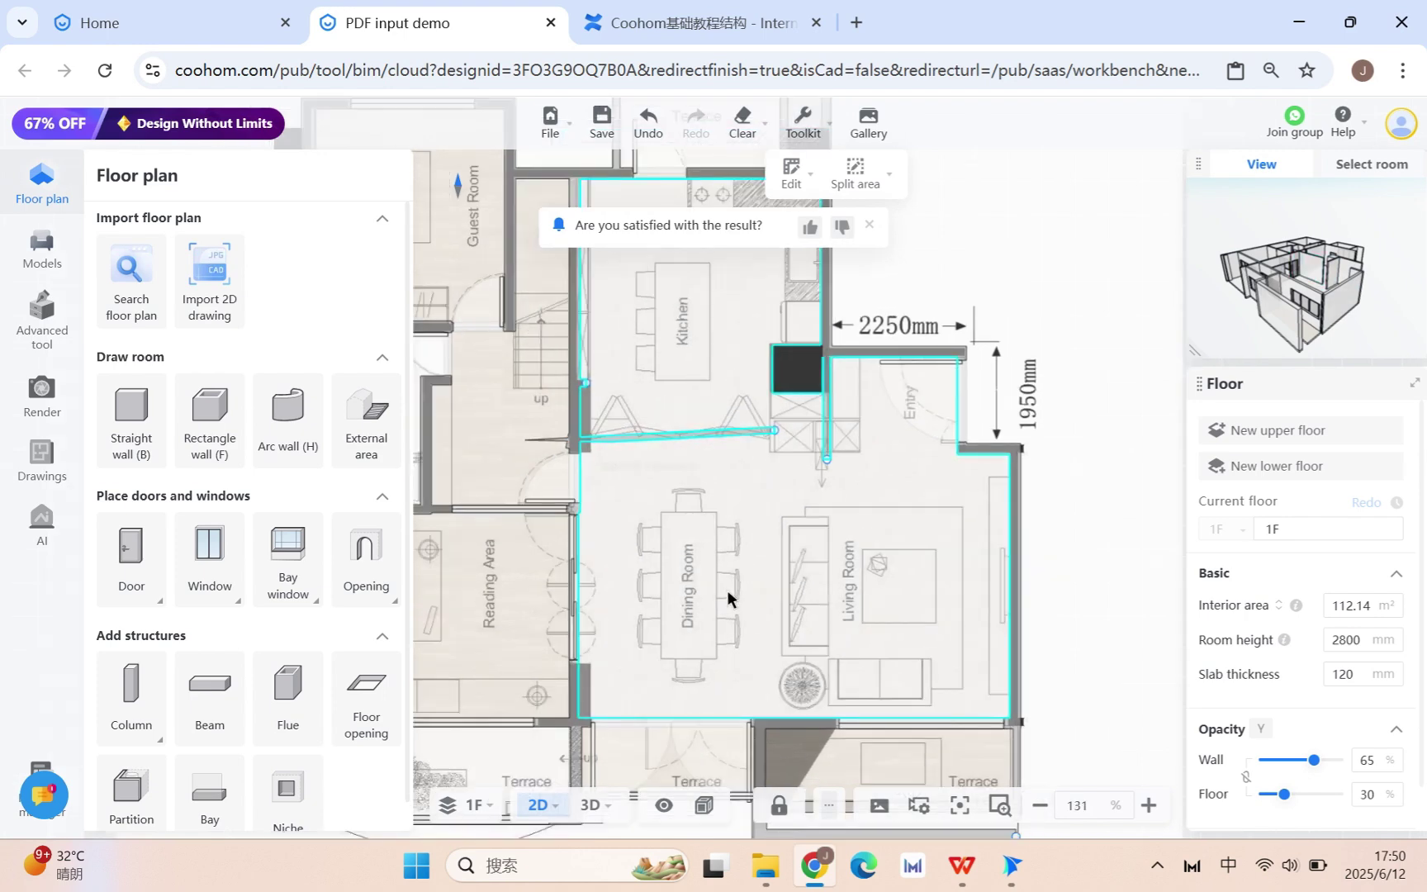
{"action": "left_click", "coordinate": [688, 437]}
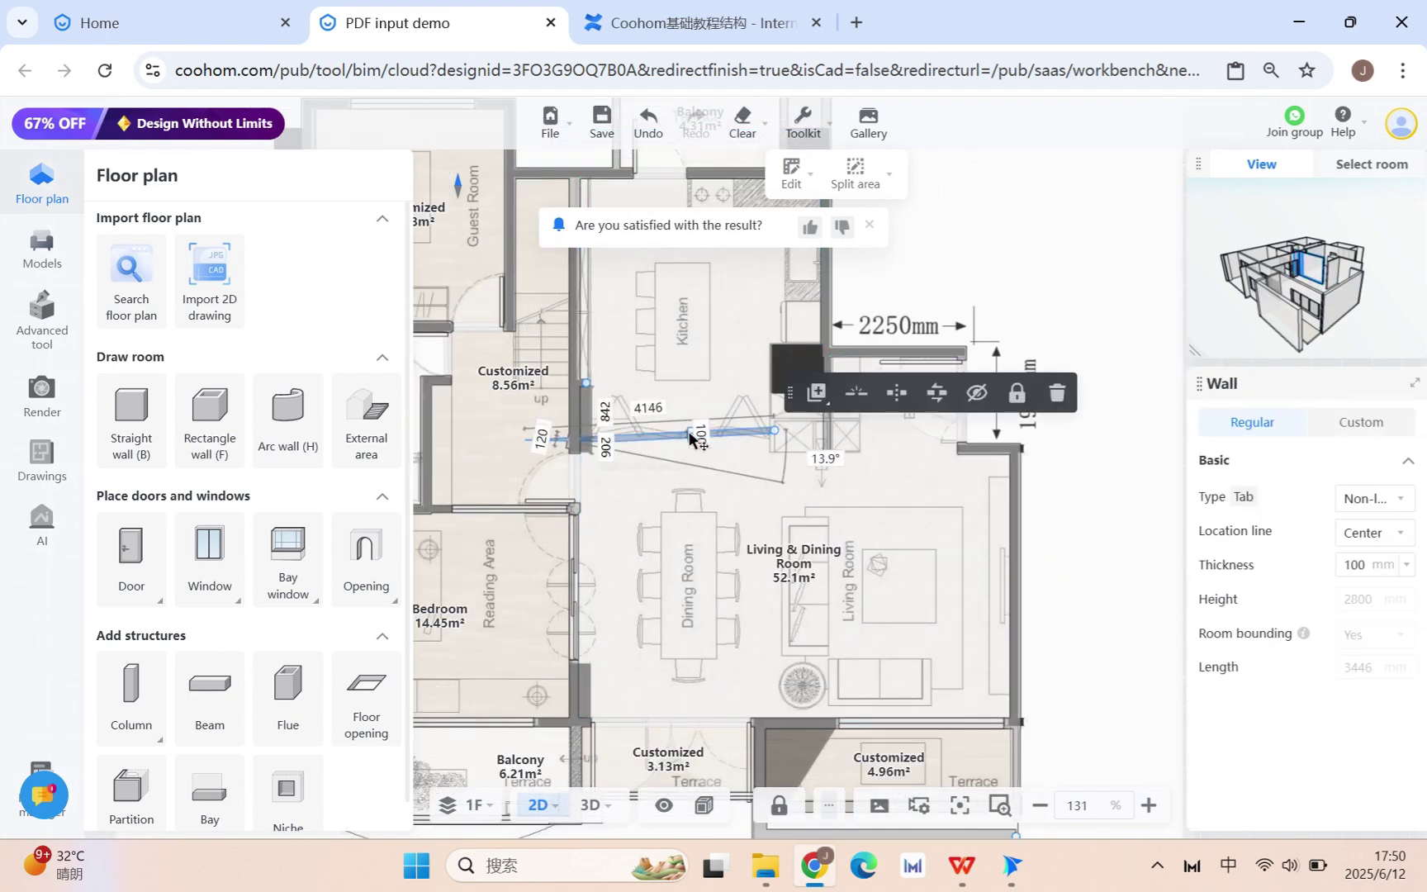
{"action": "left_click", "coordinate": [1059, 405]}
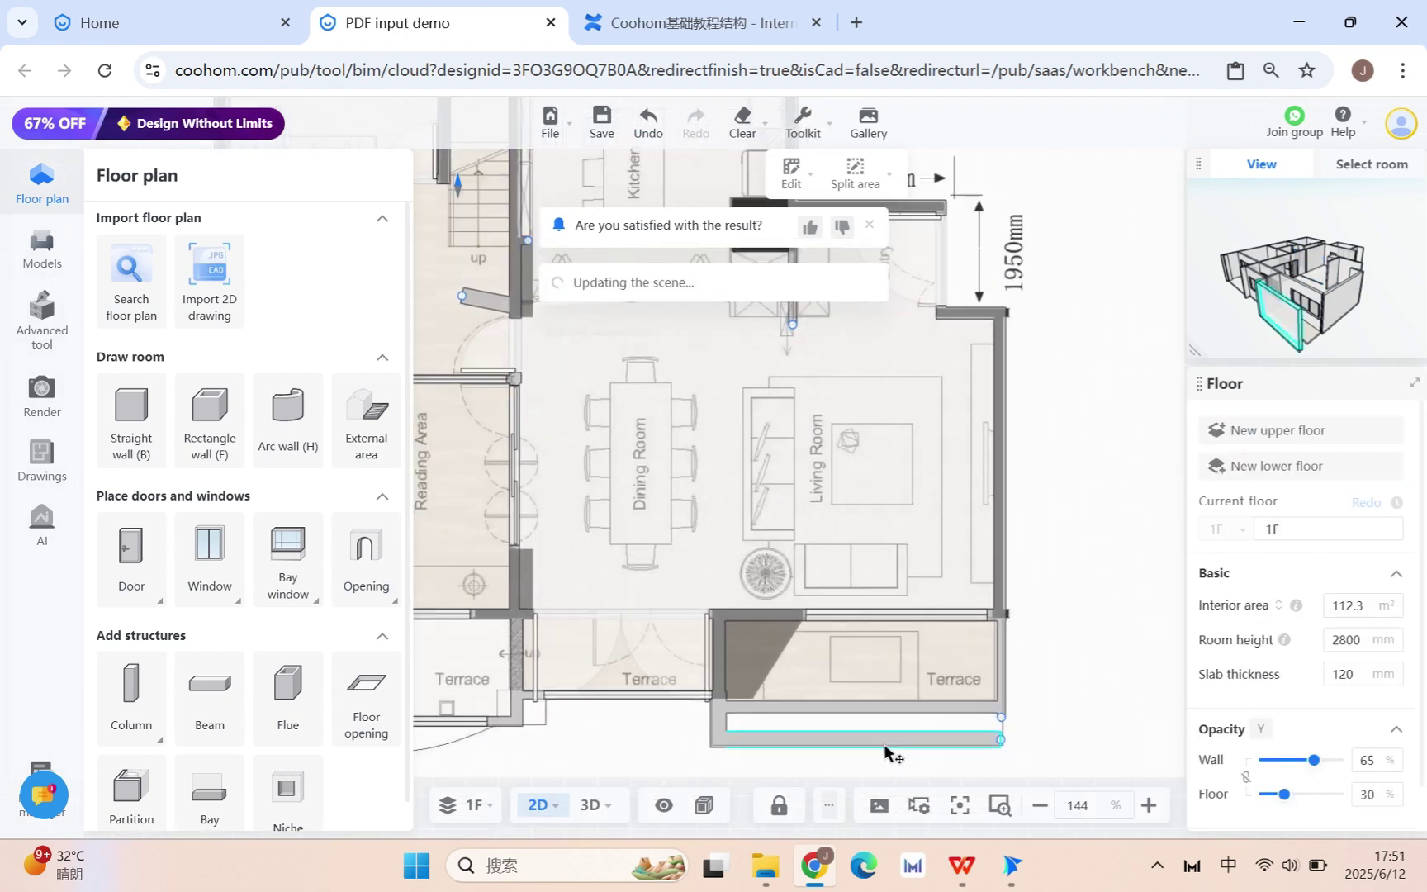
Check the generated walls in 3D and delete the redundant 180 mm thick inner wall of the terrace below the living room
{"action": "scroll", "coordinate": [800, 758], "scroll_direction": "up", "scroll_amount": 1}
{"action": "scroll", "coordinate": [799, 758], "scroll_direction": "down", "scroll_amount": 1}
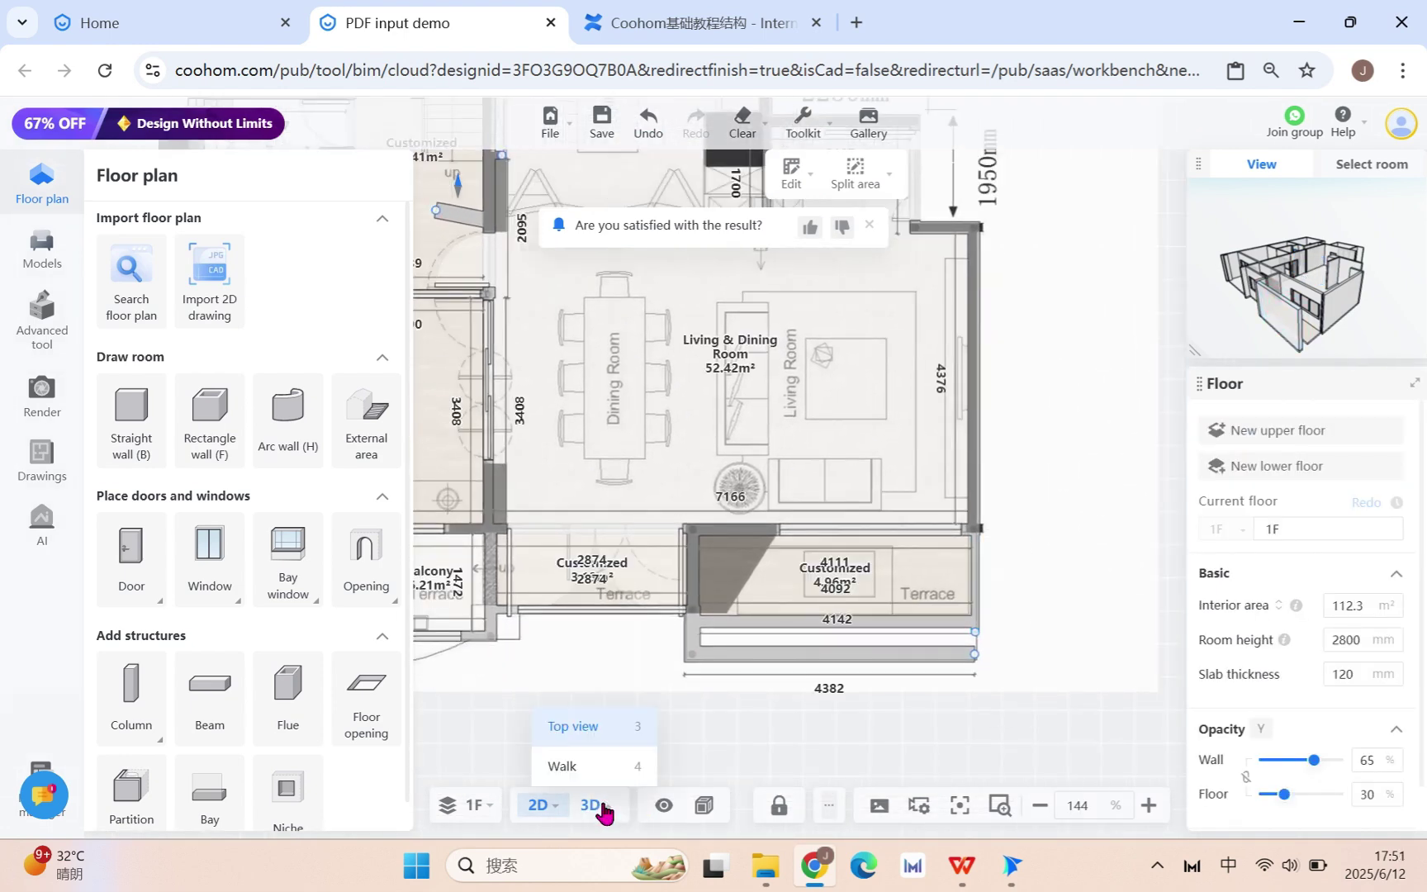
{"action": "left_click", "coordinate": [590, 805]}
{"action": "left_click_drag", "start_coordinate": [889, 675], "coordinate": [865, 723]}
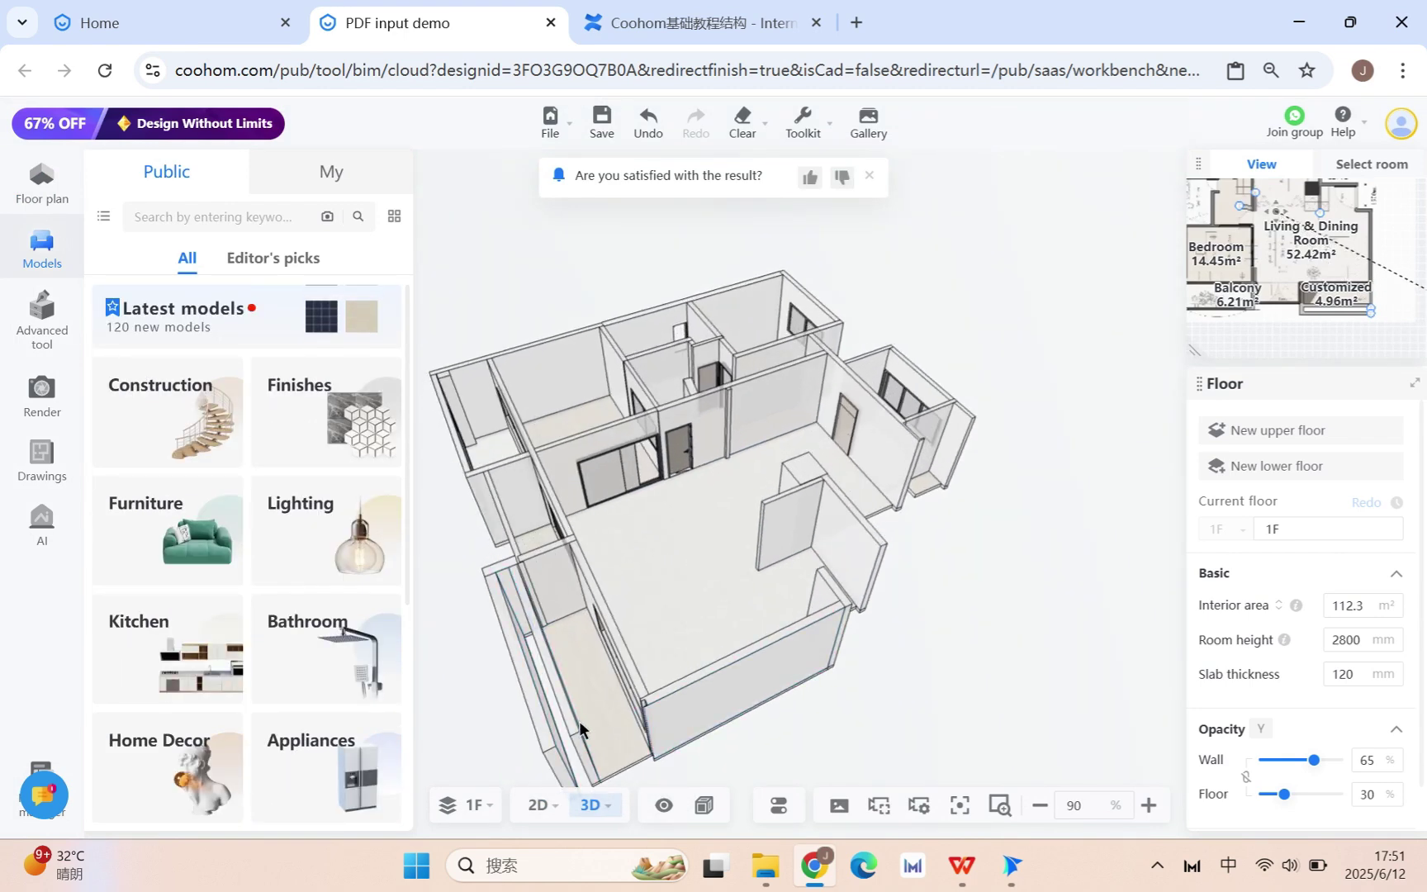
{"action": "left_click", "coordinate": [541, 808]}
{"action": "scroll", "coordinate": [1028, 640], "scroll_direction": "up", "scroll_amount": 2}
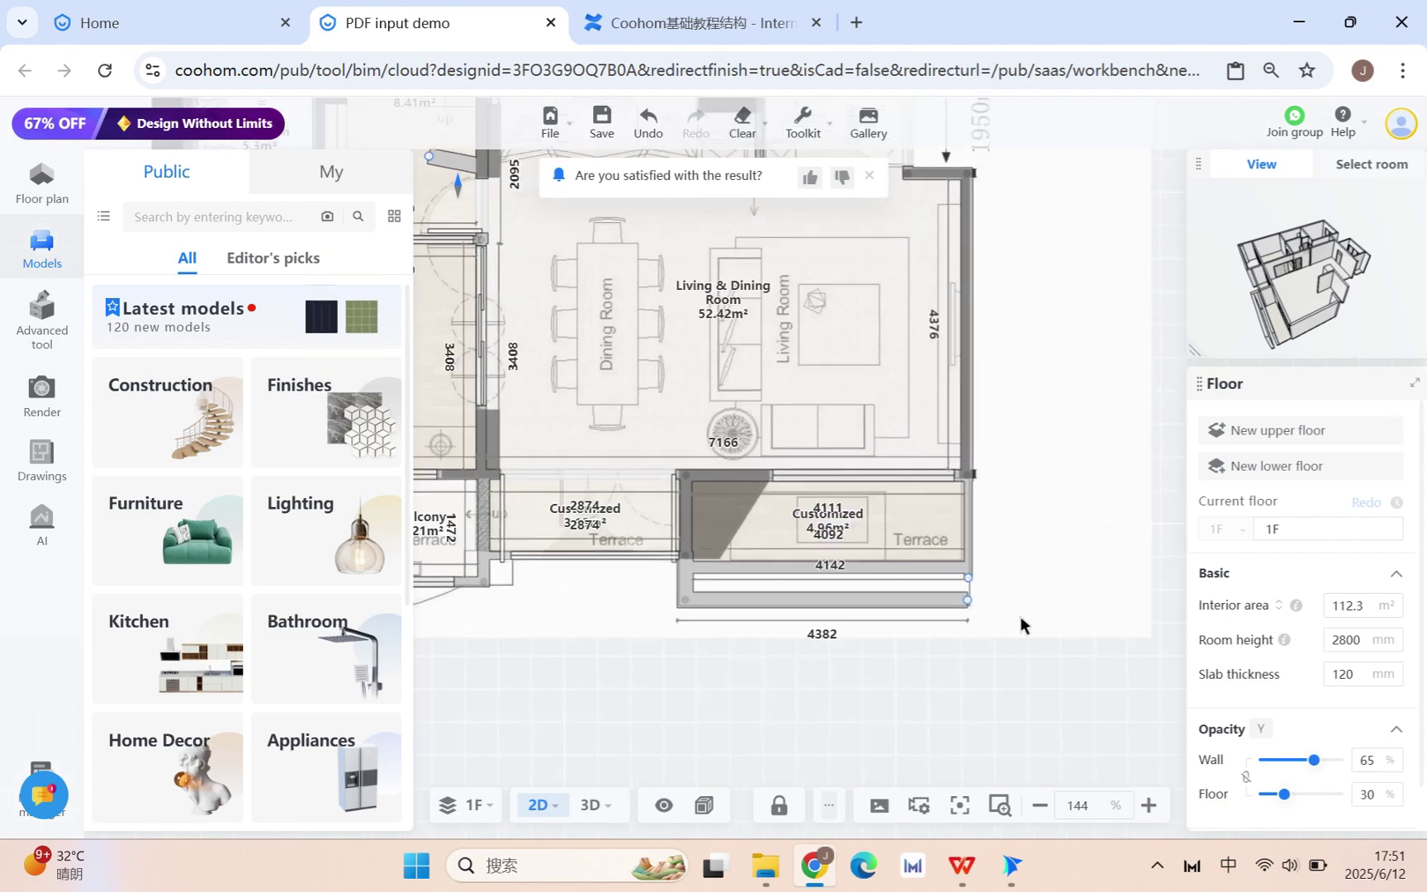
{"action": "left_click", "coordinate": [845, 556]}
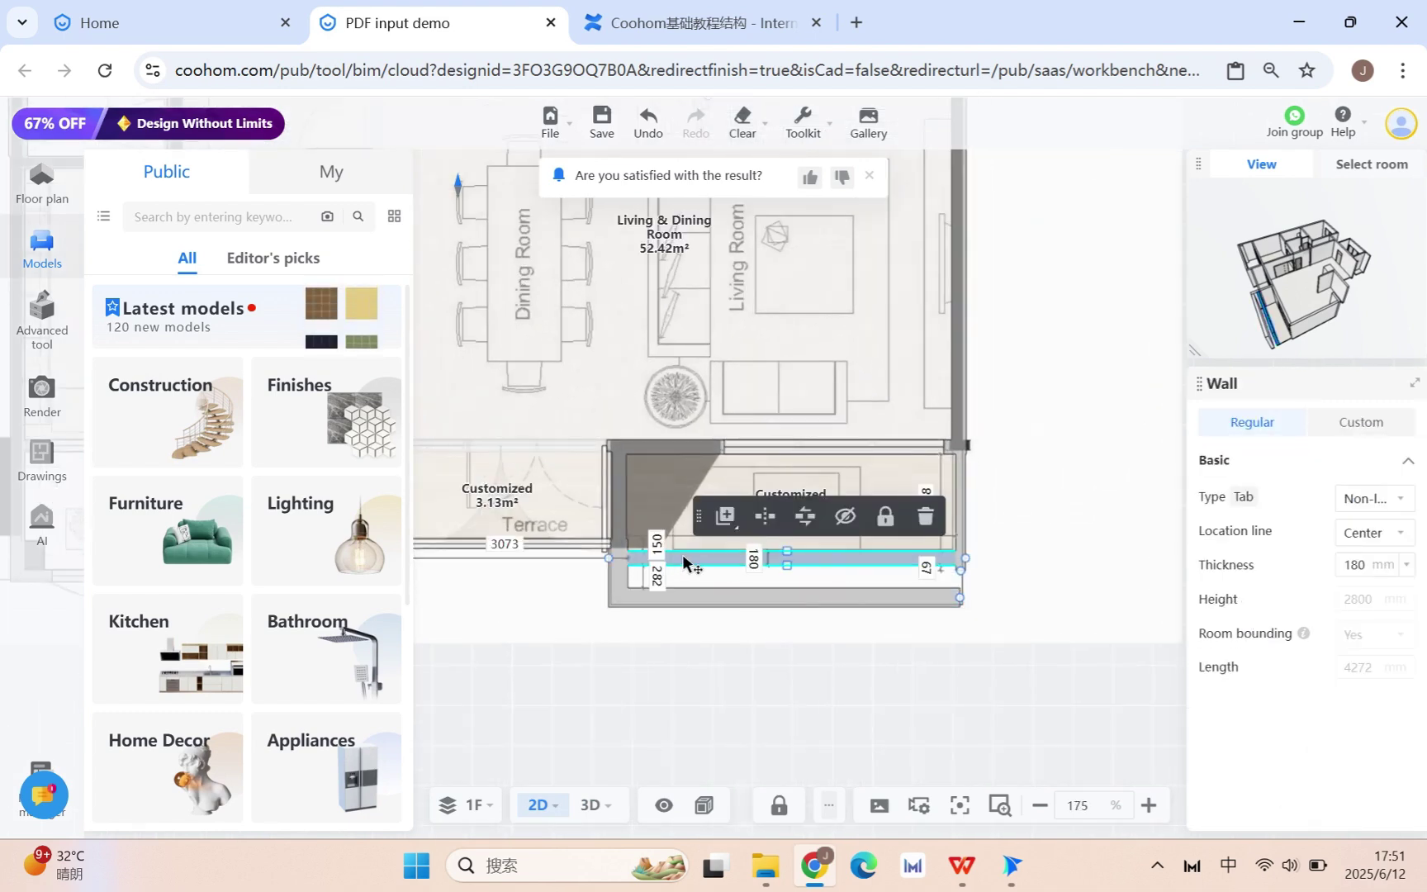
{"action": "left_click", "coordinate": [926, 517]}
Extend the terrace's right side wall down to the end of the lower outer wall so the terrace outline is closed
{"action": "scroll", "coordinate": [968, 589], "scroll_direction": "up", "scroll_amount": 2}
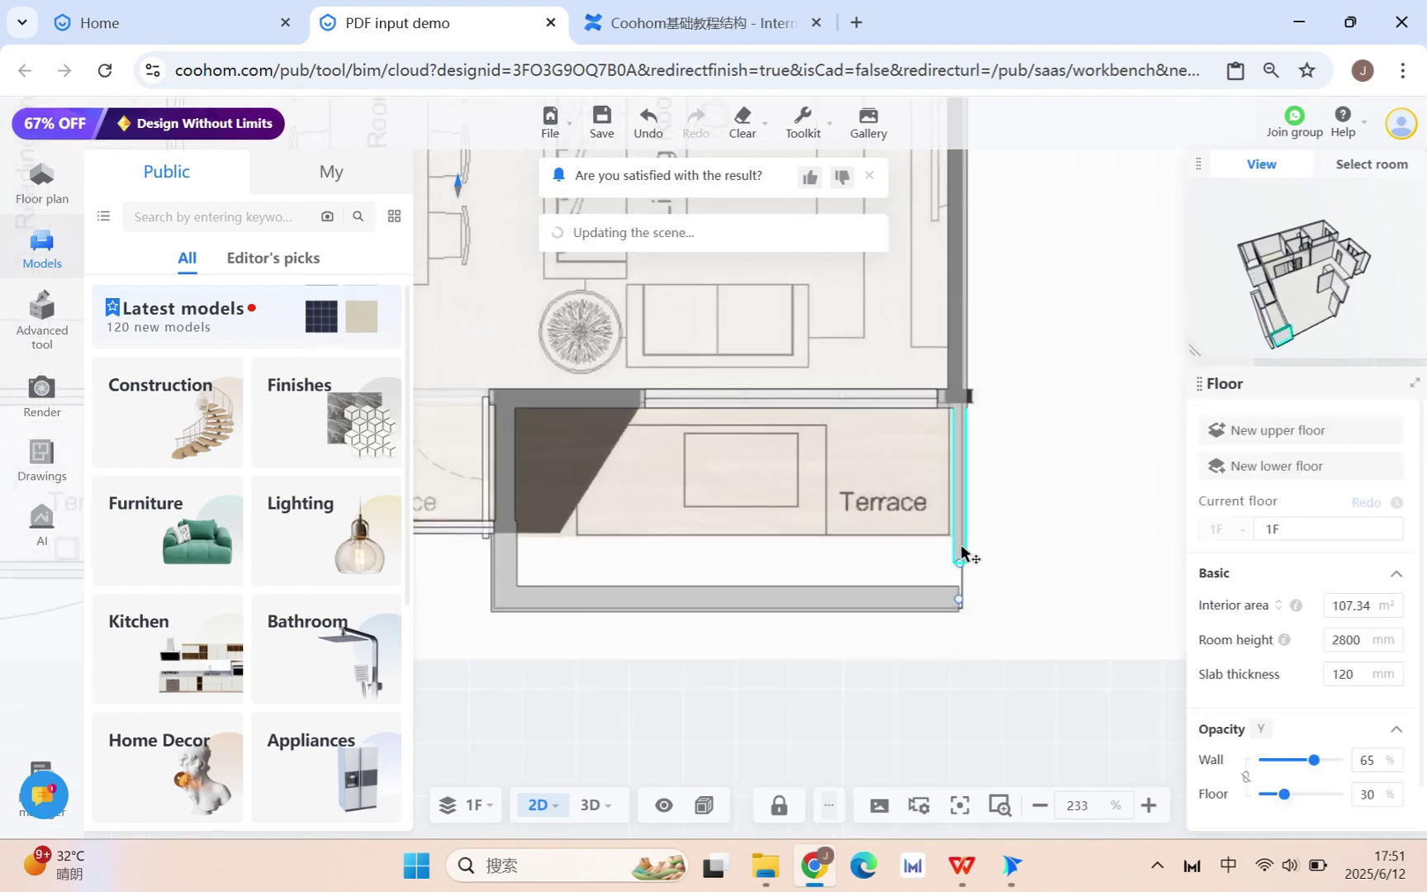
{"action": "left_click", "coordinate": [960, 551]}
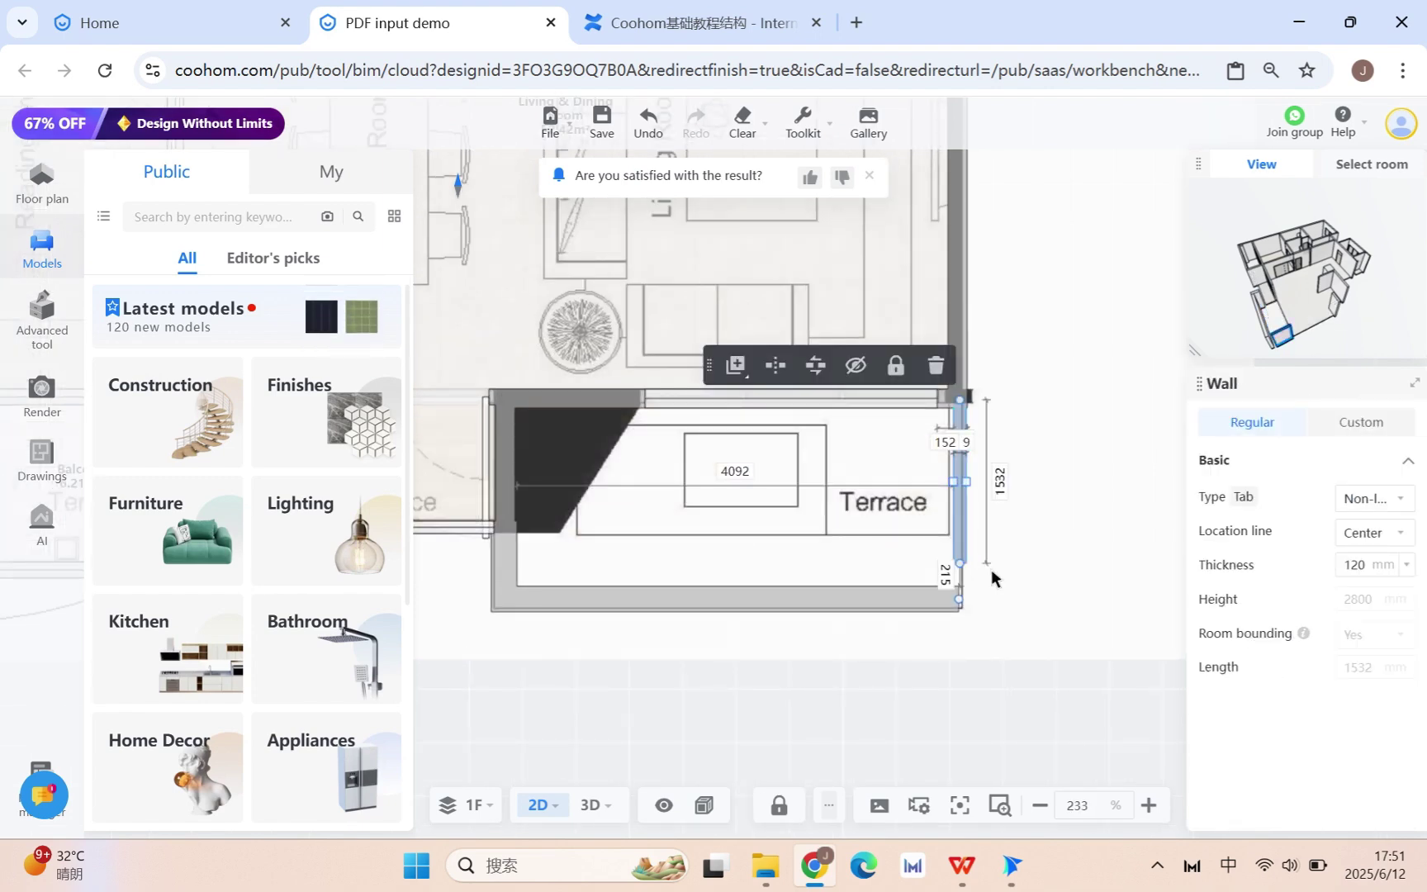
{"action": "left_click", "coordinate": [956, 583]}
{"action": "scroll", "coordinate": [752, 673], "scroll_direction": "down", "scroll_amount": 1}
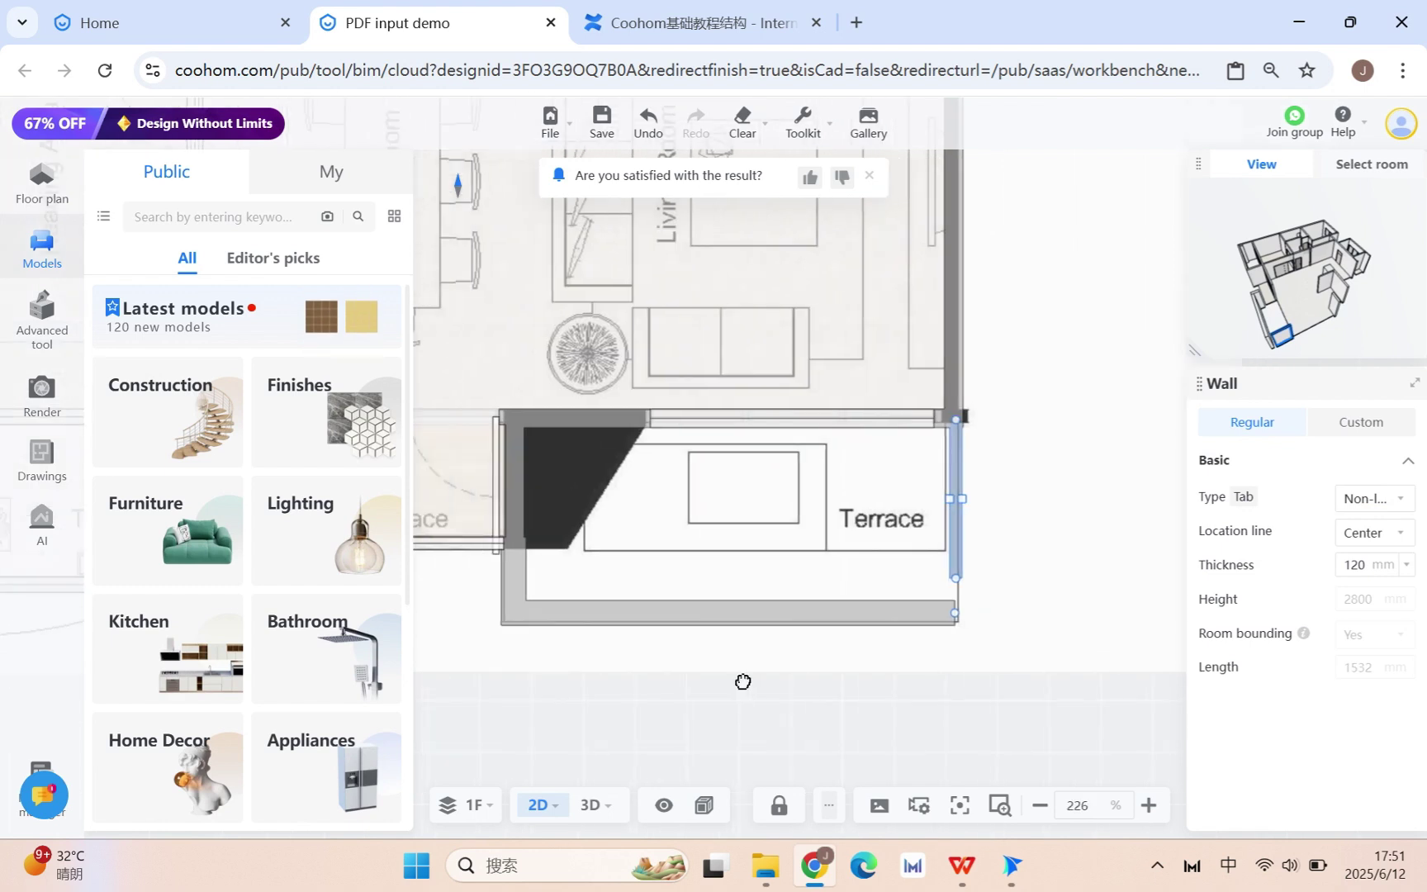
{"action": "left_click_drag", "start_coordinate": [743, 682], "coordinate": [786, 682]}
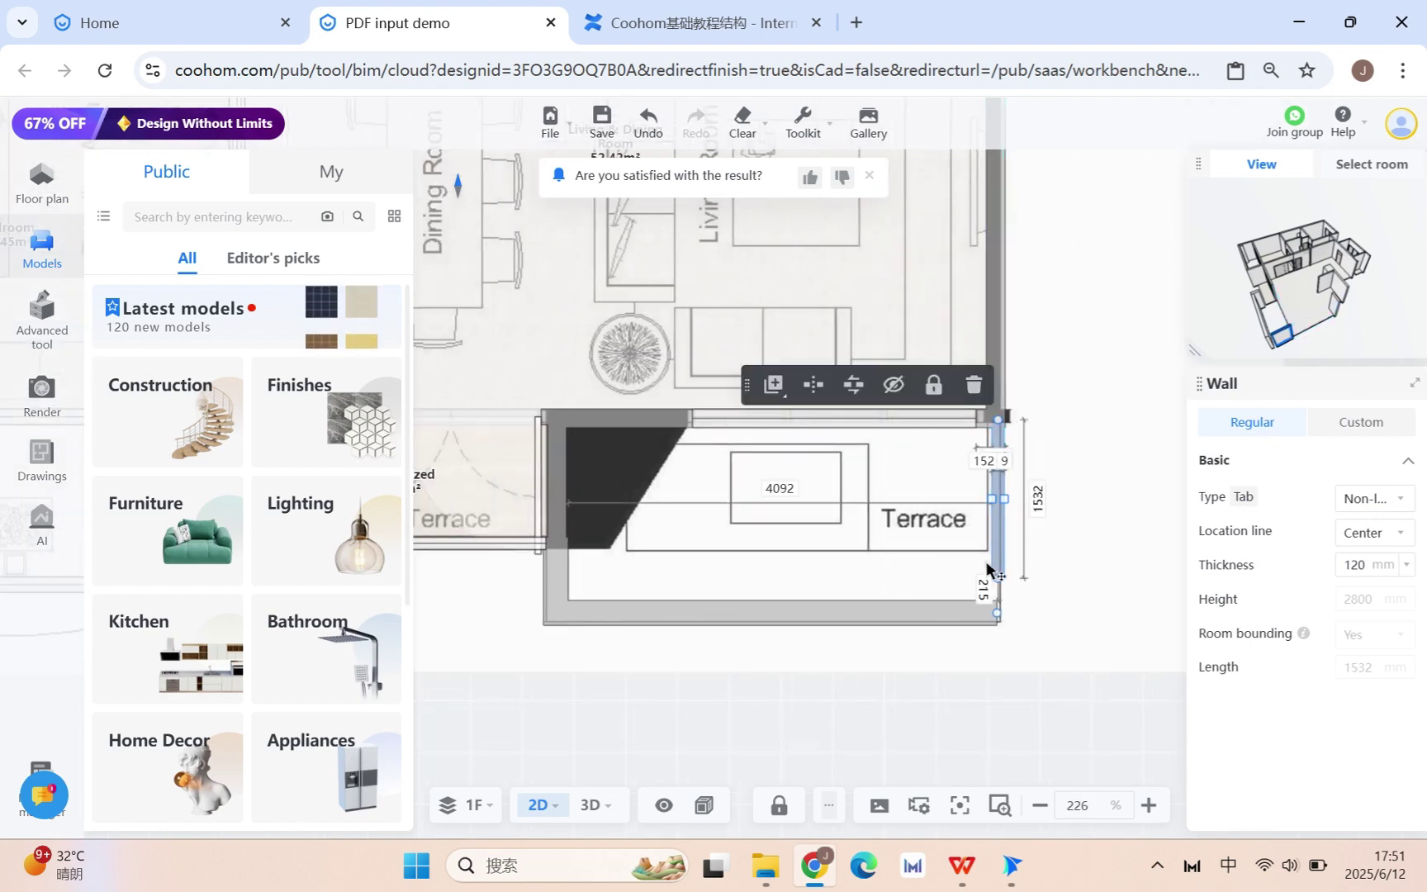
{"action": "scroll", "coordinate": [1001, 607], "scroll_direction": "up", "scroll_amount": 2}
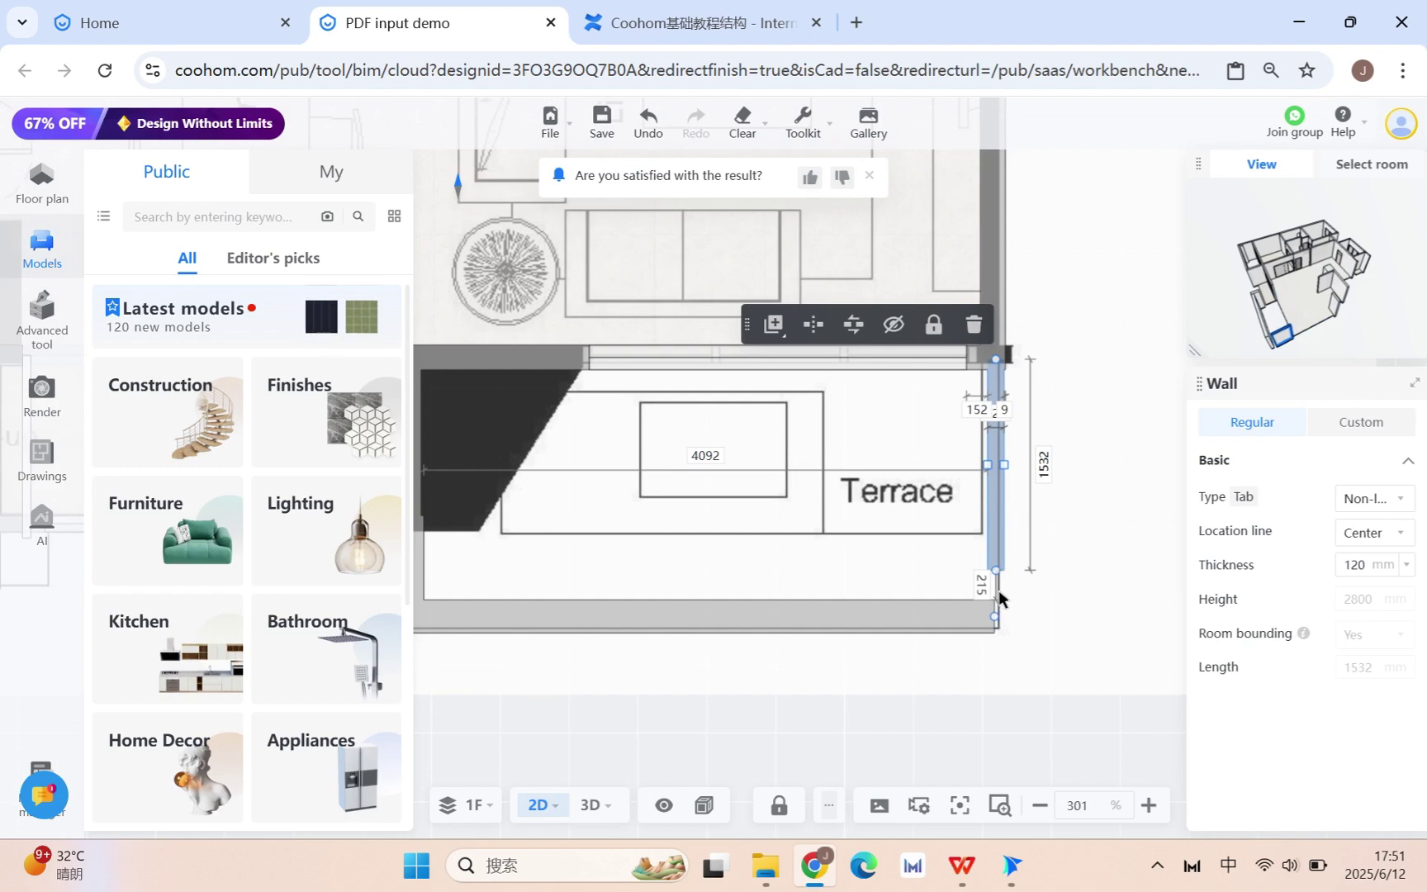
{"action": "scroll", "coordinate": [1000, 594], "scroll_direction": "down", "scroll_amount": 3}
{"action": "left_click", "coordinate": [589, 805]}
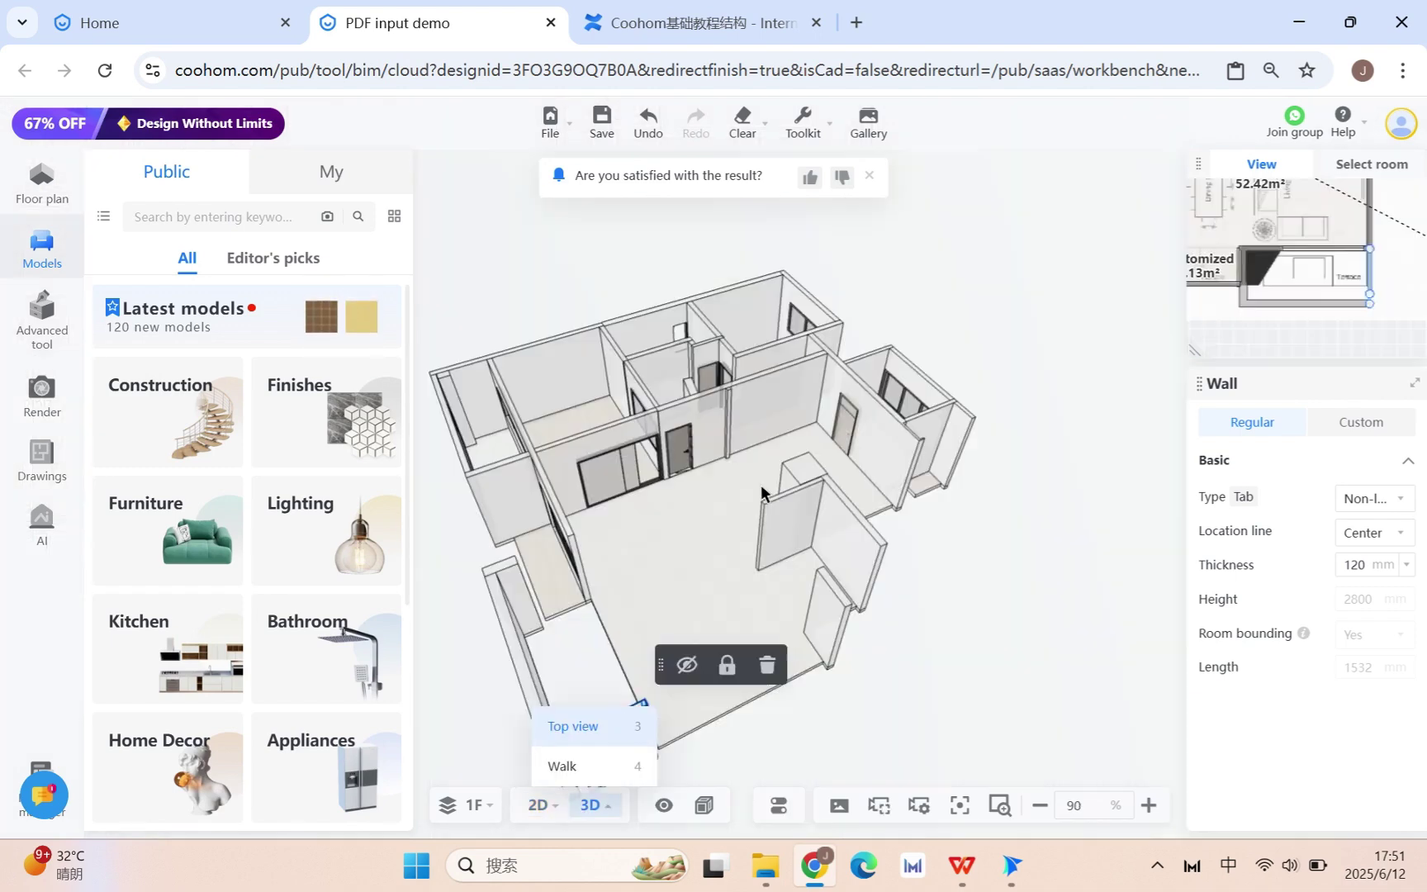
{"action": "left_click_drag", "start_coordinate": [761, 493], "coordinate": [816, 414]}
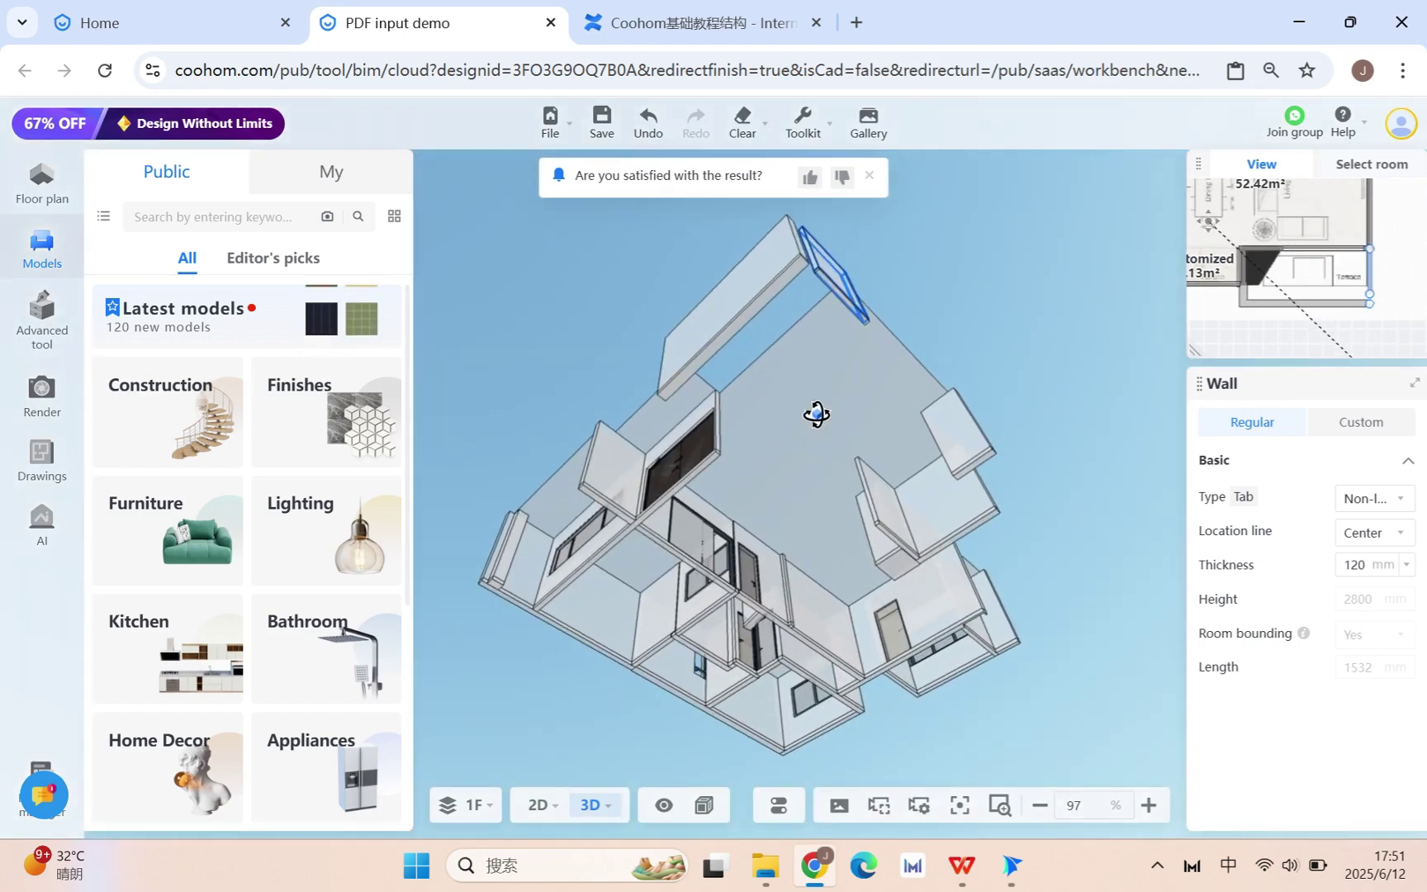
{"action": "left_click", "coordinate": [537, 805]}
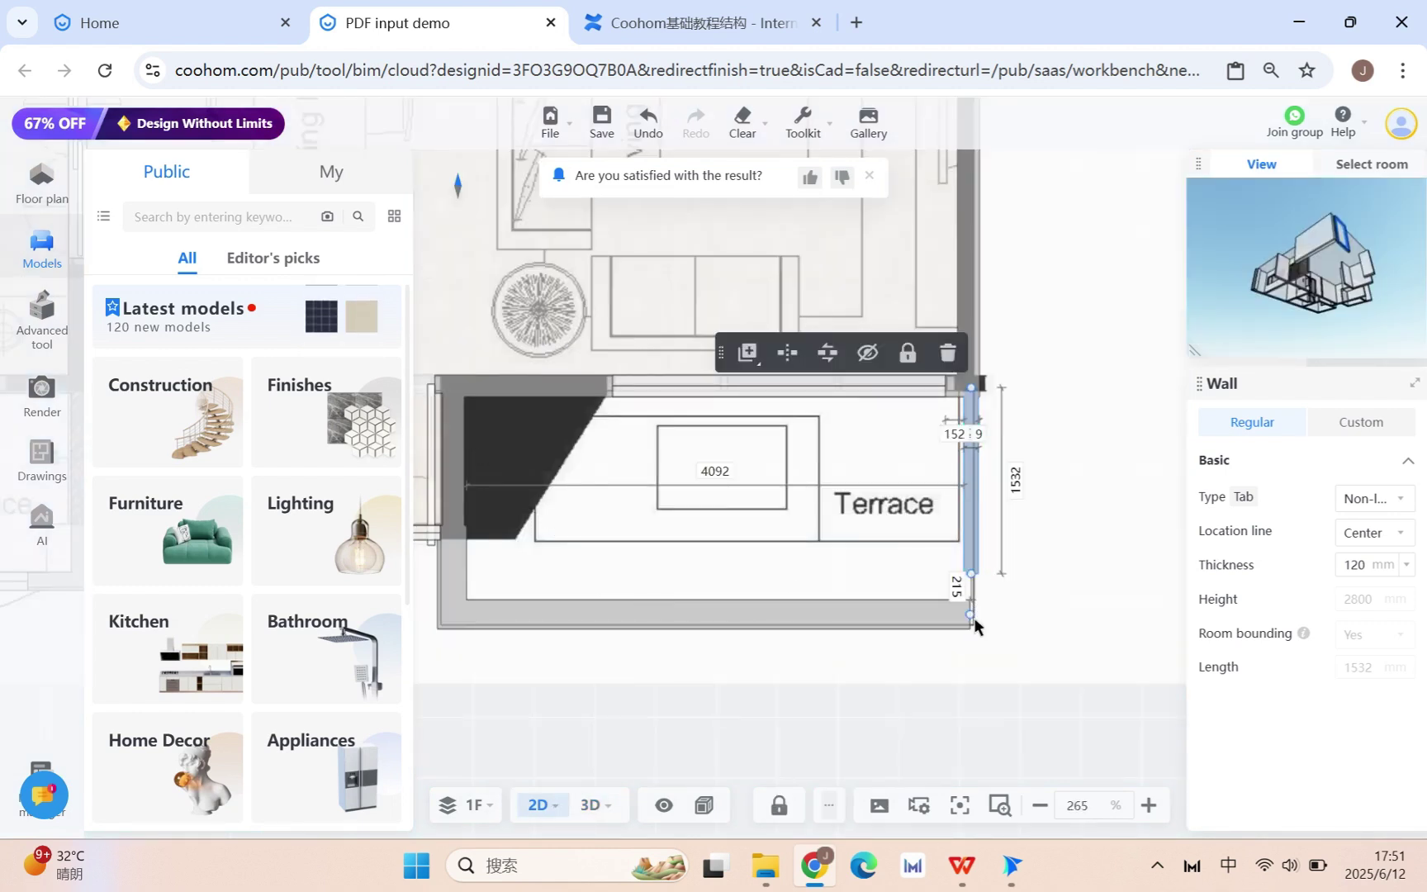
{"action": "left_click_drag", "start_coordinate": [970, 614], "coordinate": [970, 628]}
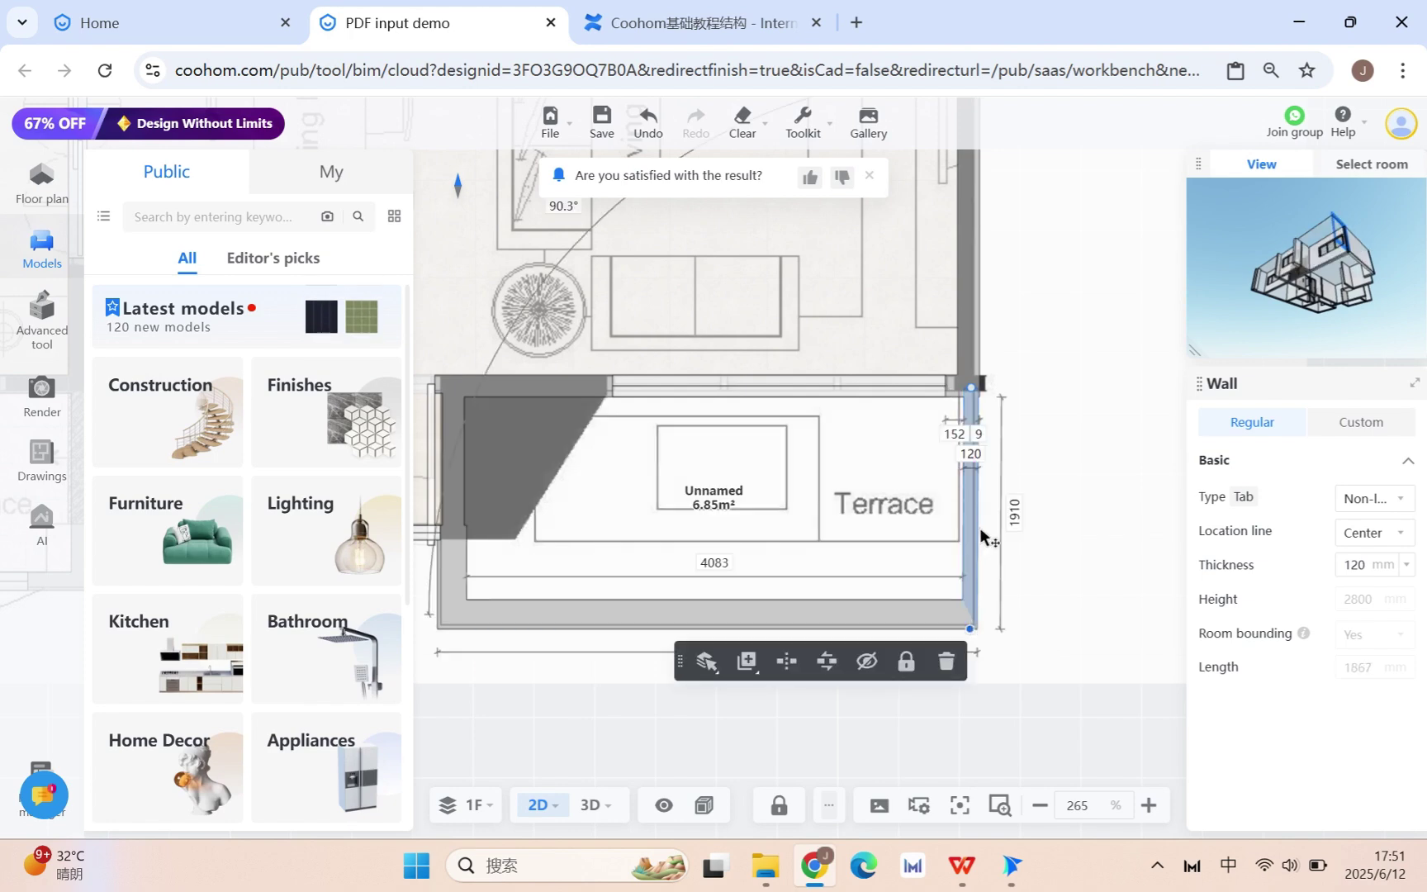
Check the closed terrace in 3D and set the unnamed room's type to Terrace
{"action": "left_click", "coordinate": [594, 806]}
{"action": "left_click_drag", "start_coordinate": [1067, 522], "coordinate": [755, 637]}
{"action": "scroll", "coordinate": [713, 592], "scroll_direction": "up", "scroll_amount": 3}
{"action": "left_click_drag", "start_coordinate": [681, 496], "coordinate": [774, 589]}
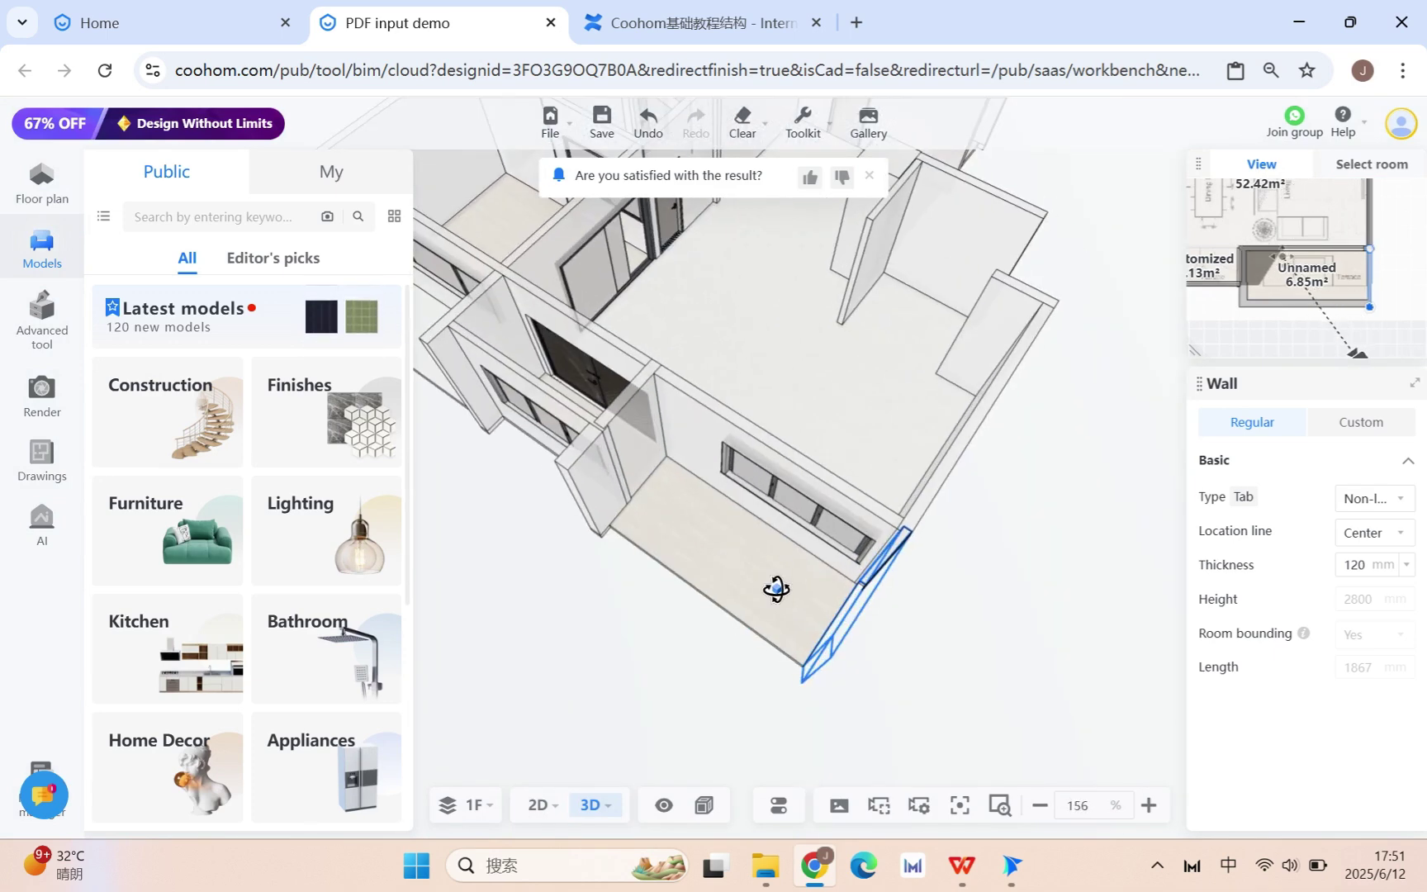
{"action": "left_click", "coordinate": [538, 805]}
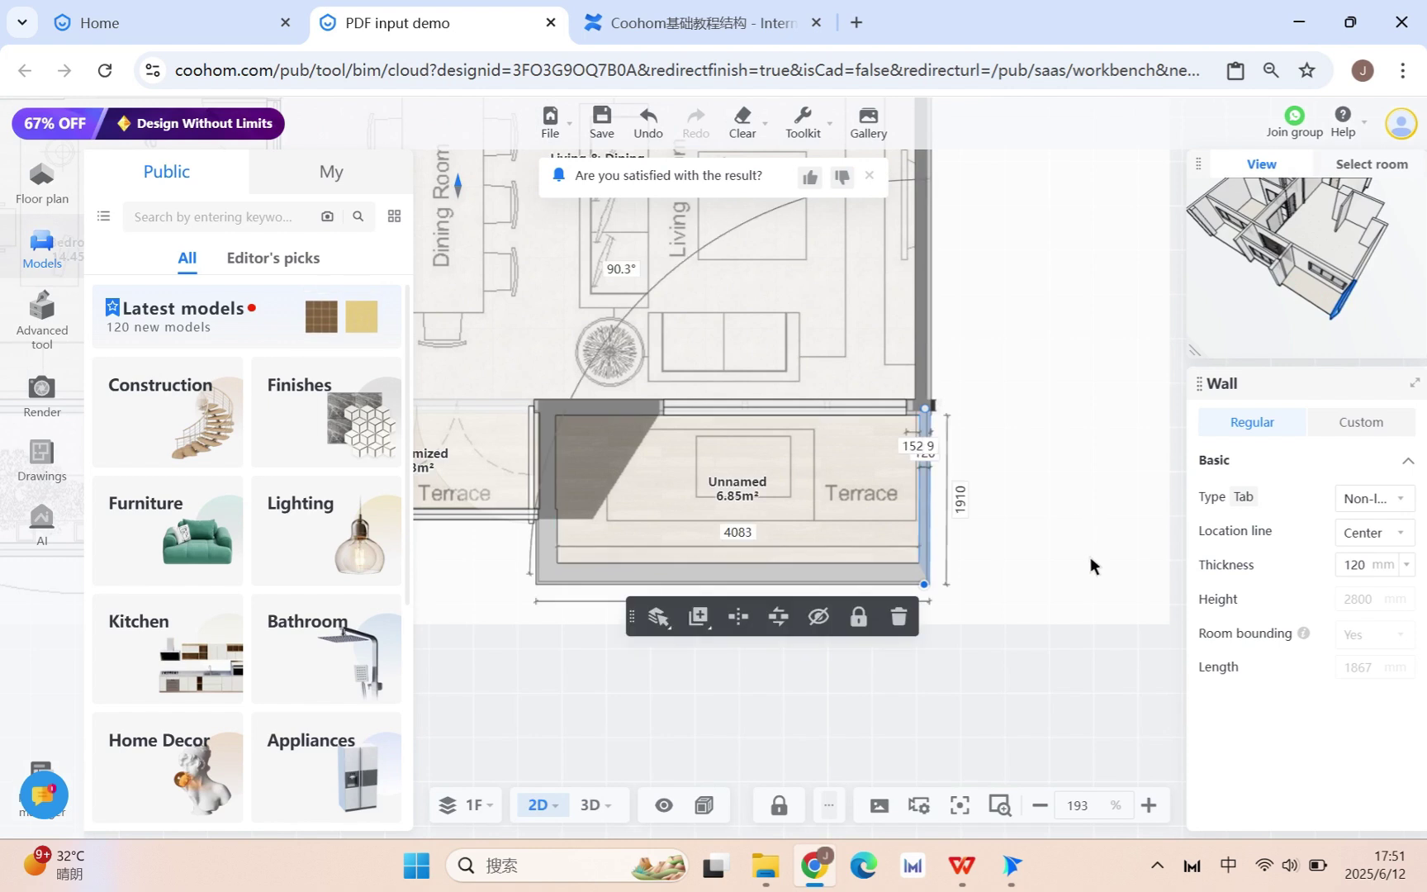
{"action": "left_click", "coordinate": [1090, 567]}
{"action": "left_click", "coordinate": [748, 525]}
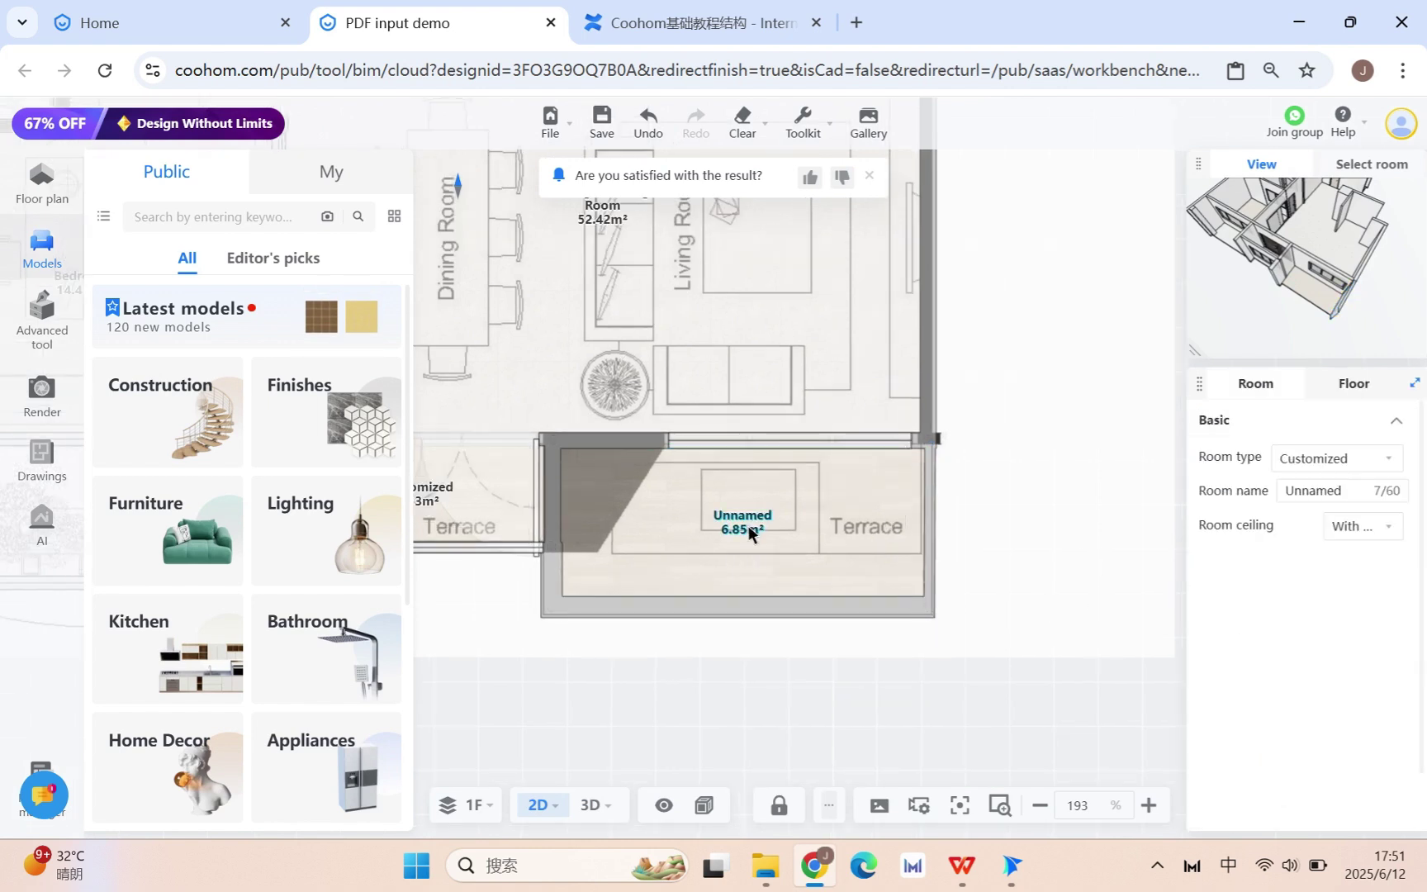
{"action": "left_click", "coordinate": [1383, 460]}
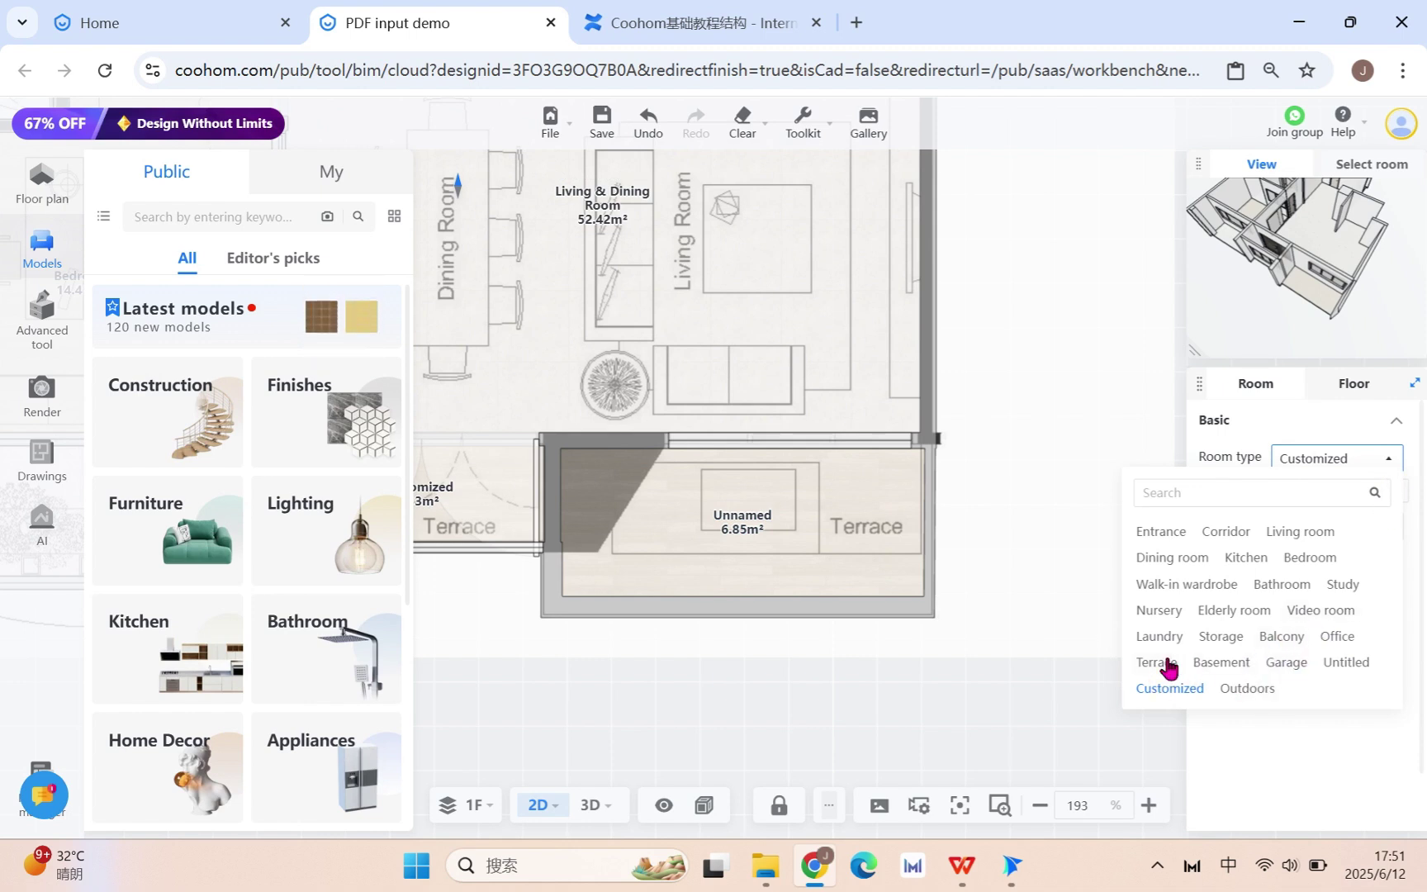
{"action": "left_click", "coordinate": [1167, 665]}
Set a custom height of 1200 mm for the terrace's outer walls and view them in 3D
{"action": "scroll", "coordinate": [883, 595], "scroll_direction": "down", "scroll_amount": 1}
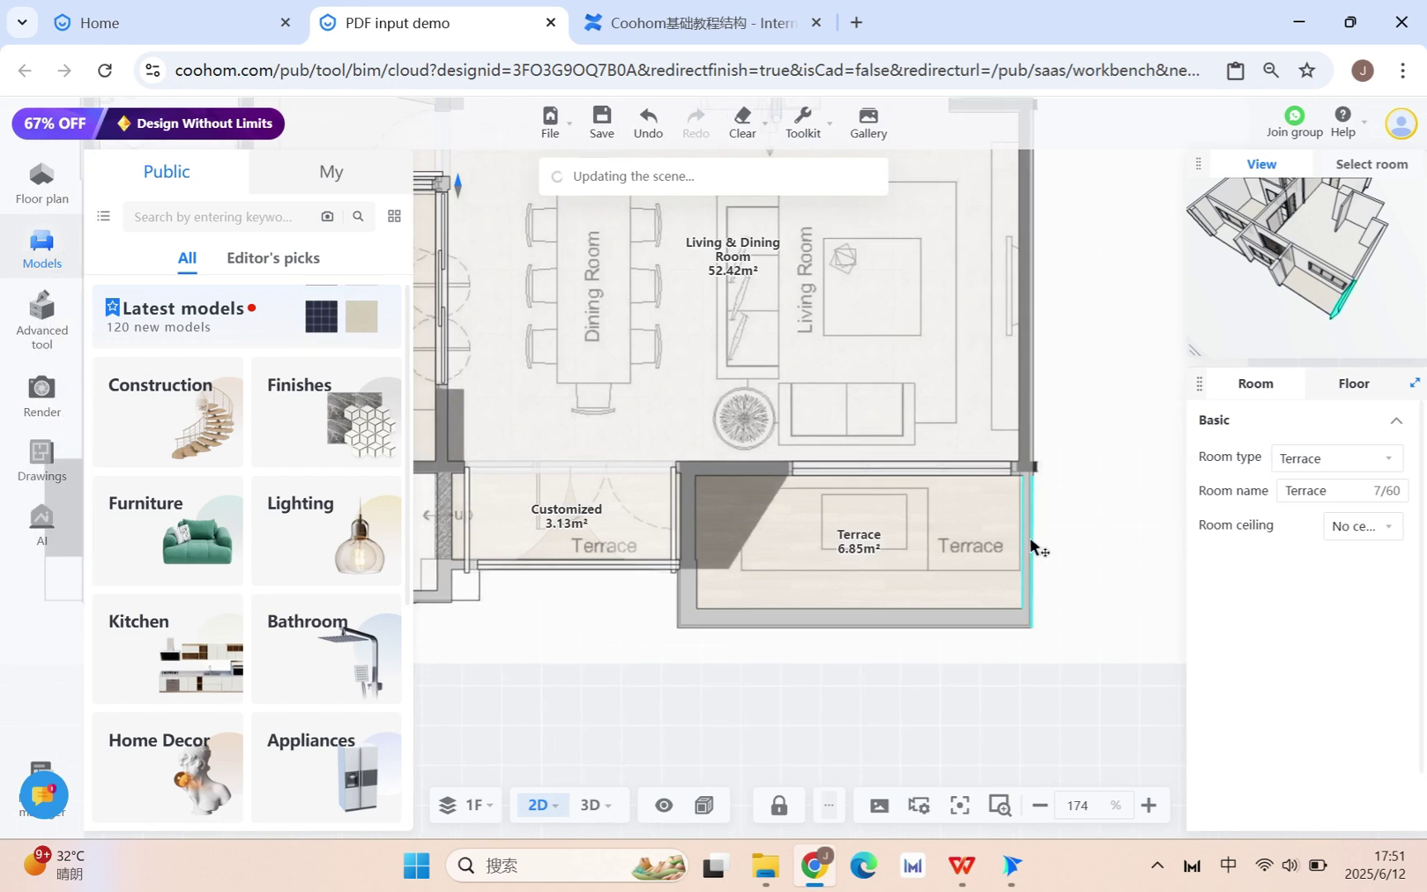
{"action": "left_click", "coordinate": [1030, 535]}
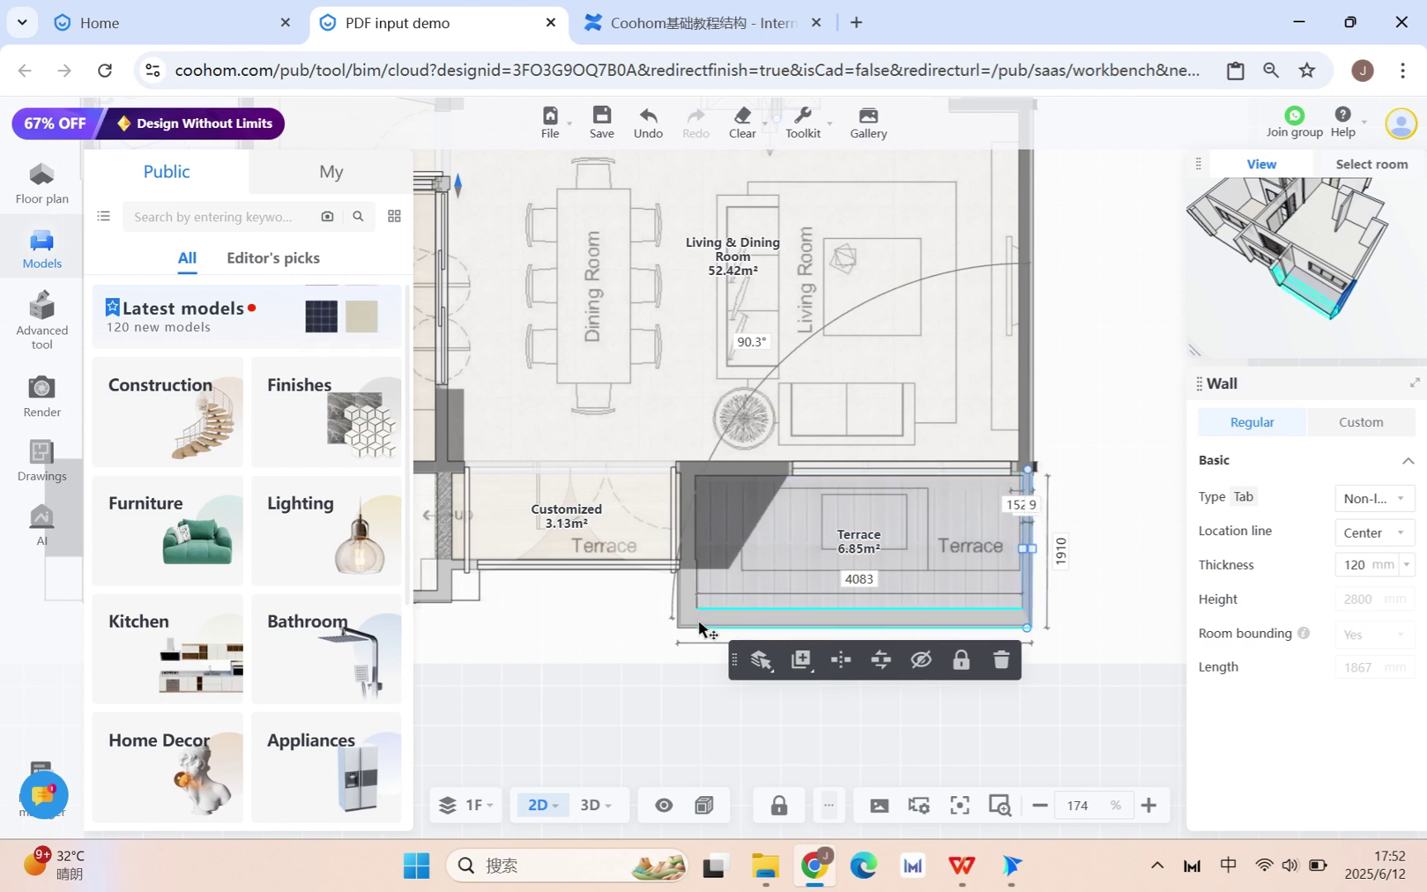
{"action": "left_click", "coordinate": [939, 623], "text": "shift"}
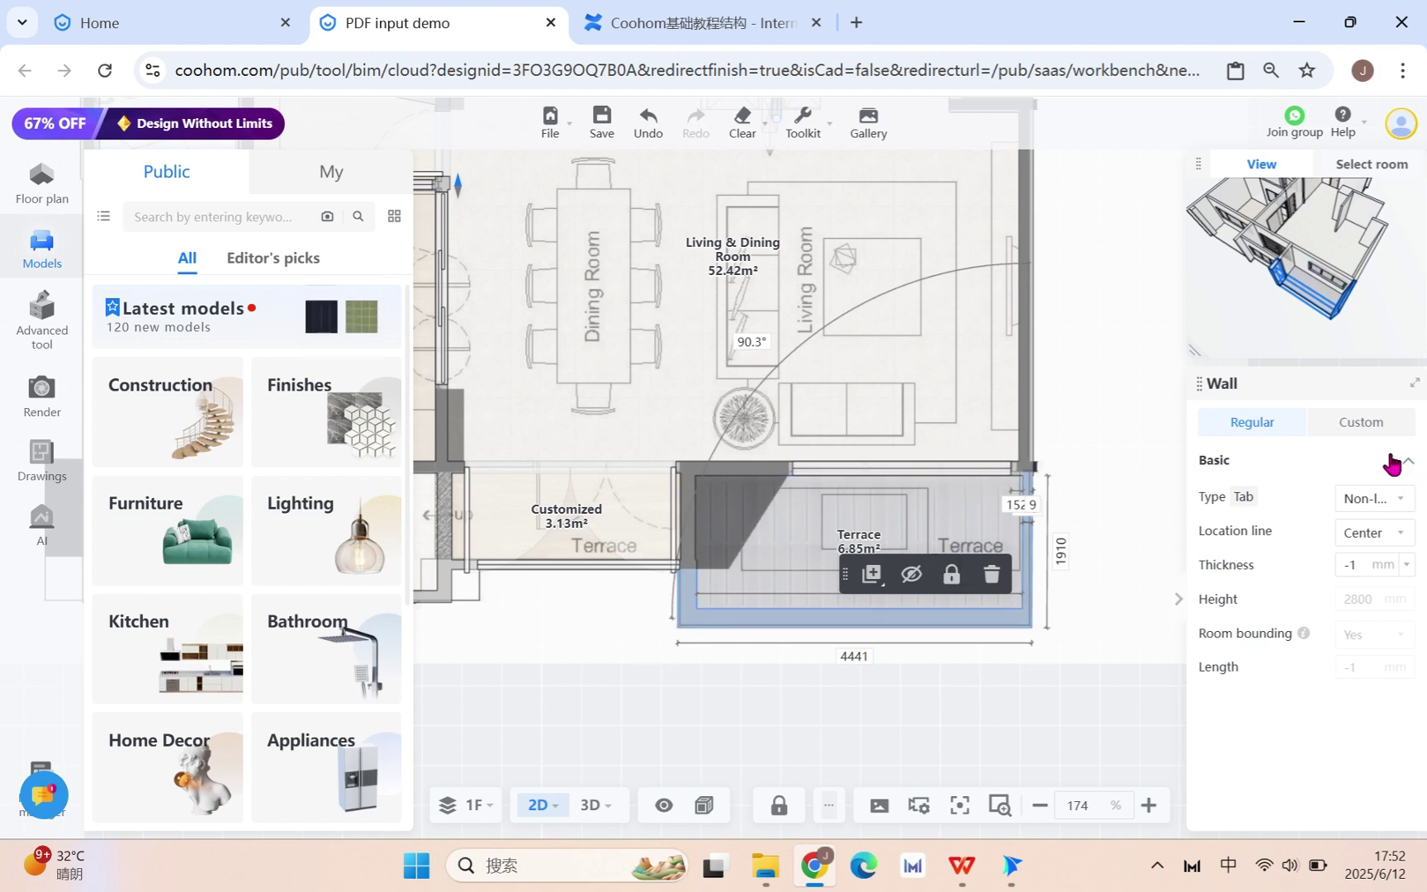
{"action": "left_click", "coordinate": [1361, 422]}
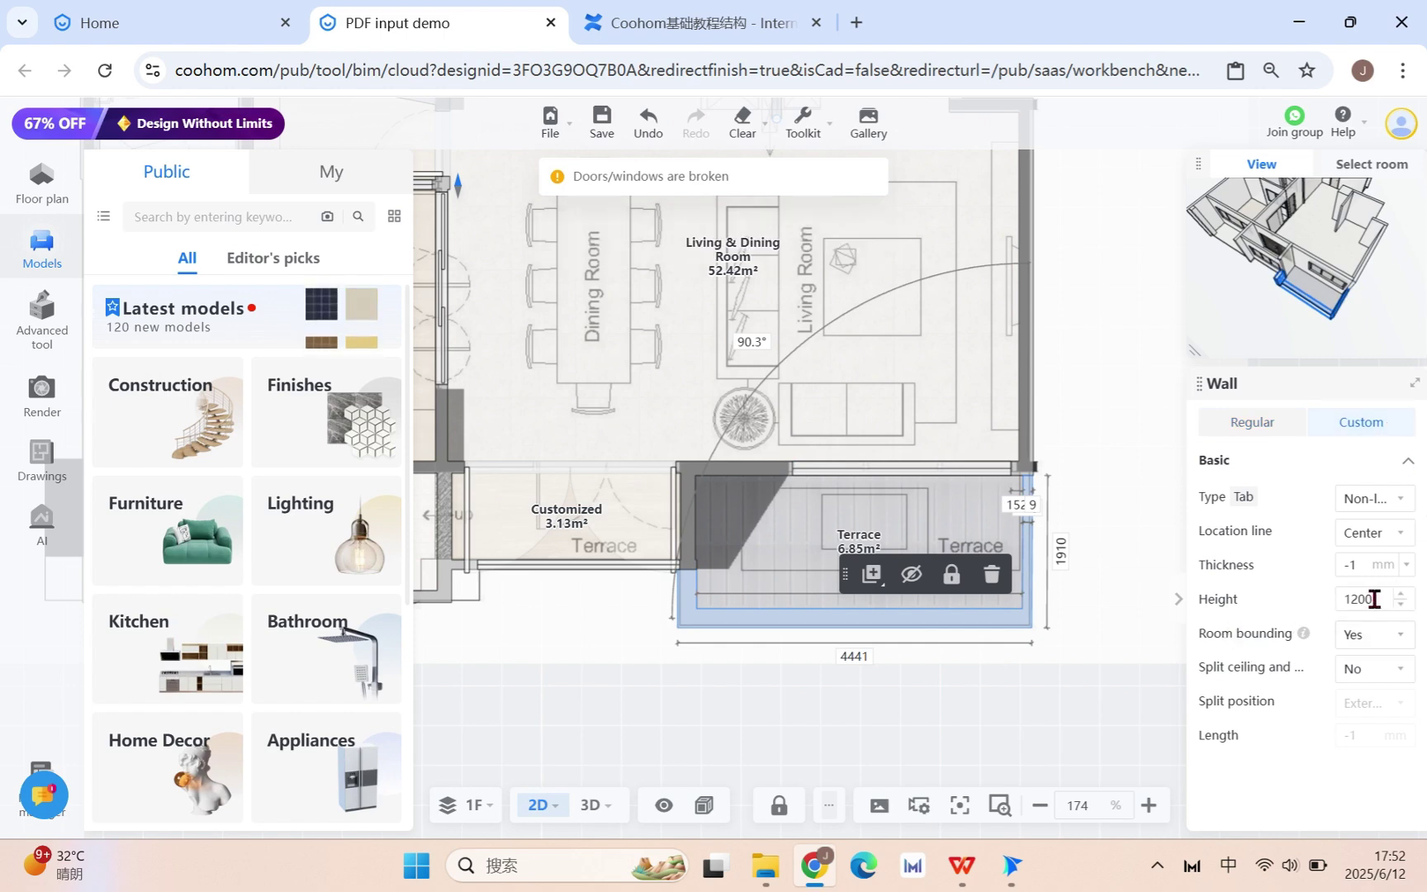
{"action": "left_click", "coordinate": [589, 805]}
{"action": "left_click_drag", "start_coordinate": [871, 660], "coordinate": [895, 758]}
{"action": "left_click", "coordinate": [813, 753]}
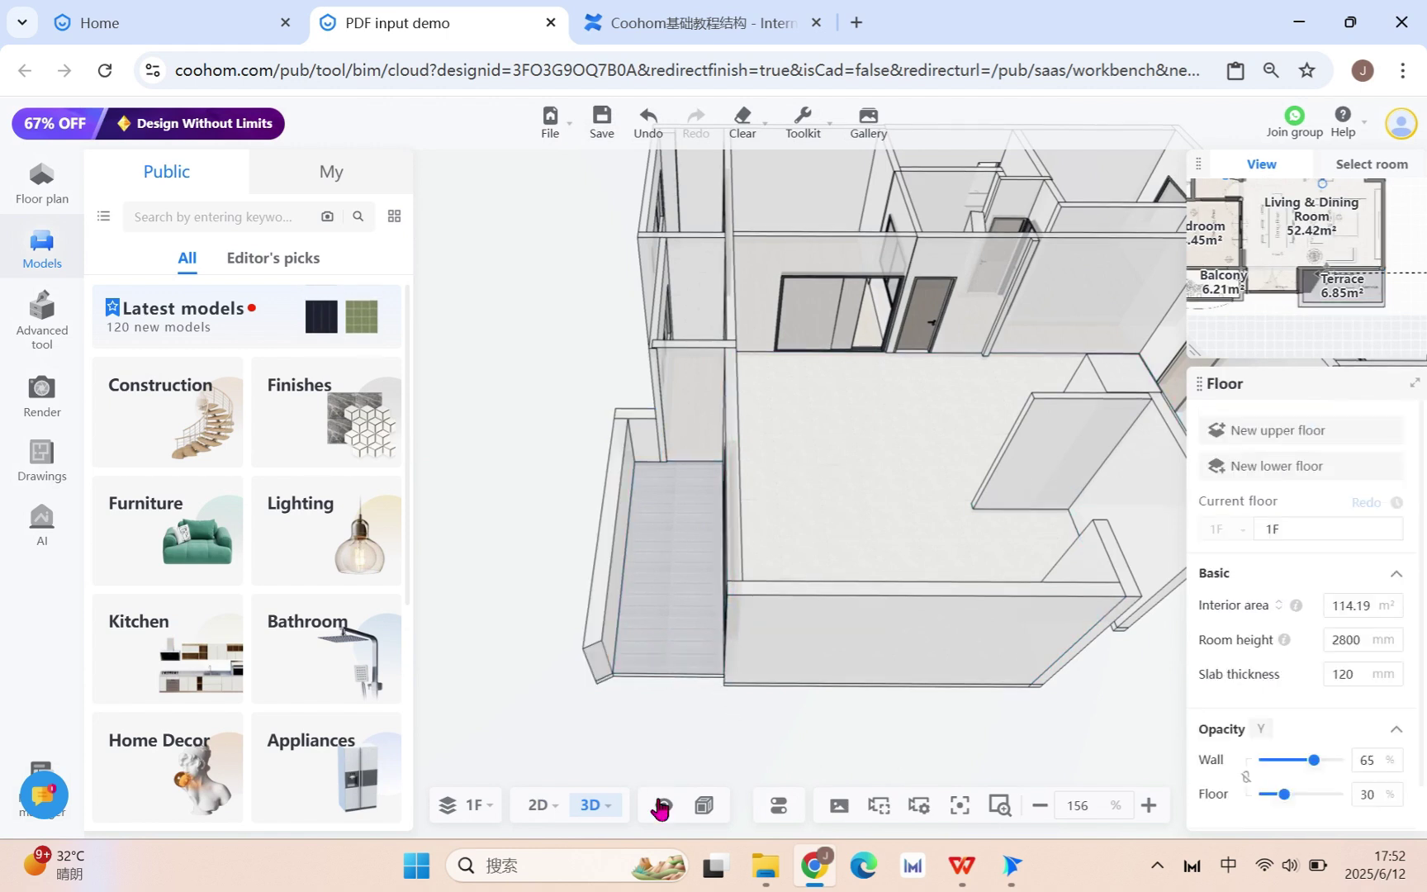
Show the exterior walls in the 3D view and set the wall opacity to 100%
{"action": "left_click", "coordinate": [664, 806]}
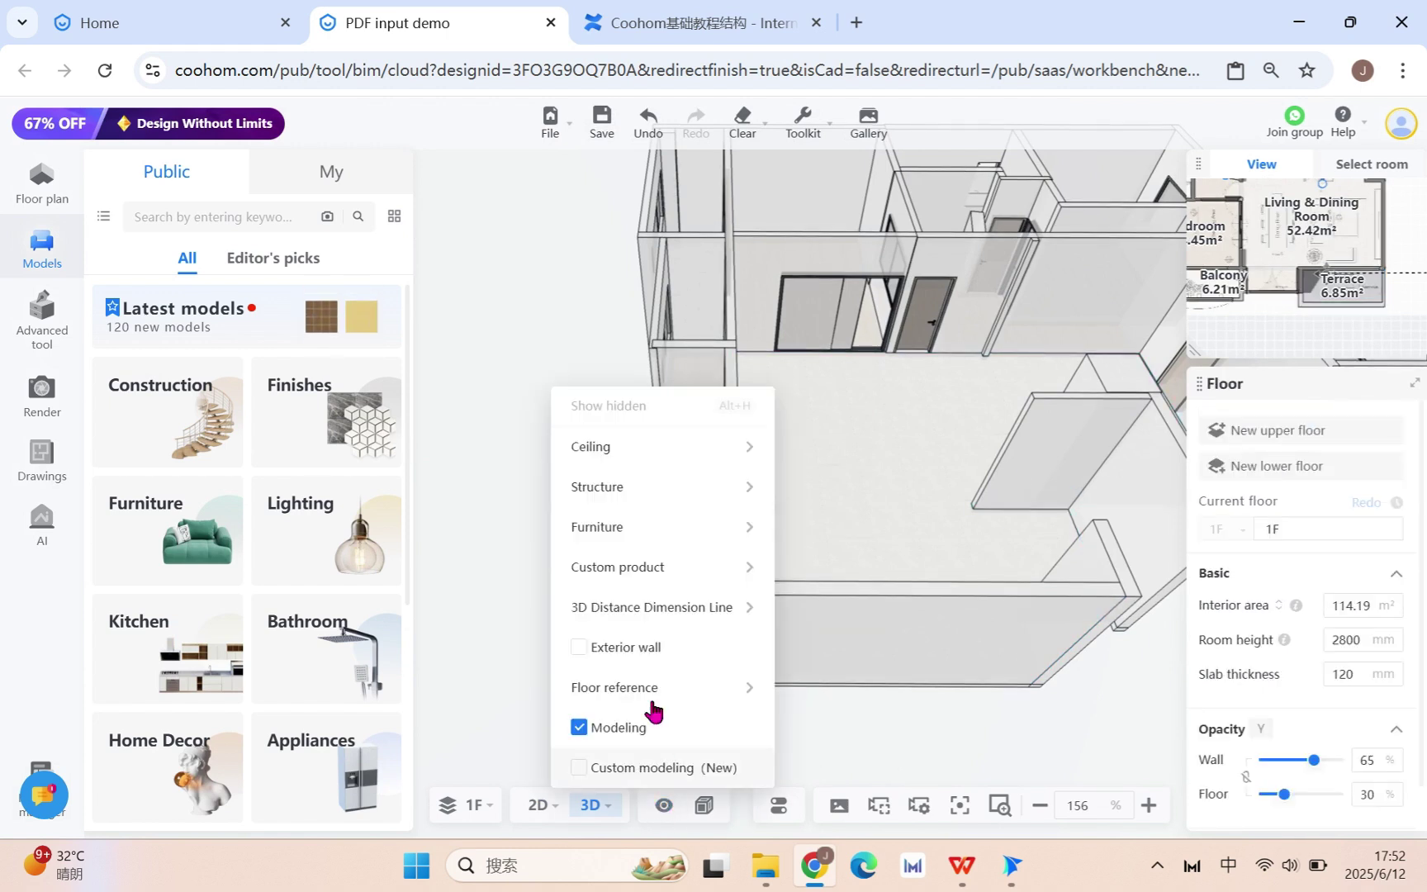
{"action": "left_click", "coordinate": [579, 647]}
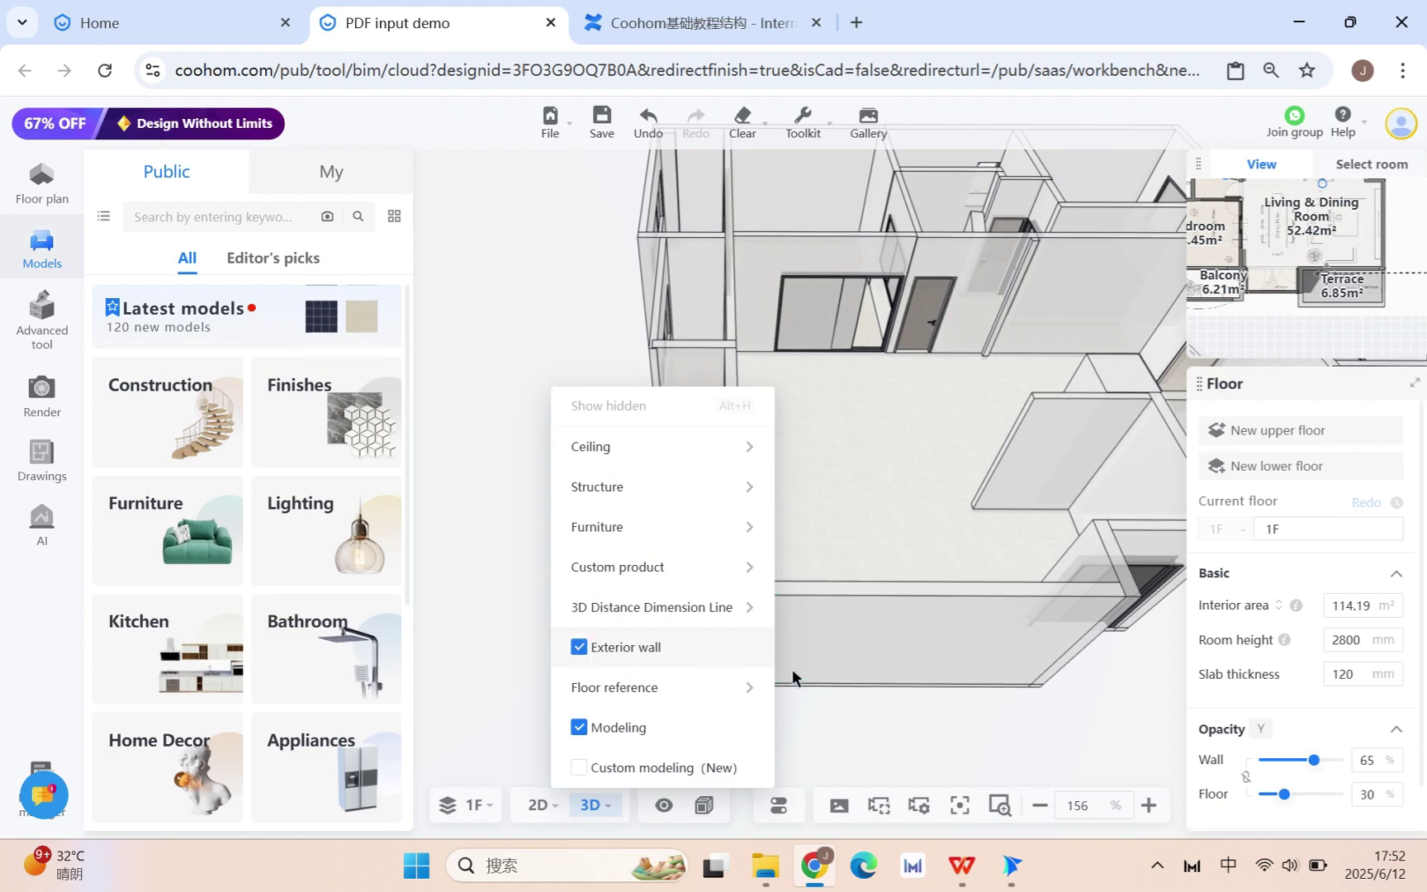
{"action": "scroll", "coordinate": [826, 679], "scroll_direction": "down", "scroll_amount": 5}
{"action": "left_click_drag", "start_coordinate": [934, 681], "coordinate": [587, 360]}
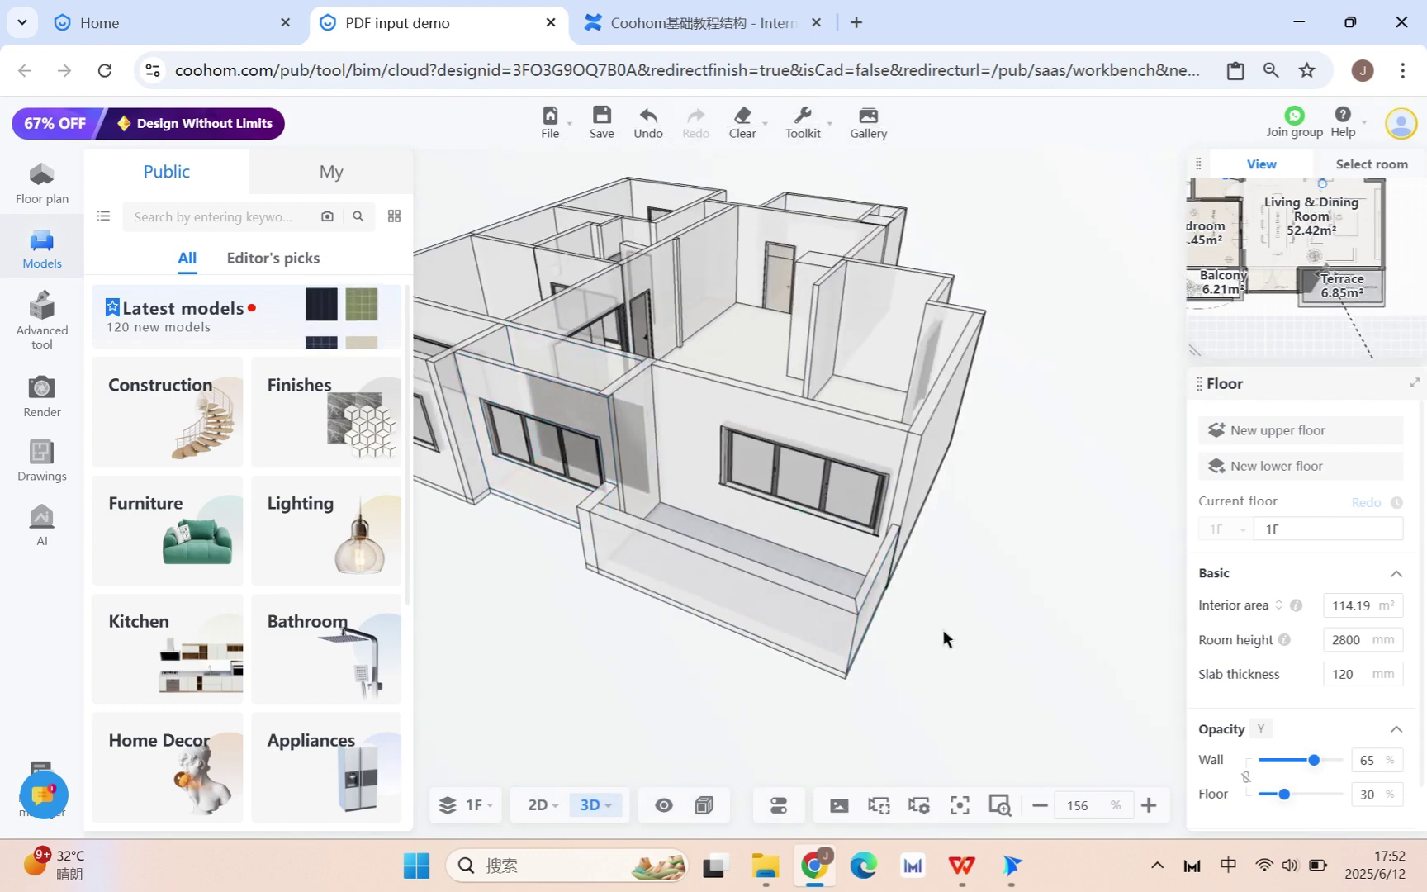
{"action": "left_click_drag", "start_coordinate": [1311, 764], "coordinate": [1339, 760]}
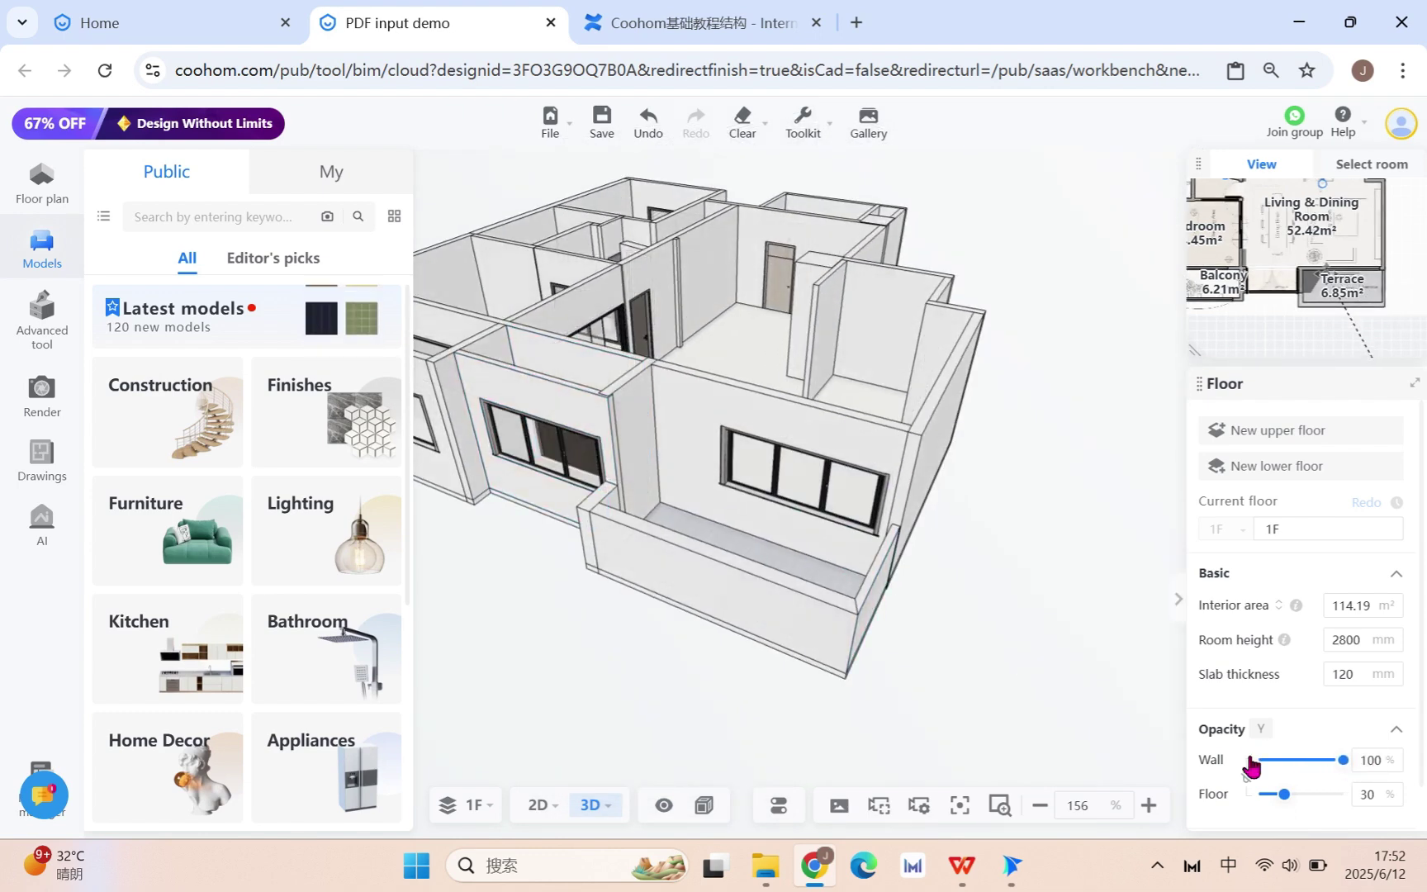
{"action": "scroll", "coordinate": [658, 688], "scroll_direction": "down", "scroll_amount": 2}
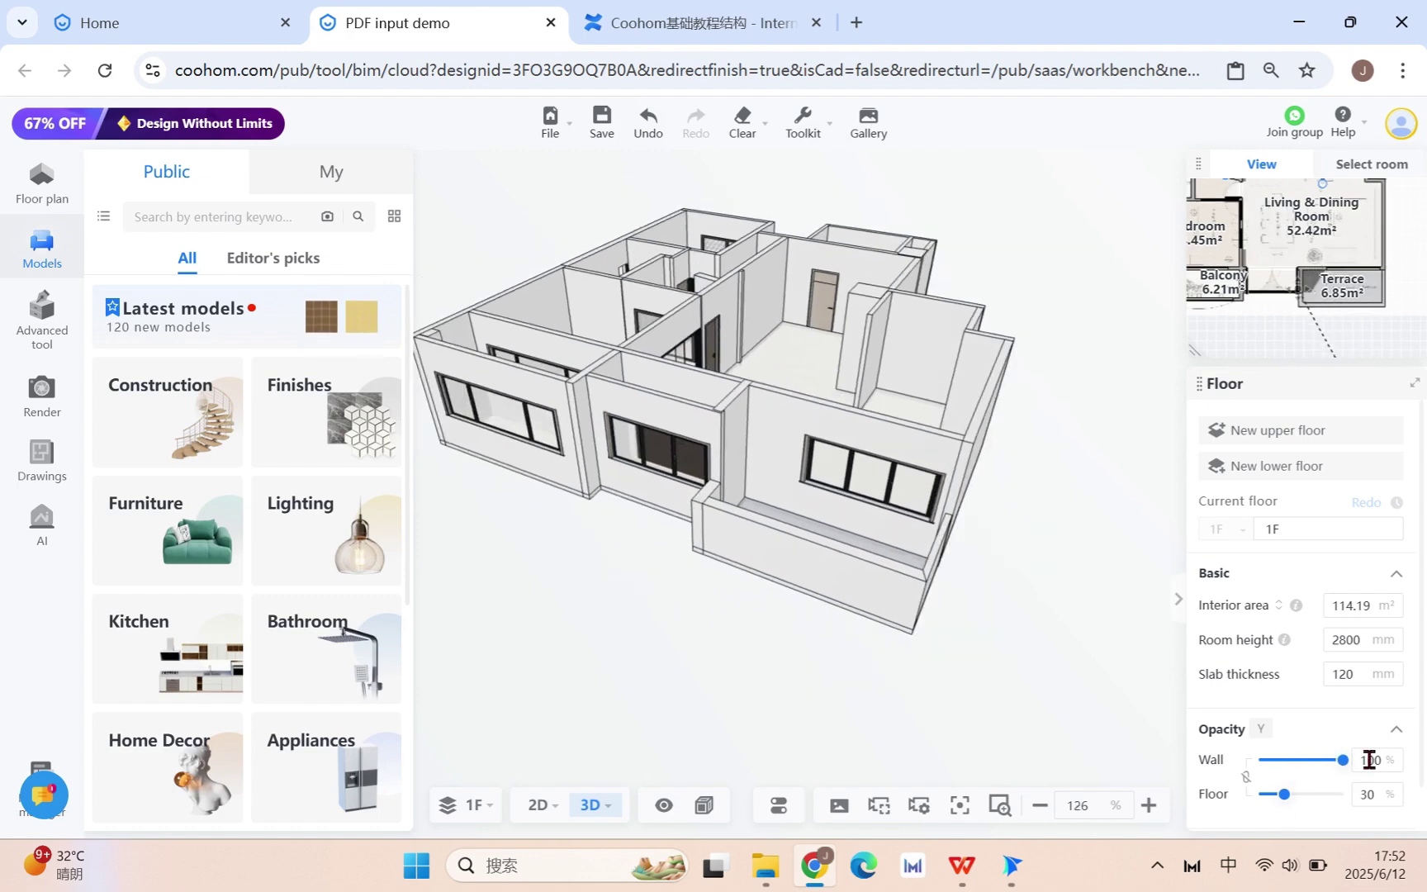
Inspect the low terrace walls in 3D, return to the 2D plan and review the terrace and Living & Dining Room
{"action": "left_click_drag", "start_coordinate": [1075, 573], "coordinate": [1076, 612]}
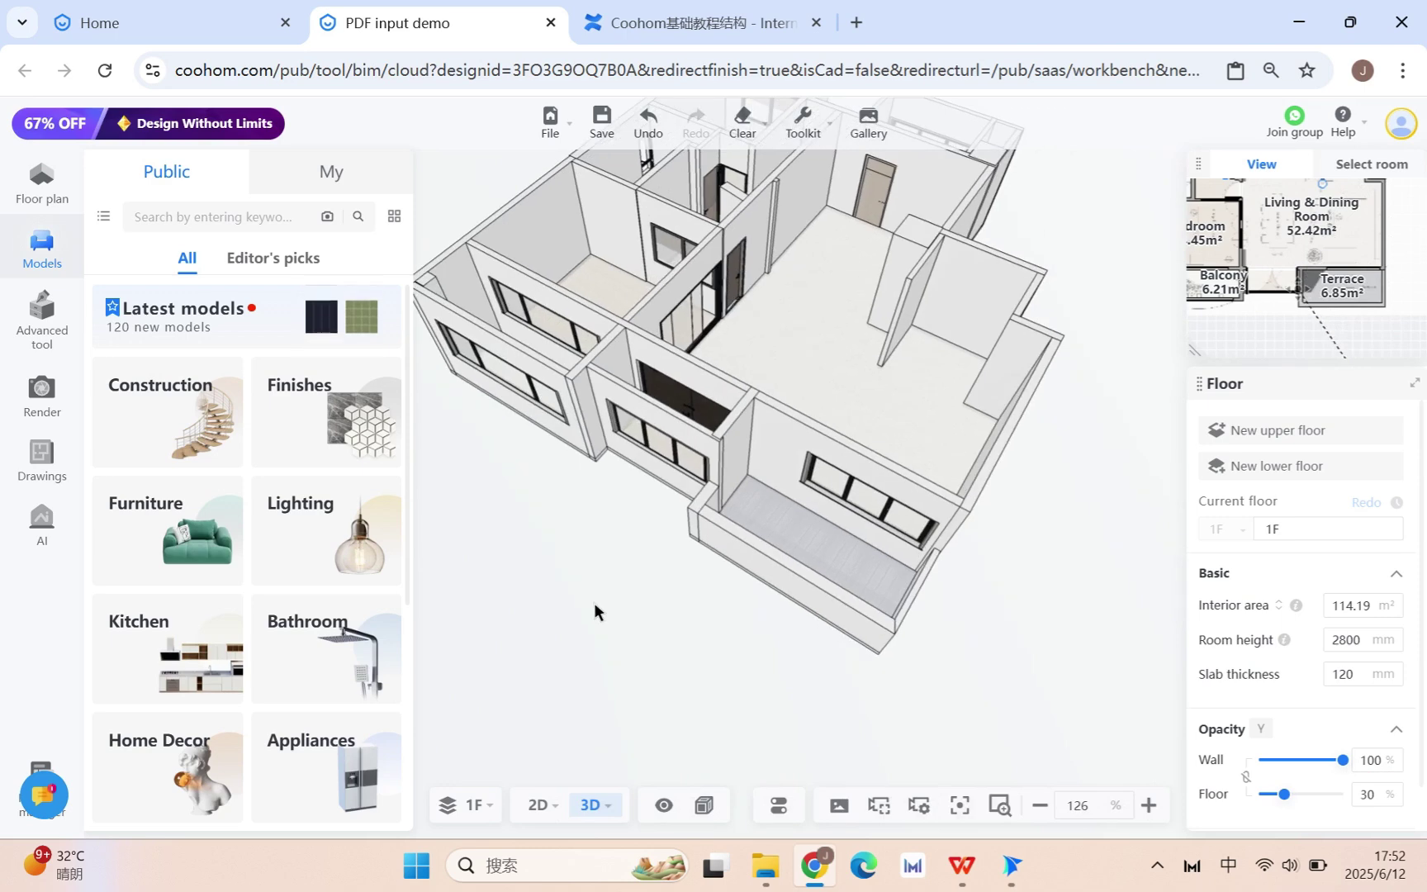
{"action": "left_click", "coordinate": [538, 804]}
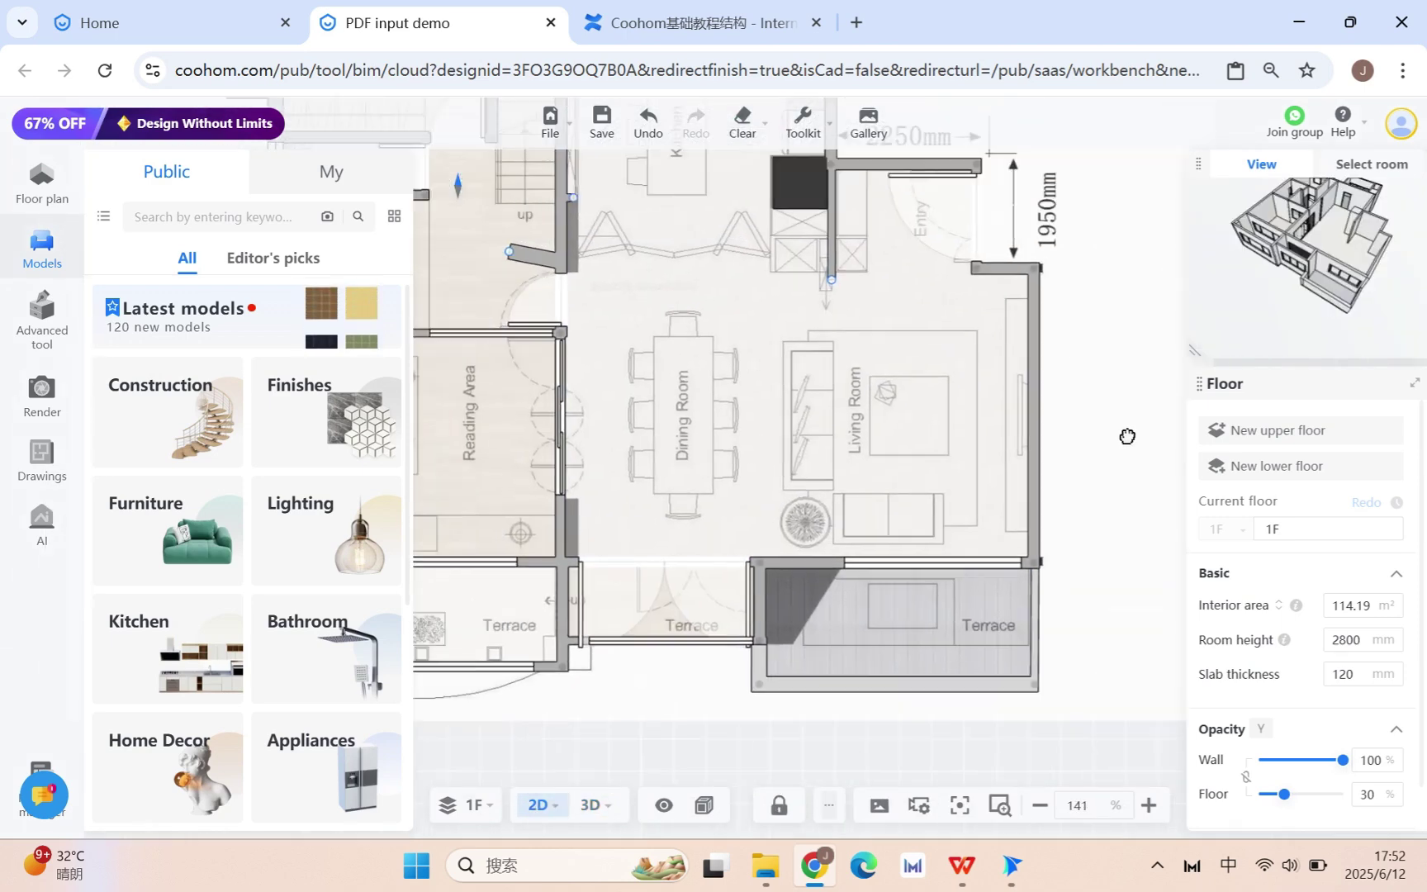
{"action": "left_click", "coordinate": [1023, 630]}
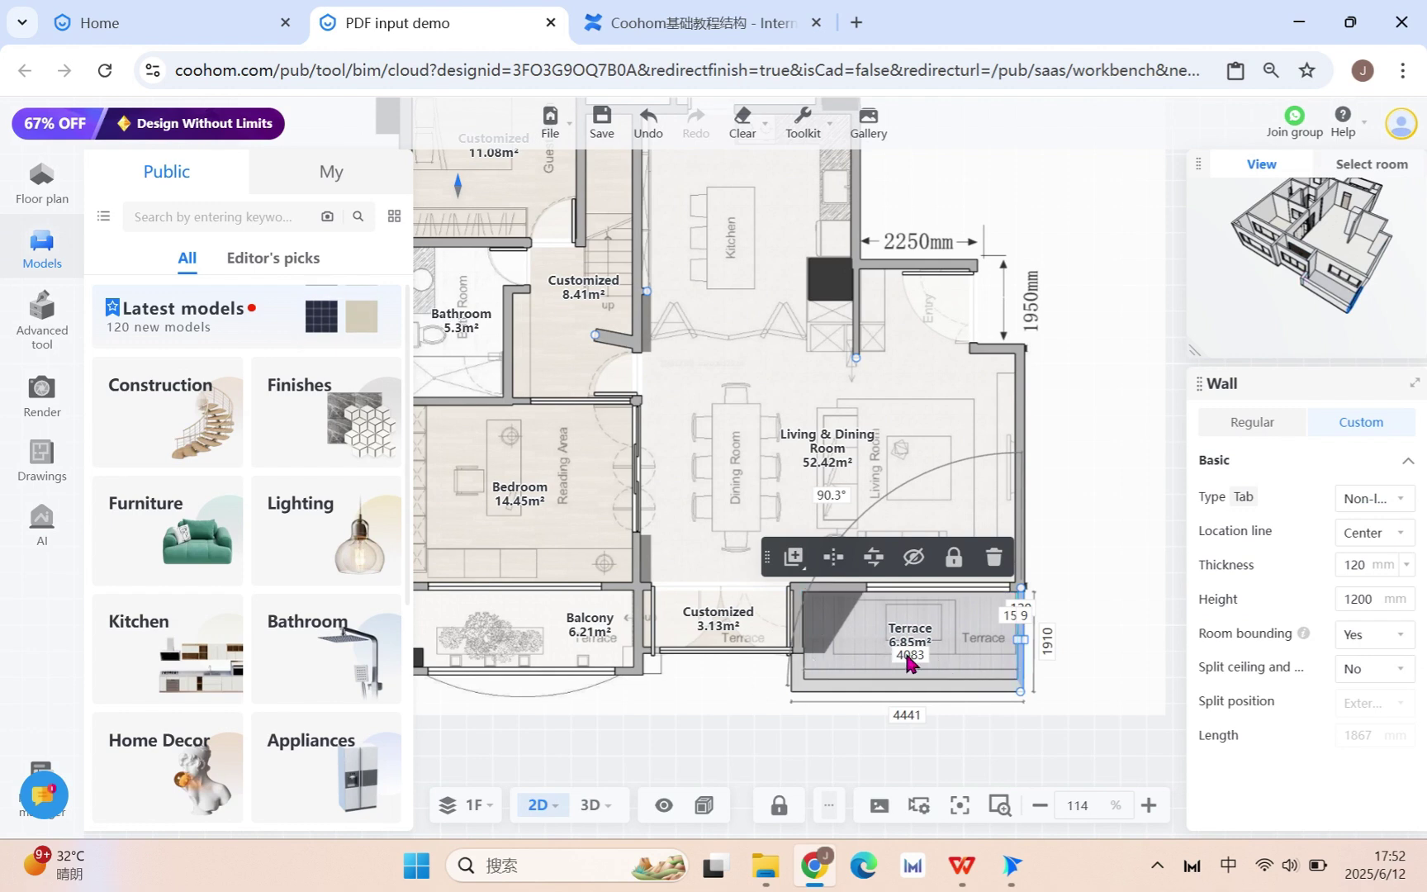
{"action": "left_click_drag", "start_coordinate": [675, 703], "coordinate": [725, 707]}
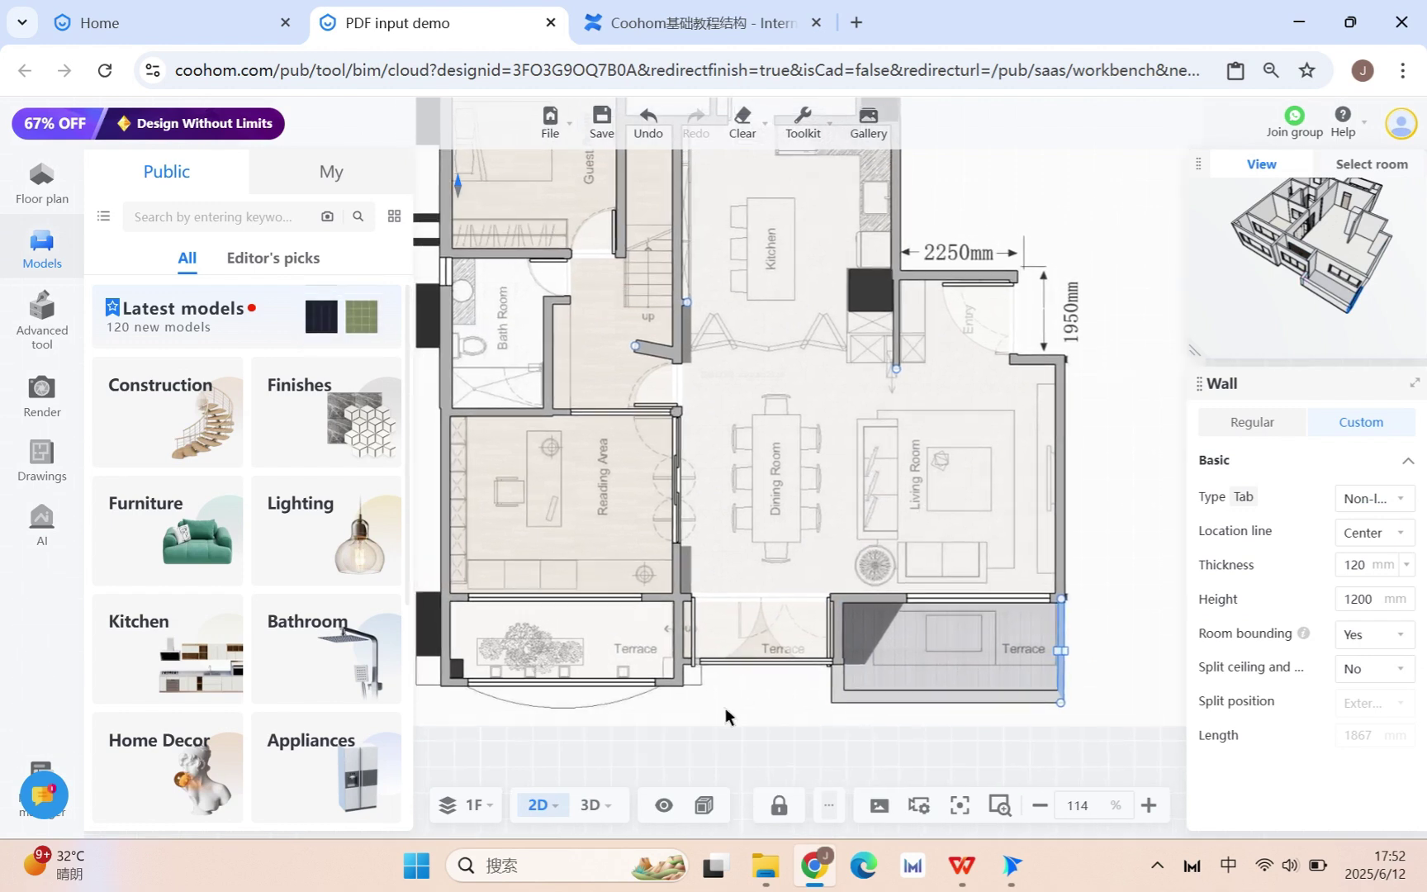
{"action": "scroll", "coordinate": [743, 407], "scroll_direction": "down", "scroll_amount": 2}
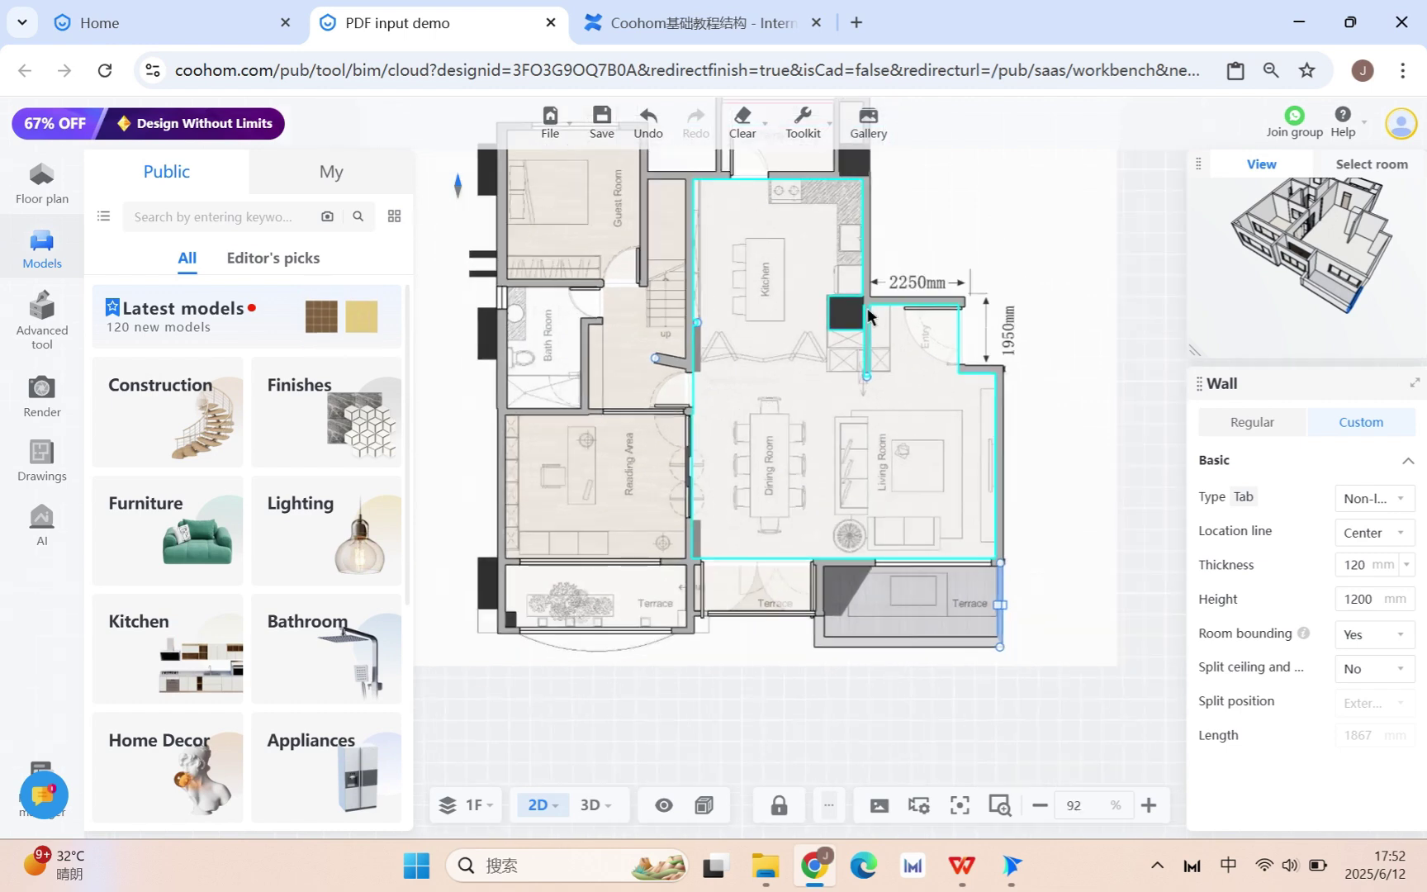
{"action": "left_click", "coordinate": [772, 387]}
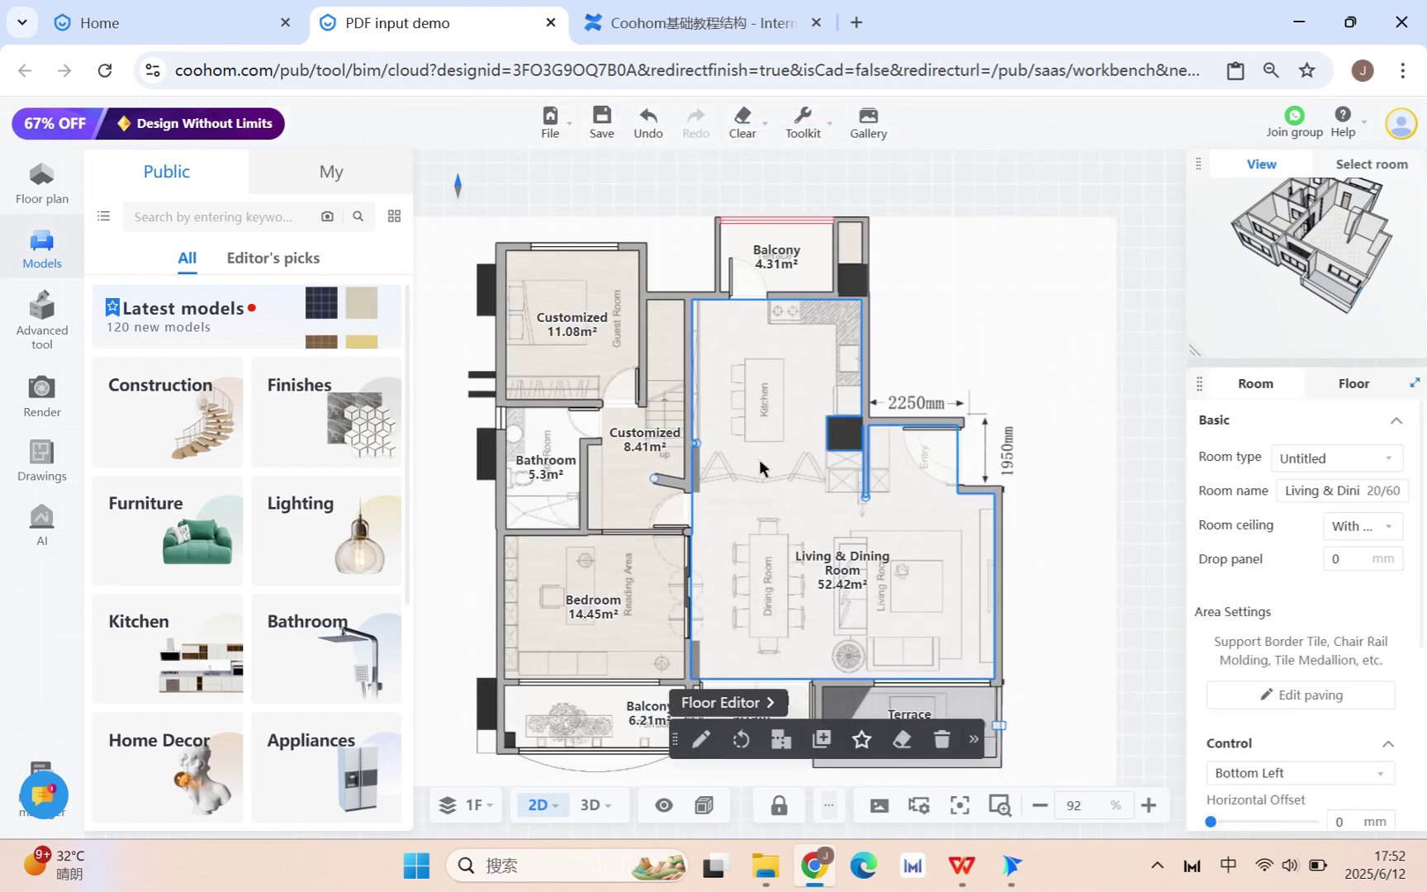
{"action": "scroll", "coordinate": [759, 459], "scroll_direction": "up", "scroll_amount": 3}
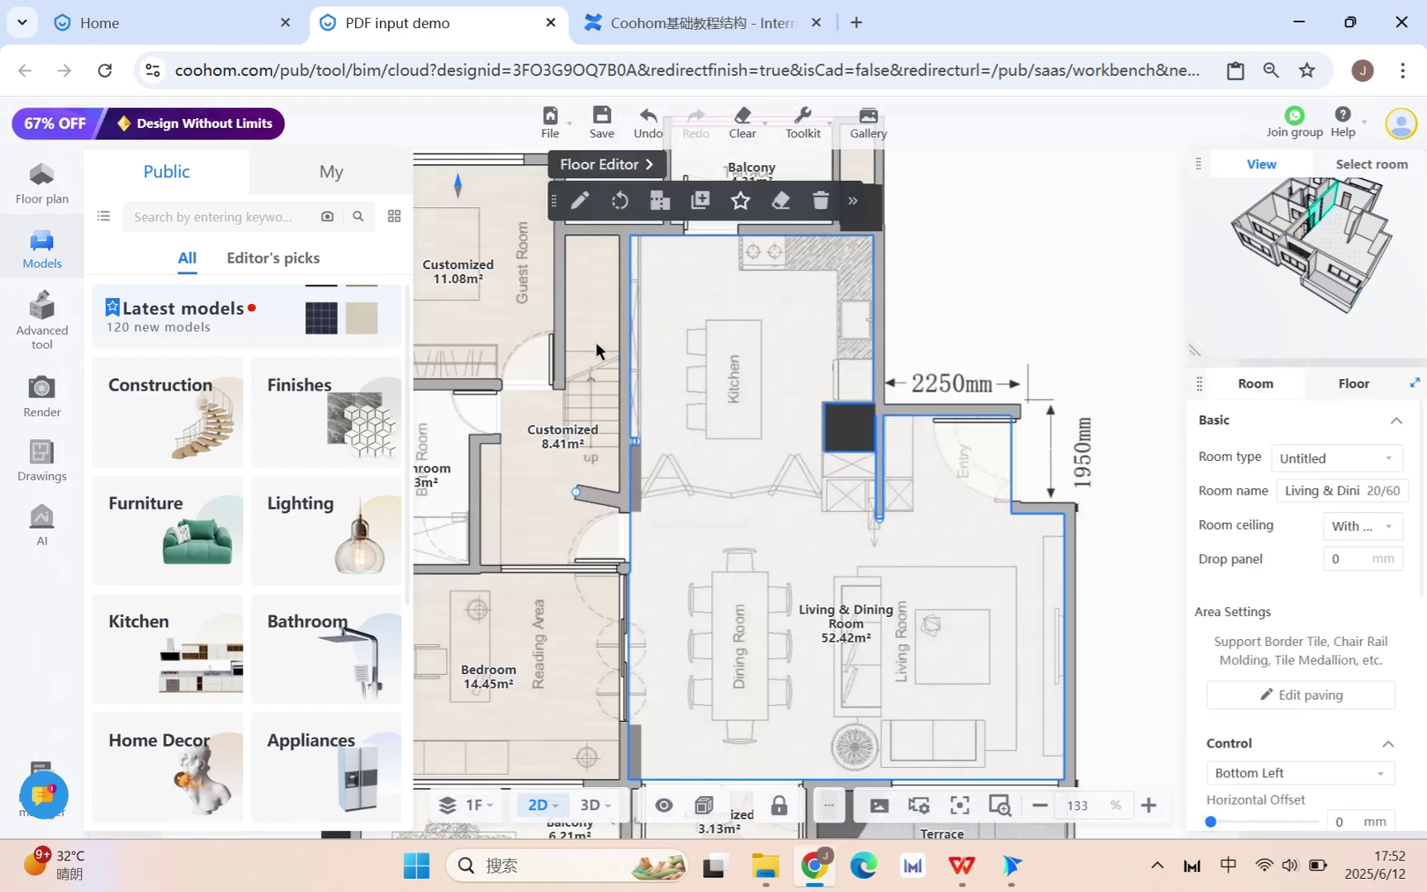
Set the type of the upper-left Customized room to Bedroom and rename the room Guest Room
{"action": "left_click", "coordinate": [498, 291]}
{"action": "left_click_drag", "start_coordinate": [480, 342], "coordinate": [553, 346]}
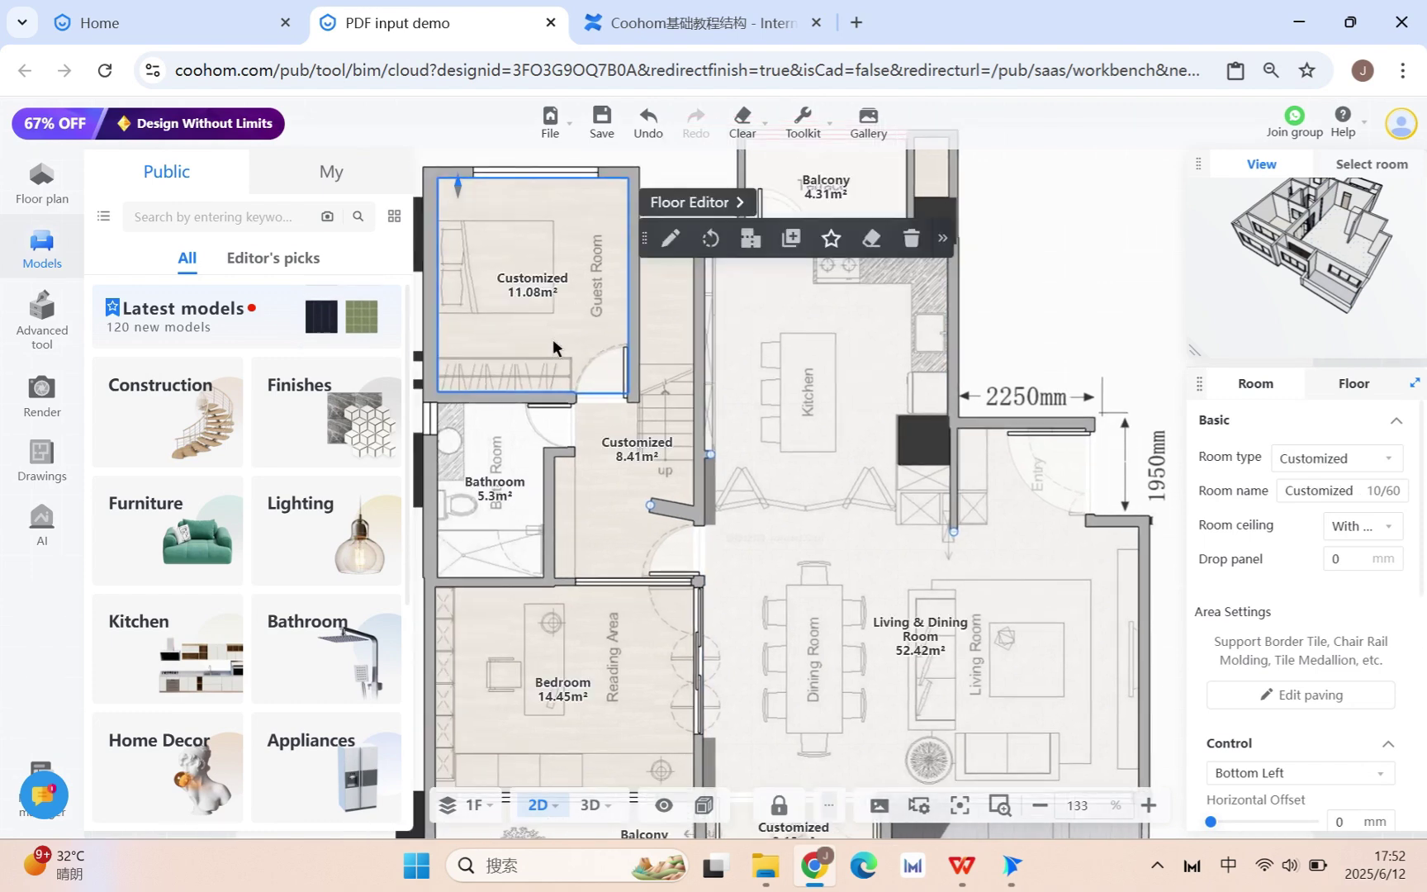
{"action": "left_click", "coordinate": [1371, 459]}
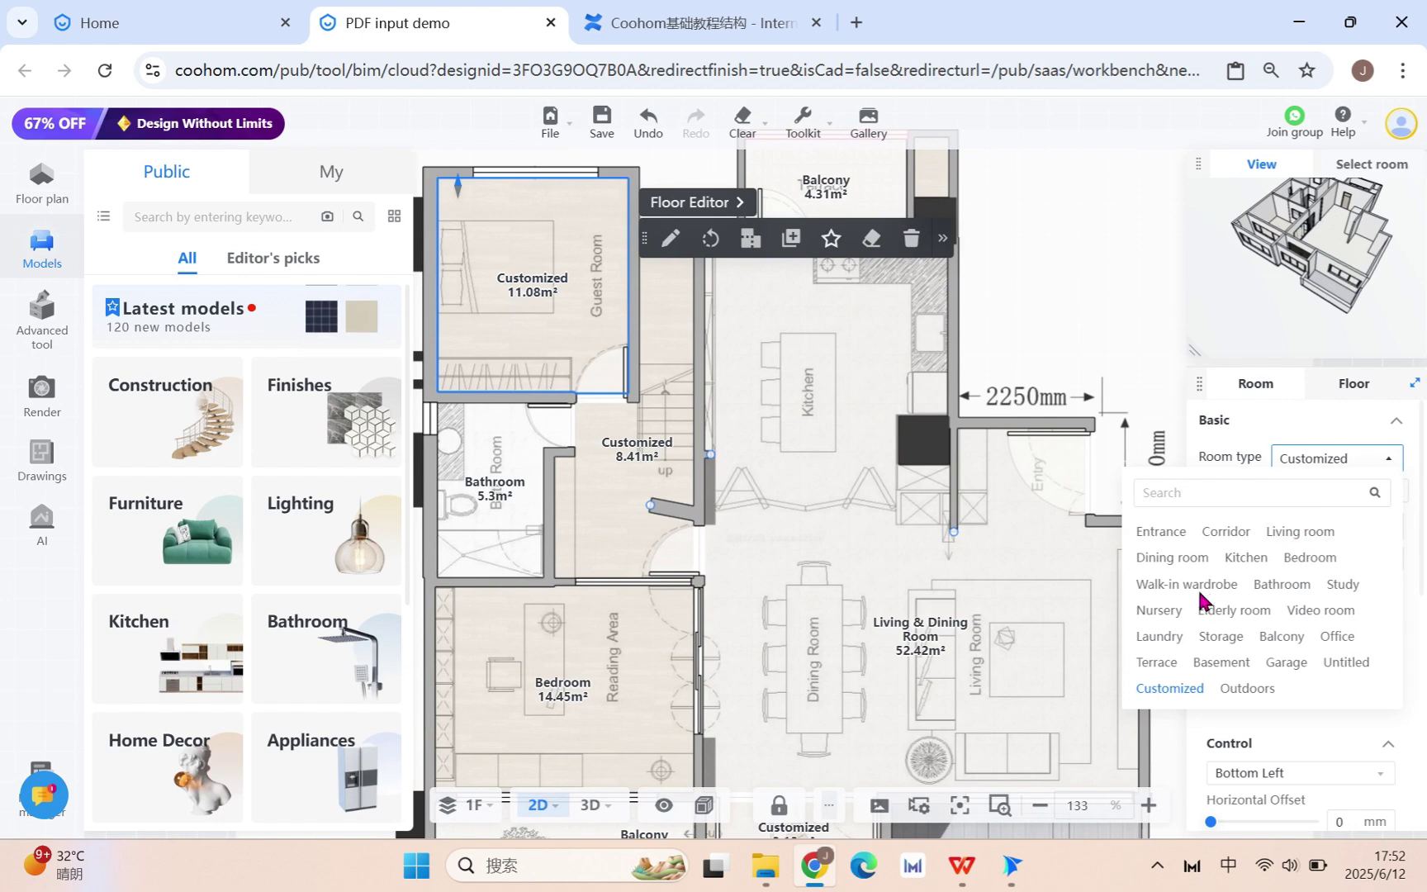
{"action": "left_click", "coordinate": [1302, 558]}
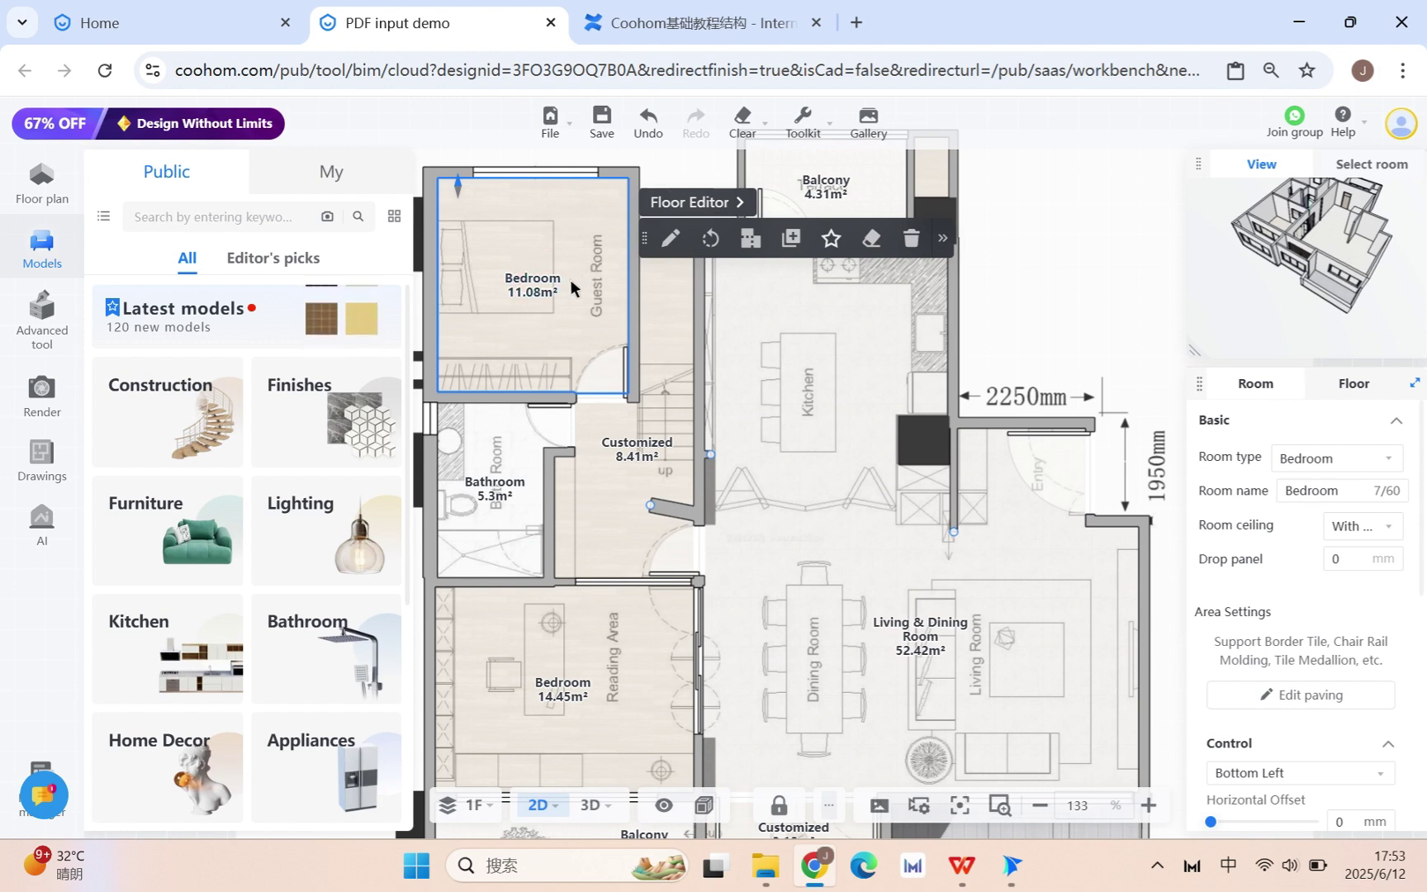
{"action": "double_click", "coordinate": [1346, 491]}
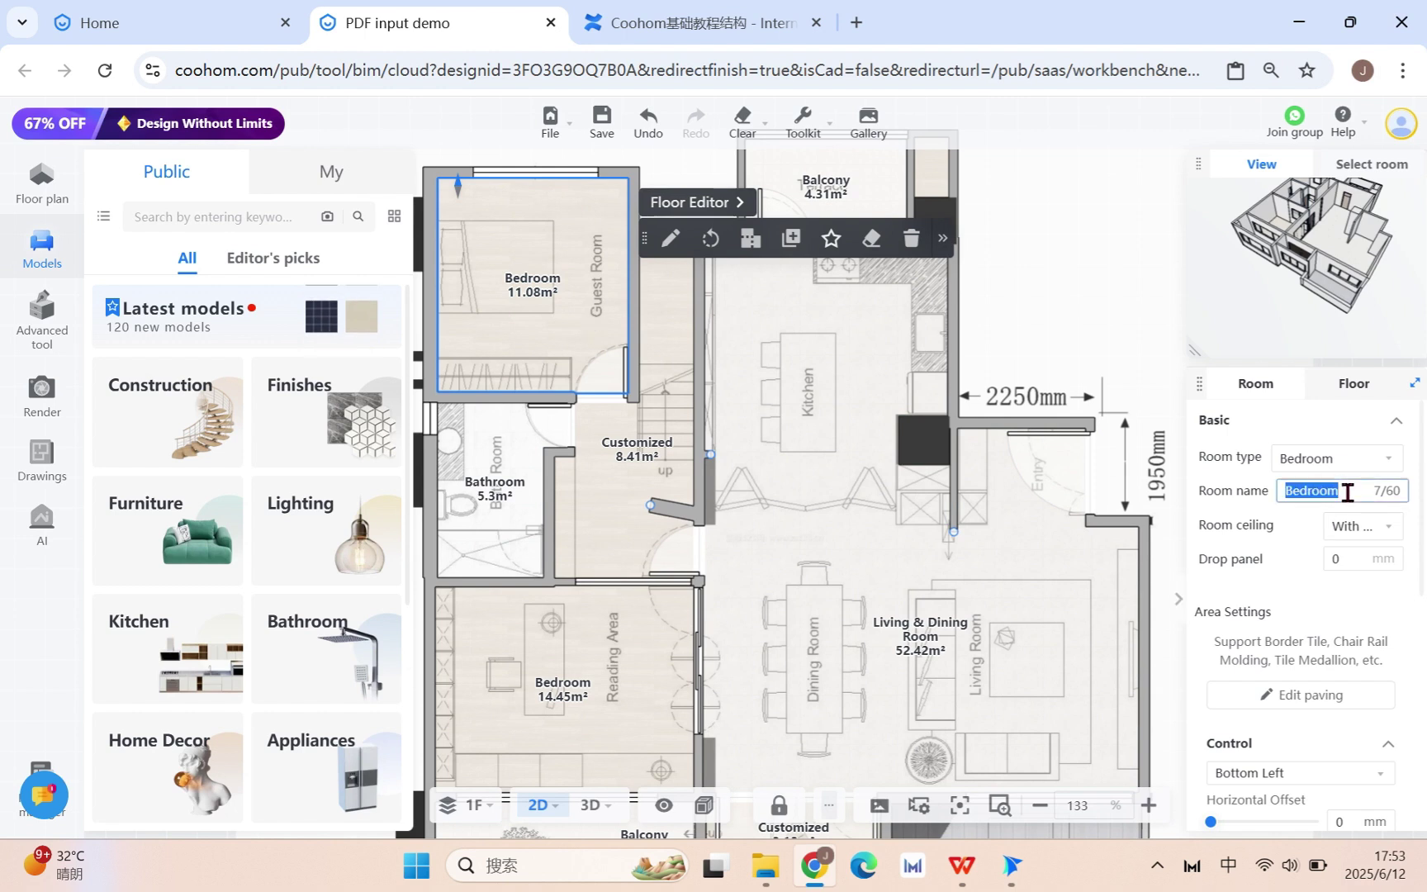
{"action": "type", "text": "Gues"}
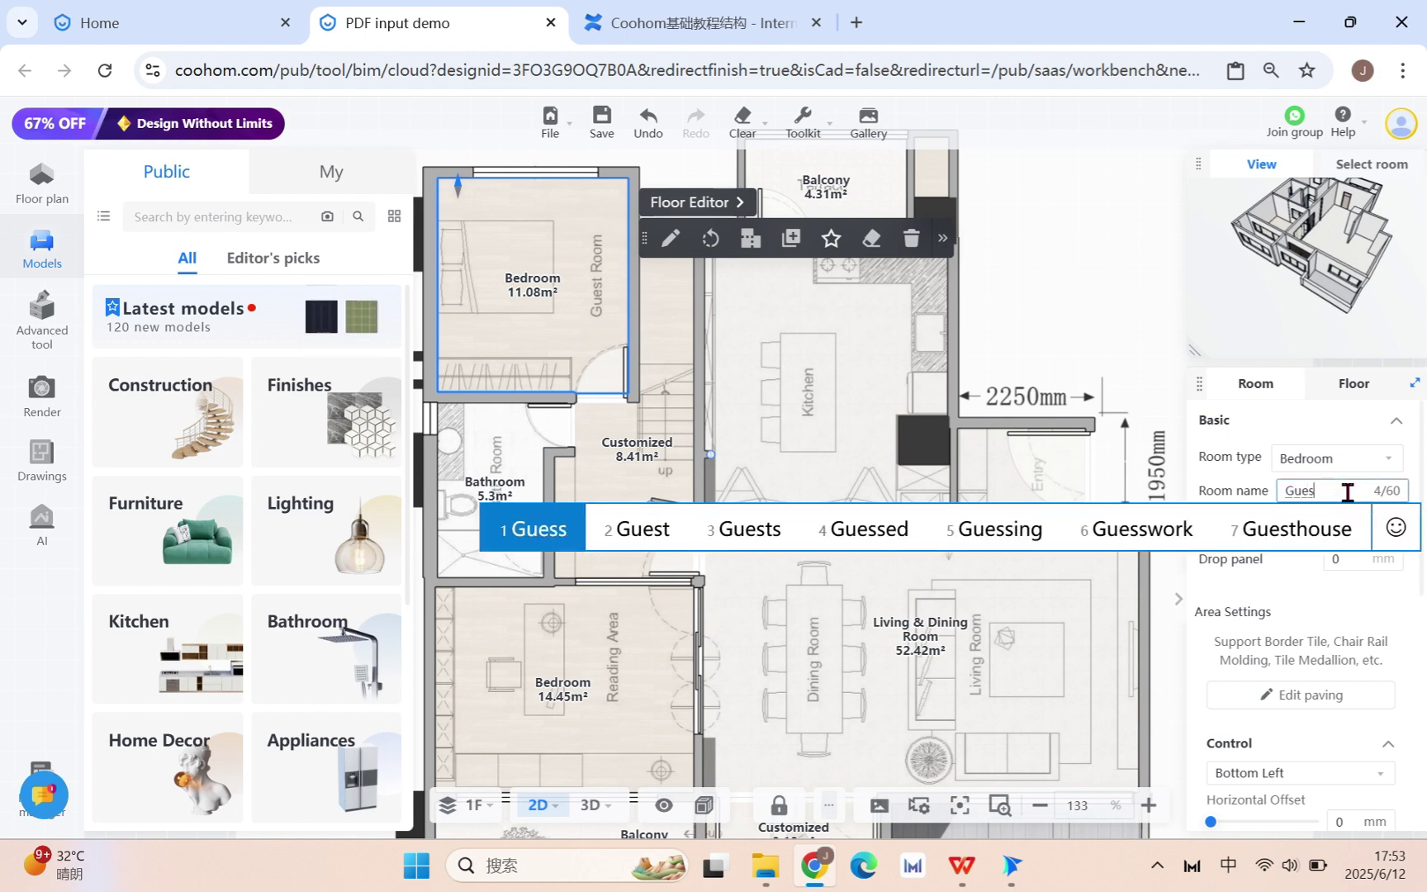
{"action": "type", "text": "t Room"}
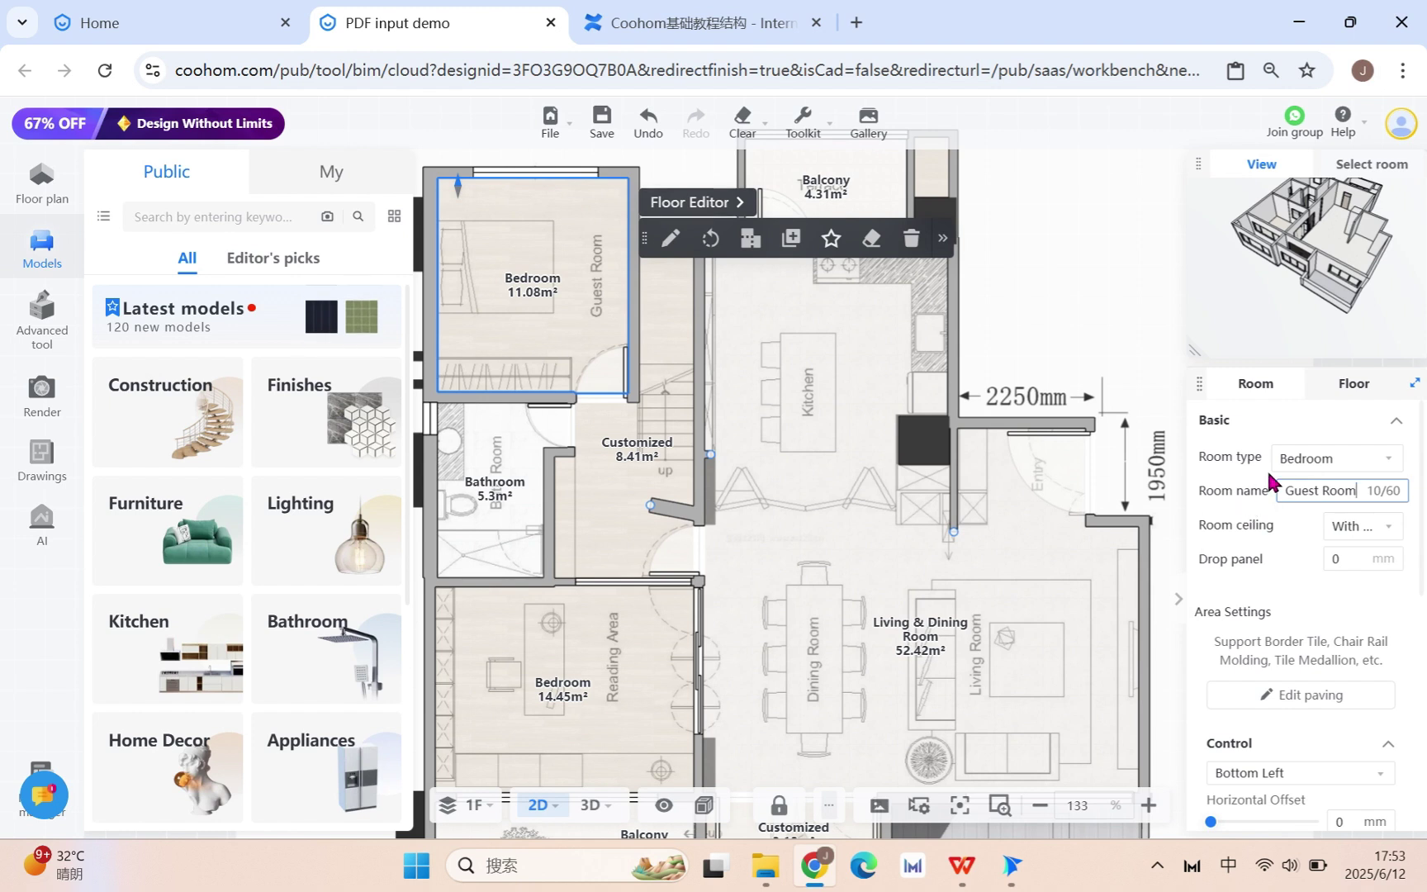
{"action": "left_click", "coordinate": [1342, 459]}
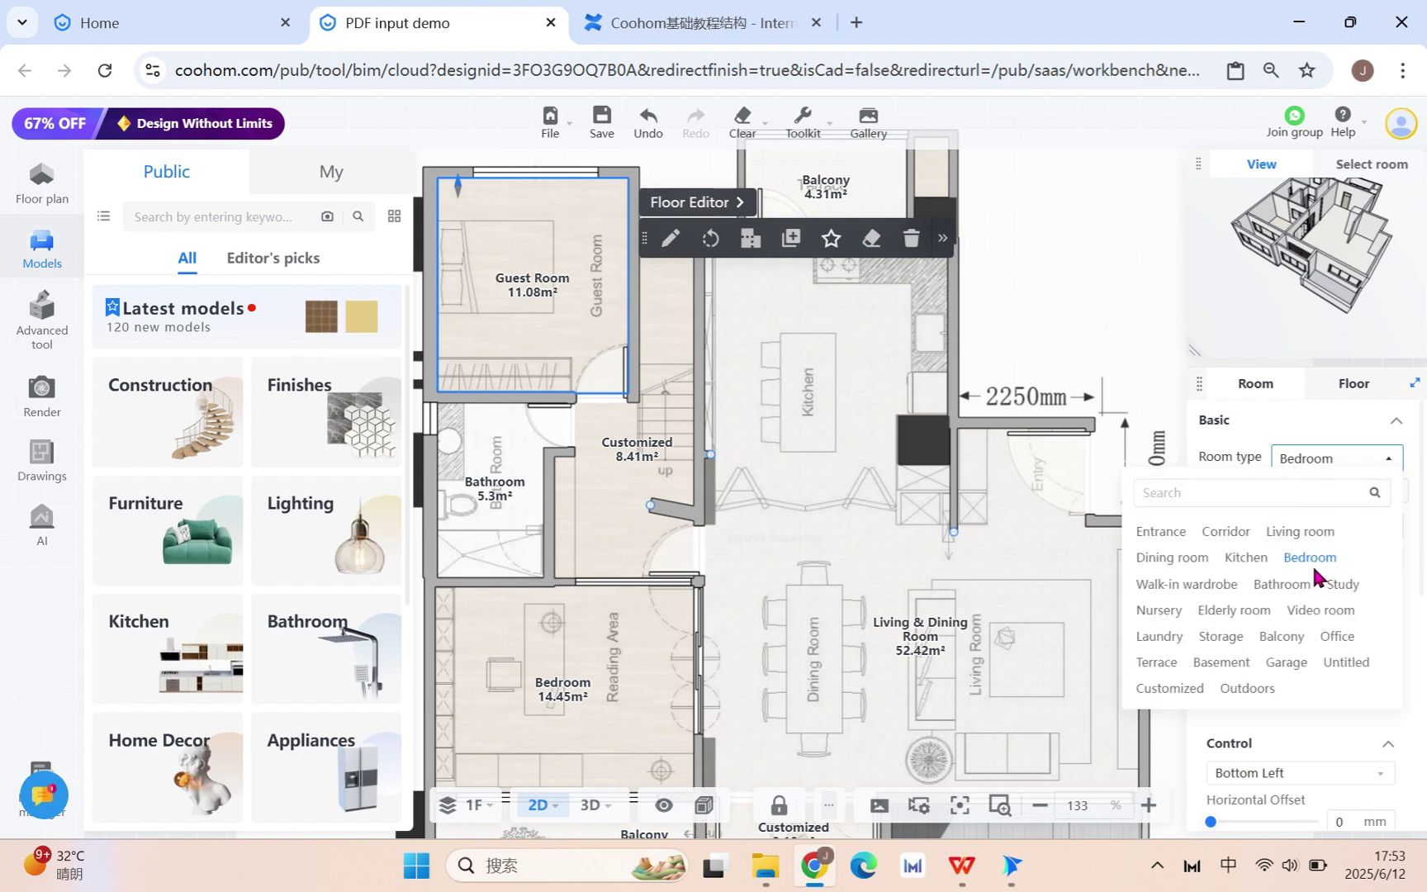
Select the undivided Living & Dining Room and open the floor plan drawing tools for its kitchen boundary
{"action": "left_click", "coordinate": [721, 386]}
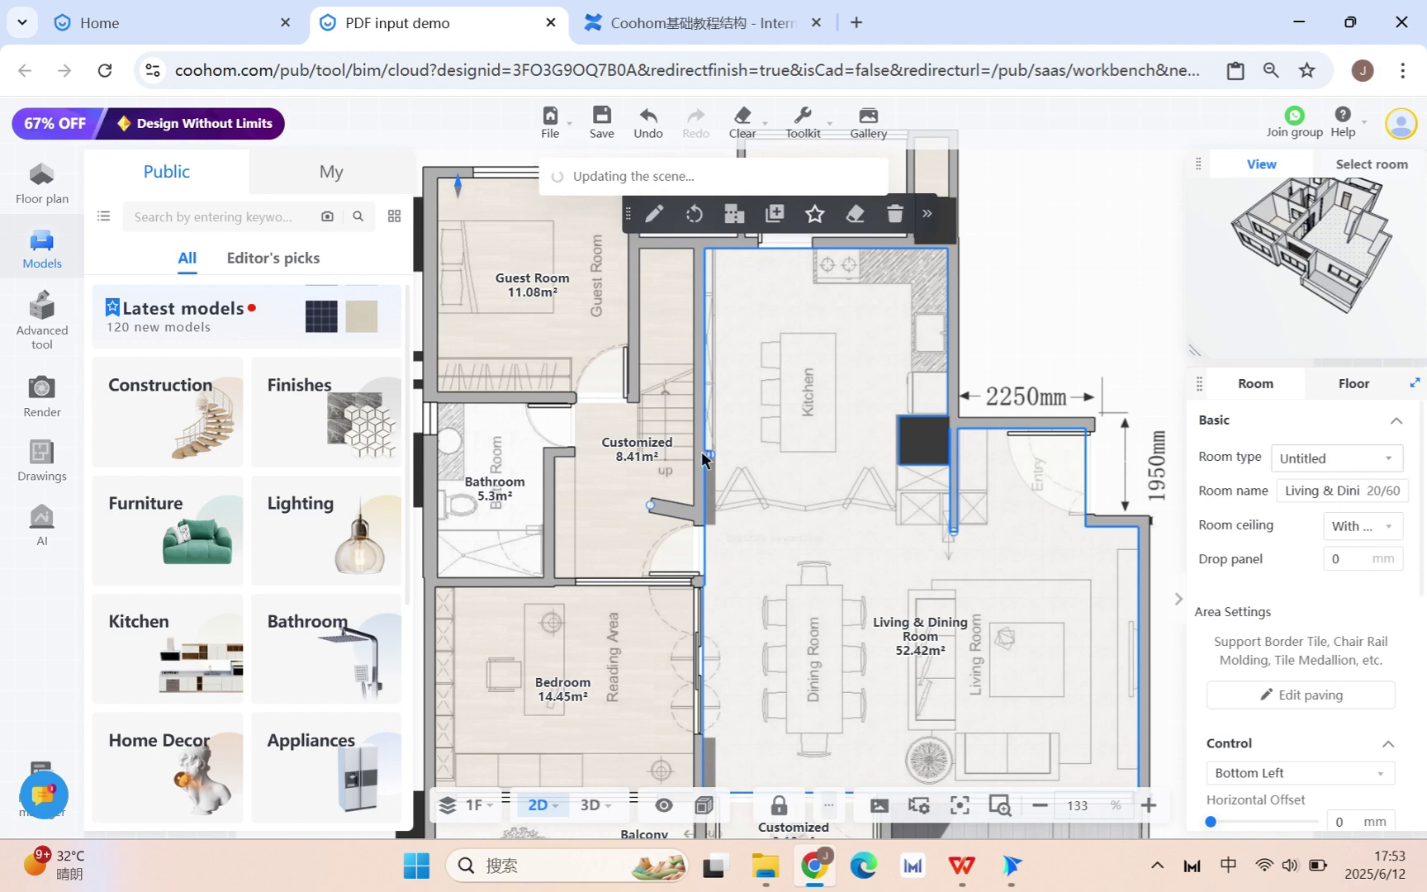
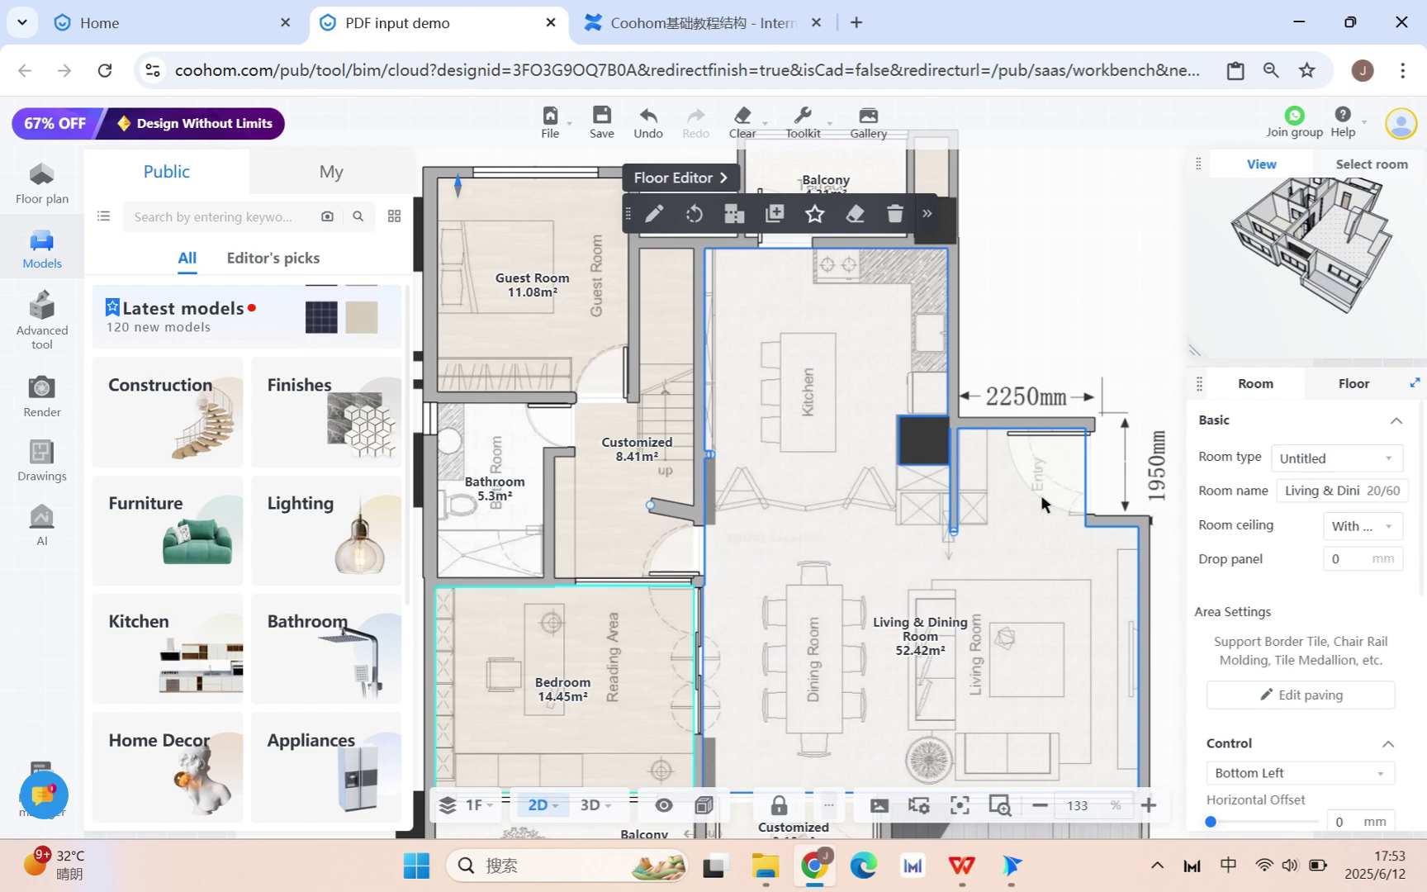
{"action": "scroll", "coordinate": [1074, 328], "scroll_direction": "down", "scroll_amount": 3}
{"action": "scroll", "coordinate": [831, 572], "scroll_direction": "up", "scroll_amount": 2}
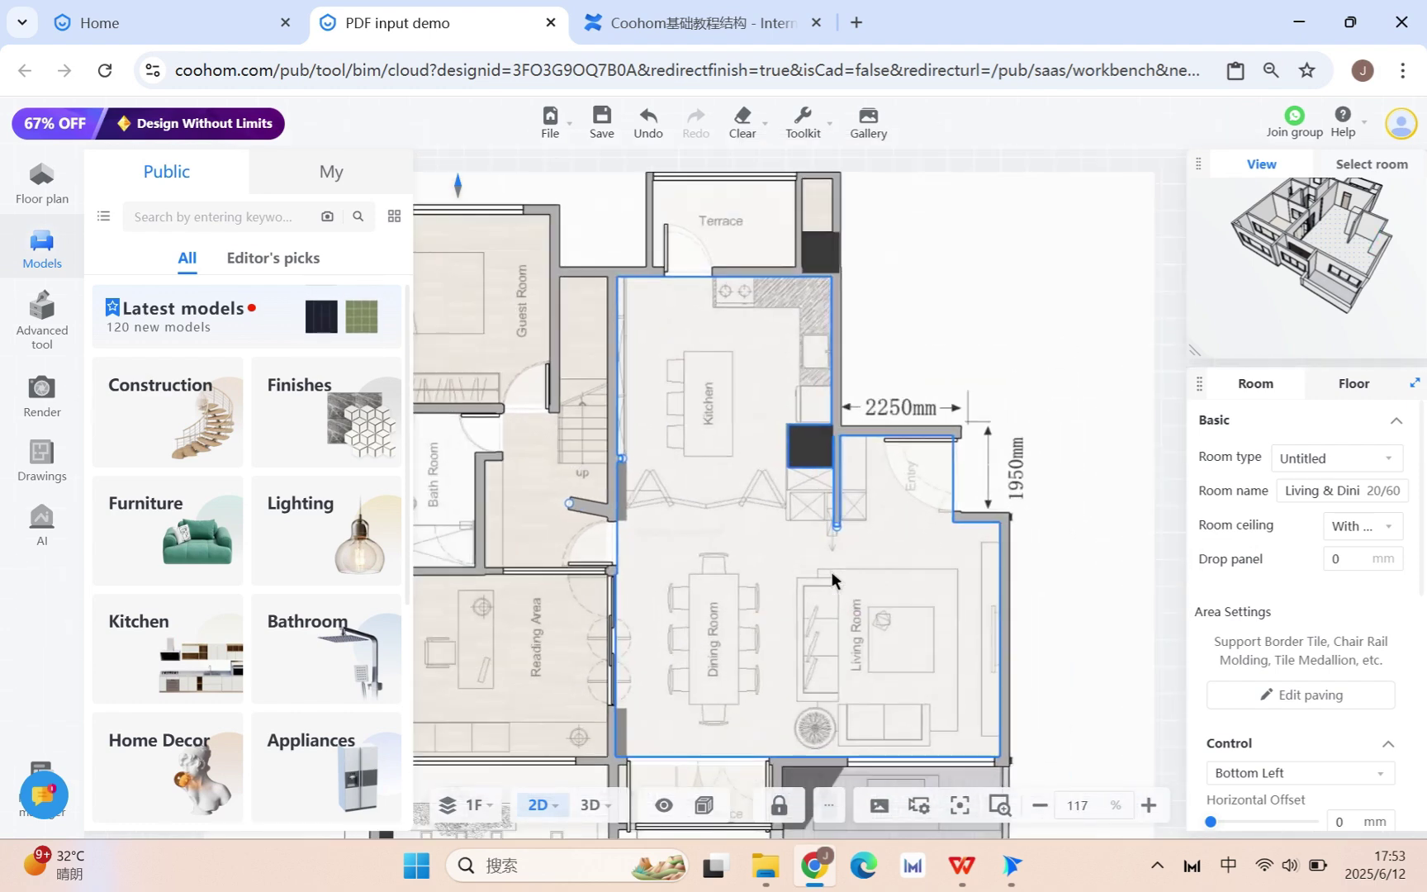
{"action": "scroll", "coordinate": [660, 506], "scroll_direction": "down", "scroll_amount": 2}
{"action": "scroll", "coordinate": [663, 504], "scroll_direction": "up", "scroll_amount": 4}
{"action": "scroll", "coordinate": [725, 501], "scroll_direction": "up", "scroll_amount": 1}
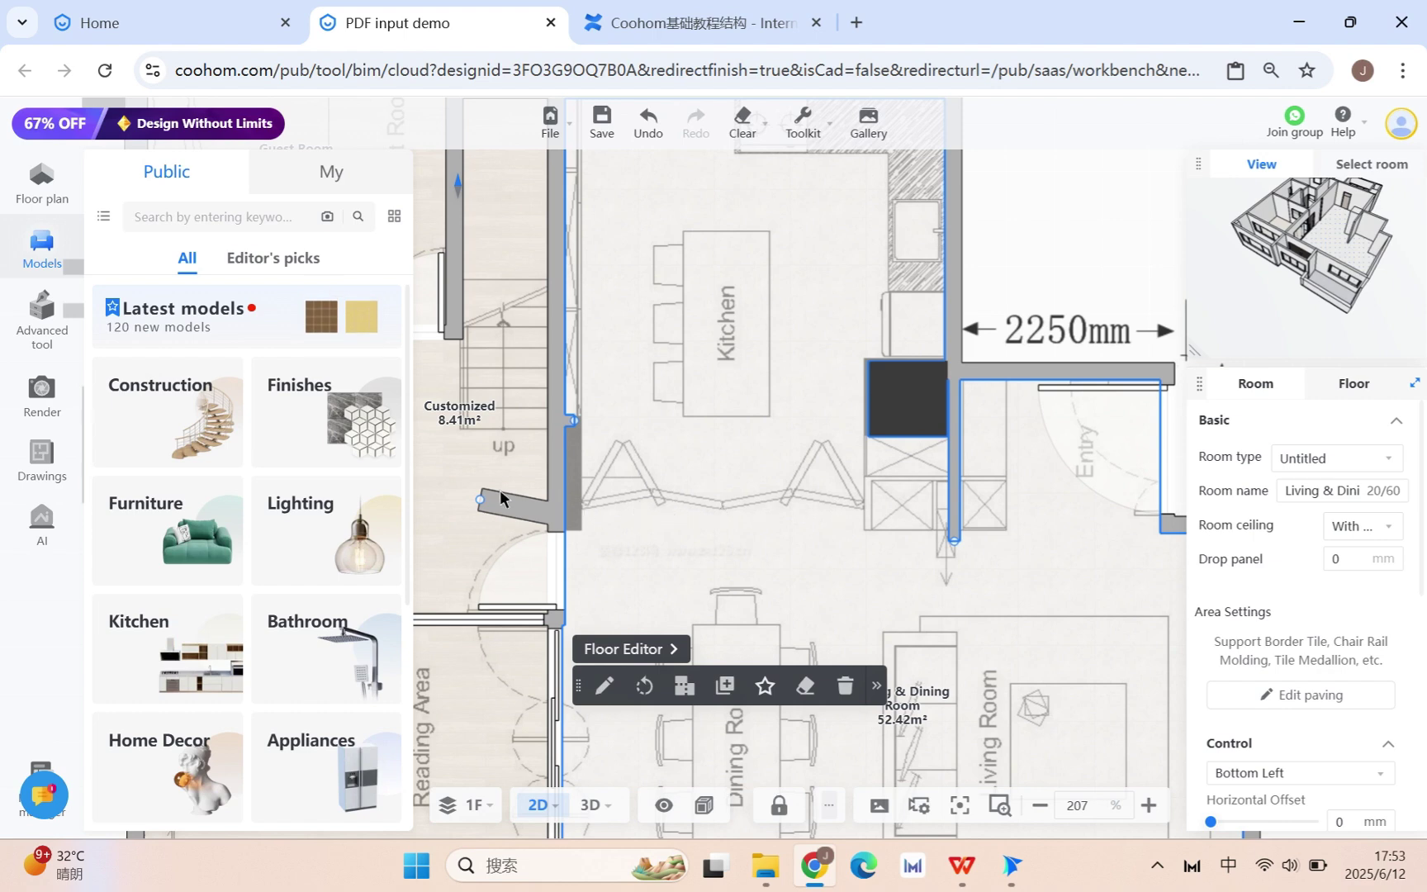
{"action": "left_click", "coordinate": [42, 182]}
{"action": "mouse_move", "coordinate": [216, 578]}
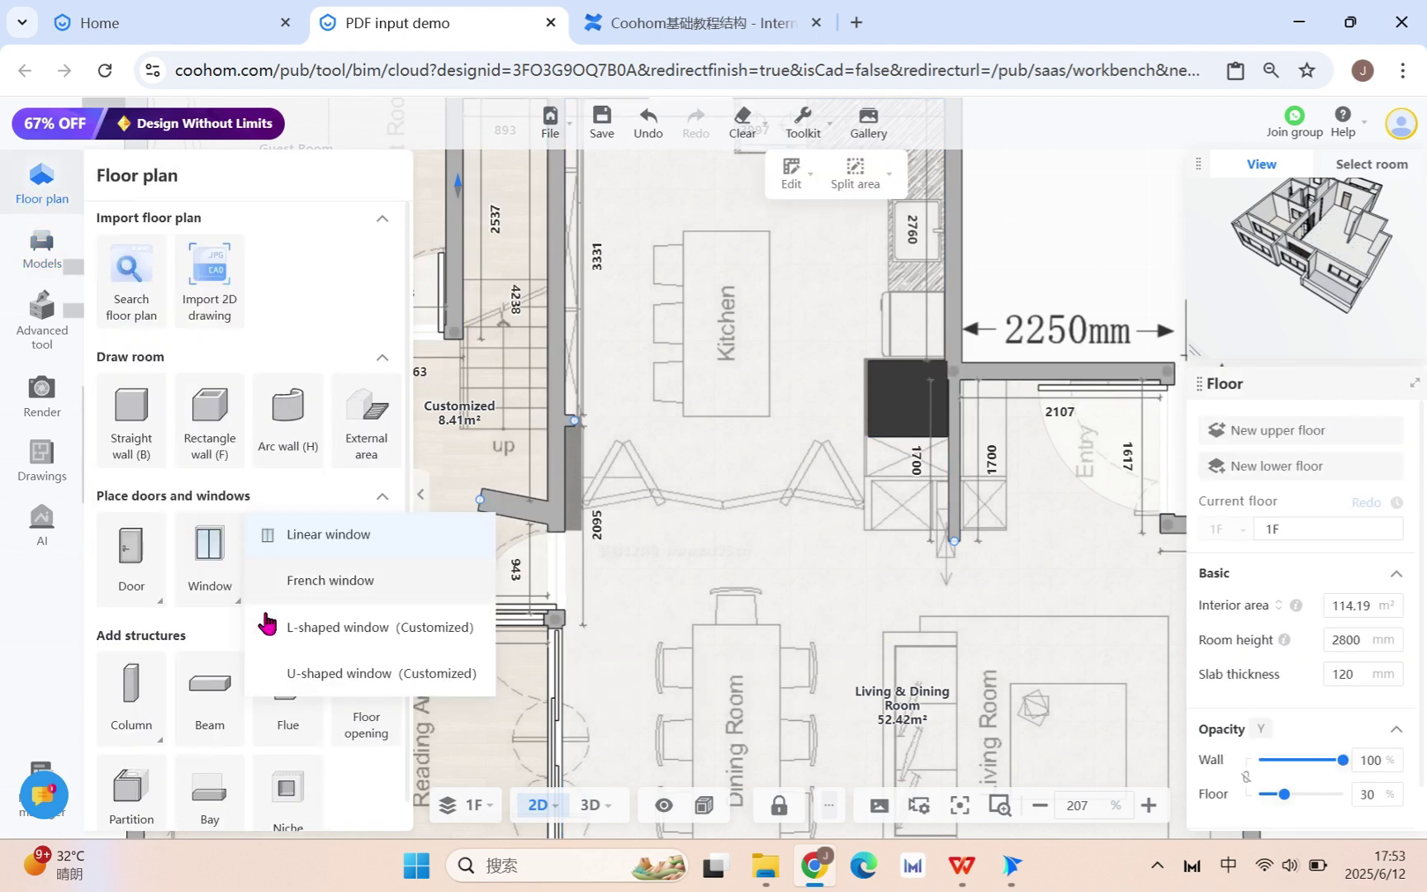
{"action": "scroll", "coordinate": [273, 753], "scroll_direction": "down", "scroll_amount": 1}
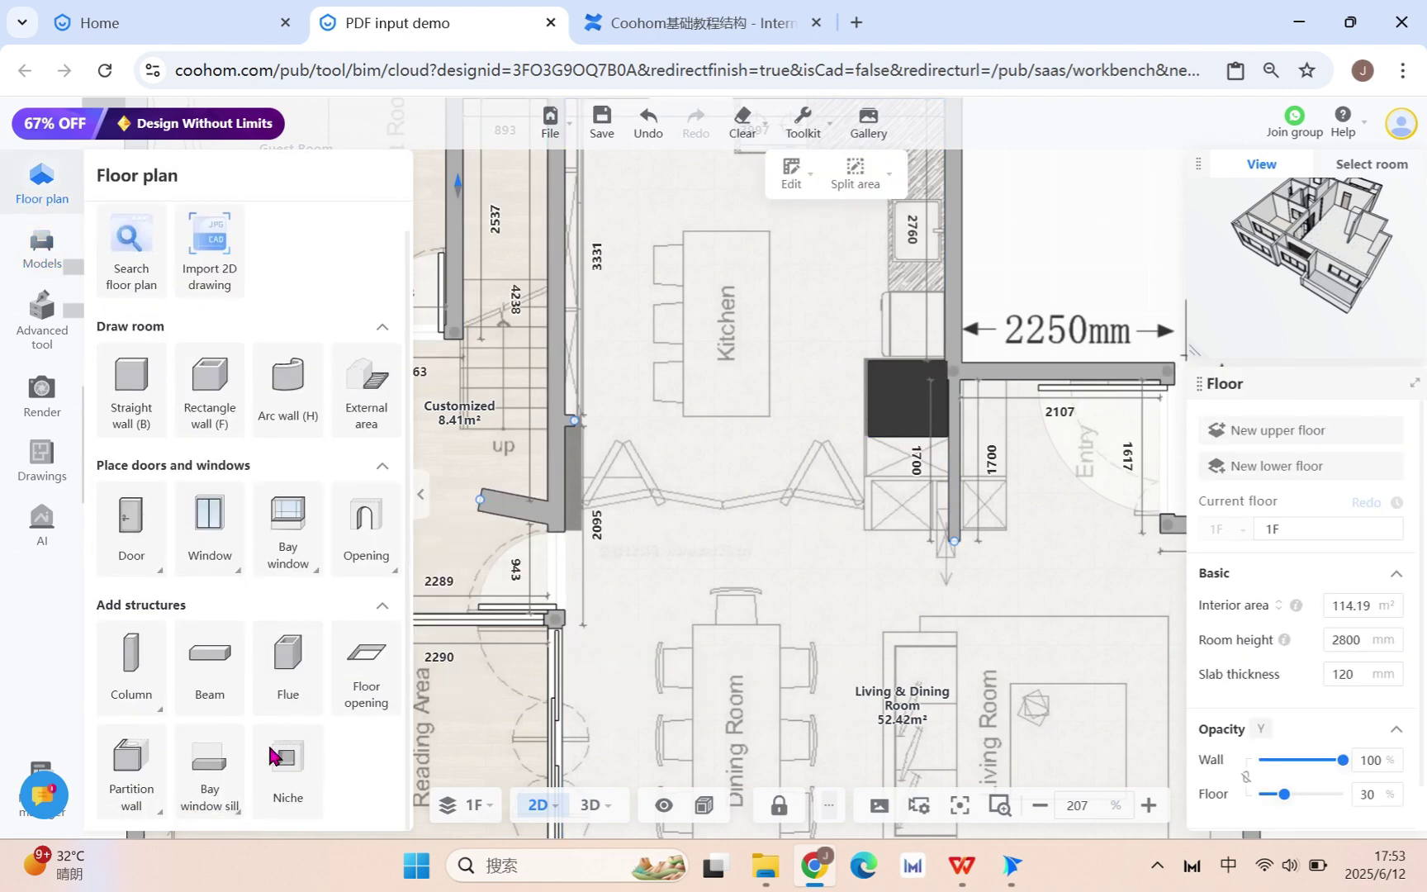
{"action": "left_click", "coordinate": [145, 385]}
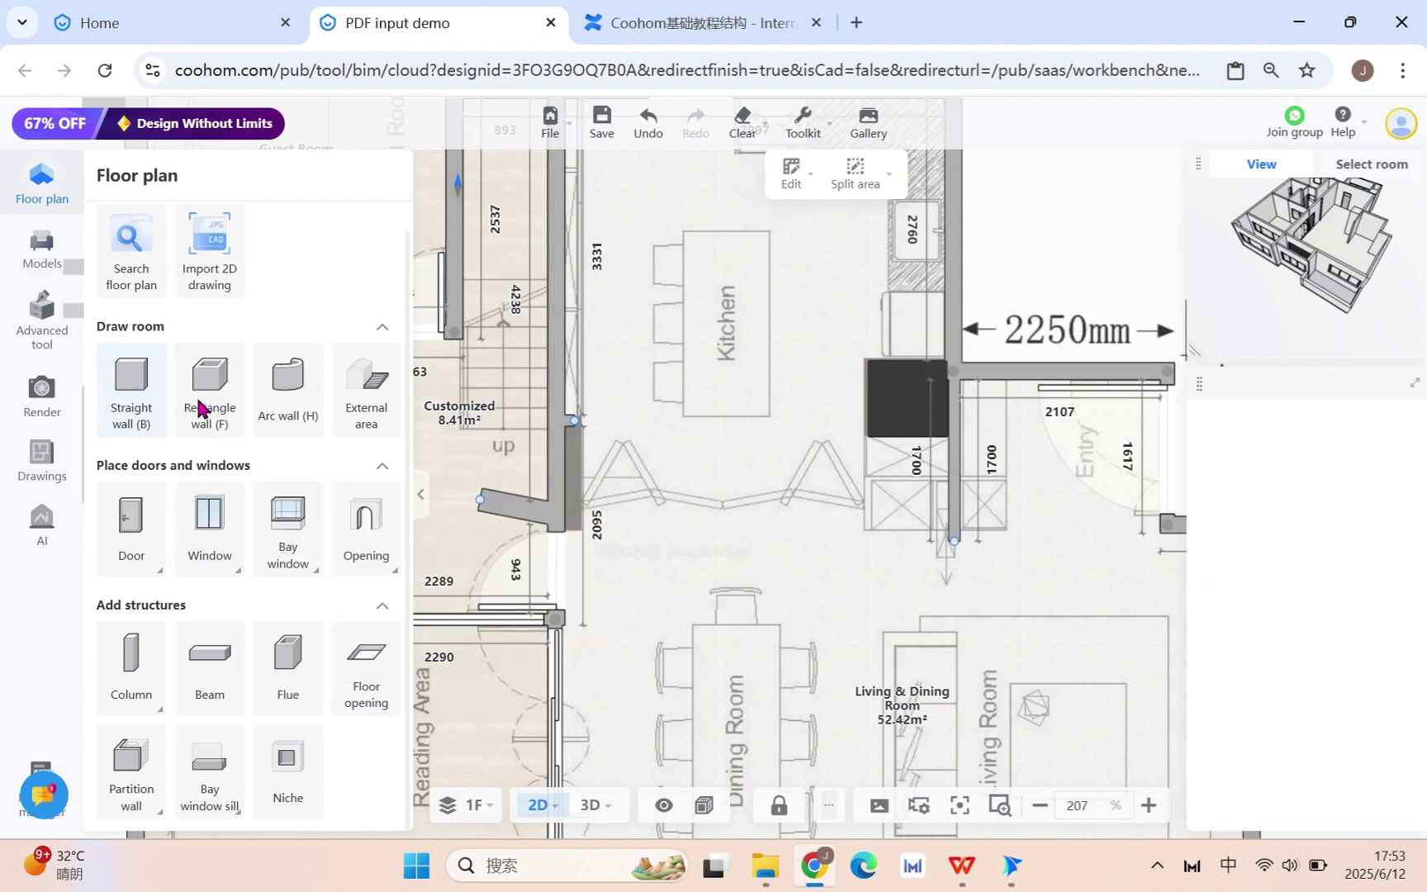
{"action": "left_click", "coordinate": [558, 507]}
{"action": "left_click", "coordinate": [558, 510]}
{"action": "key", "text": "Escape"}
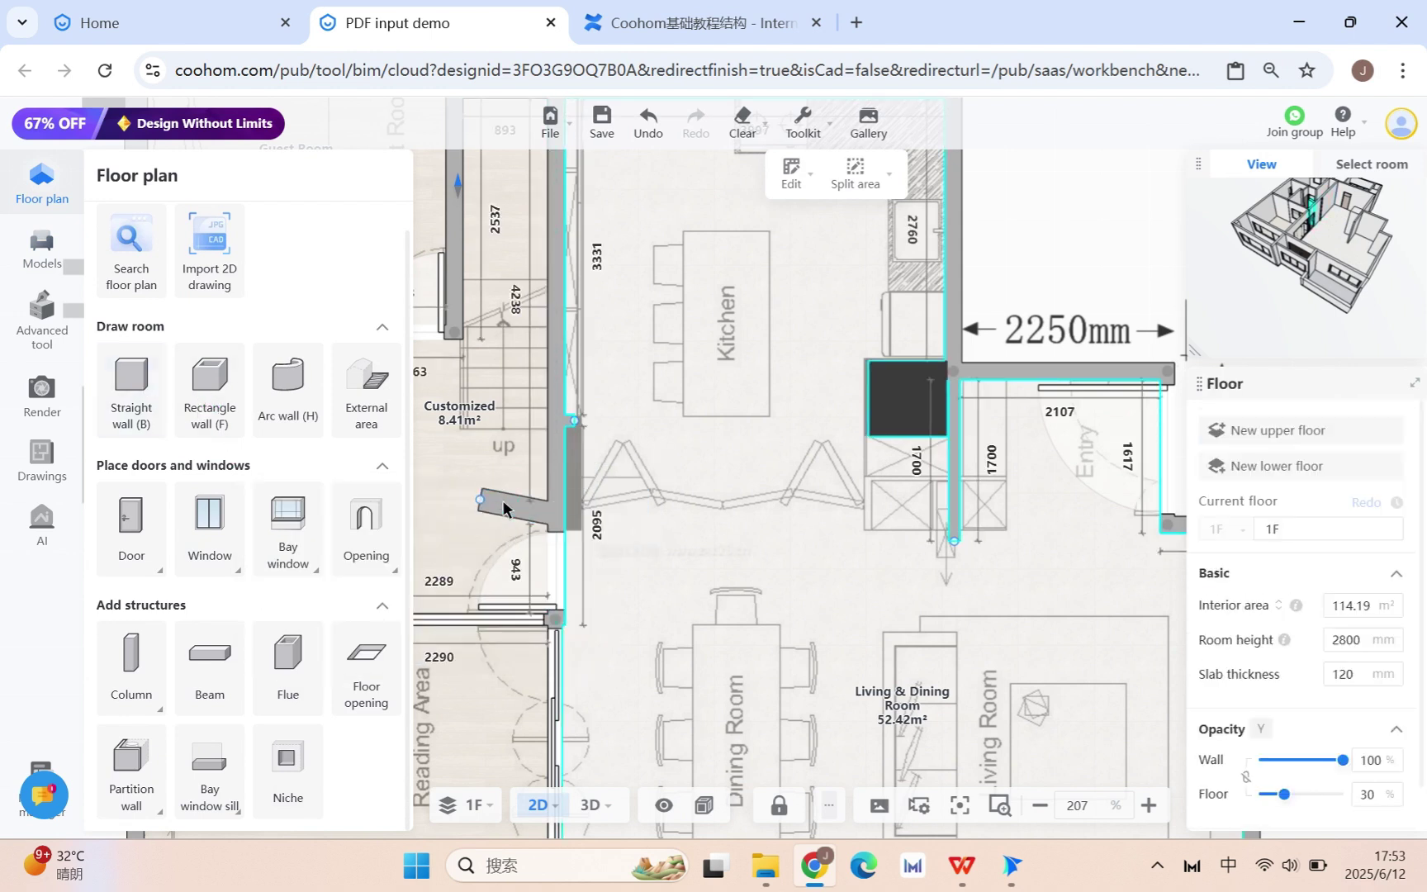
Delete the short slanted wall stub beside the stairs
{"action": "left_click", "coordinate": [496, 505]}
{"action": "left_click", "coordinate": [790, 467]}
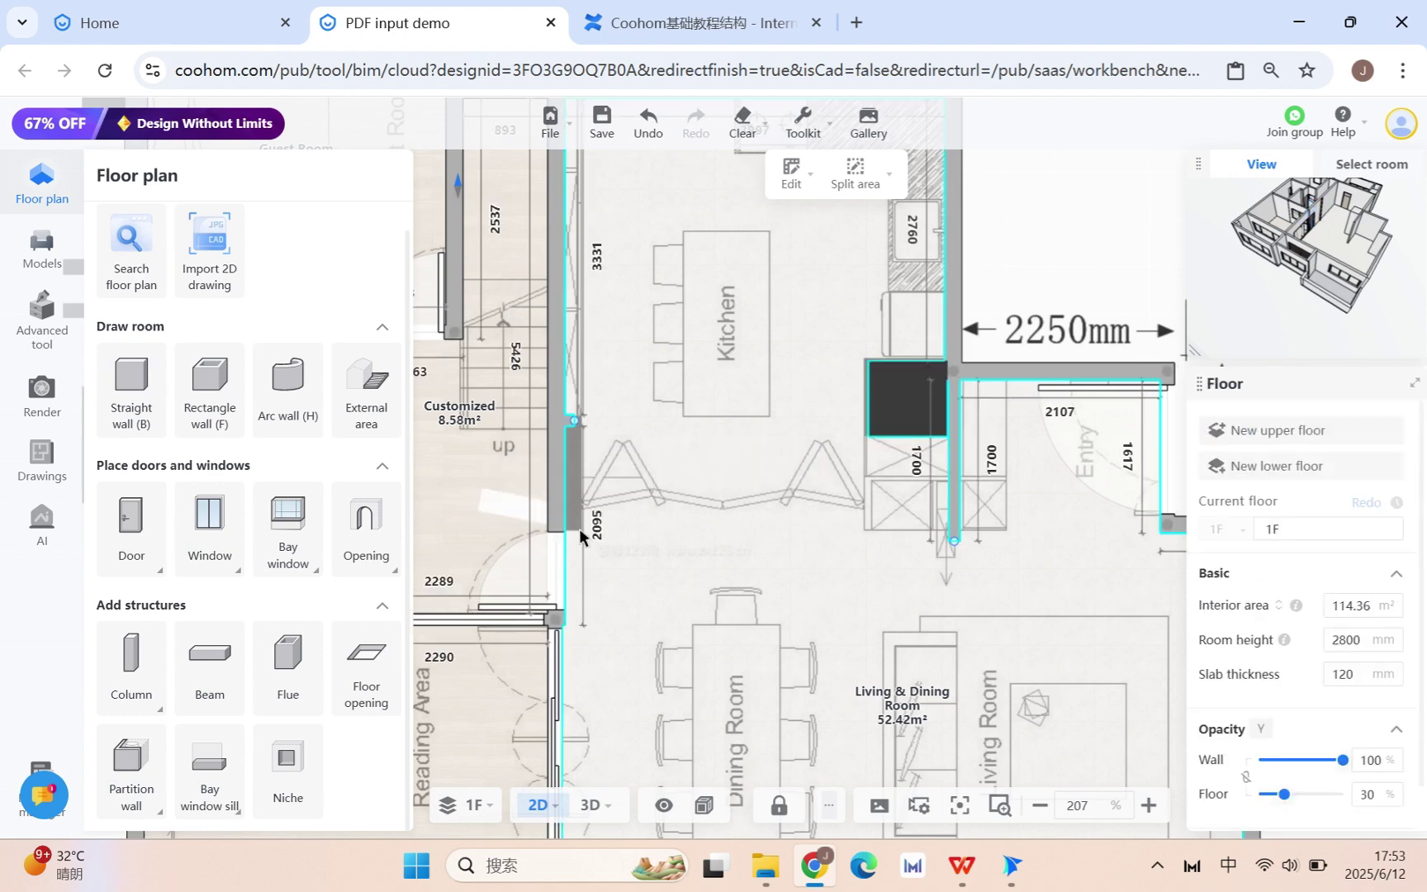
Start a straight wall from the stair-side wall along the kitchen's folding doors, 120 mm thick with Ortho enabled
{"action": "scroll", "coordinate": [625, 505], "scroll_direction": "up", "scroll_amount": 2}
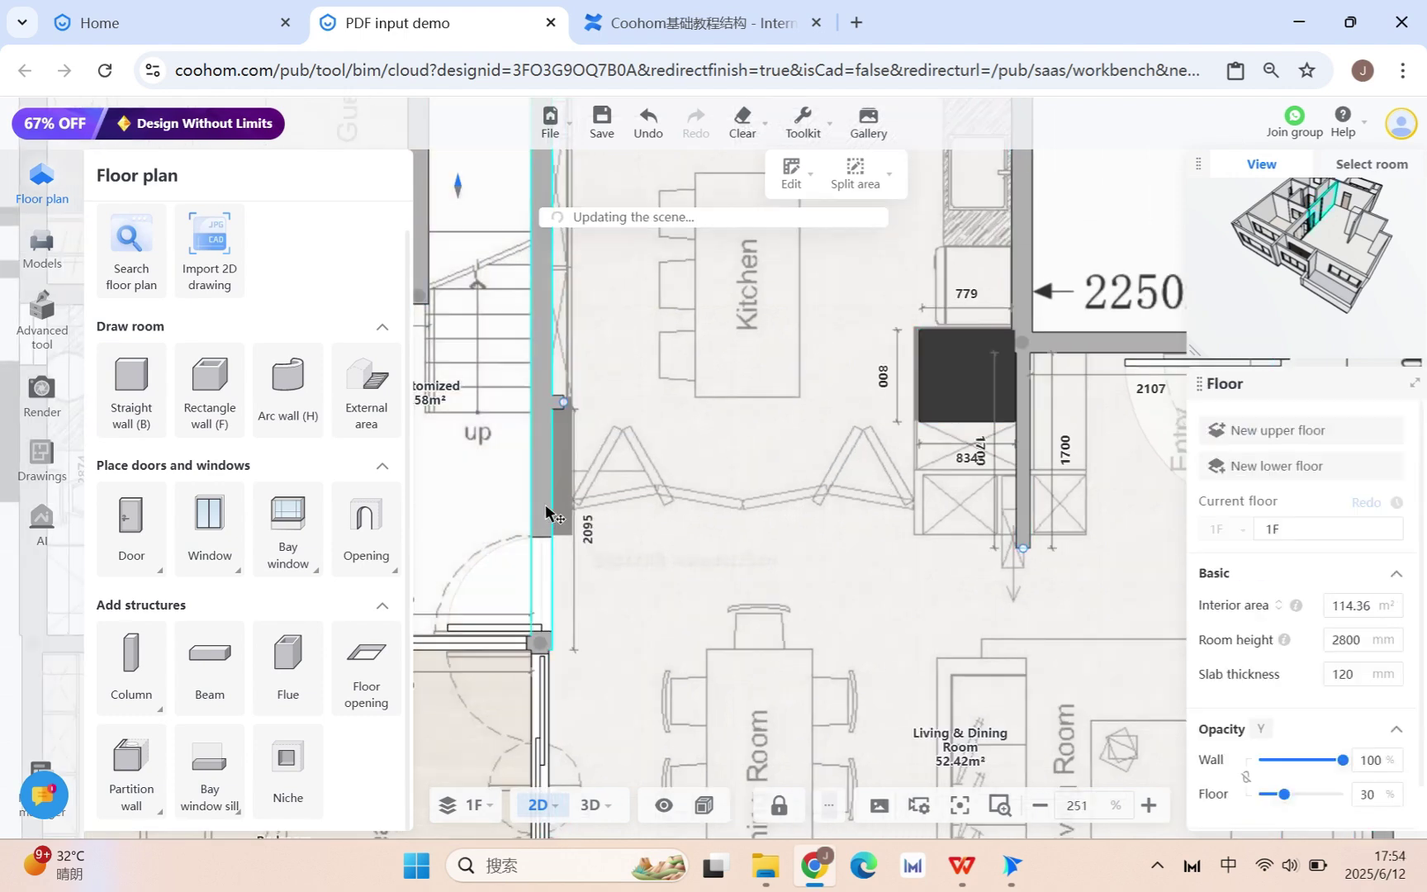
{"action": "left_click", "coordinate": [130, 383]}
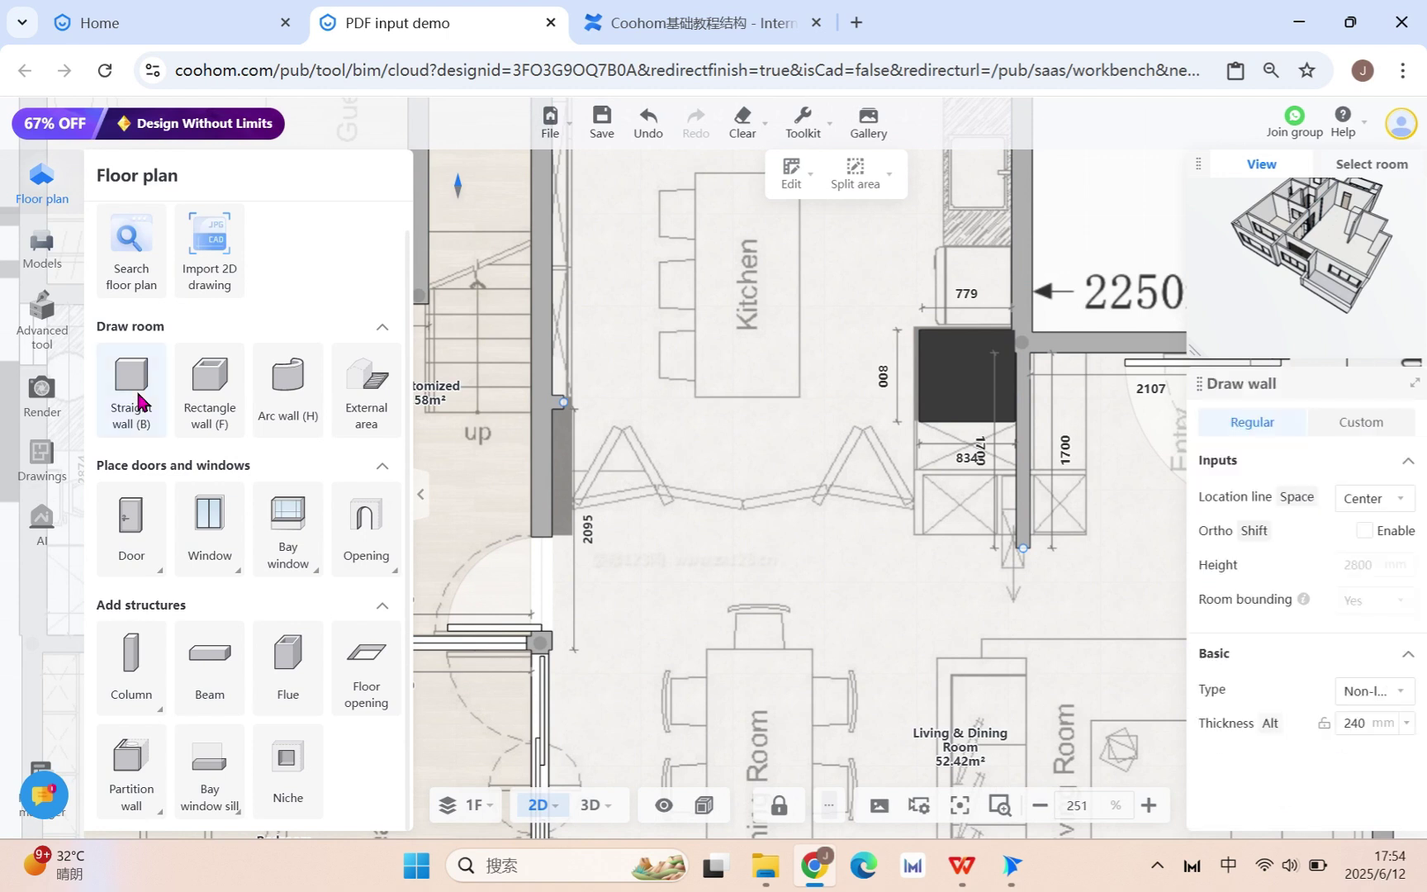
{"action": "left_click", "coordinate": [576, 547]}
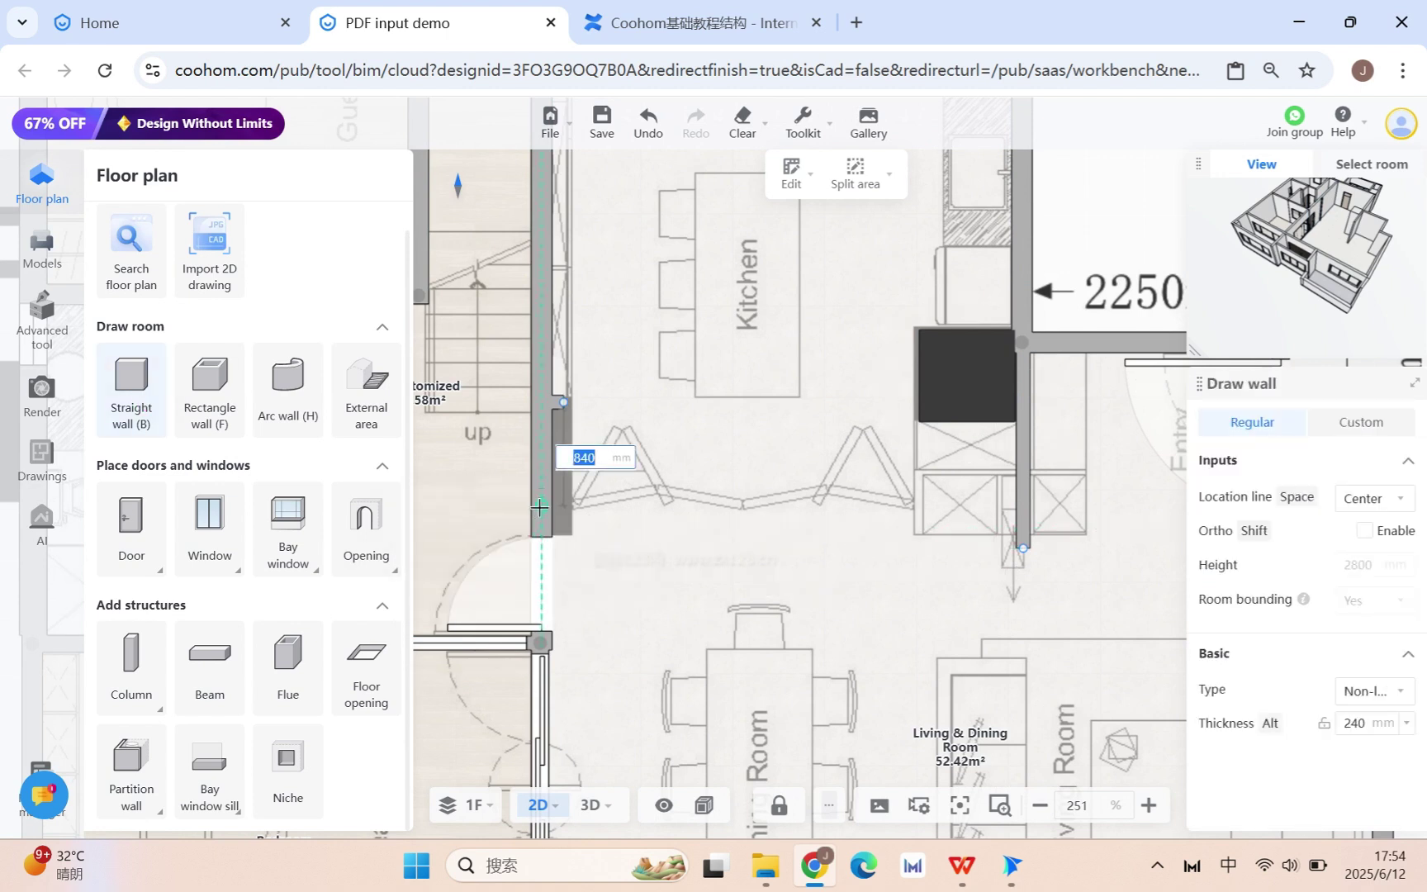
{"action": "left_click", "coordinate": [540, 507]}
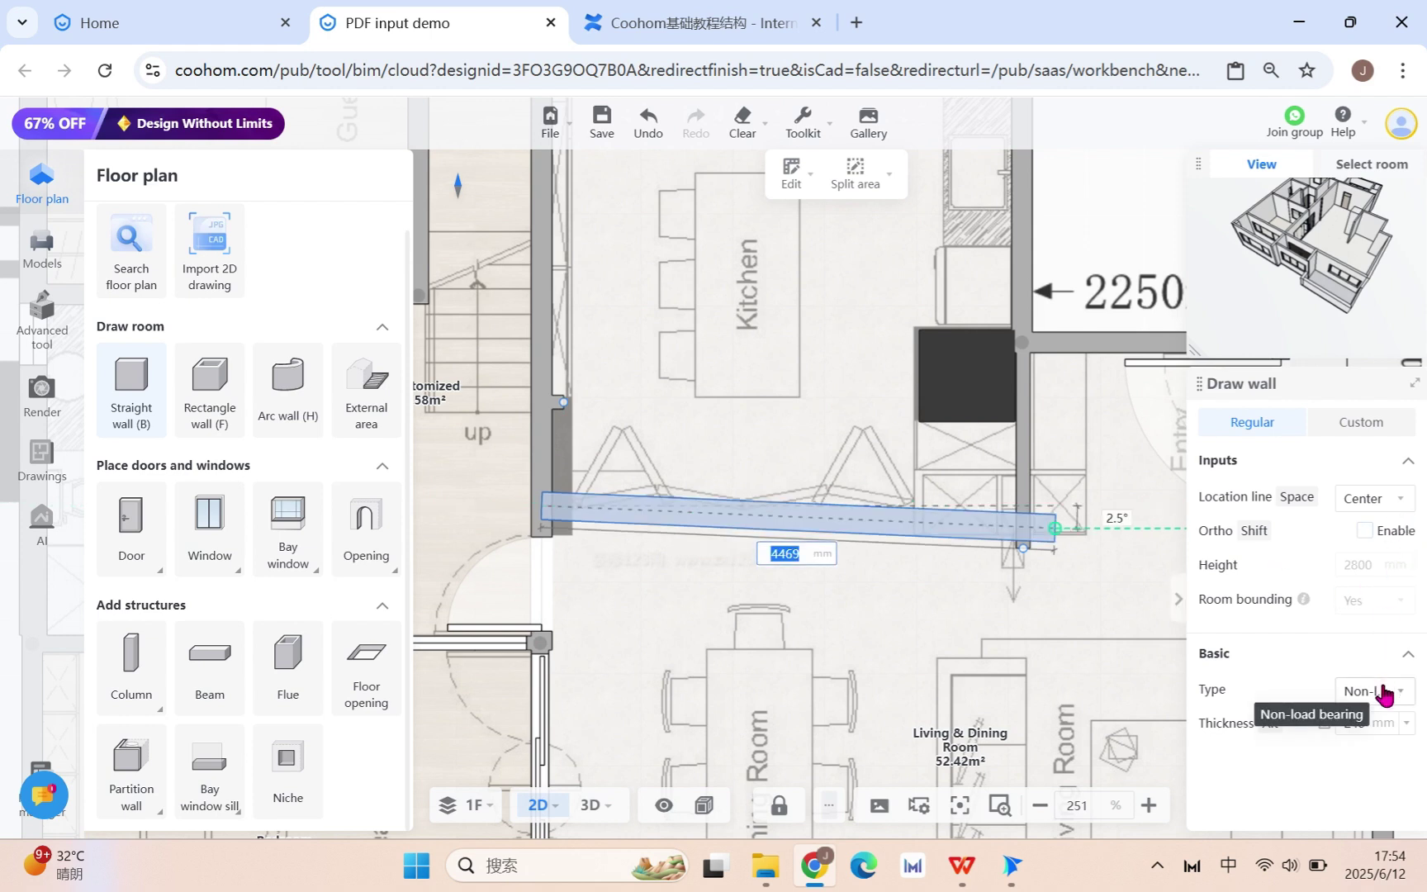
{"action": "left_click", "coordinate": [1405, 723]}
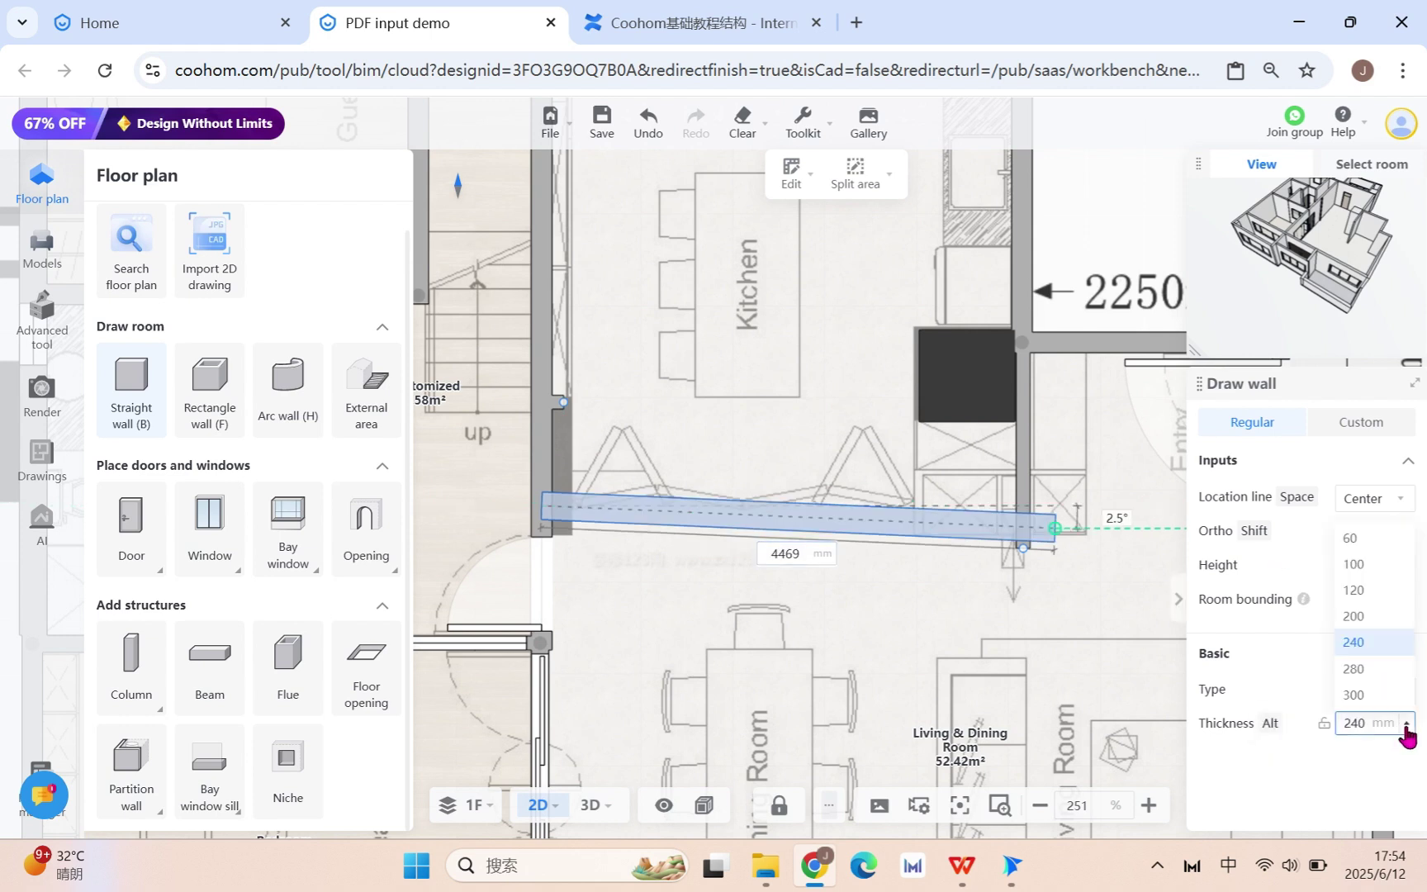
{"action": "left_click", "coordinate": [1359, 590]}
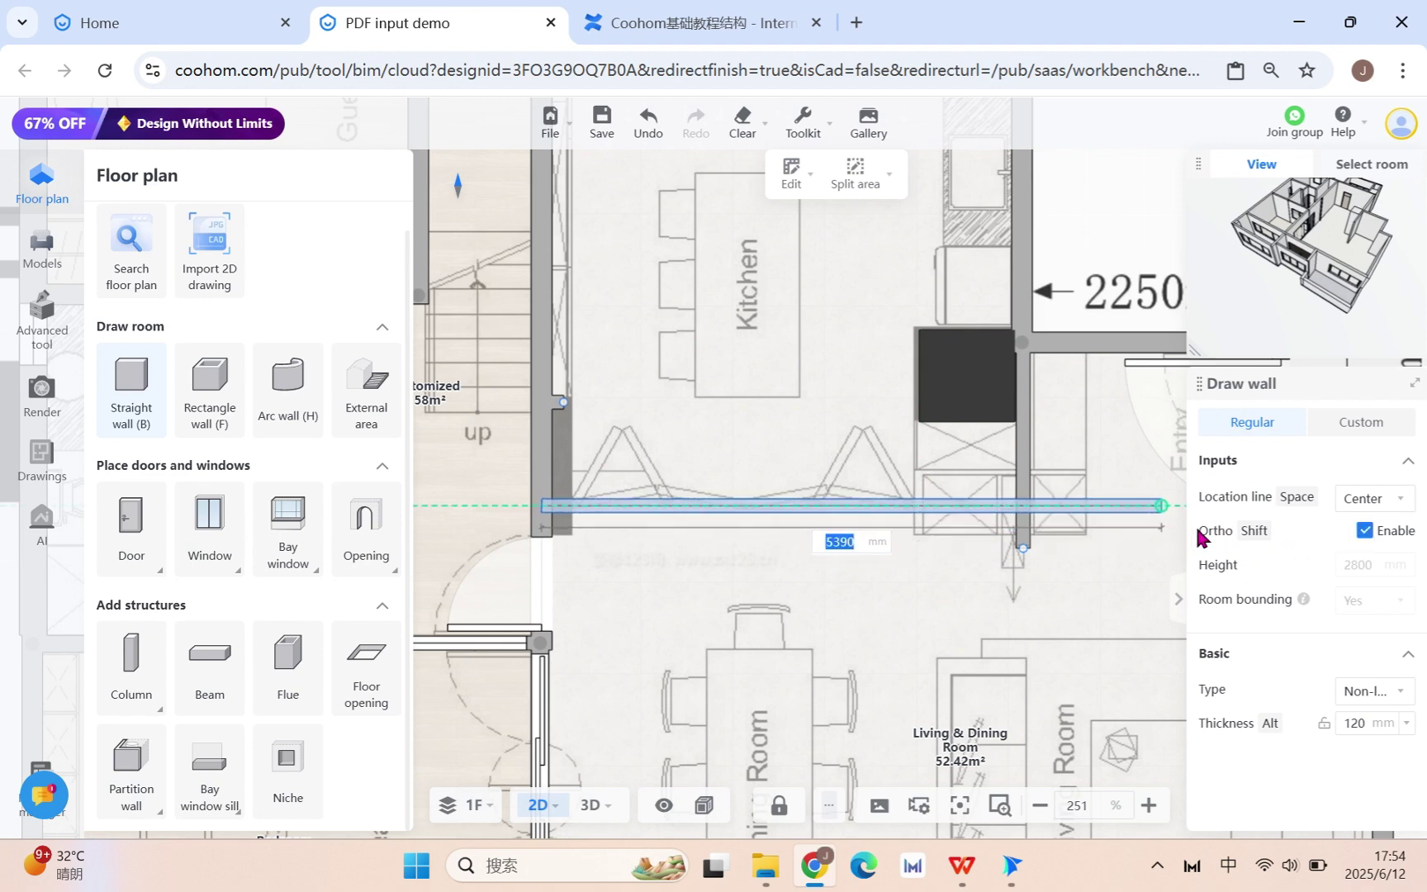
Try the Internal and External location lines on the kitchen wall being drawn and return it to Center
{"action": "left_click", "coordinate": [1402, 504]}
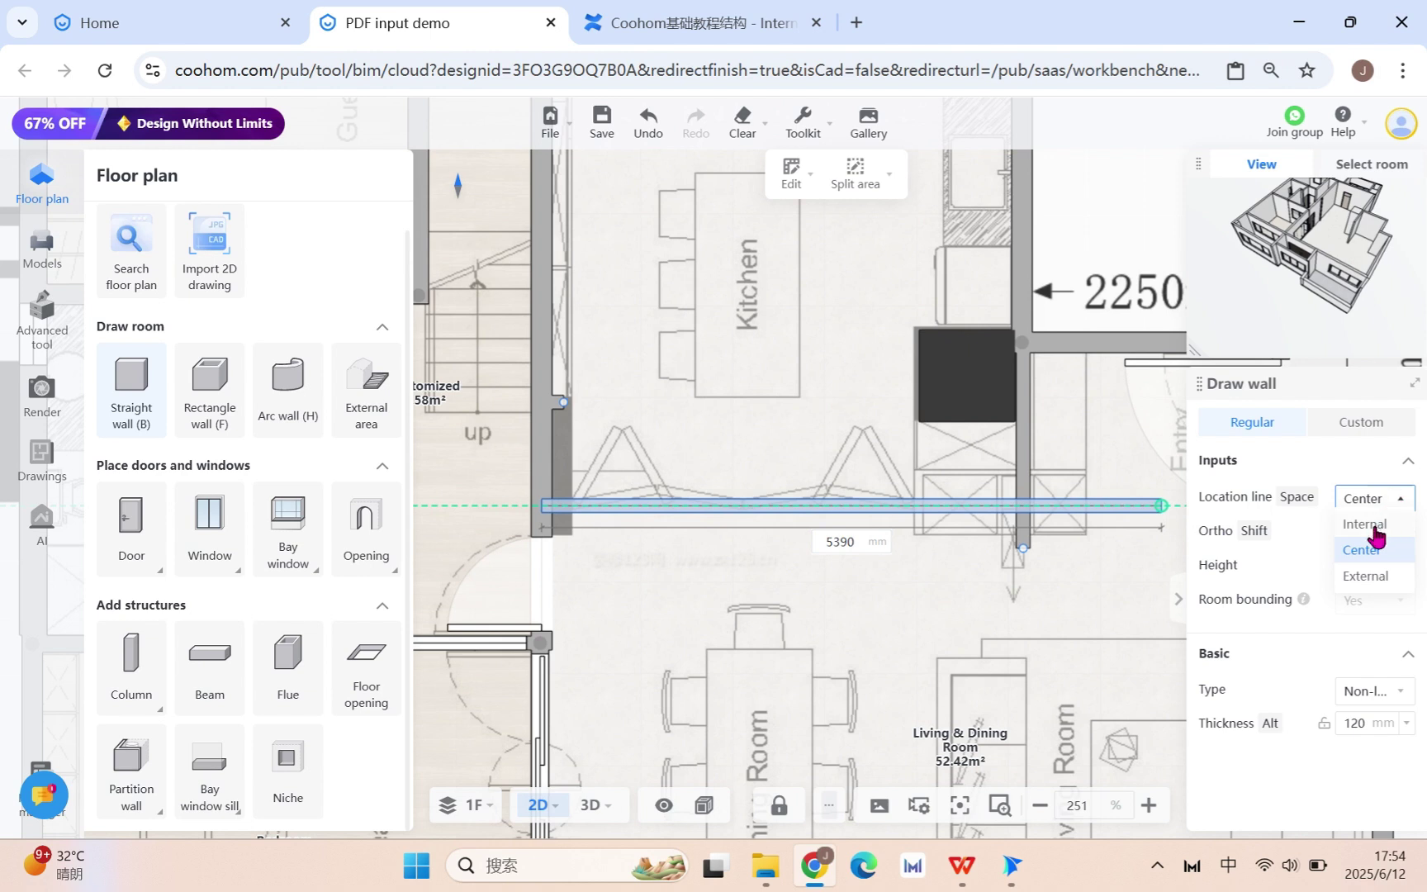
{"action": "left_click", "coordinate": [1384, 525]}
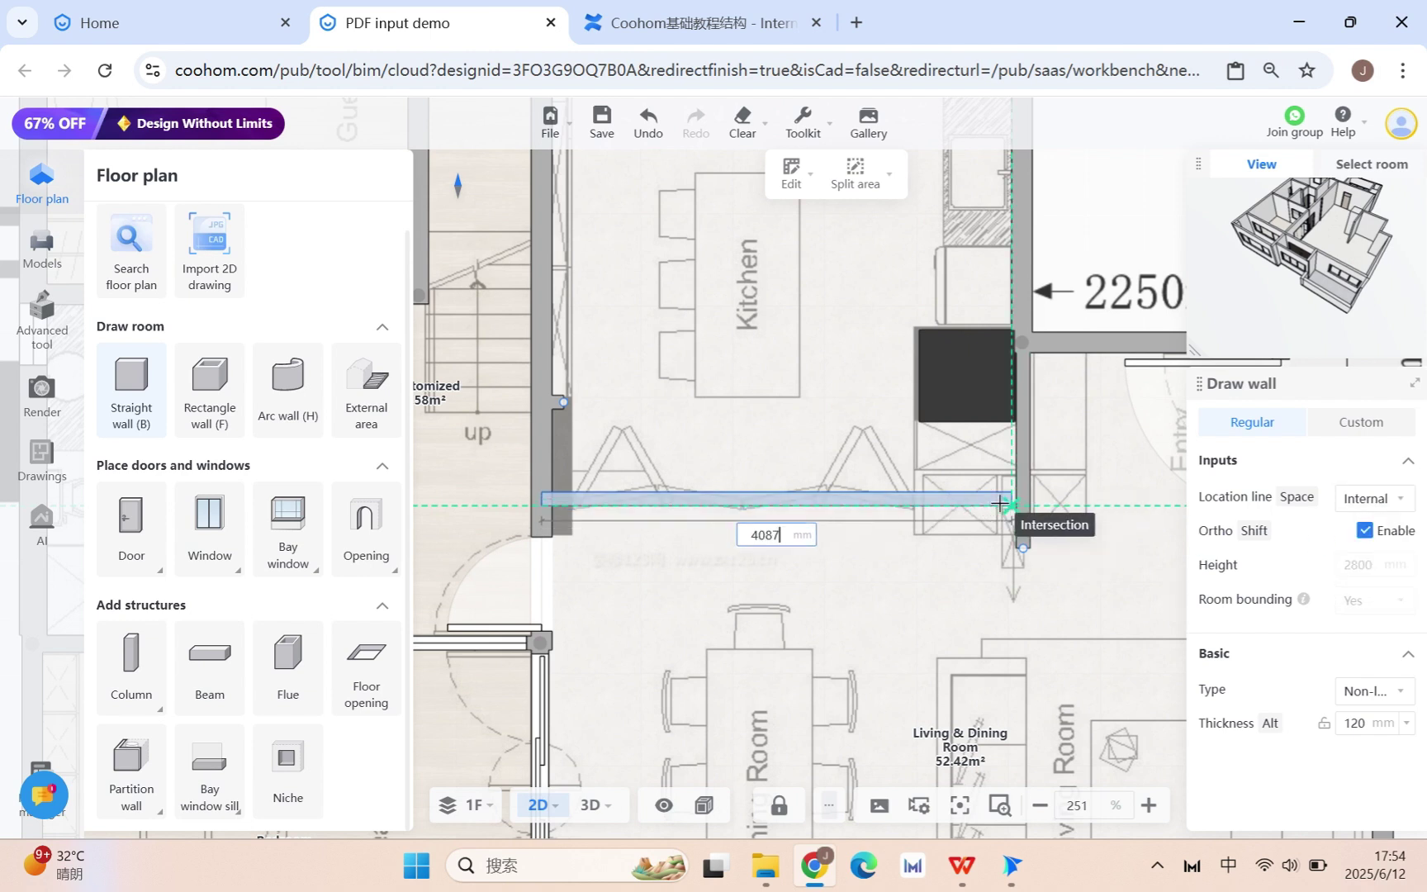
{"action": "left_click", "coordinate": [1404, 506]}
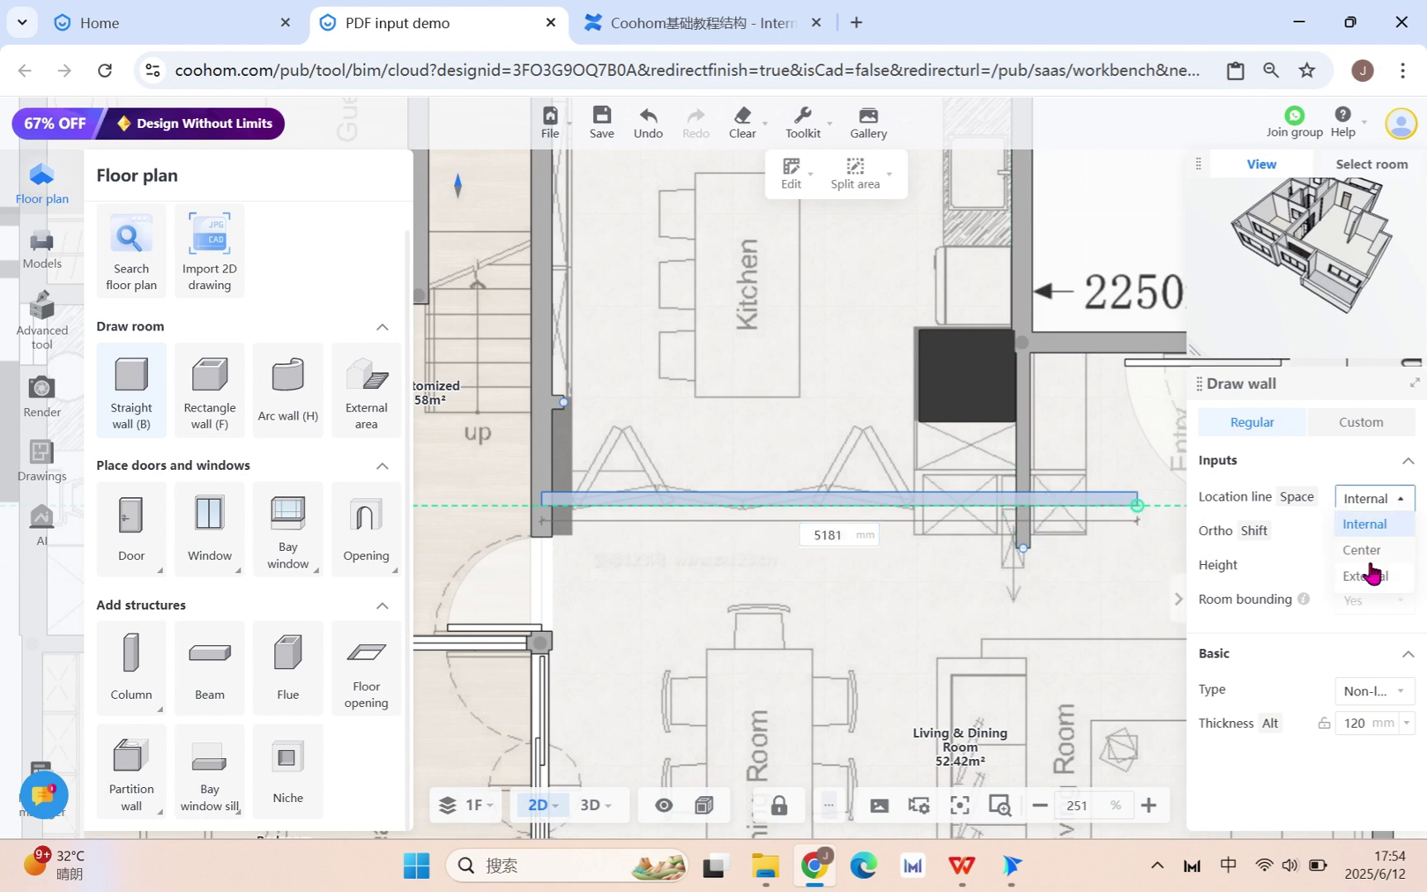
{"action": "left_click", "coordinate": [1373, 563]}
{"action": "left_click", "coordinate": [1378, 500]}
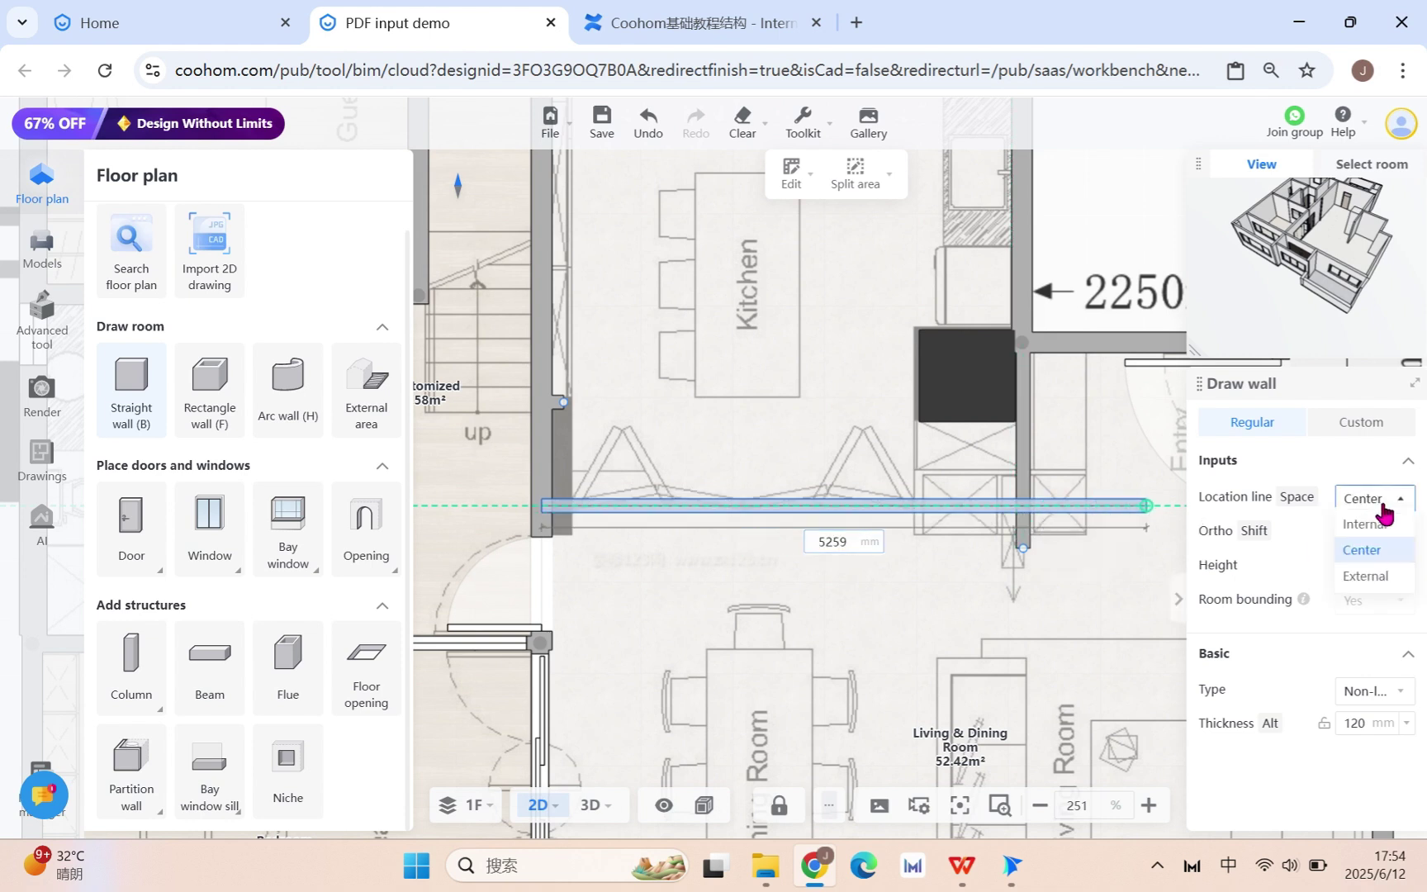
{"action": "left_click", "coordinate": [1372, 576]}
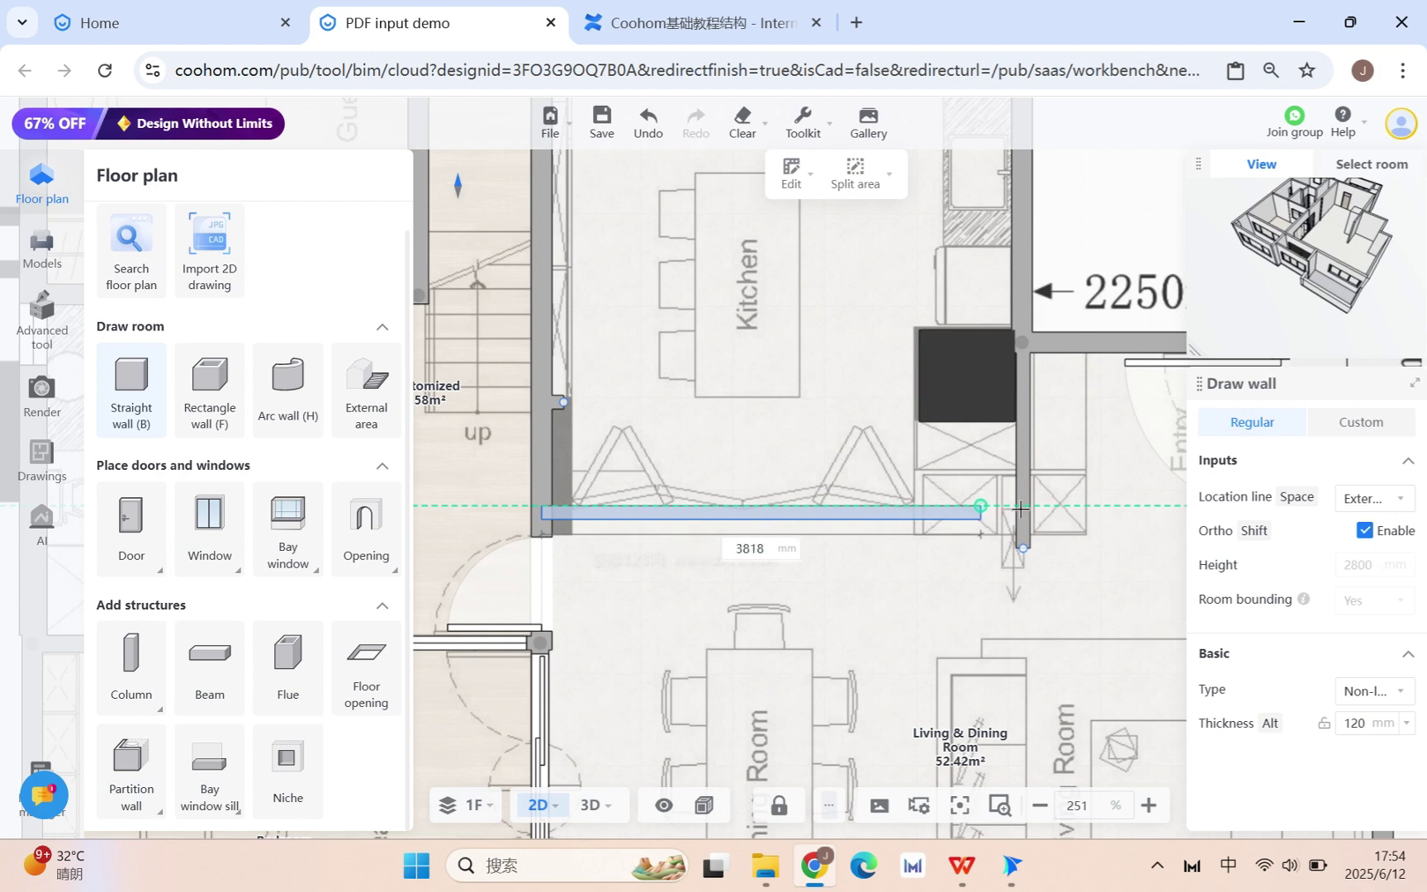
{"action": "left_click", "coordinate": [1386, 510]}
{"action": "left_click", "coordinate": [1371, 562]}
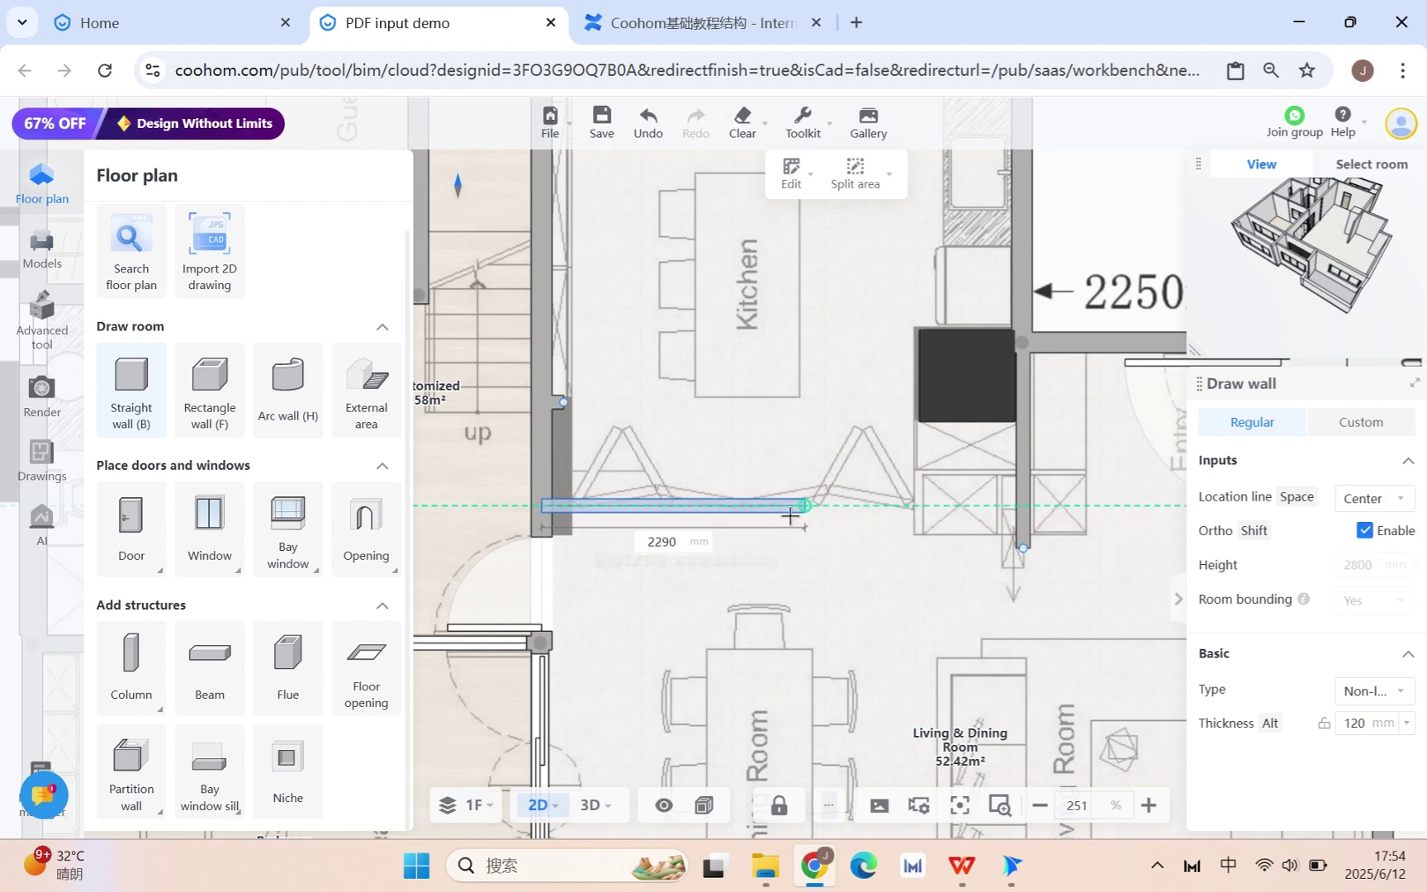
Finish the kitchen wall along the folding doors, stepping it up about 295 mm at the cabinet corner and ending at the entry-side wall
{"action": "left_click", "coordinate": [920, 511]}
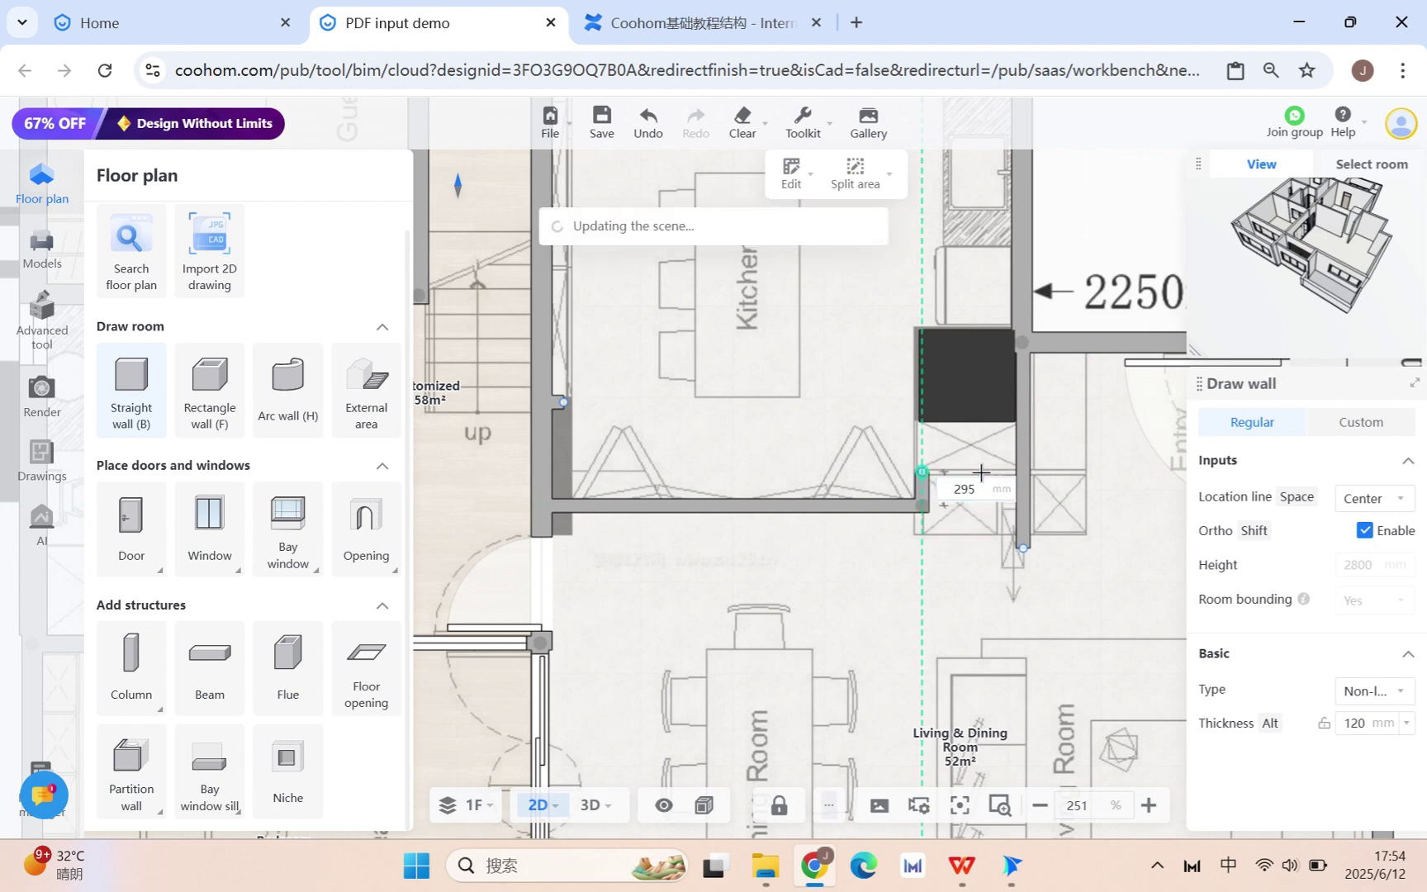
{"action": "left_click", "coordinate": [1022, 472]}
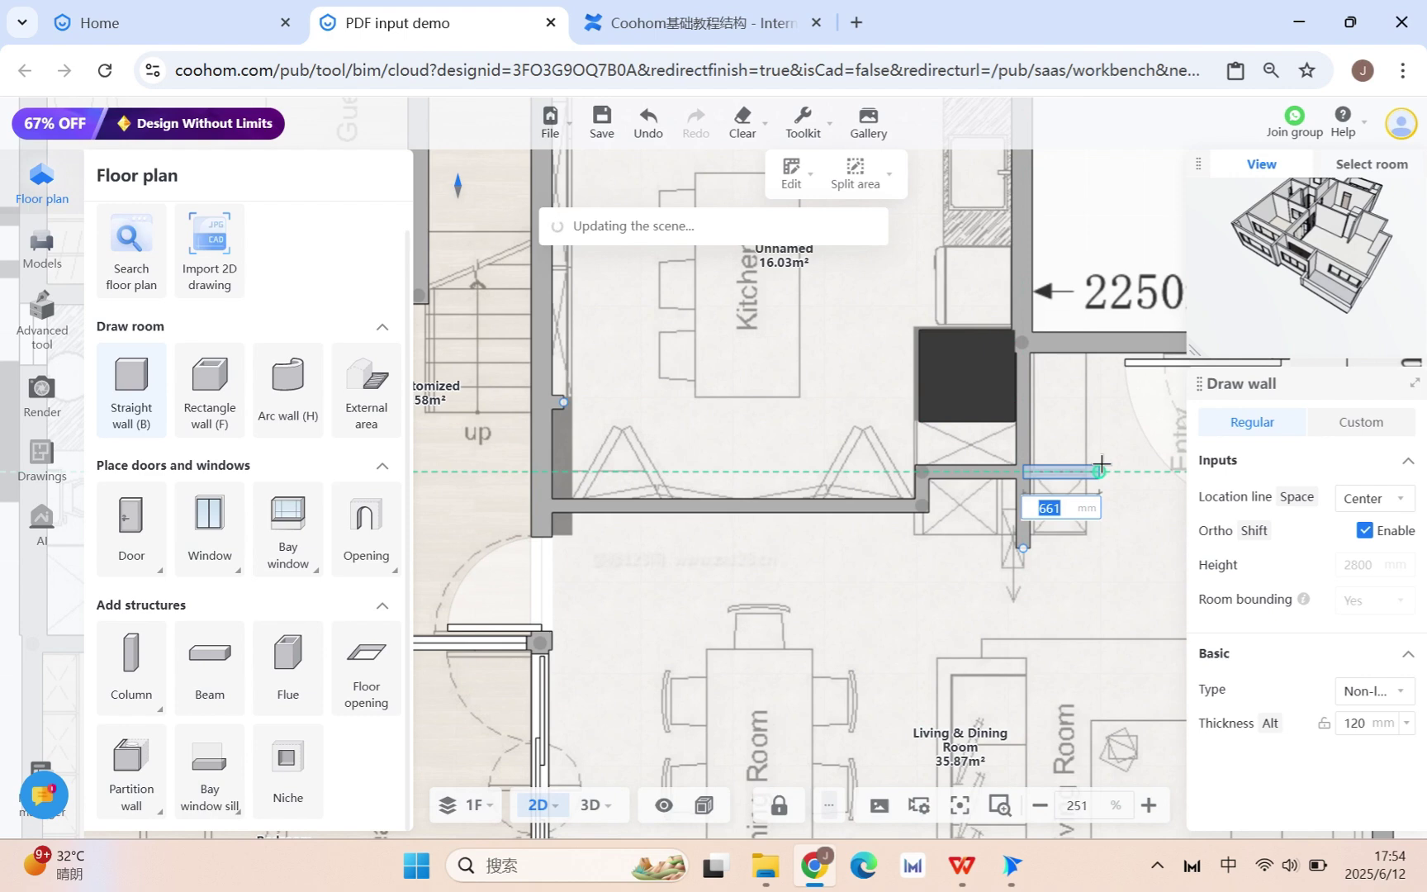
{"action": "key", "text": "Escape"}
{"action": "key", "text": "Escape"}
{"action": "scroll", "coordinate": [658, 609], "scroll_direction": "down", "scroll_amount": 1}
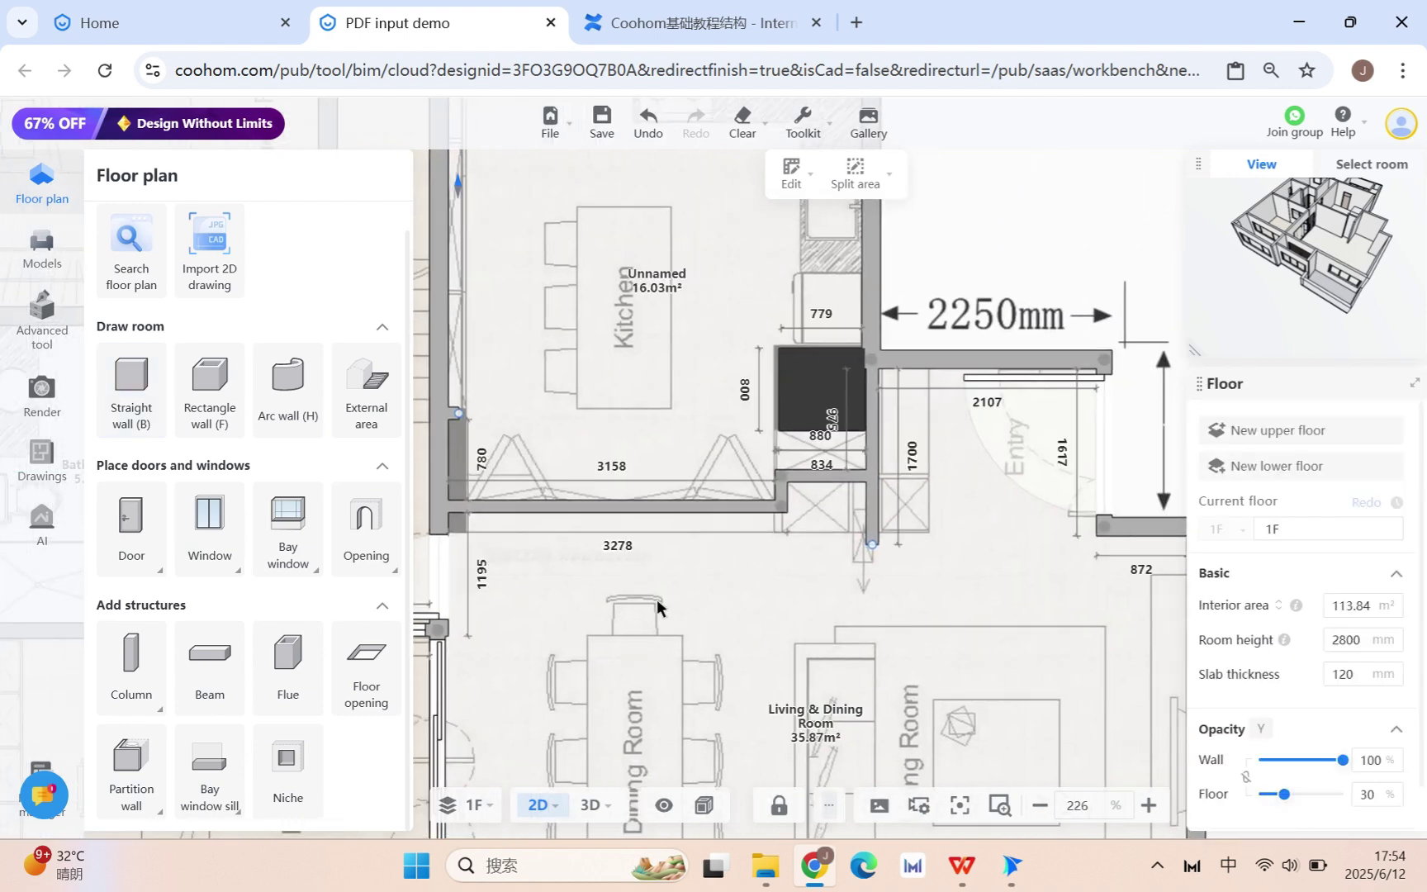
Place a 650 mm column at the kitchen's stair-side corner and narrow its length to 210 mm to match the thick wall section
{"action": "scroll", "coordinate": [536, 625], "scroll_direction": "up", "scroll_amount": 4}
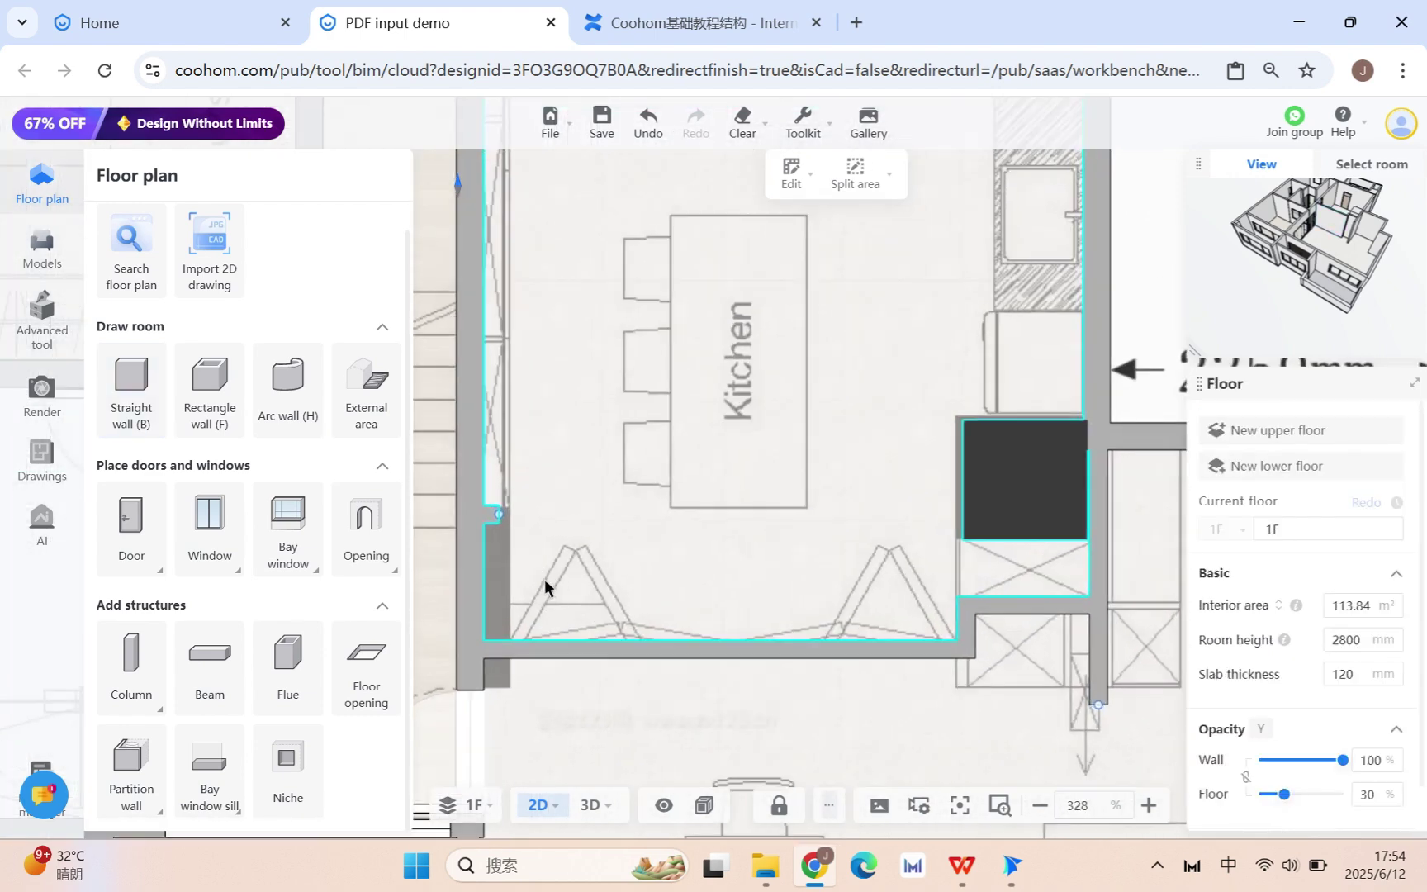
{"action": "left_click", "coordinate": [1015, 477]}
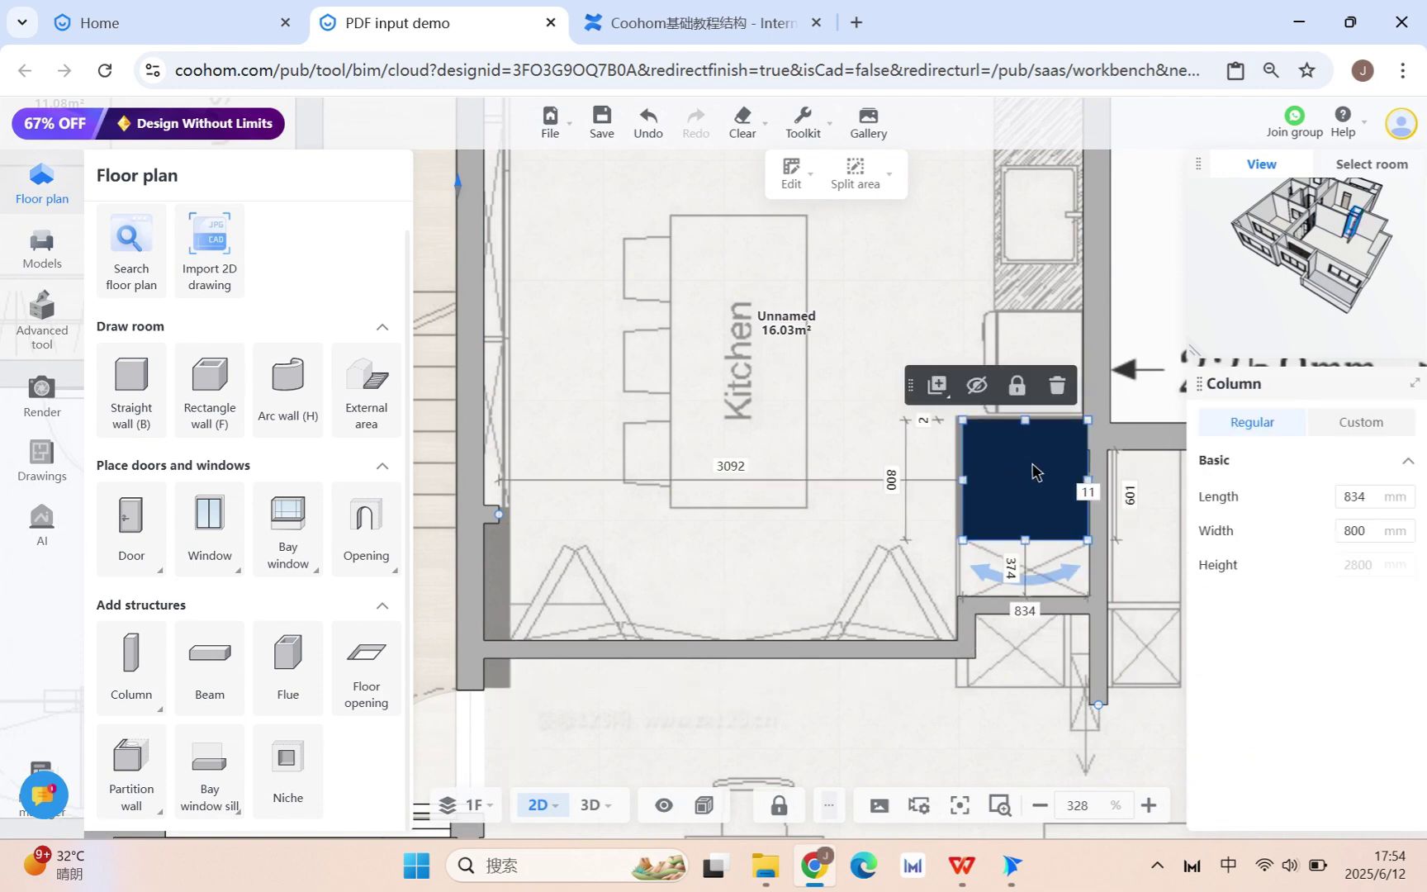
{"action": "left_click_drag", "start_coordinate": [1032, 472], "coordinate": [1014, 481]}
{"action": "mouse_move", "coordinate": [141, 669]}
{"action": "left_click", "coordinate": [199, 649]}
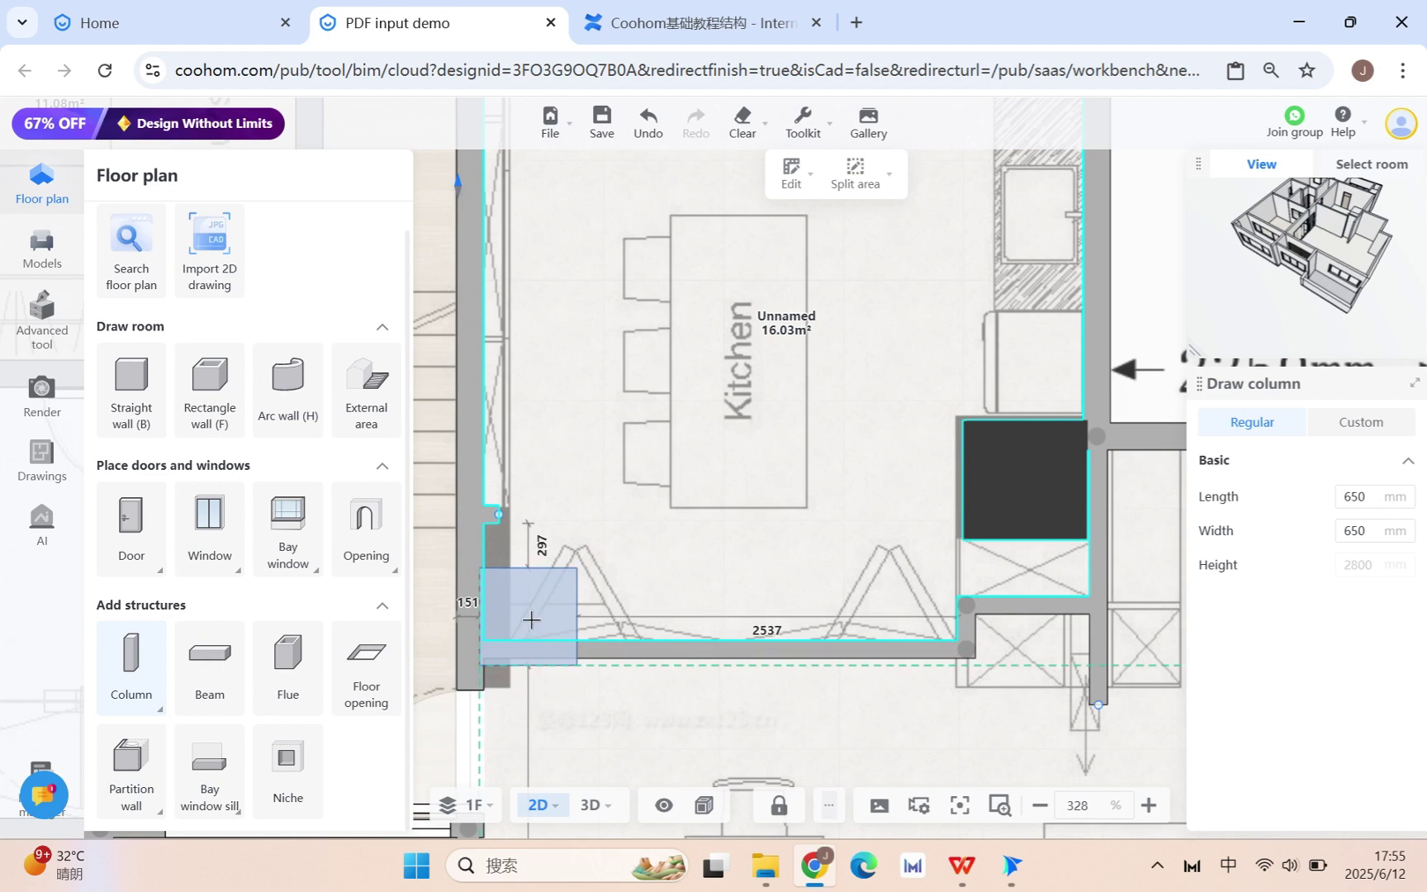
{"action": "left_click", "coordinate": [531, 618]}
{"action": "scroll", "coordinate": [531, 618], "scroll_direction": "up", "scroll_amount": 2}
{"action": "left_click", "coordinate": [582, 615]}
{"action": "left_click_drag", "start_coordinate": [587, 616], "coordinate": [507, 615]}
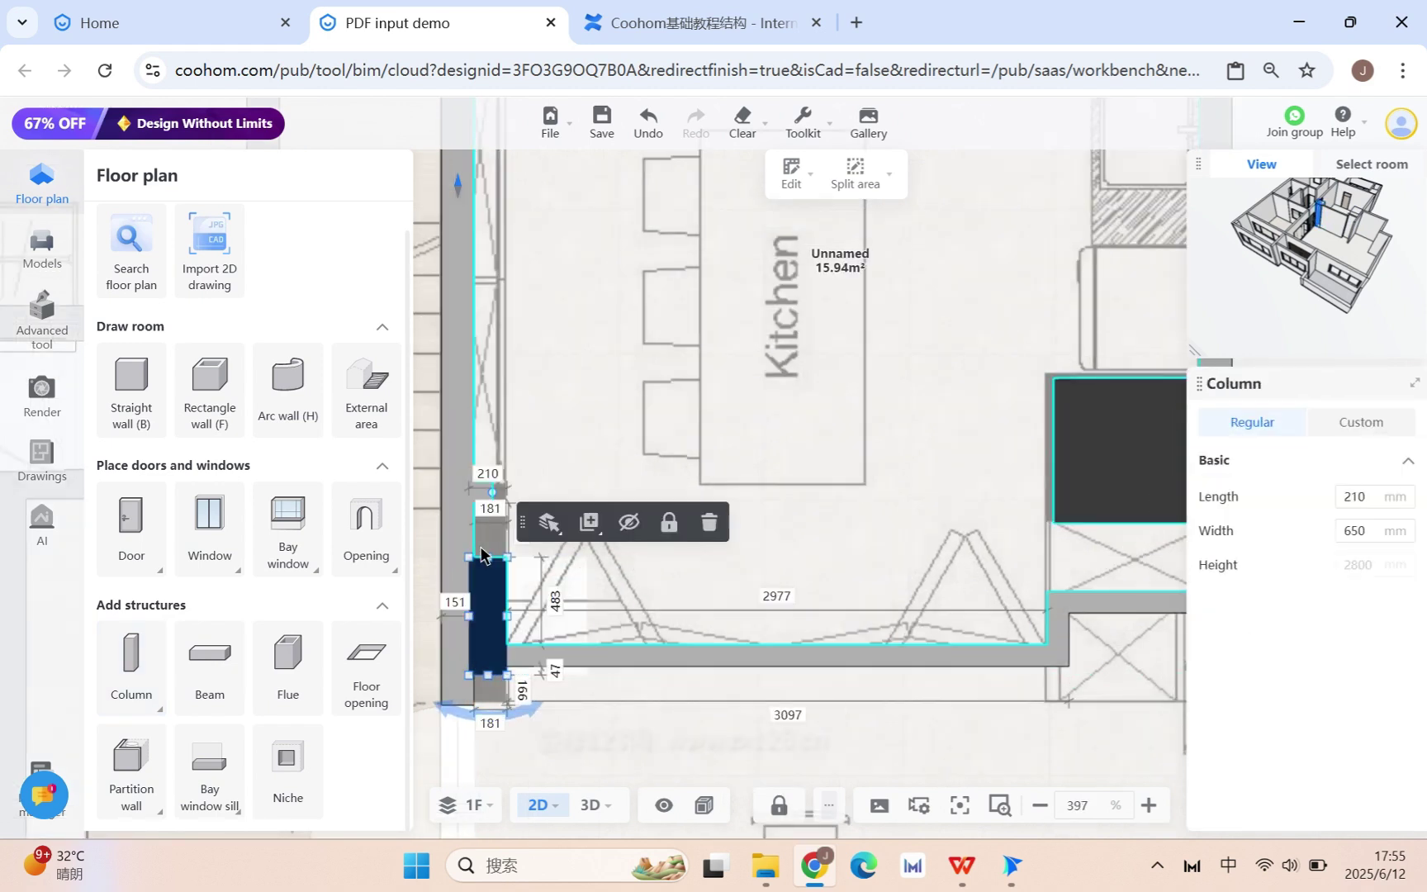
Delete the short wall stub above the new column and stretch the column at both ends to a width of 1198 mm
{"action": "left_click", "coordinate": [489, 499]}
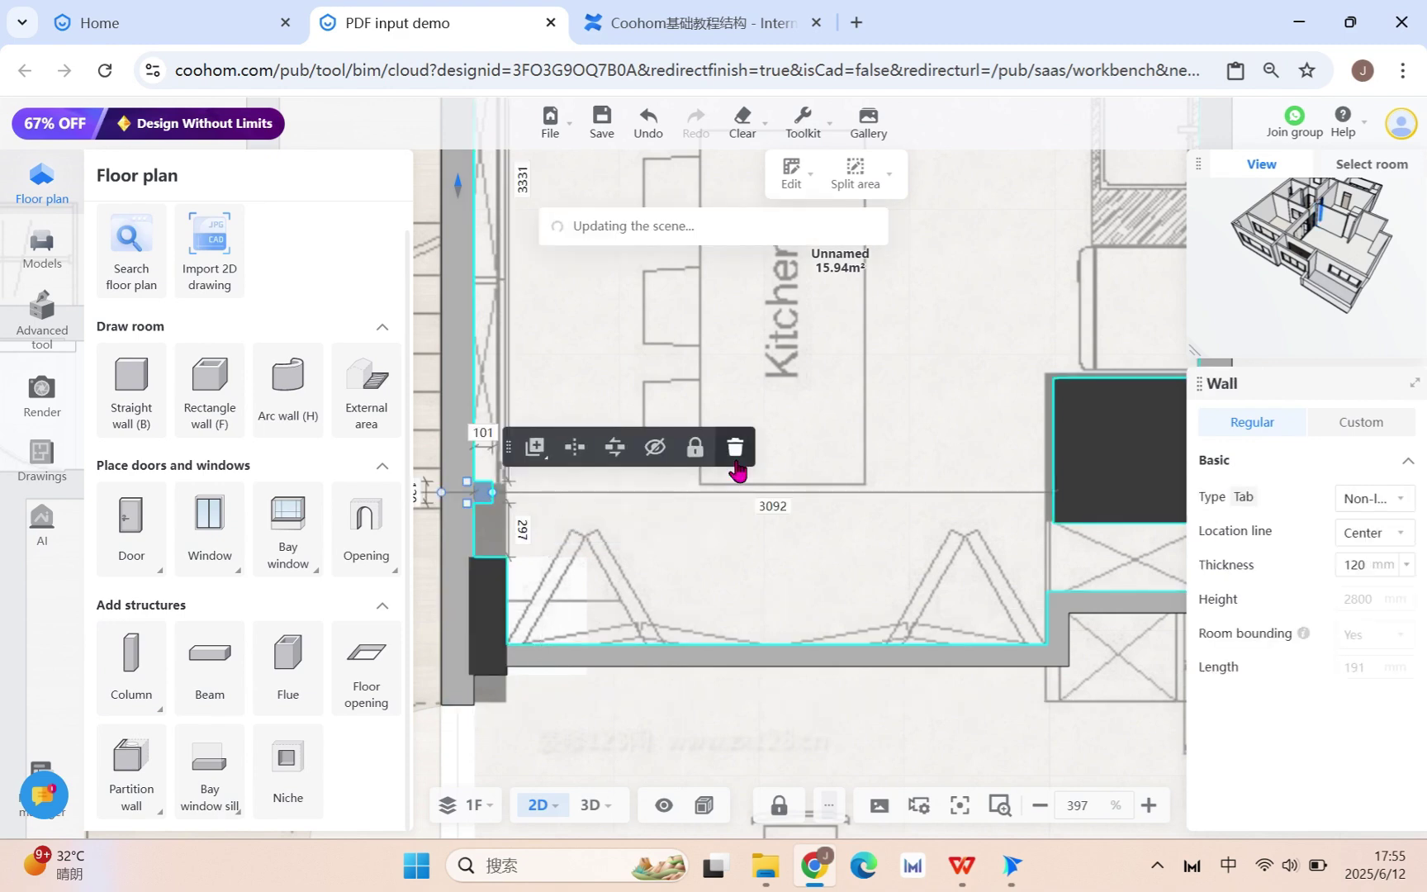
{"action": "left_click", "coordinate": [514, 573]}
{"action": "left_click", "coordinate": [492, 570]}
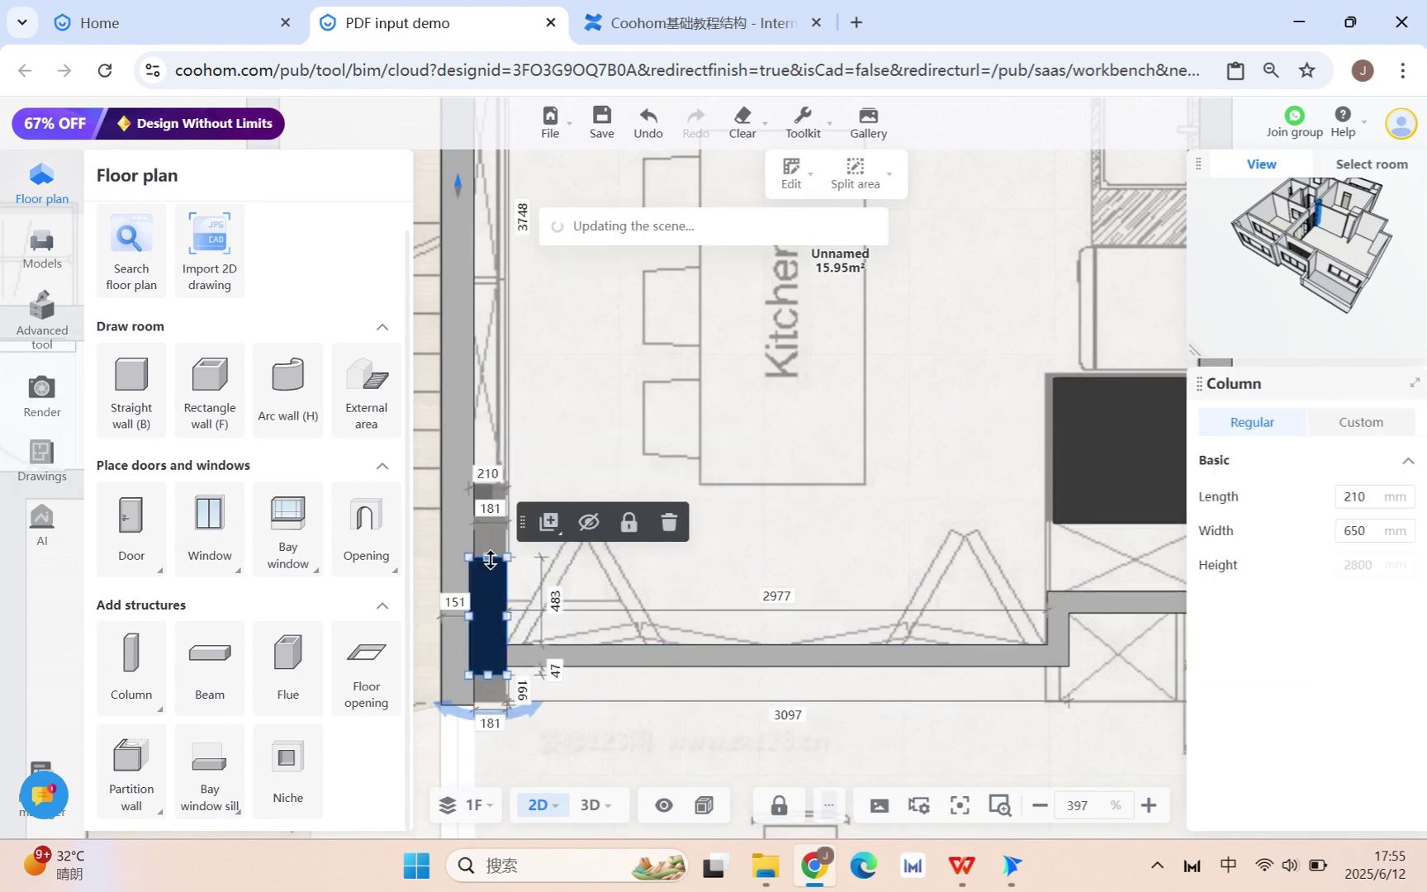
{"action": "left_click_drag", "start_coordinate": [490, 559], "coordinate": [490, 485]}
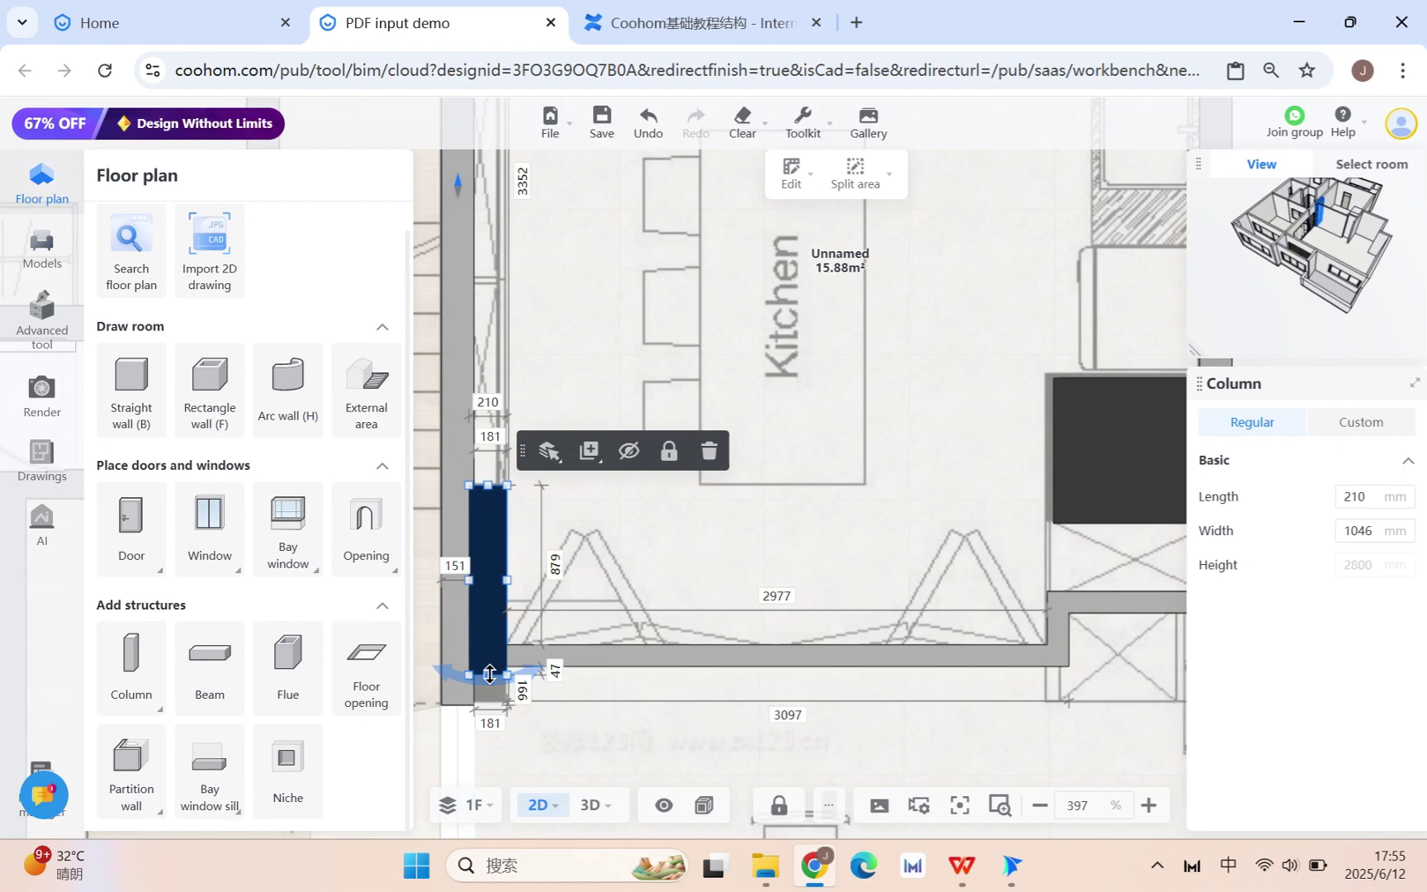
{"action": "left_click_drag", "start_coordinate": [490, 673], "coordinate": [490, 703]}
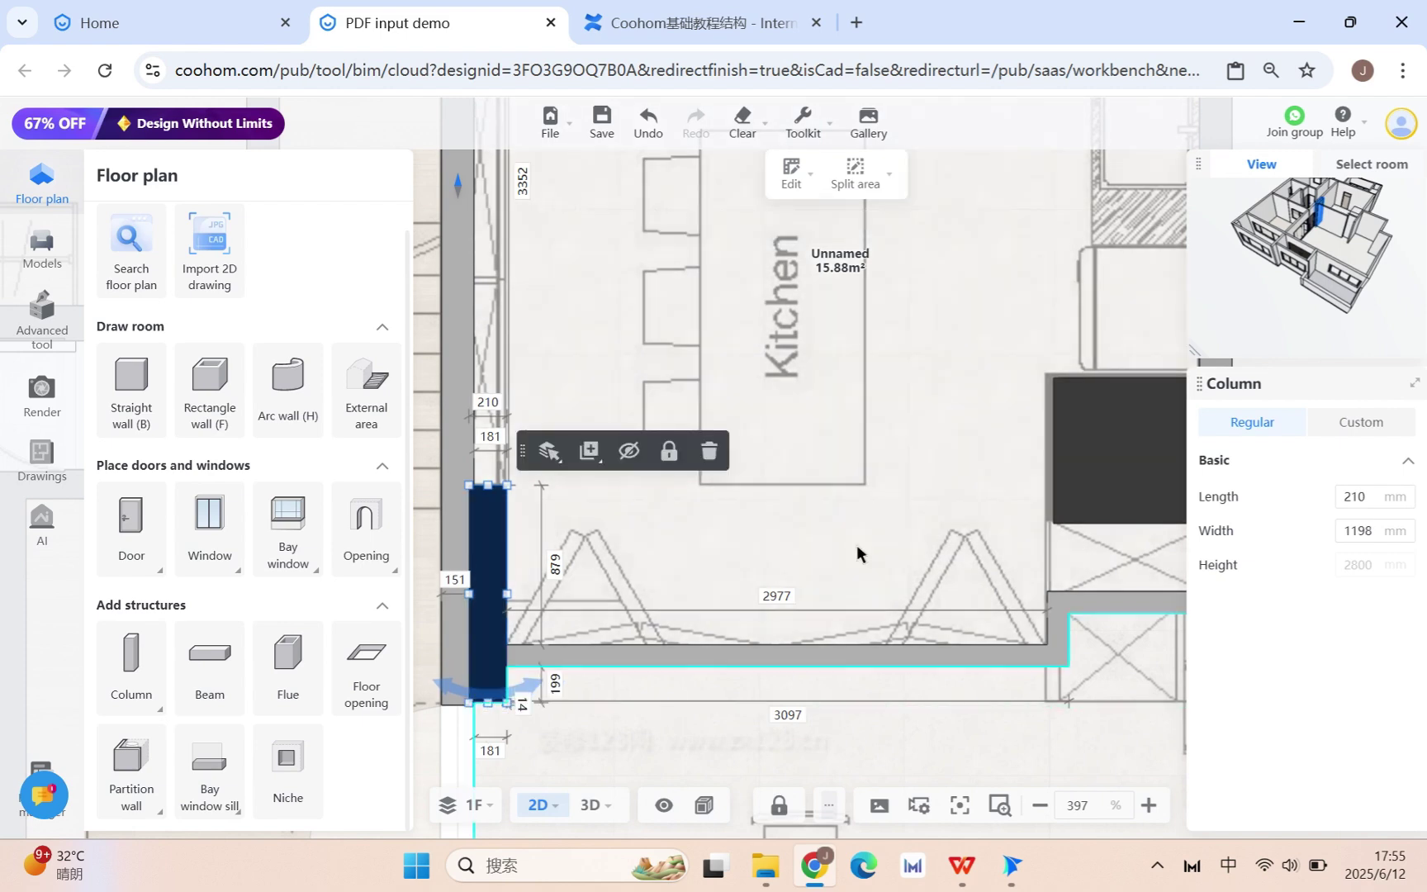
Draw a ceiling beam 300 mm wide and 600 mm high along the kitchen's folding-door wall, with Ortho enabled
{"action": "scroll", "coordinate": [817, 619], "scroll_direction": "down", "scroll_amount": 3}
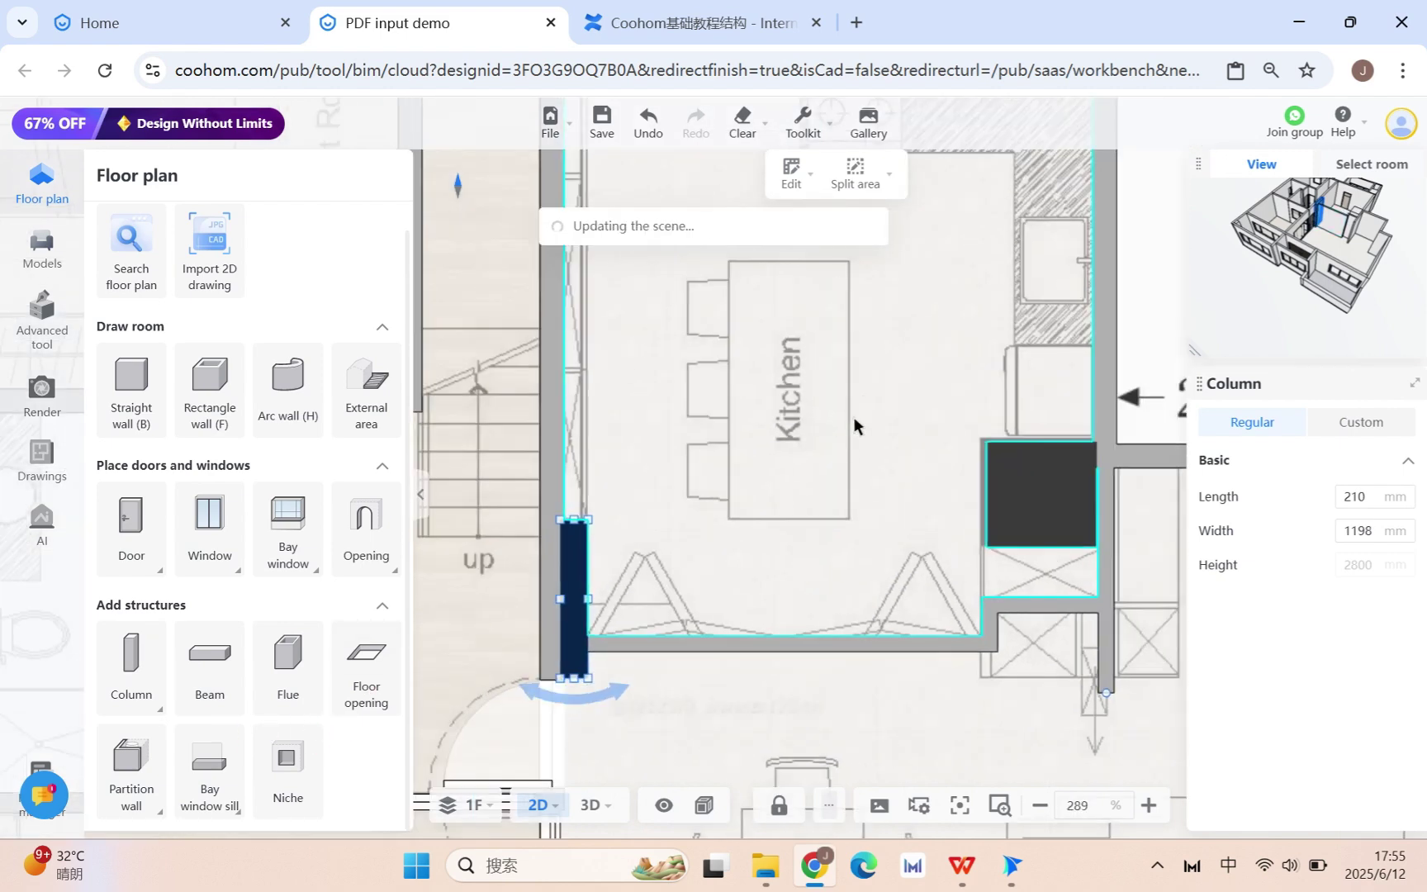
{"action": "left_click", "coordinate": [208, 657]}
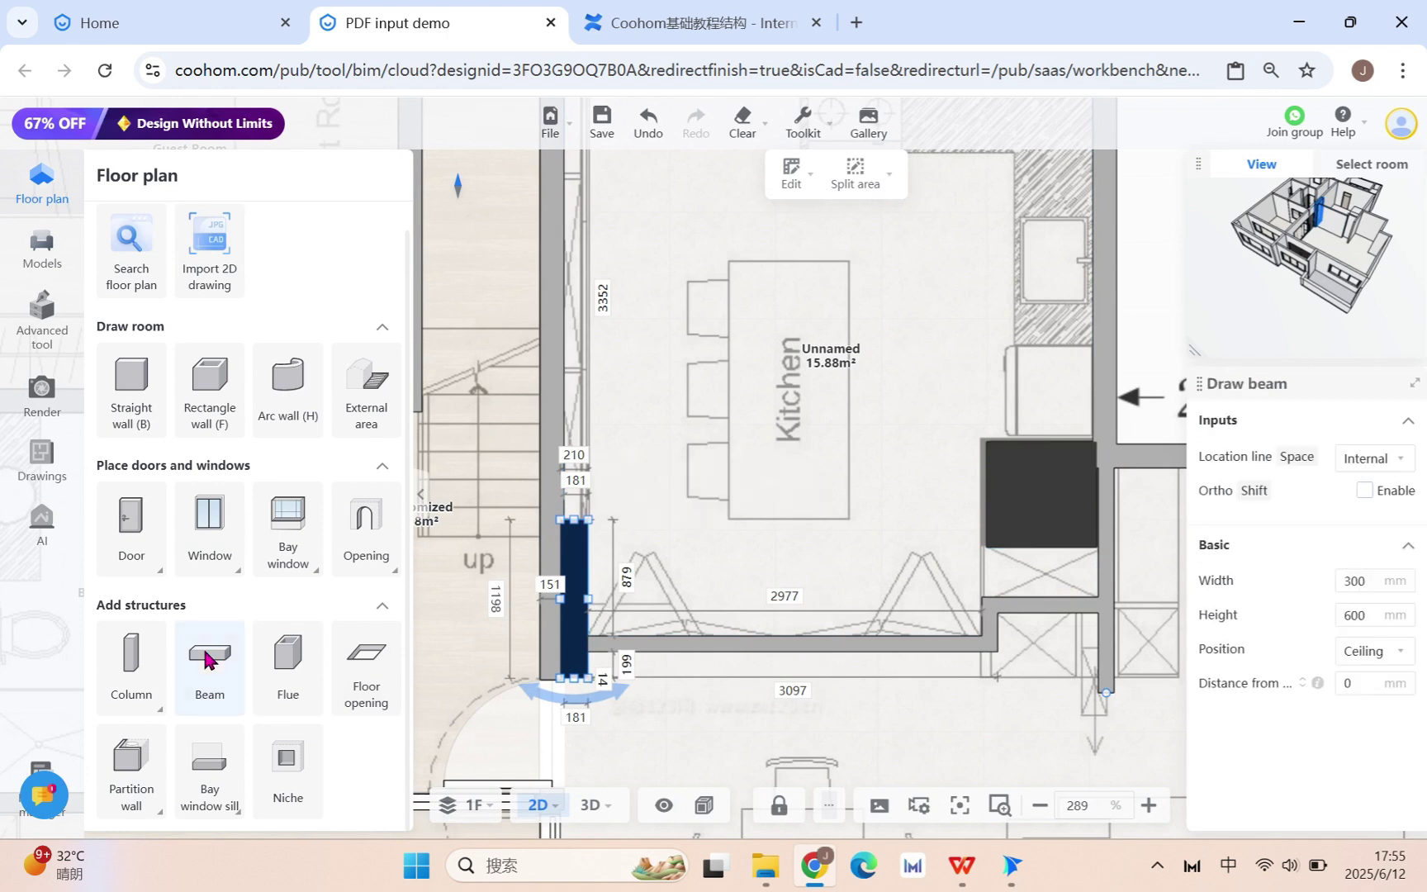
{"action": "left_click", "coordinate": [562, 635]}
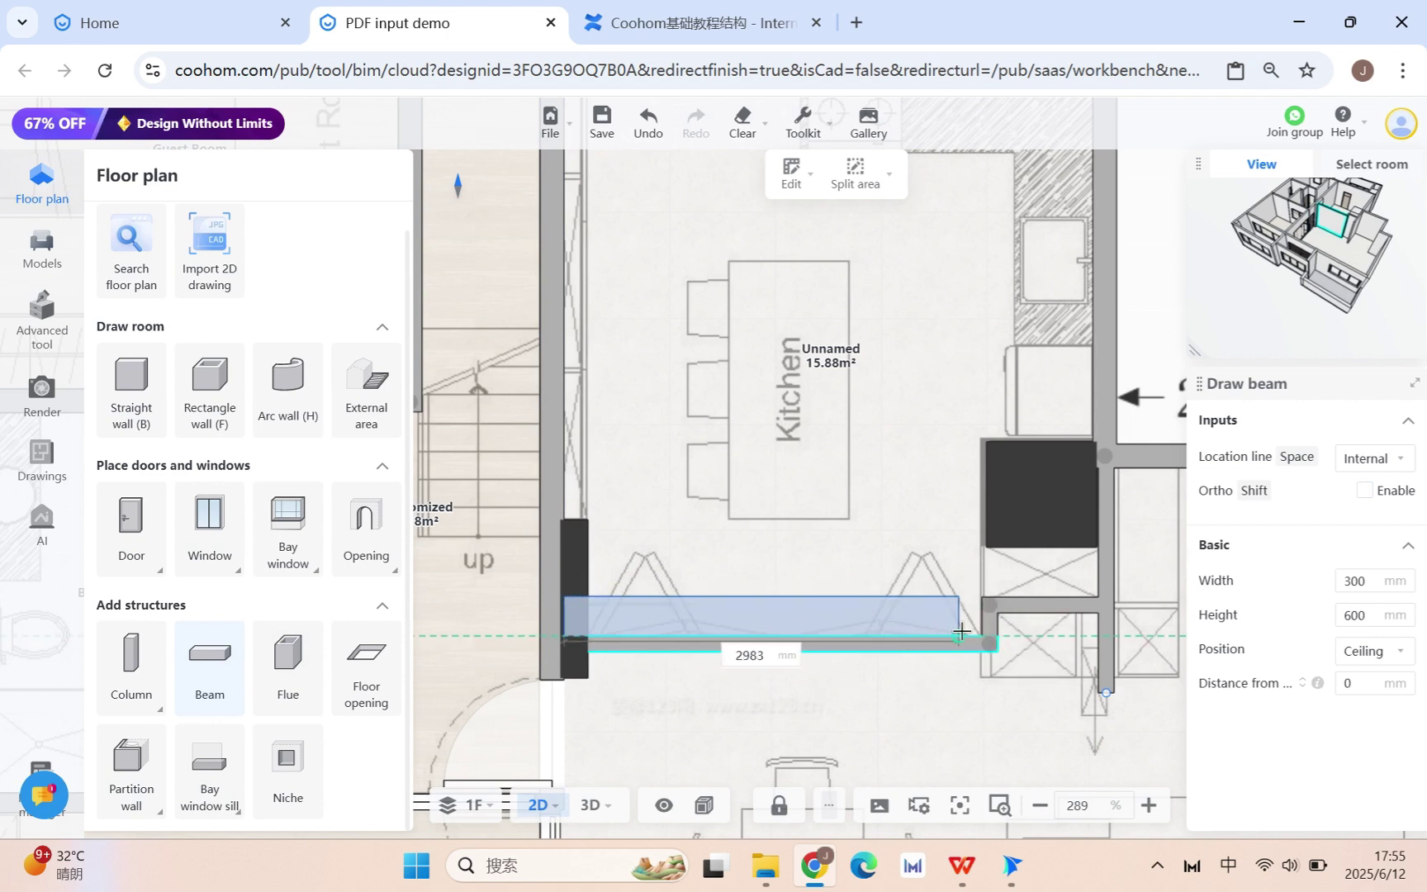
{"action": "left_click", "coordinate": [1363, 492]}
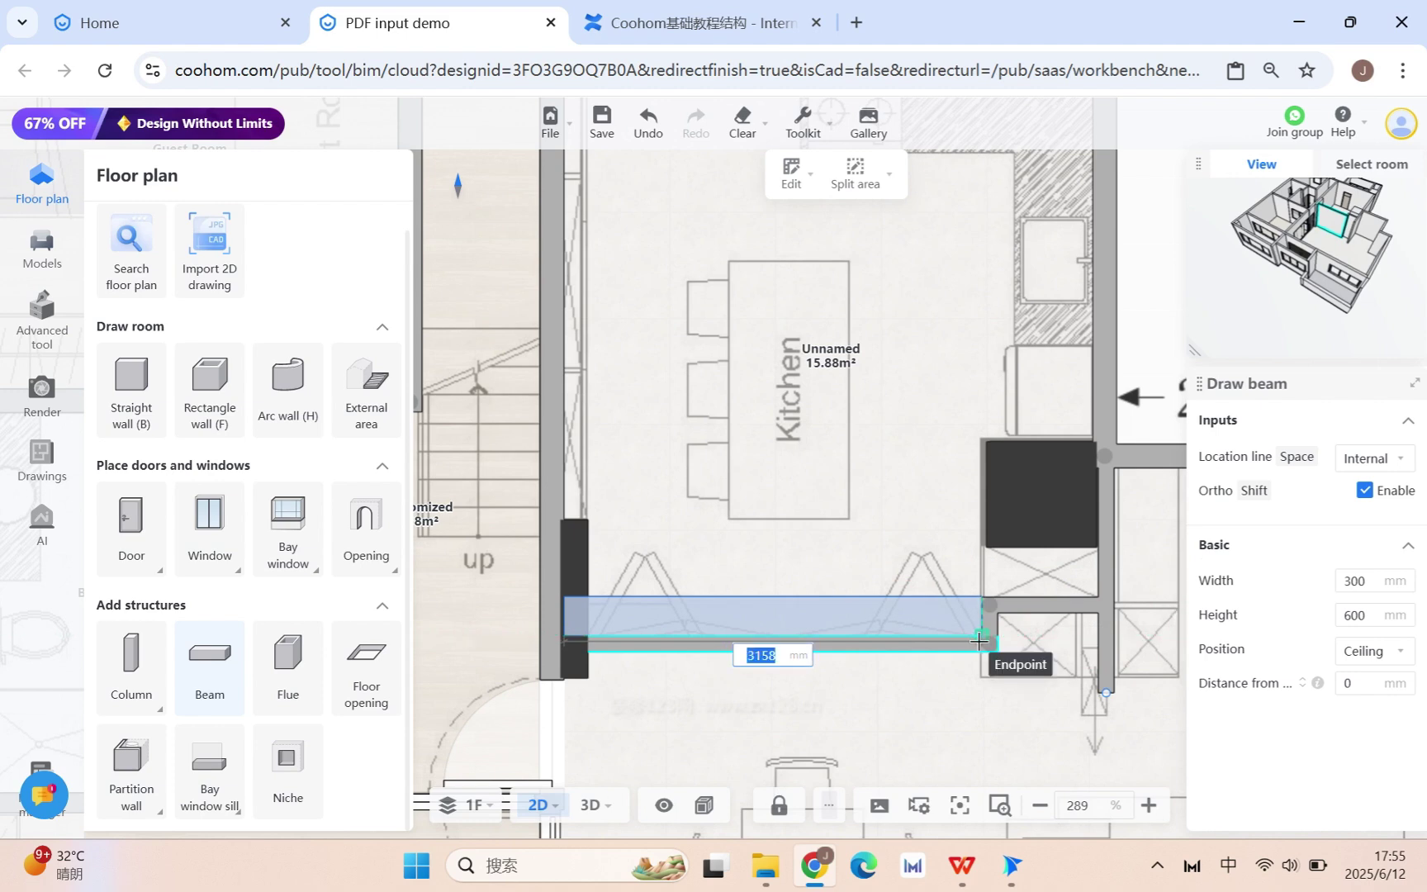
{"action": "left_click", "coordinate": [978, 641]}
{"action": "left_click", "coordinate": [593, 634]}
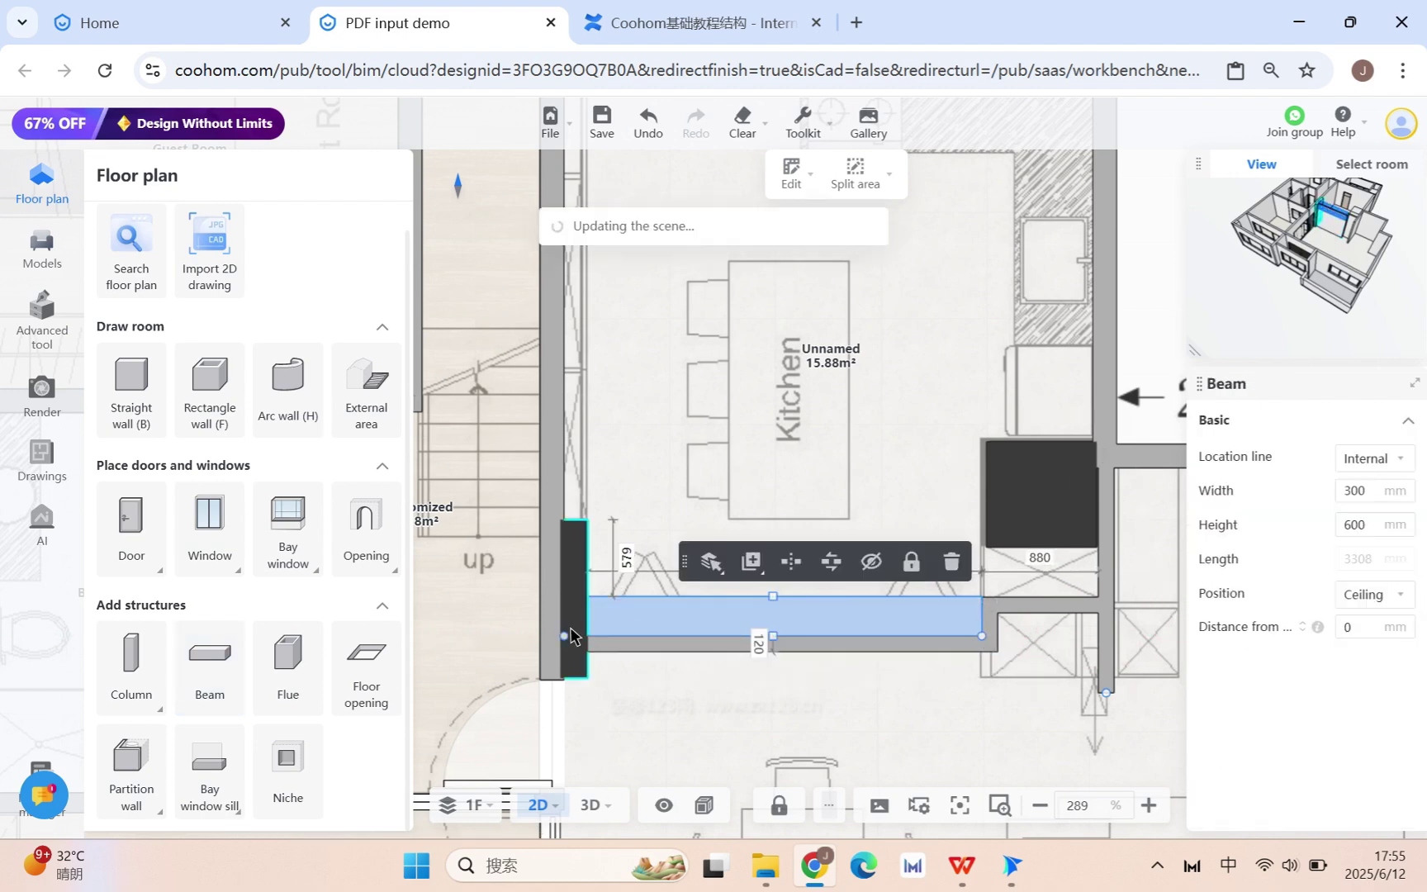
{"action": "scroll", "coordinate": [847, 717], "scroll_direction": "down", "scroll_amount": 4}
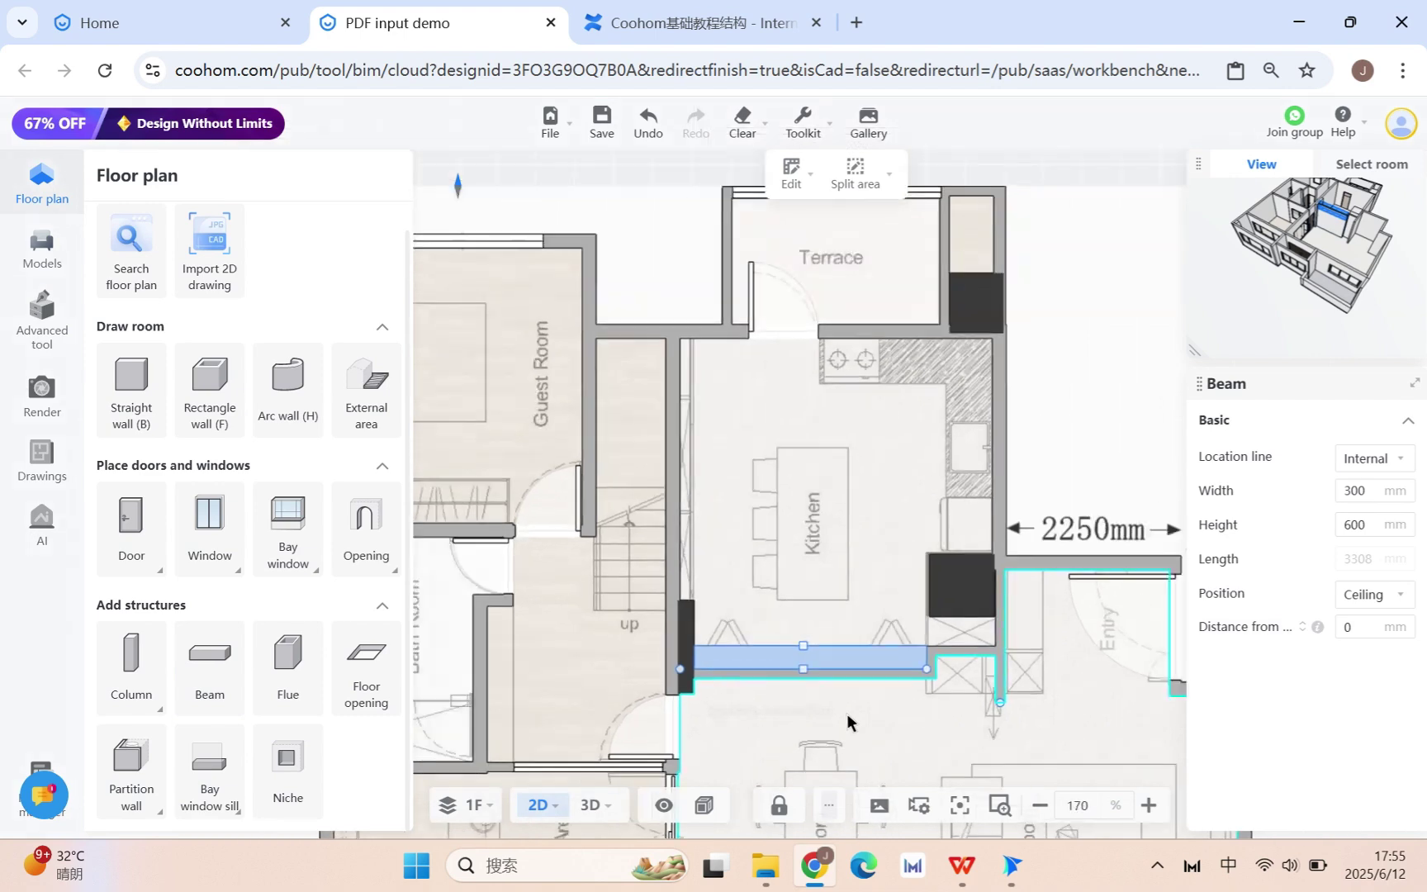
{"action": "scroll", "coordinate": [752, 526], "scroll_direction": "down", "scroll_amount": 2}
{"action": "left_click_drag", "start_coordinate": [1078, 483], "coordinate": [1051, 389]}
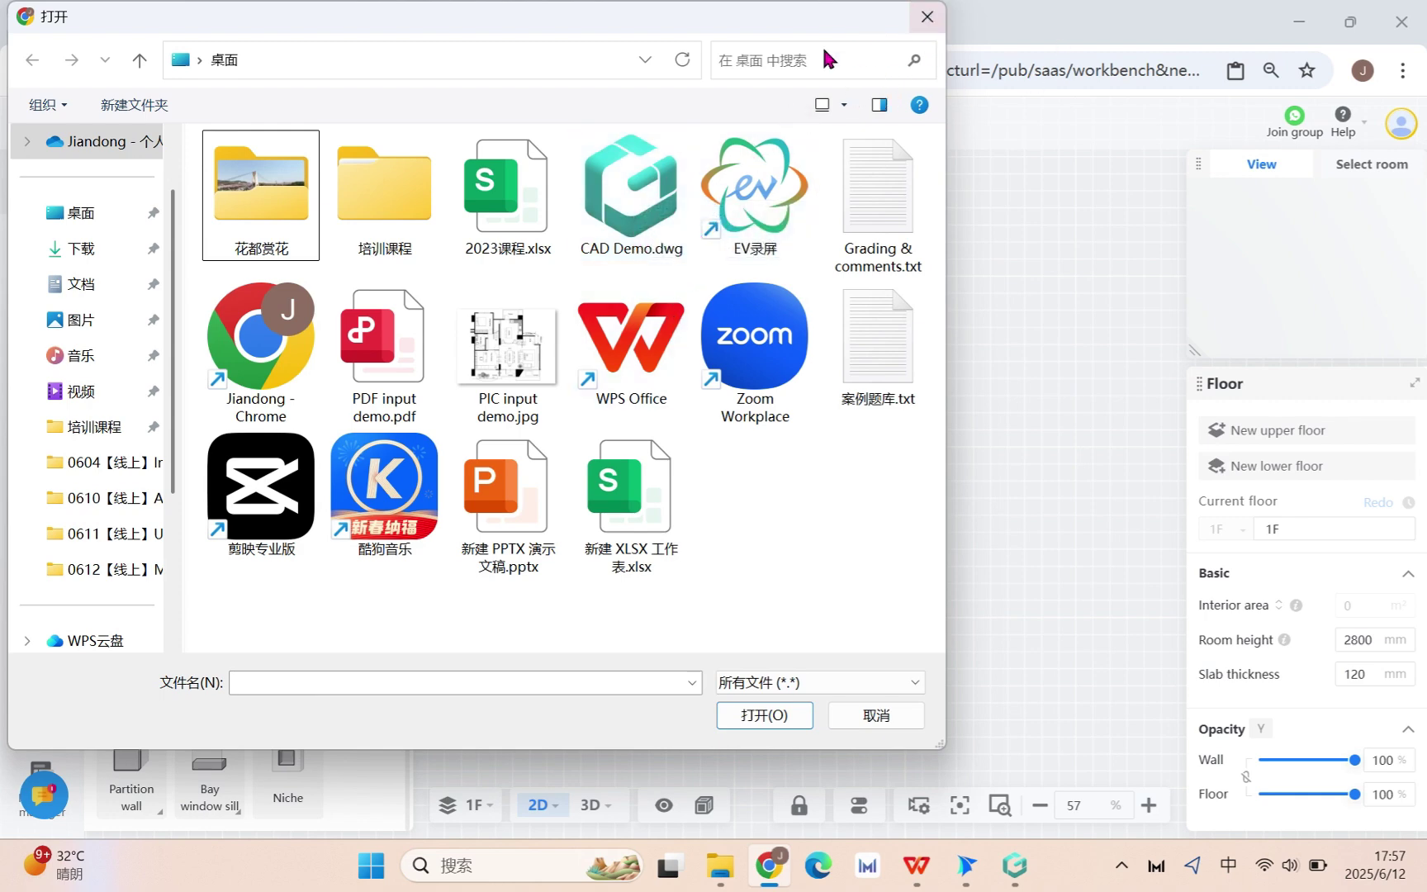
Dismiss the file picker, switch to the CAD viewer and examine the walls, windows and door openings in CAD Demo.dwg
{"action": "left_click", "coordinate": [926, 16]}
{"action": "left_click", "coordinate": [1018, 862]}
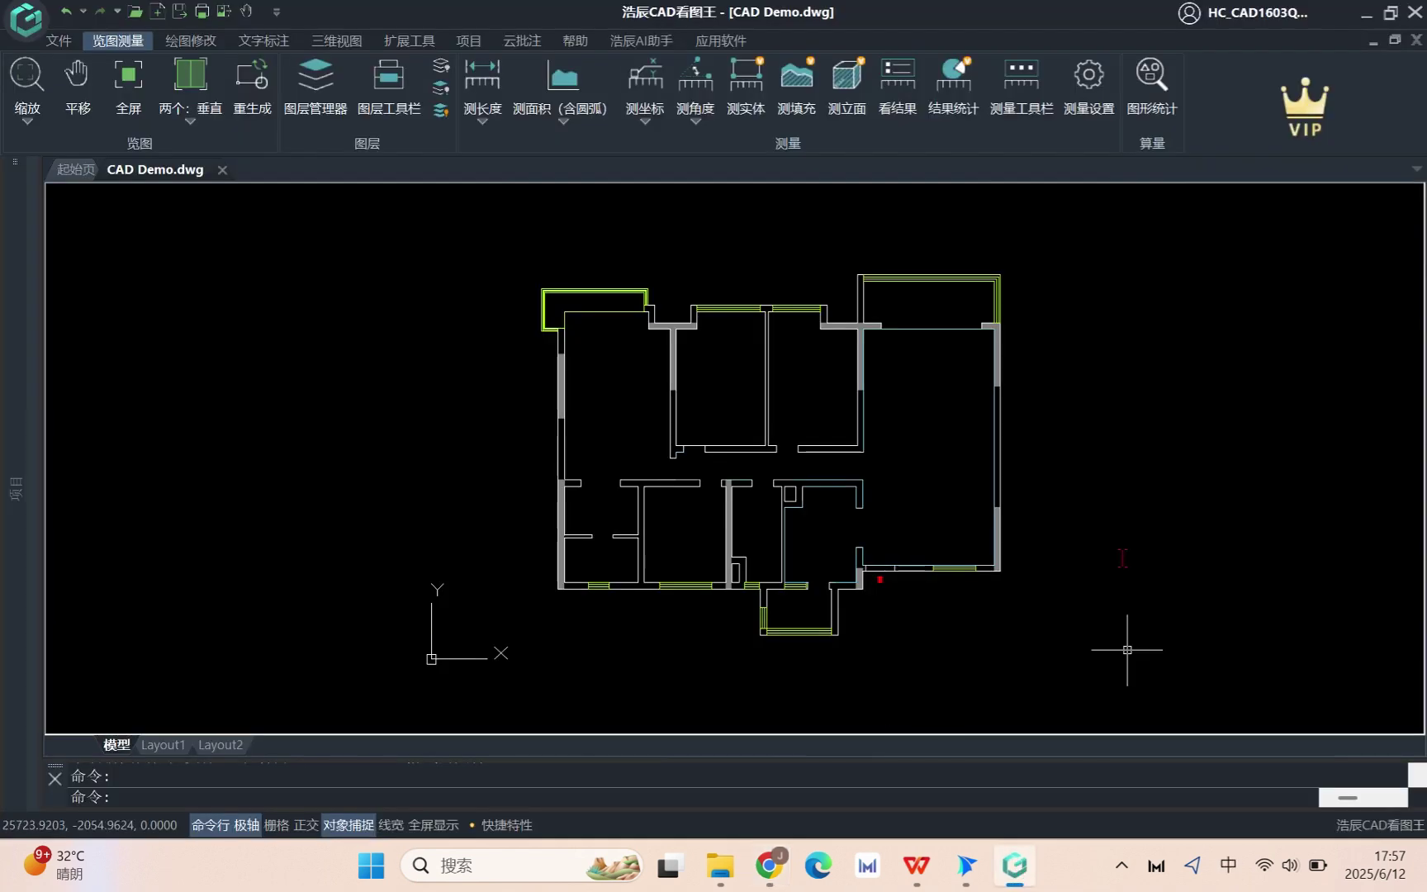
{"action": "scroll", "coordinate": [1058, 458], "scroll_direction": "down", "scroll_amount": 2}
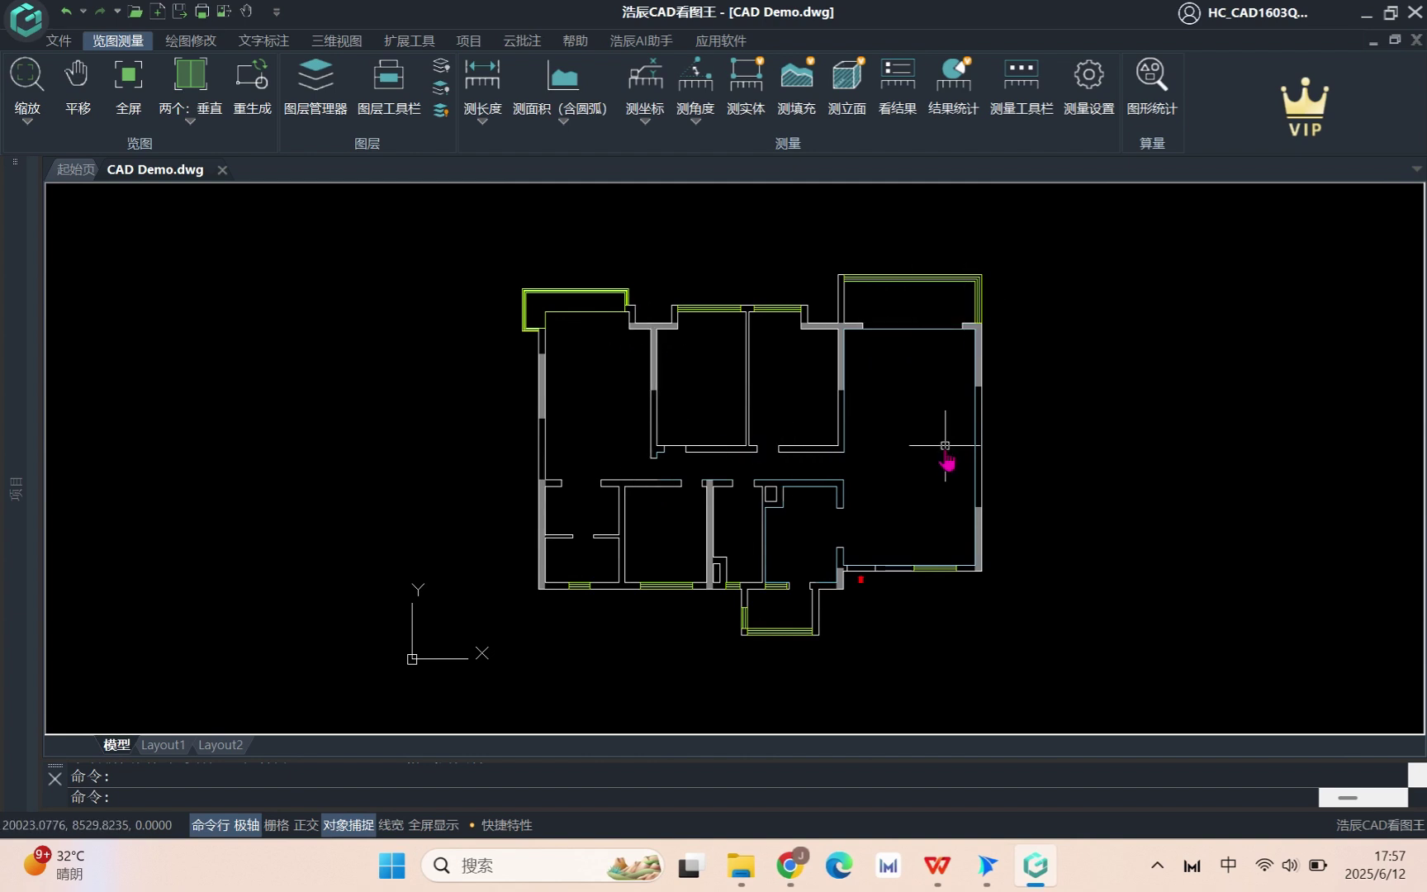
{"action": "scroll", "coordinate": [897, 519], "scroll_direction": "up", "scroll_amount": 2}
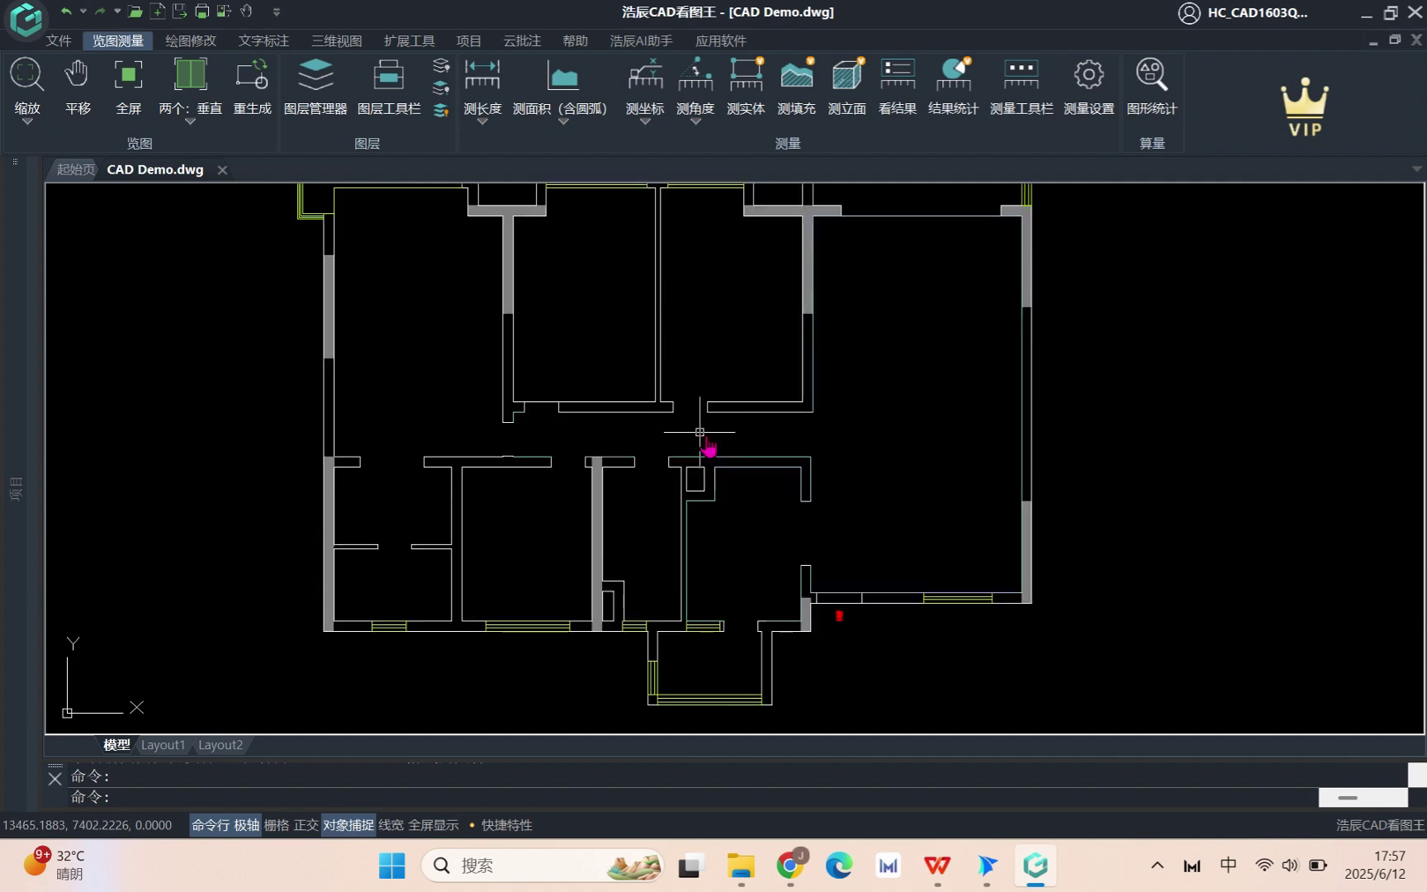
{"action": "scroll", "coordinate": [715, 428], "scroll_direction": "up", "scroll_amount": 2}
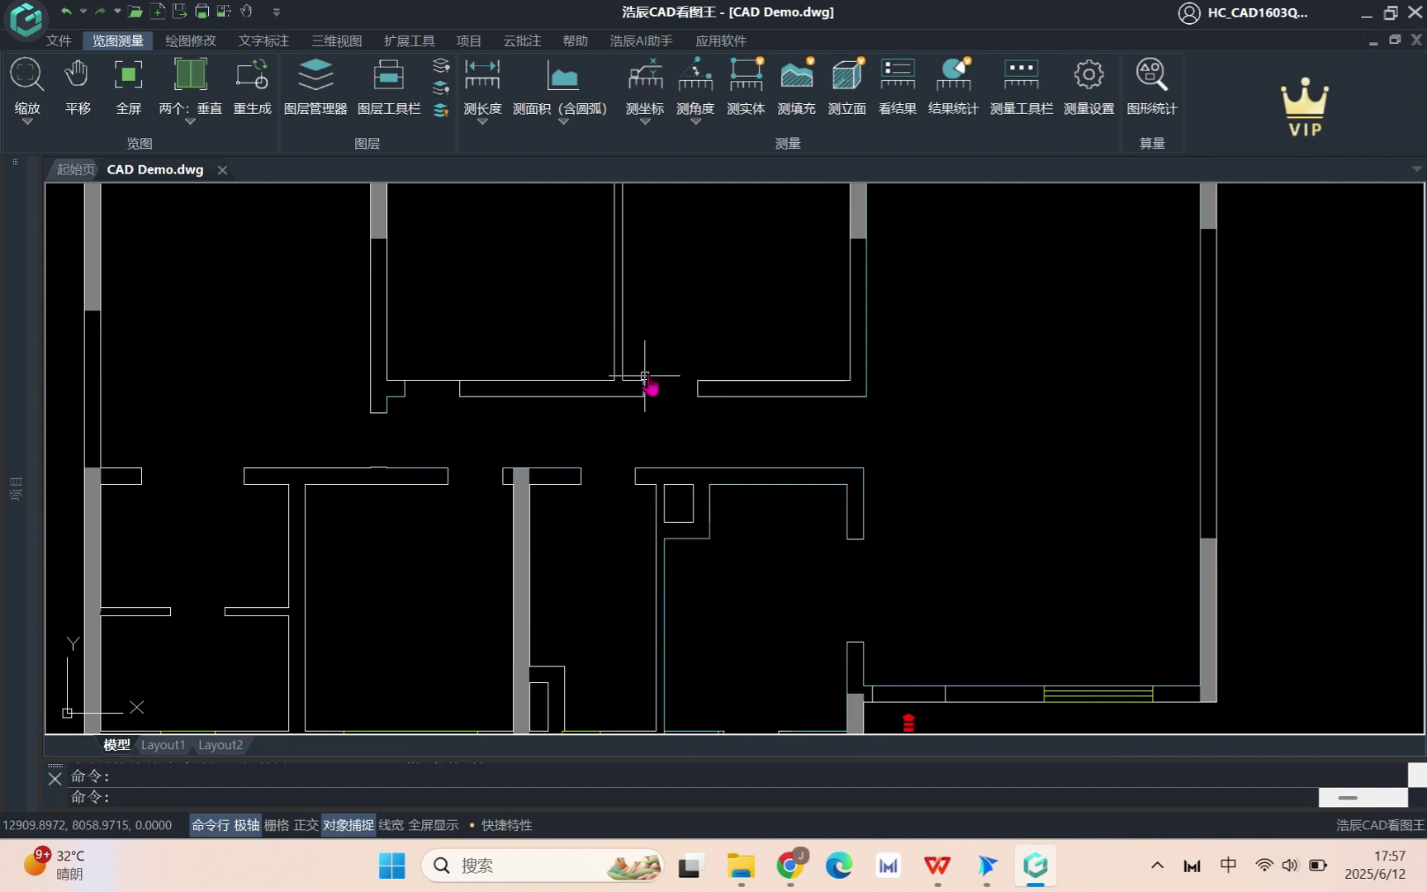
{"action": "scroll", "coordinate": [828, 598], "scroll_direction": "down", "scroll_amount": 2}
{"action": "scroll", "coordinate": [923, 529], "scroll_direction": "down", "scroll_amount": 2}
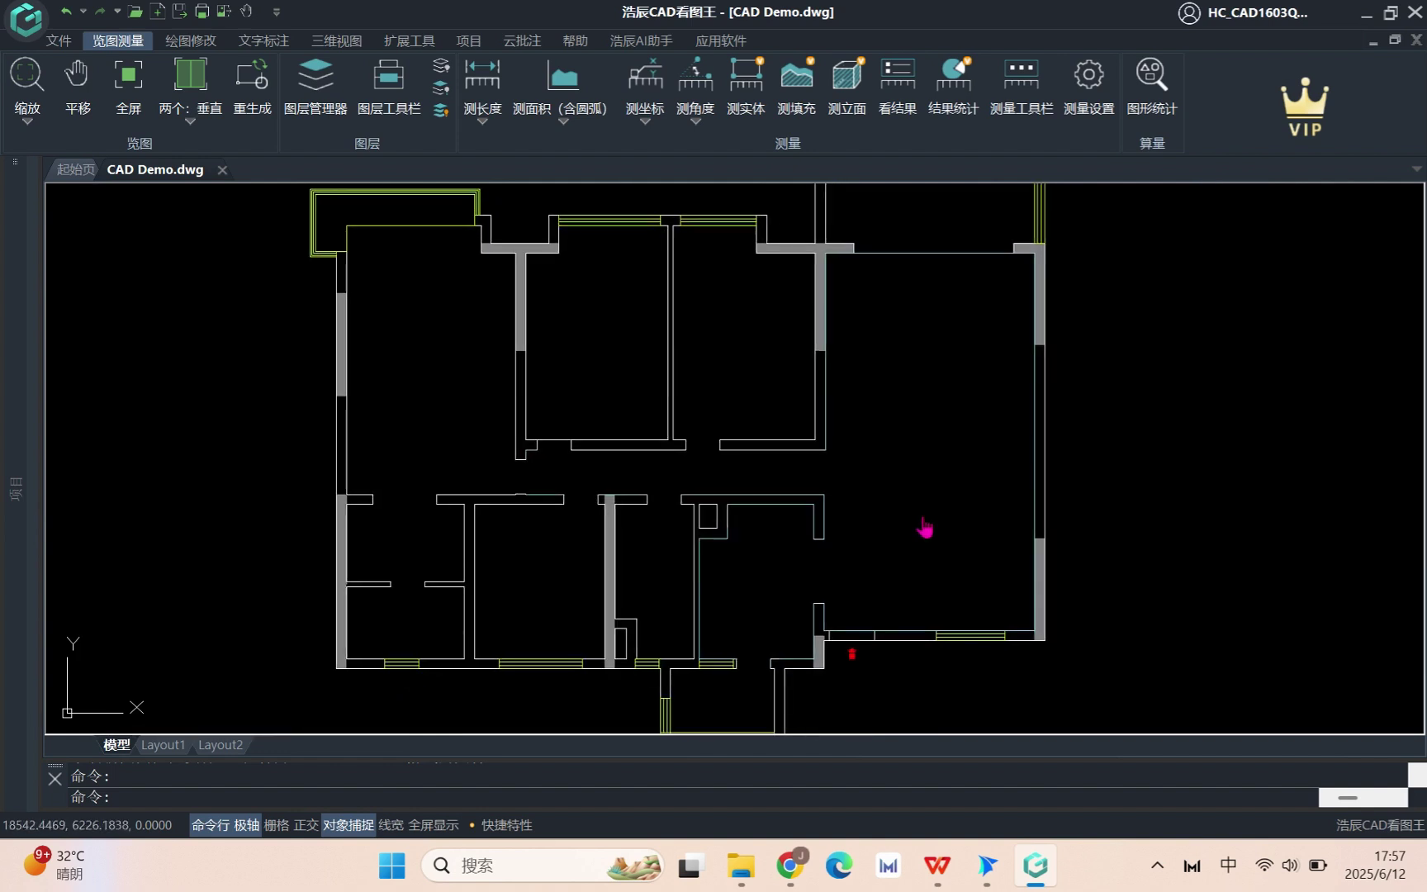
{"action": "scroll", "coordinate": [933, 436], "scroll_direction": "up", "scroll_amount": 2}
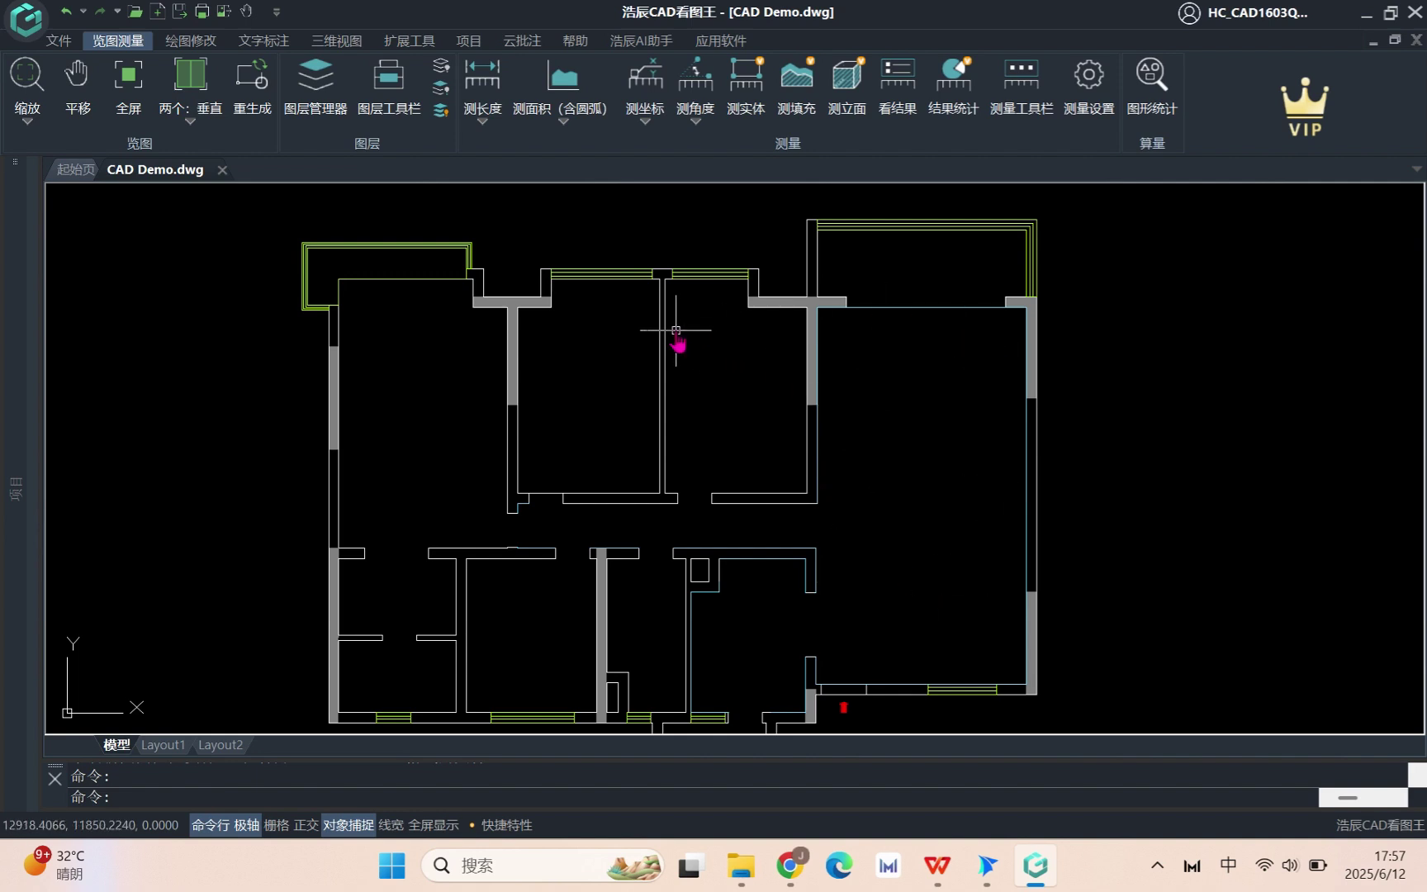
{"action": "scroll", "coordinate": [671, 332], "scroll_direction": "up", "scroll_amount": 2}
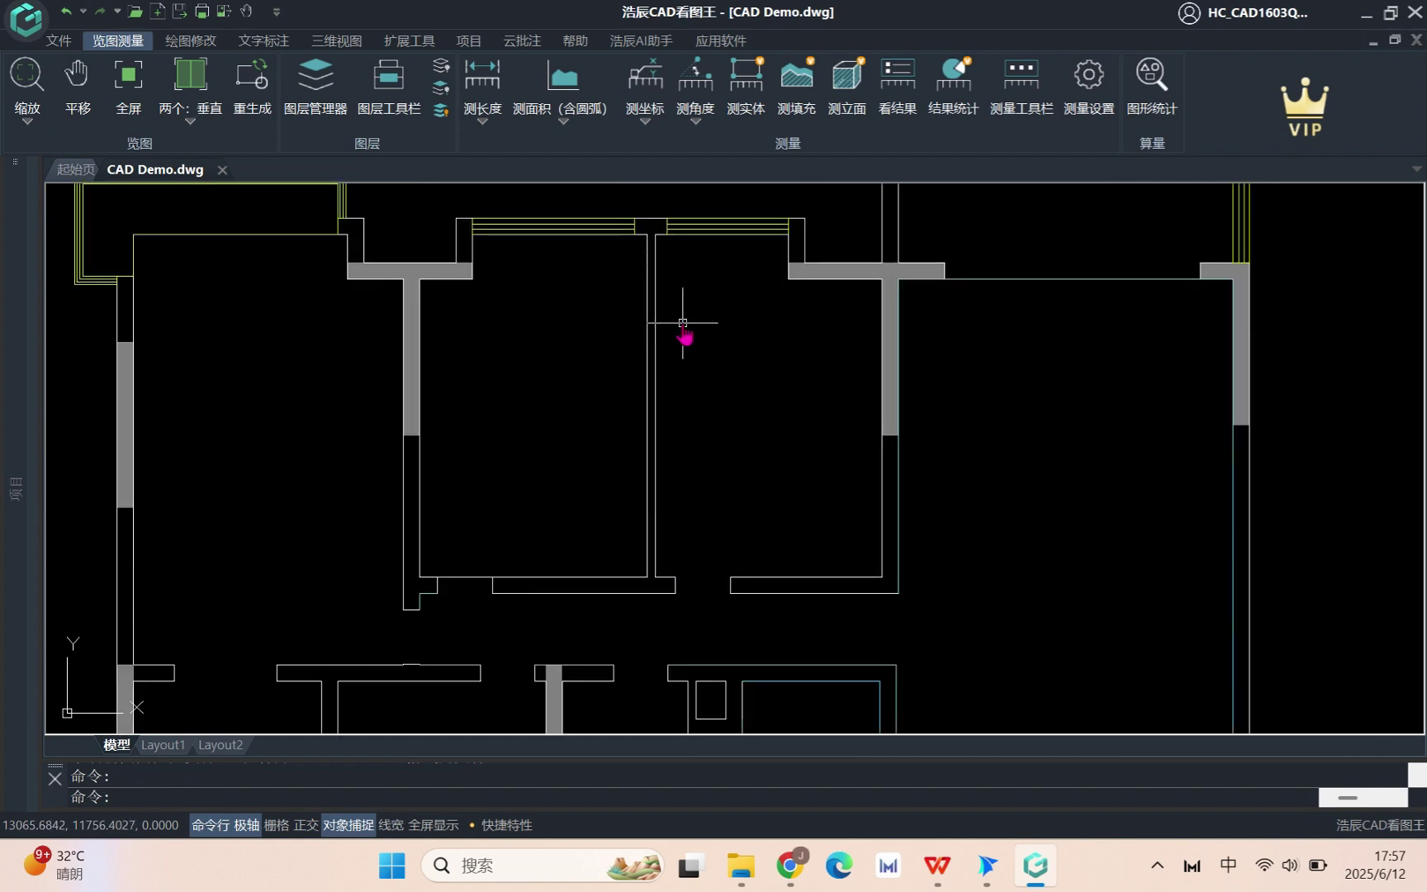
{"action": "scroll", "coordinate": [715, 512], "scroll_direction": "down", "scroll_amount": 2}
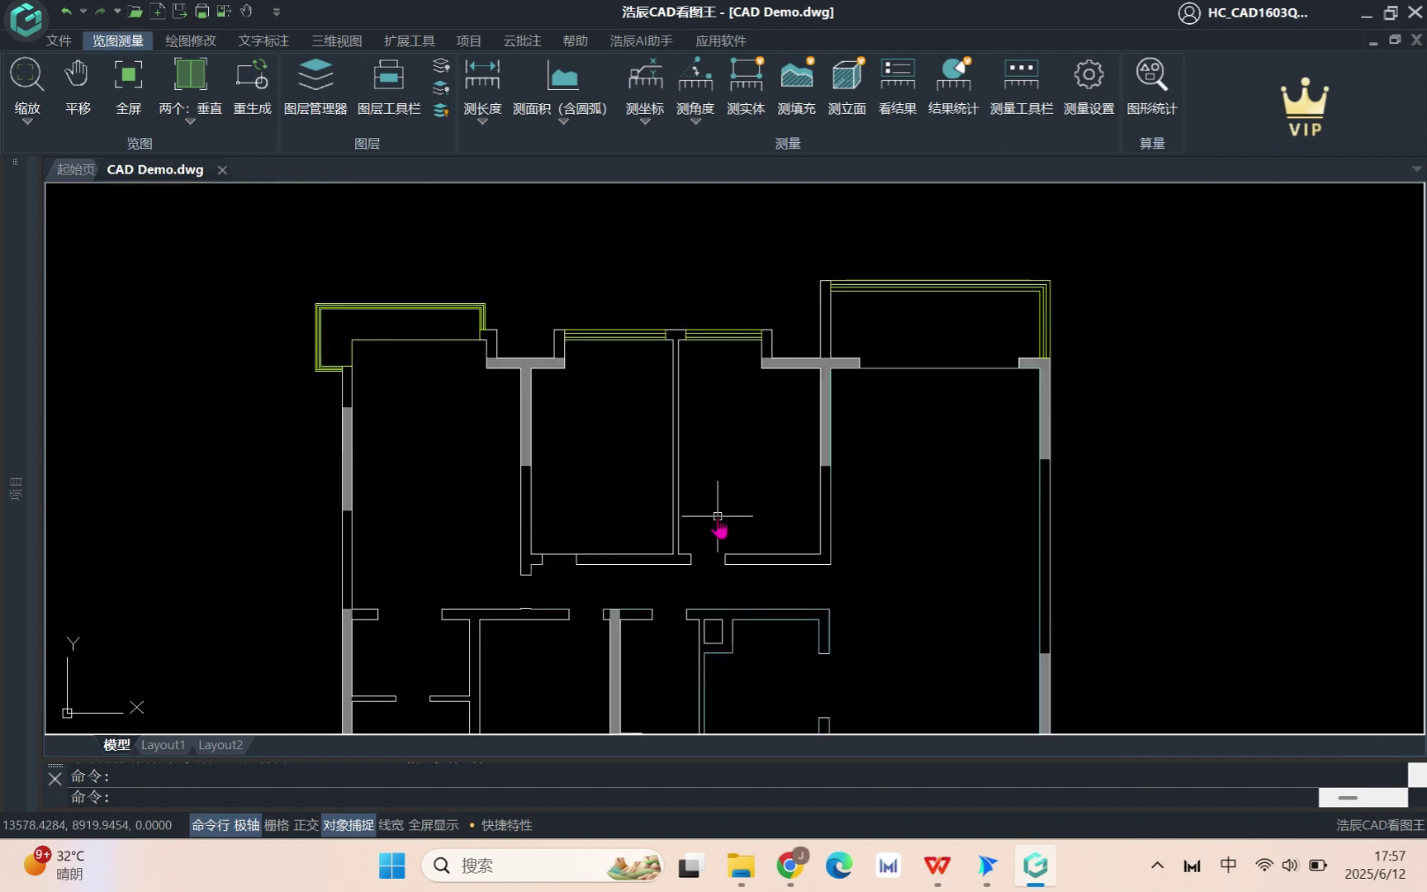
Quit the CAD viewer without saving the drawing and load CAD Demo.dwg as a 2D drawing import in Coohom
{"action": "left_click", "coordinate": [1416, 40]}
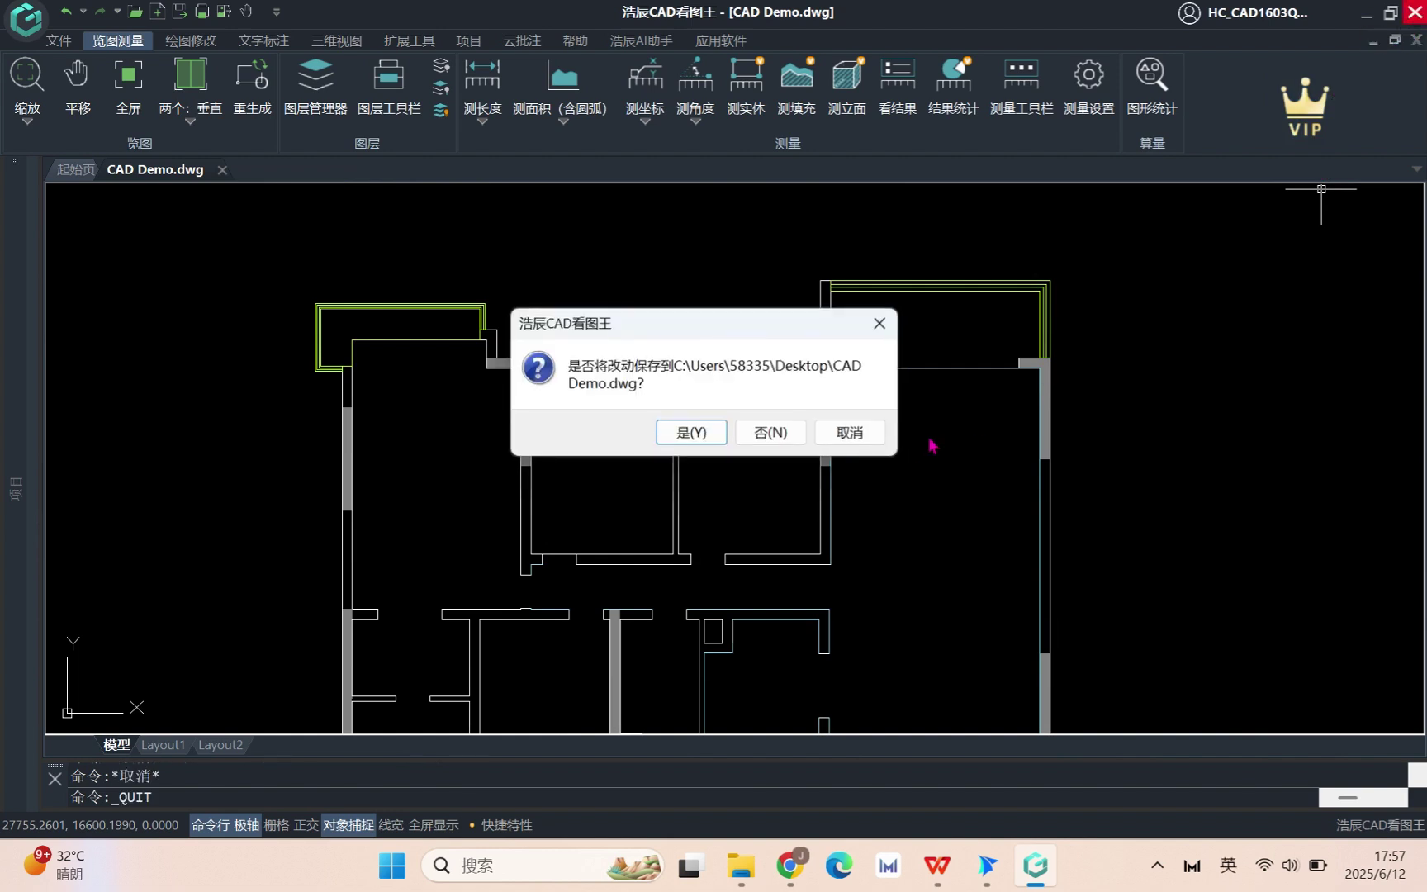
{"action": "left_click", "coordinate": [772, 438]}
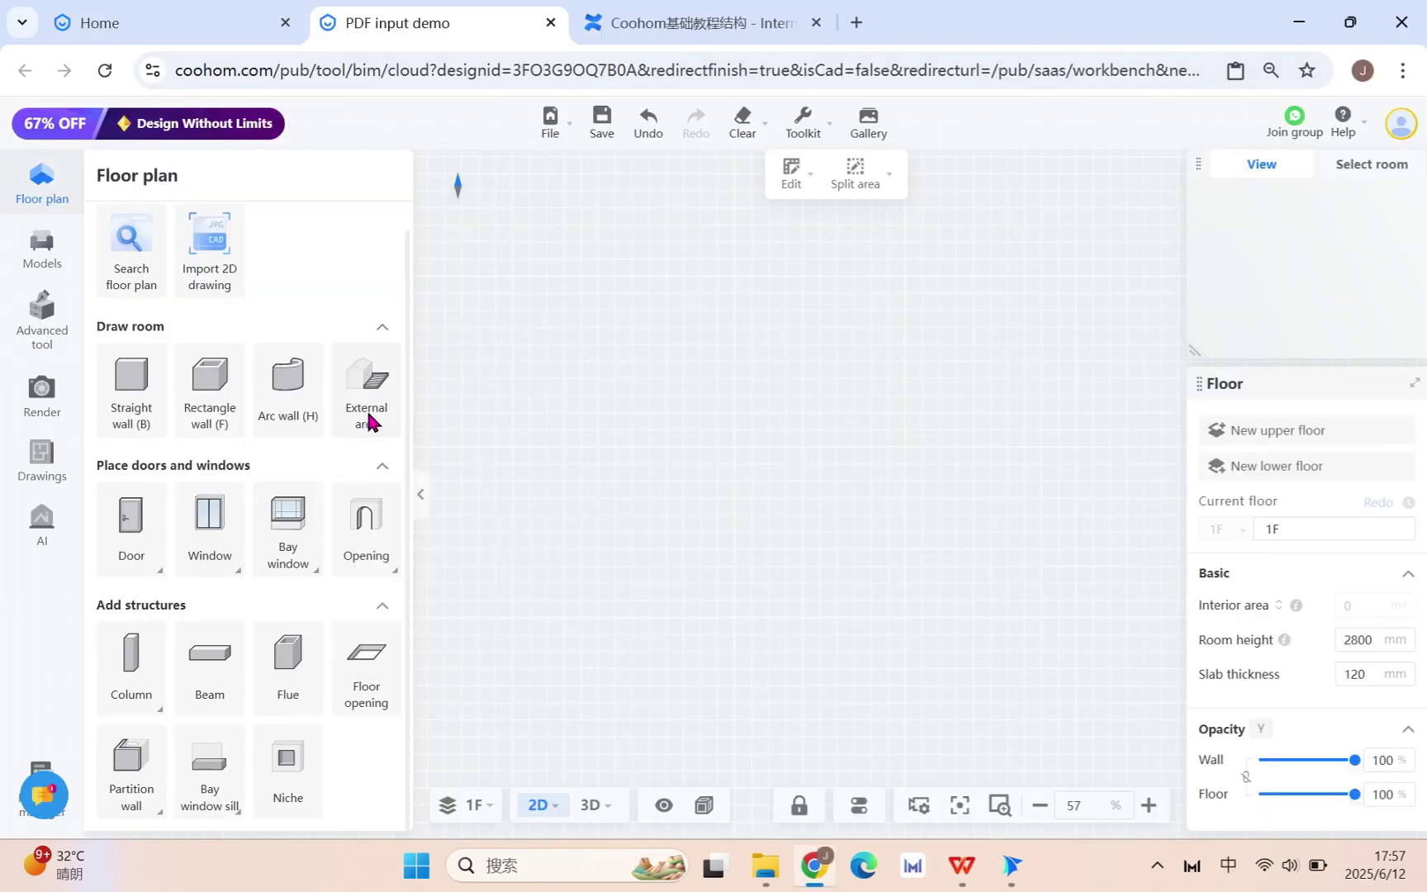
{"action": "left_click", "coordinate": [206, 224]}
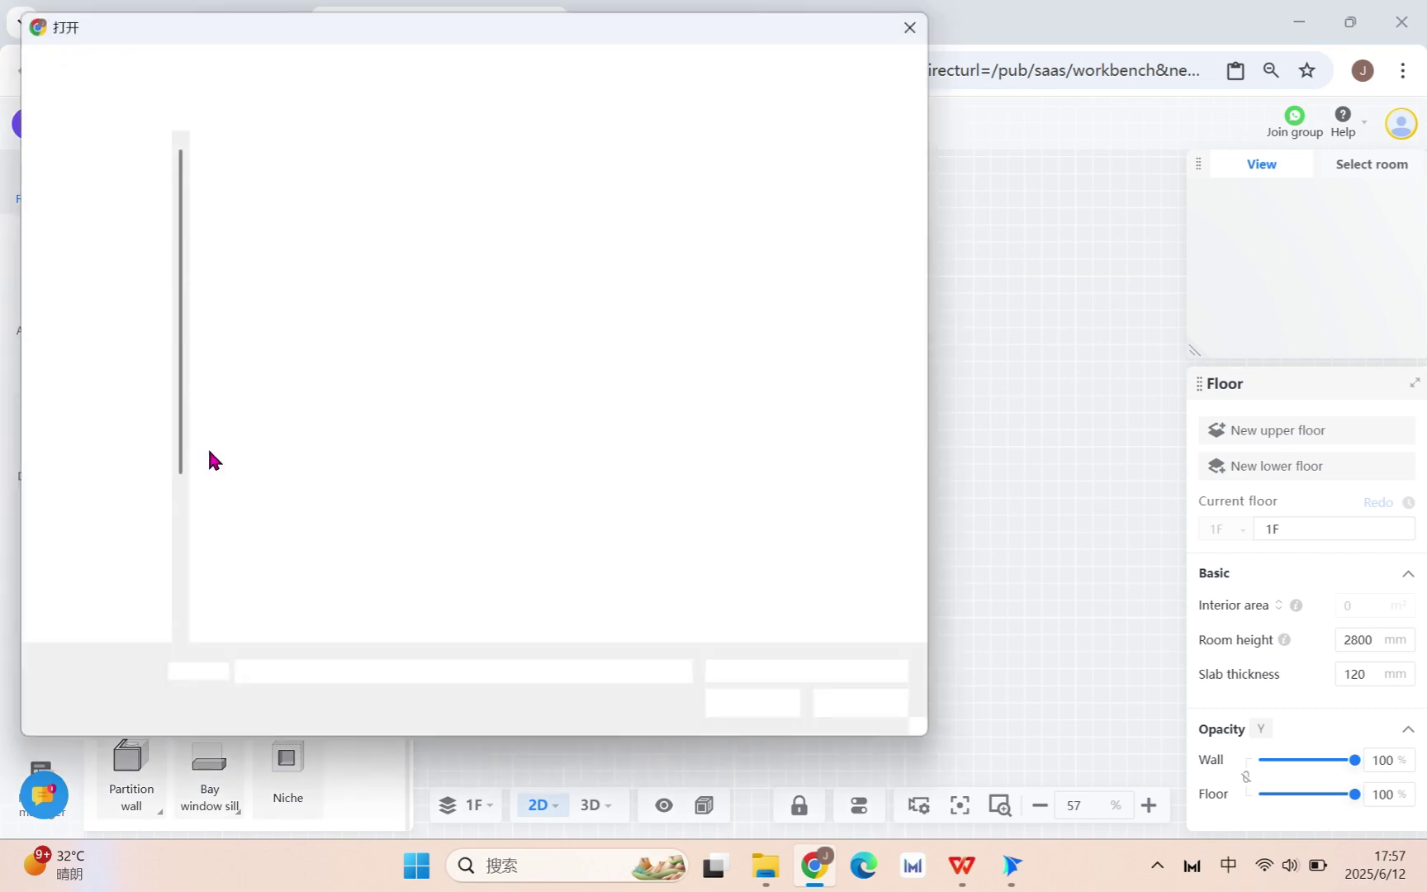
{"action": "left_click", "coordinate": [621, 211]}
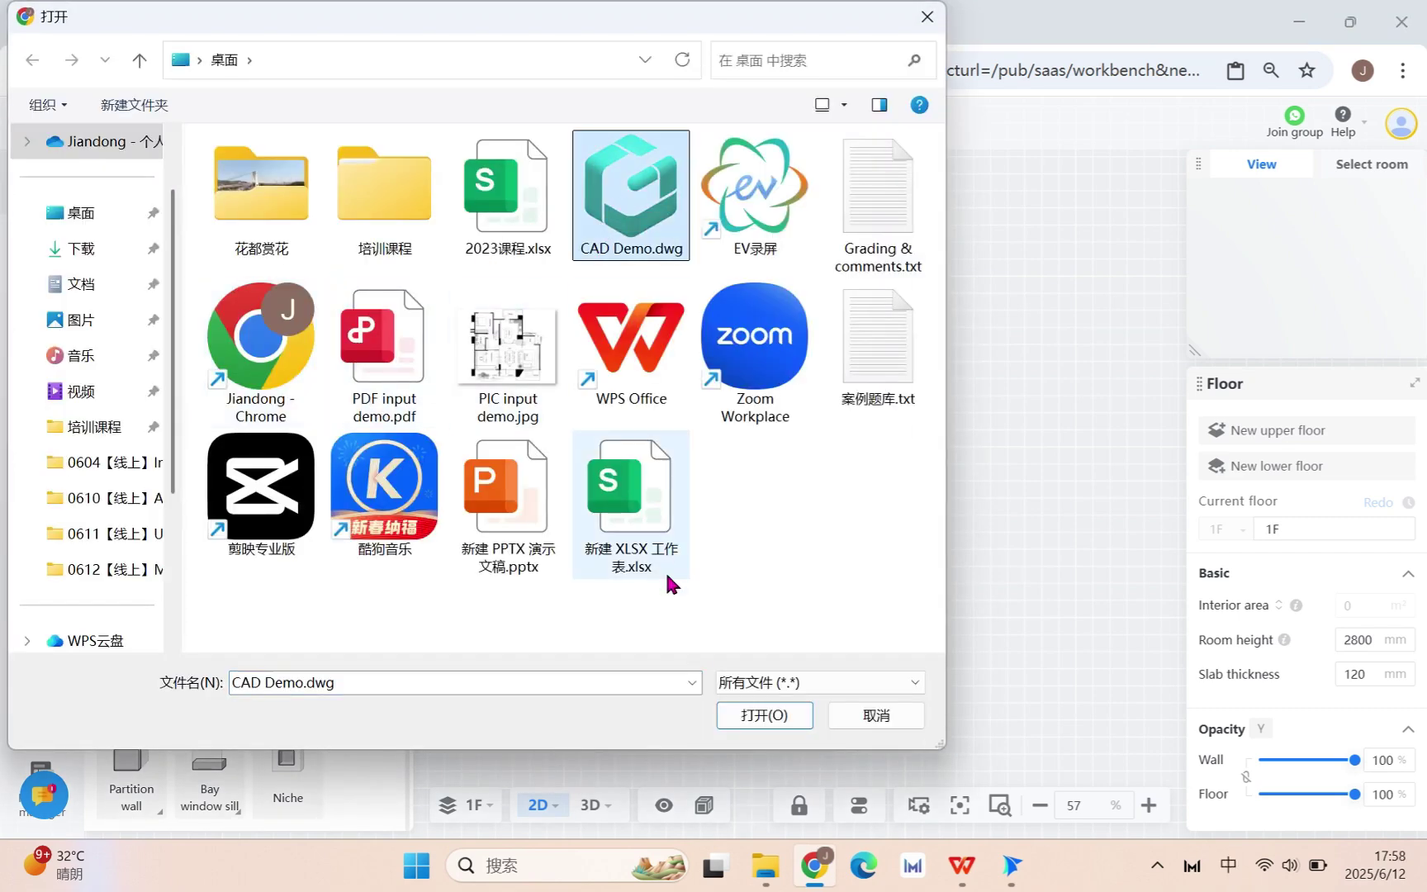
{"action": "left_click", "coordinate": [739, 715]}
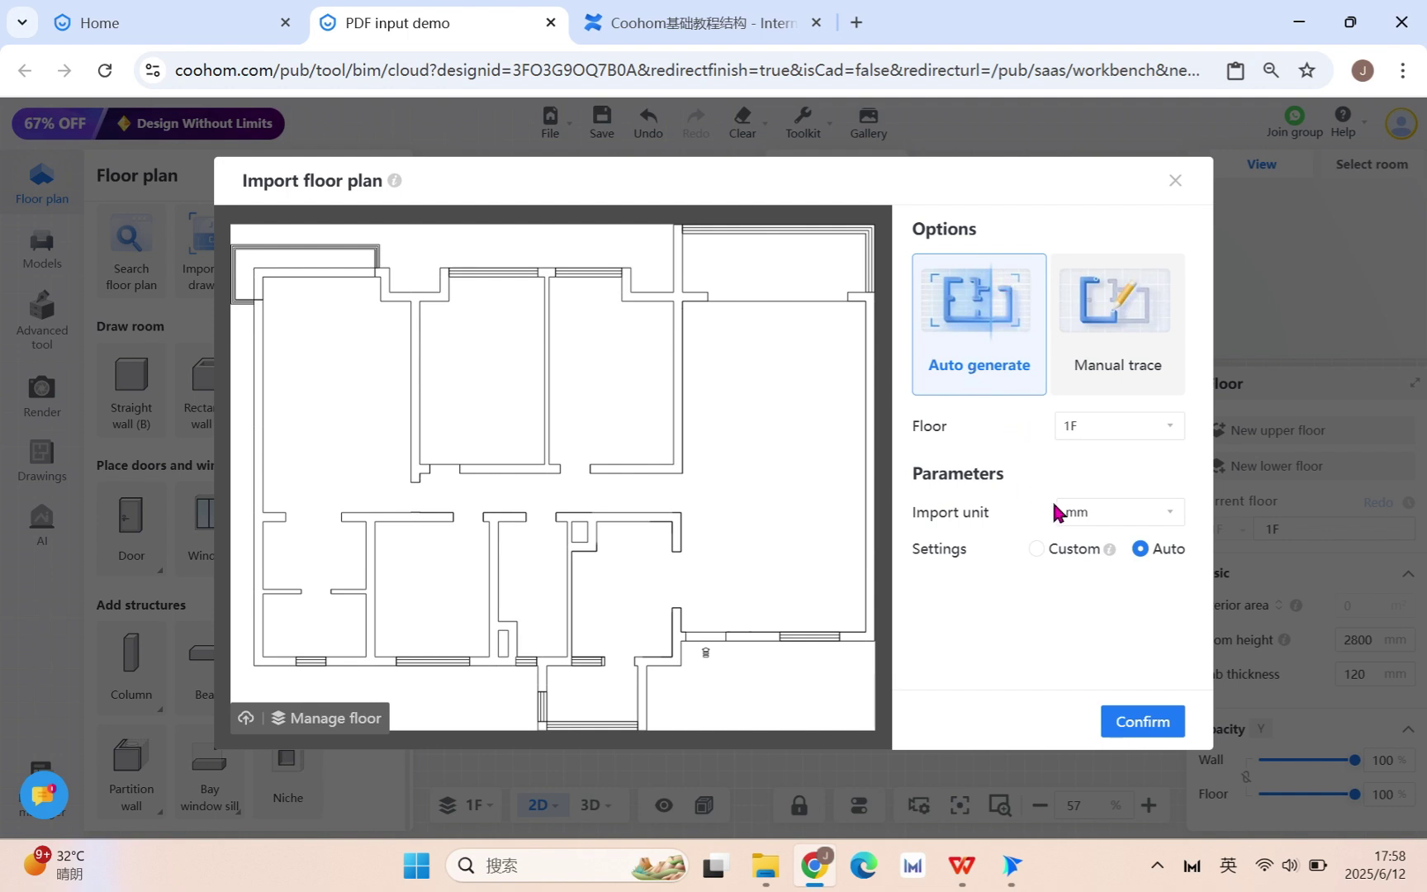
Keep the import unit at mm and import the drawing to floor 1F using Auto generate with Auto settings
{"action": "left_click", "coordinate": [1166, 513]}
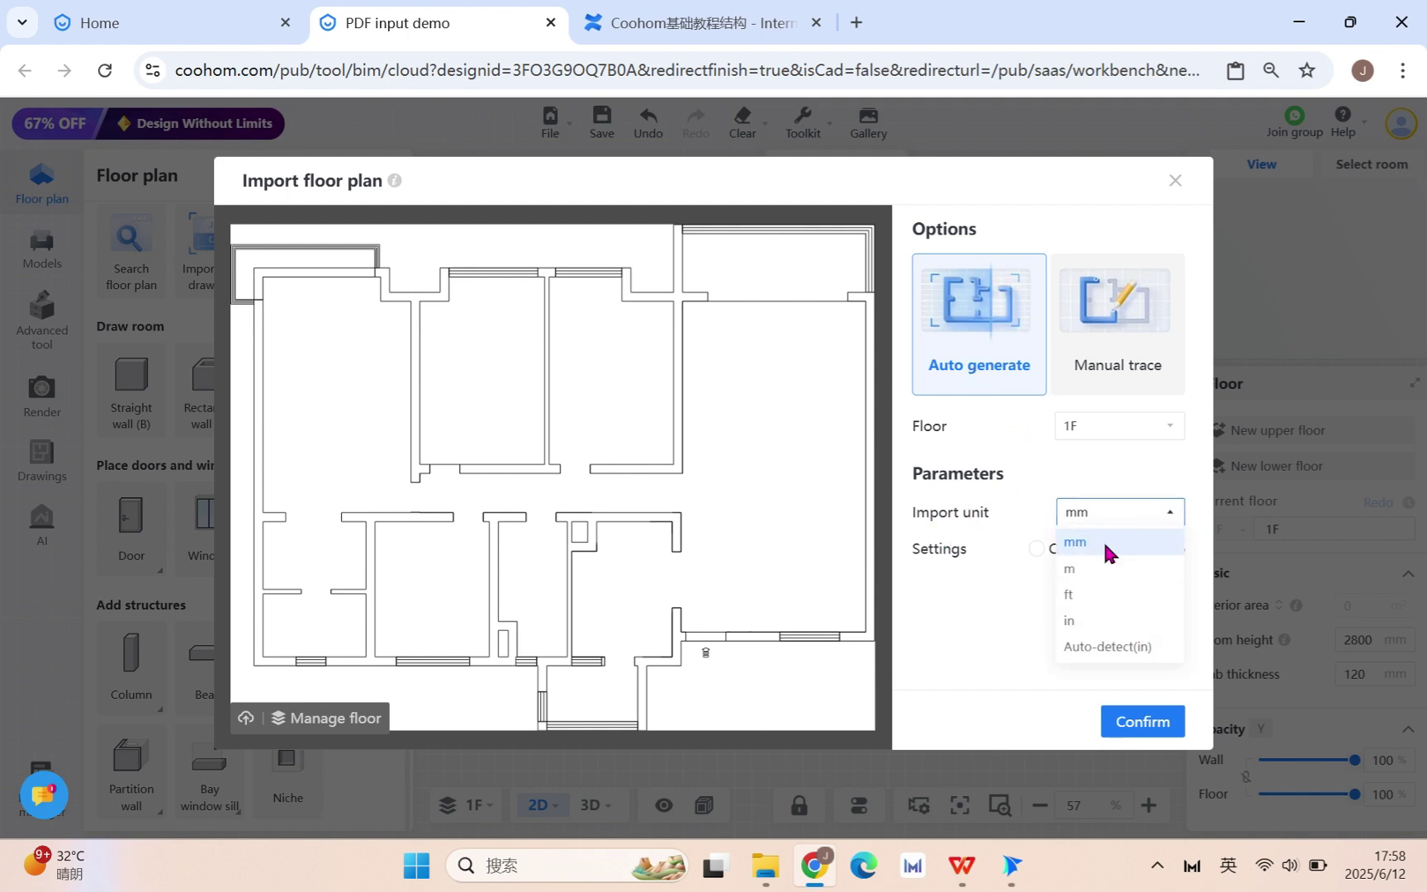
{"action": "left_click", "coordinate": [931, 679]}
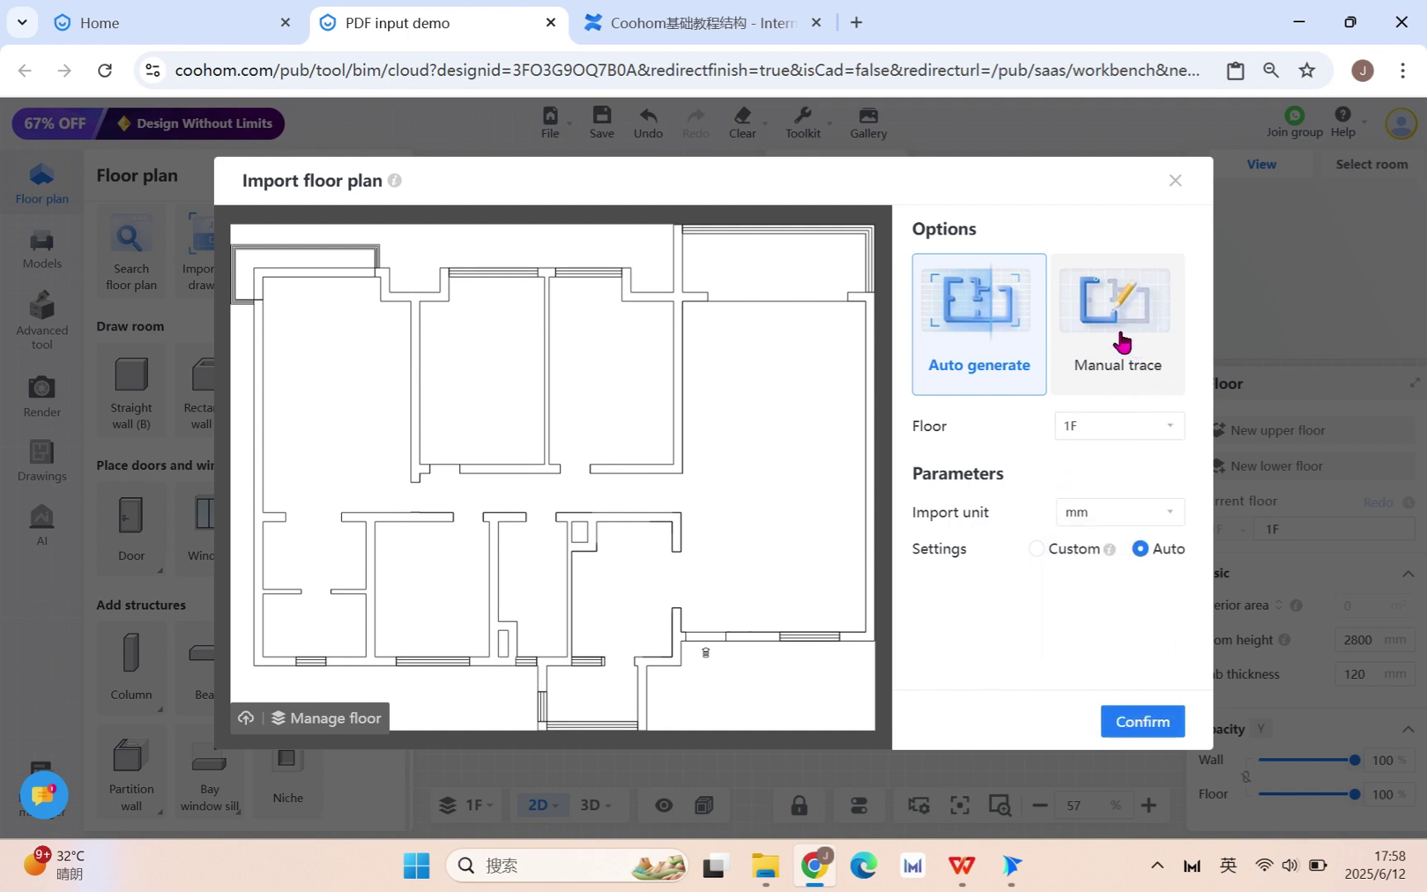
{"action": "left_click", "coordinate": [1155, 720]}
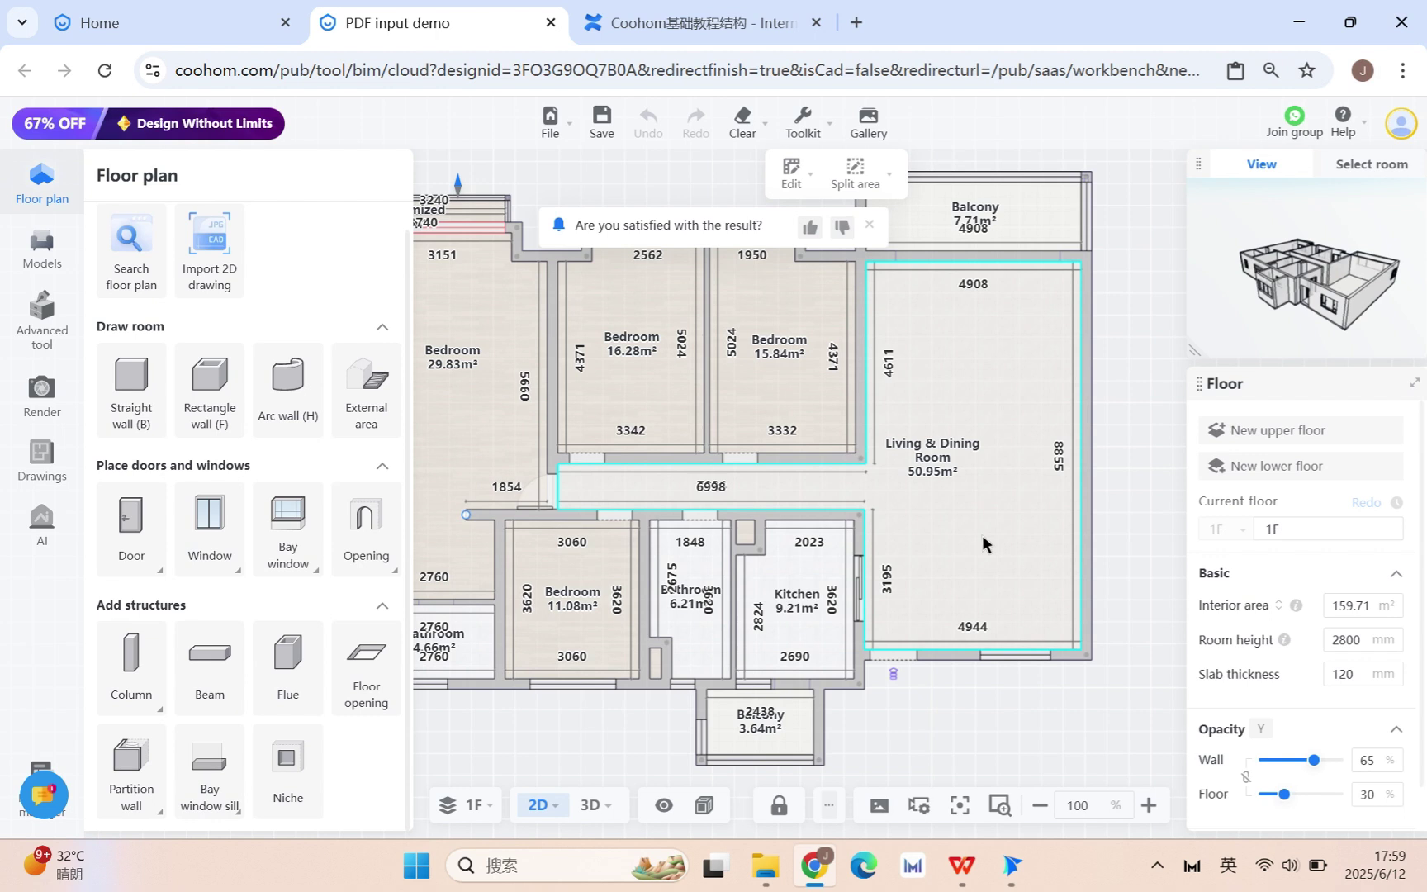
{"action": "scroll", "coordinate": [983, 554], "scroll_direction": "down", "scroll_amount": 1}
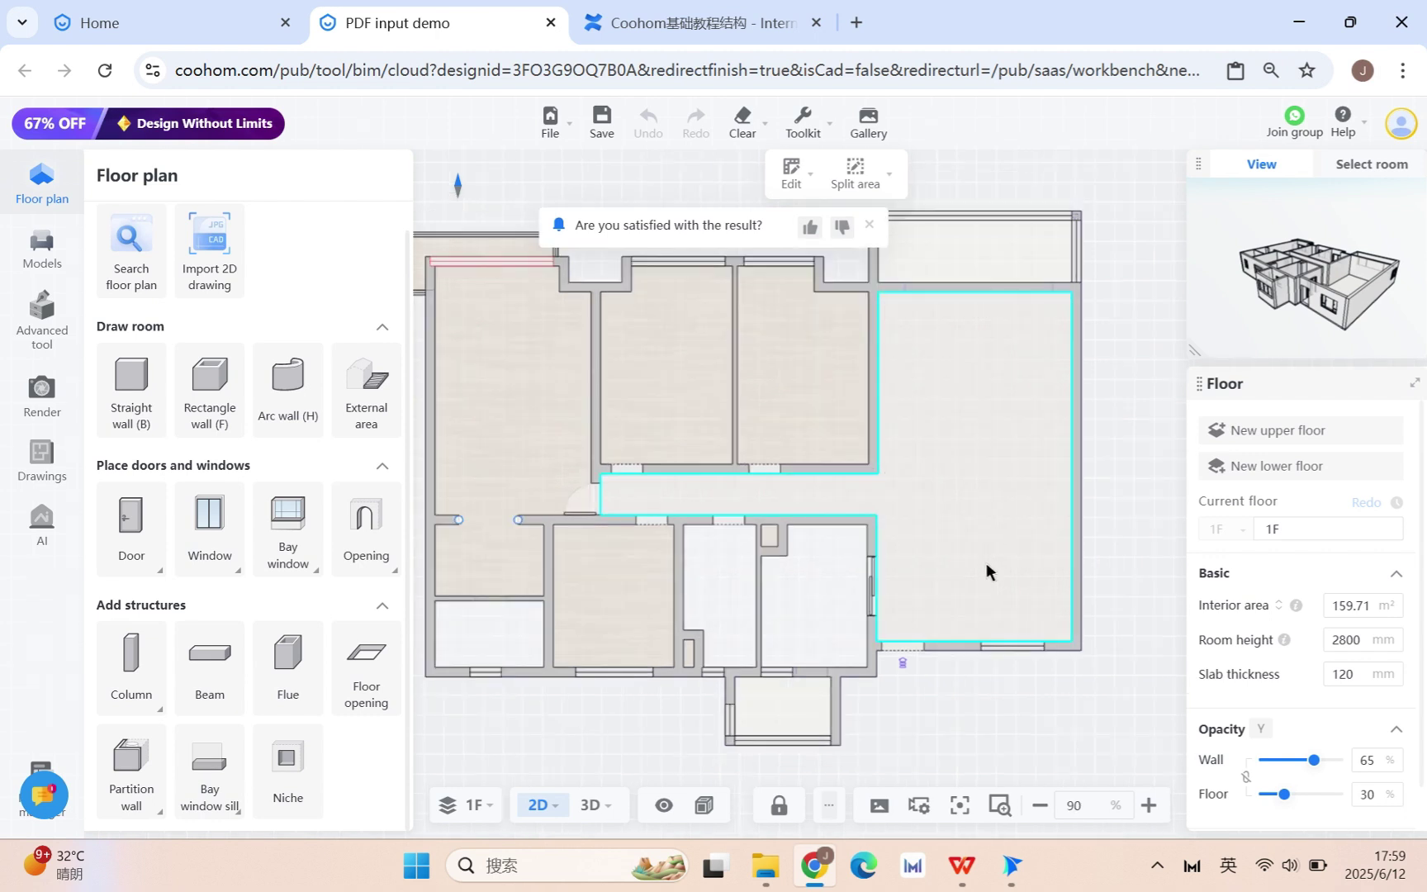
Inspect the auto-generated floor plan in 3D and return to the 2D plan
{"action": "left_click", "coordinate": [590, 805]}
{"action": "left_click_drag", "start_coordinate": [675, 670], "coordinate": [971, 606]}
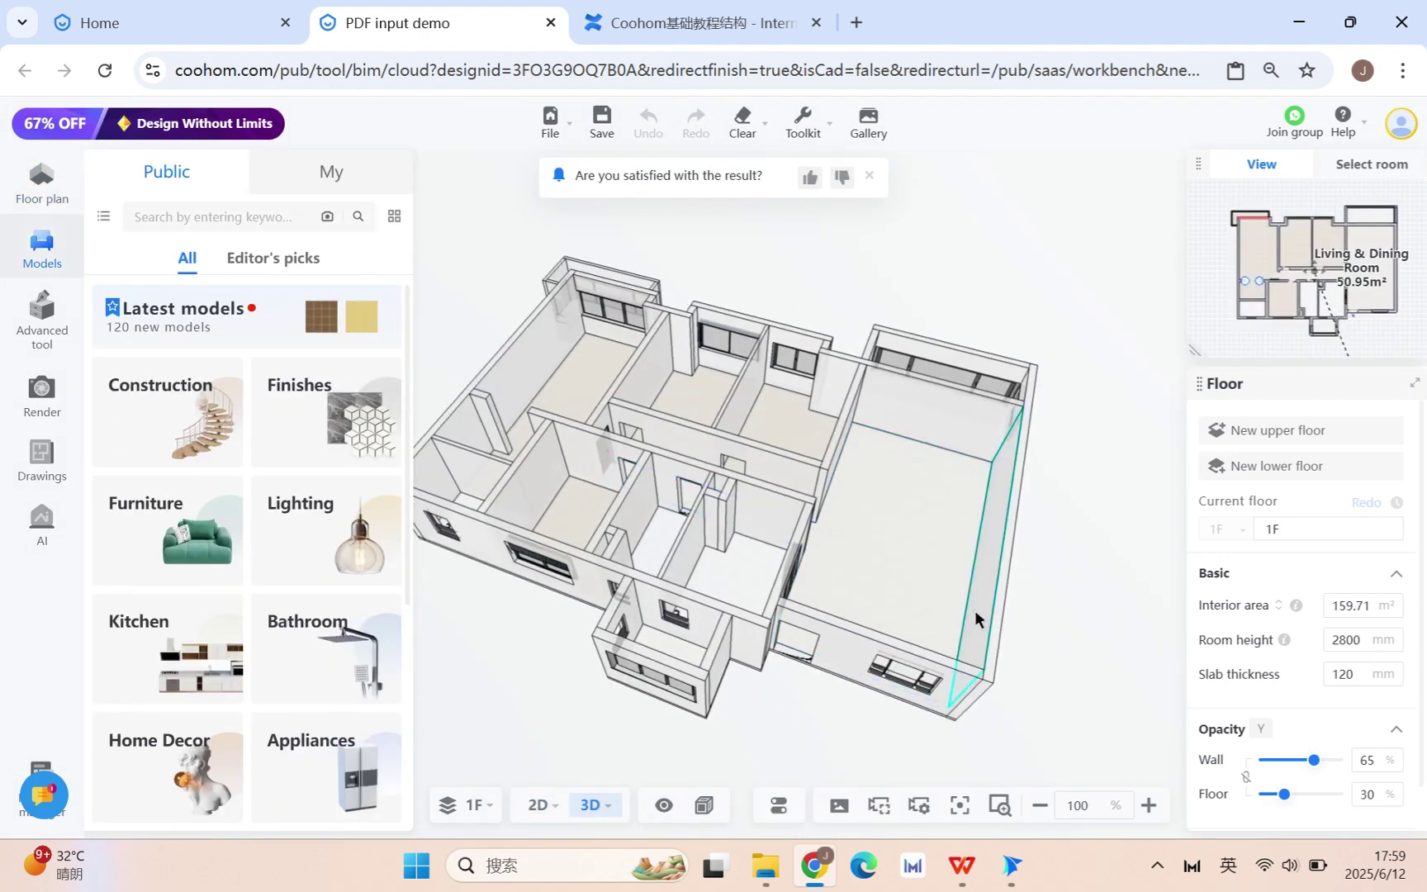
{"action": "scroll", "coordinate": [971, 589], "scroll_direction": "up", "scroll_amount": 3}
{"action": "left_click", "coordinate": [538, 806]}
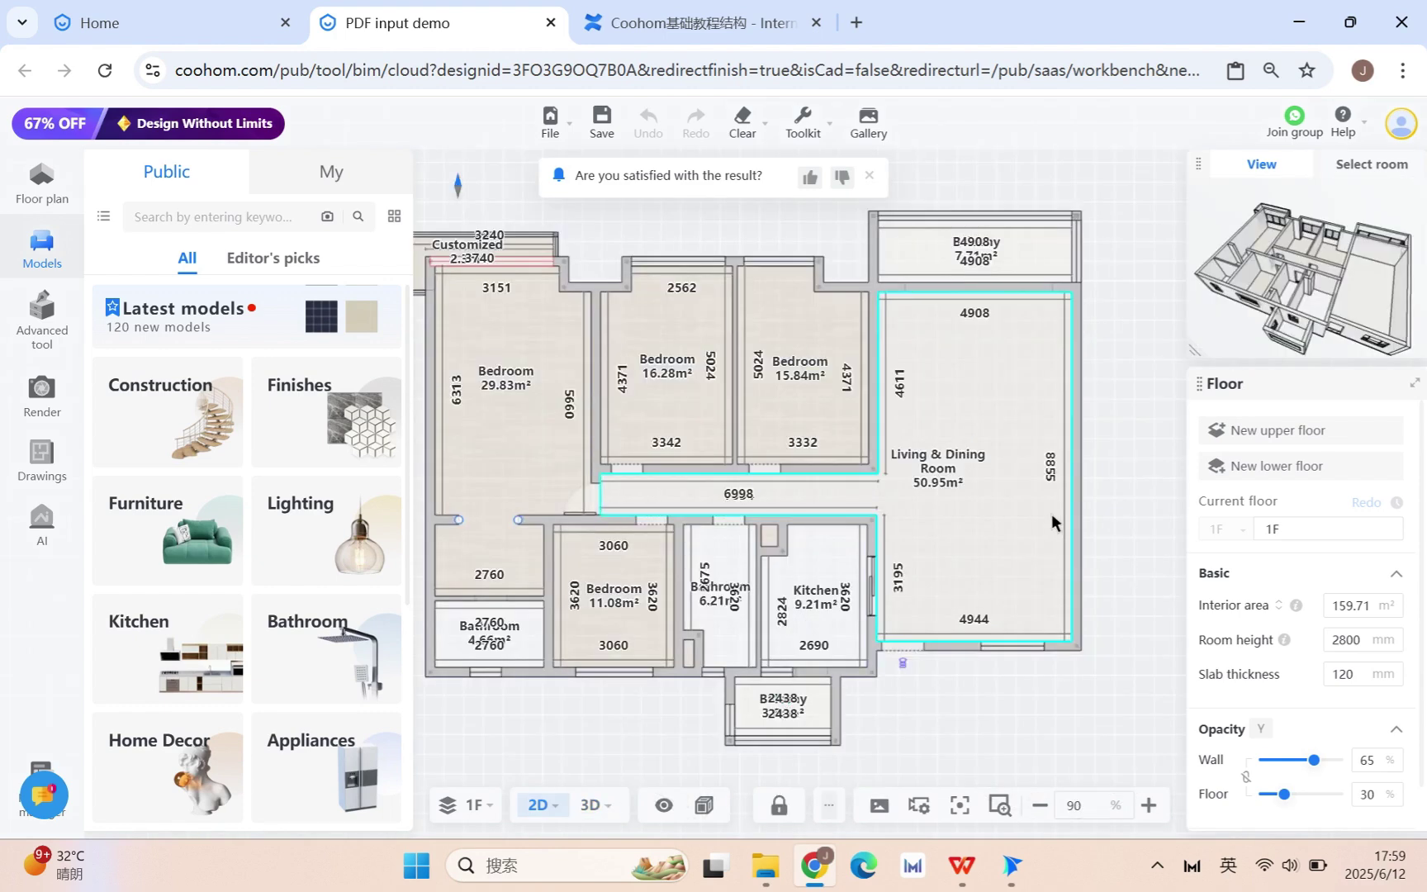
{"action": "scroll", "coordinate": [970, 570], "scroll_direction": "up", "scroll_amount": 4}
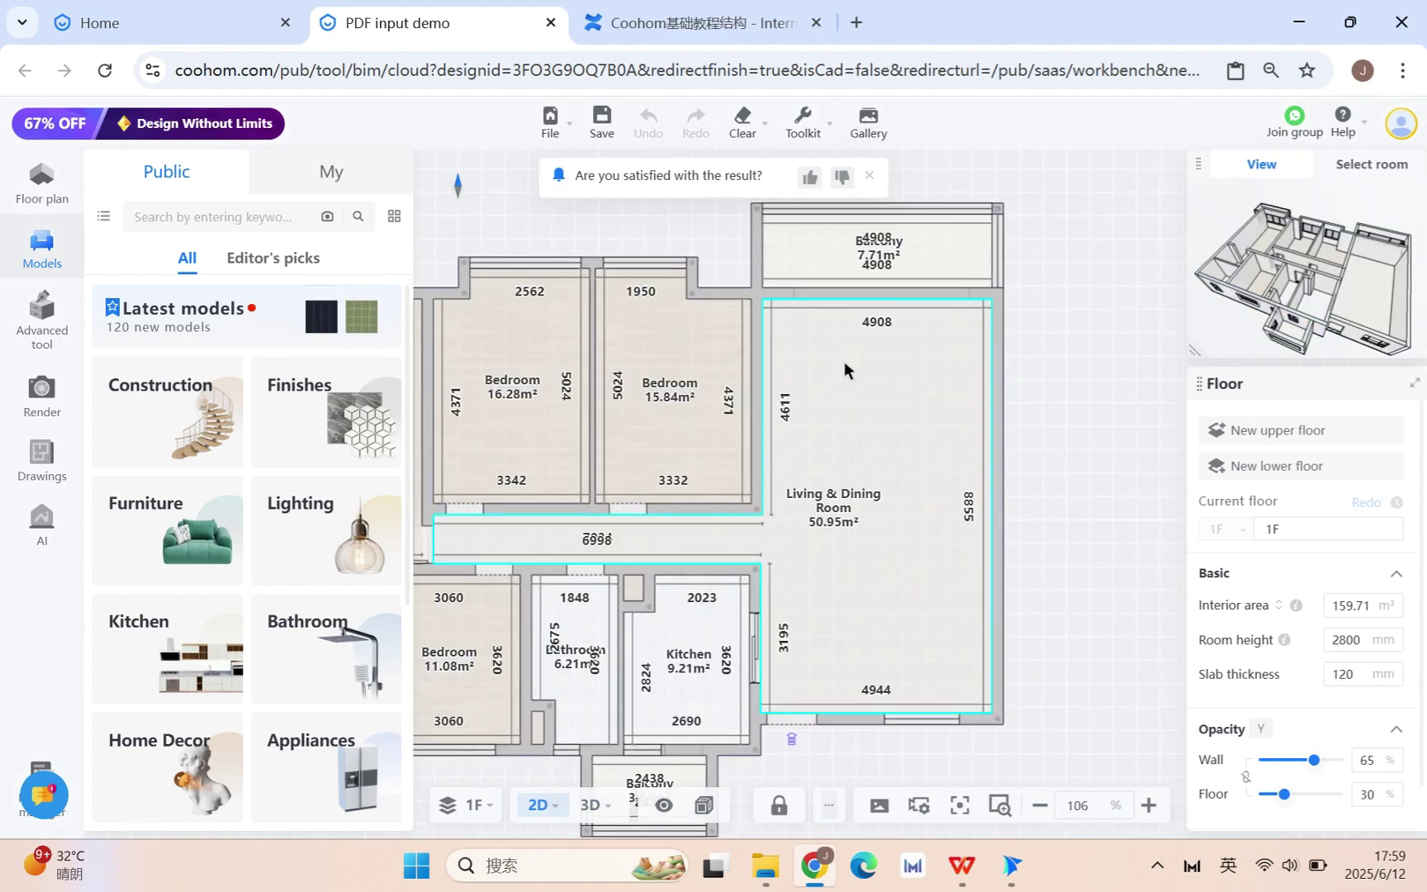
Delete the Living & Dining Room together with its walls, leaving only the imported CAD outline
{"action": "left_click", "coordinate": [941, 404]}
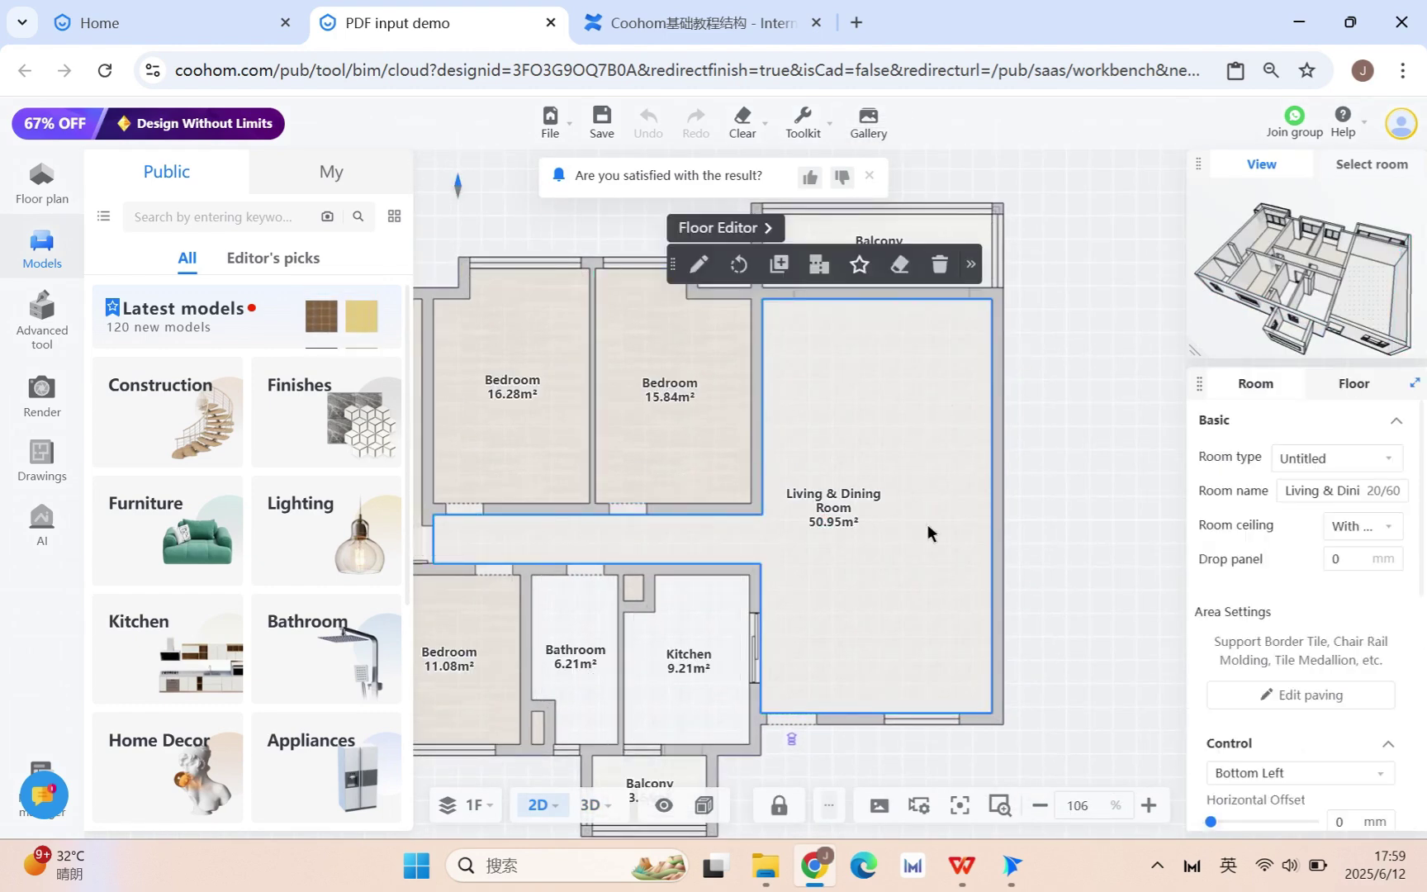
{"action": "left_click", "coordinate": [950, 268]}
{"action": "left_click", "coordinate": [855, 471]}
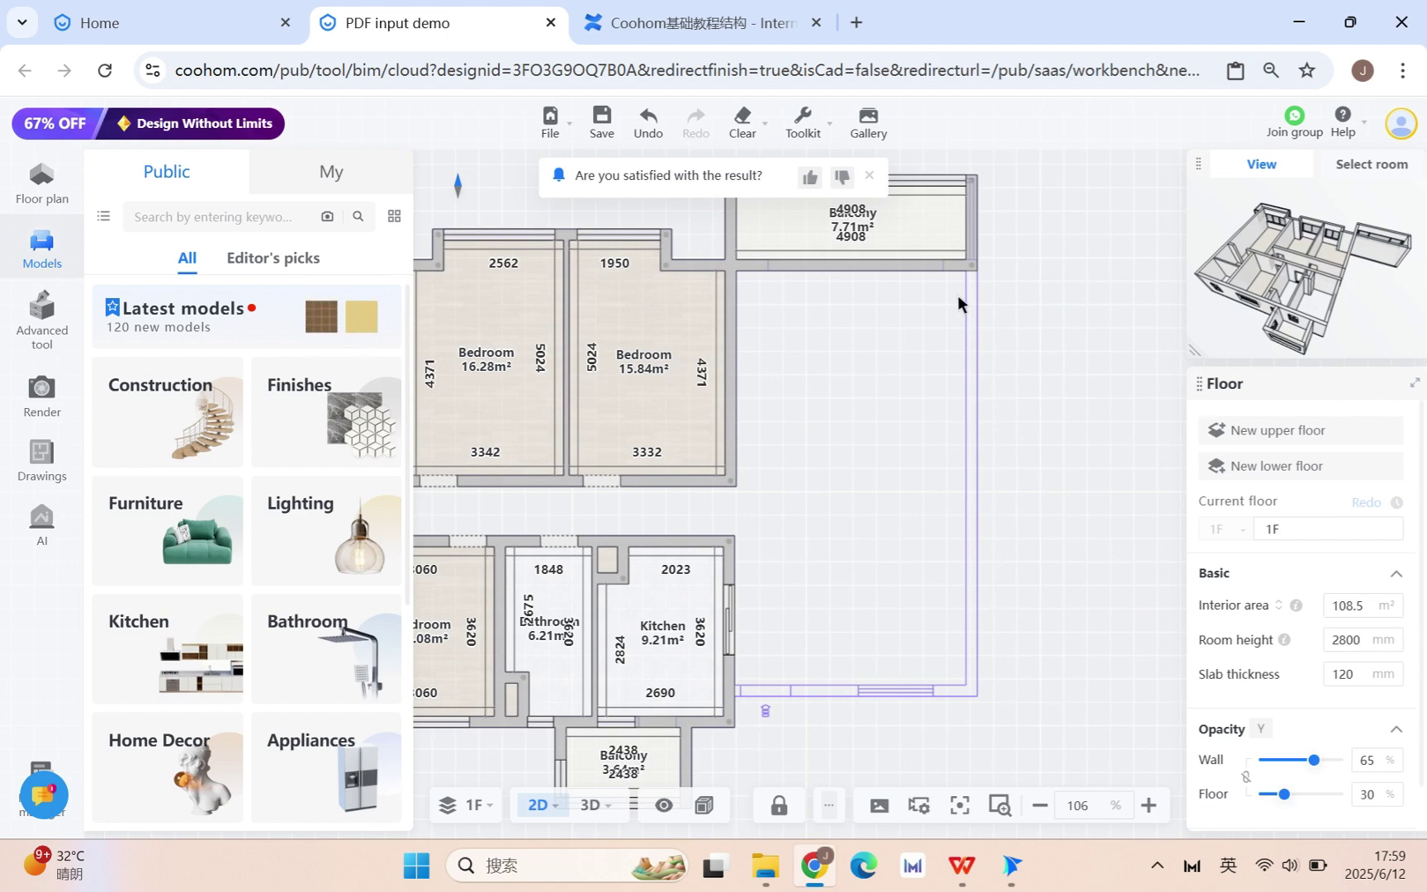
Trace 240 mm straight walls along the CAD outline from the kitchen wall past the entrance to the window, using the external location line
{"action": "scroll", "coordinate": [899, 593], "scroll_direction": "up", "scroll_amount": 2}
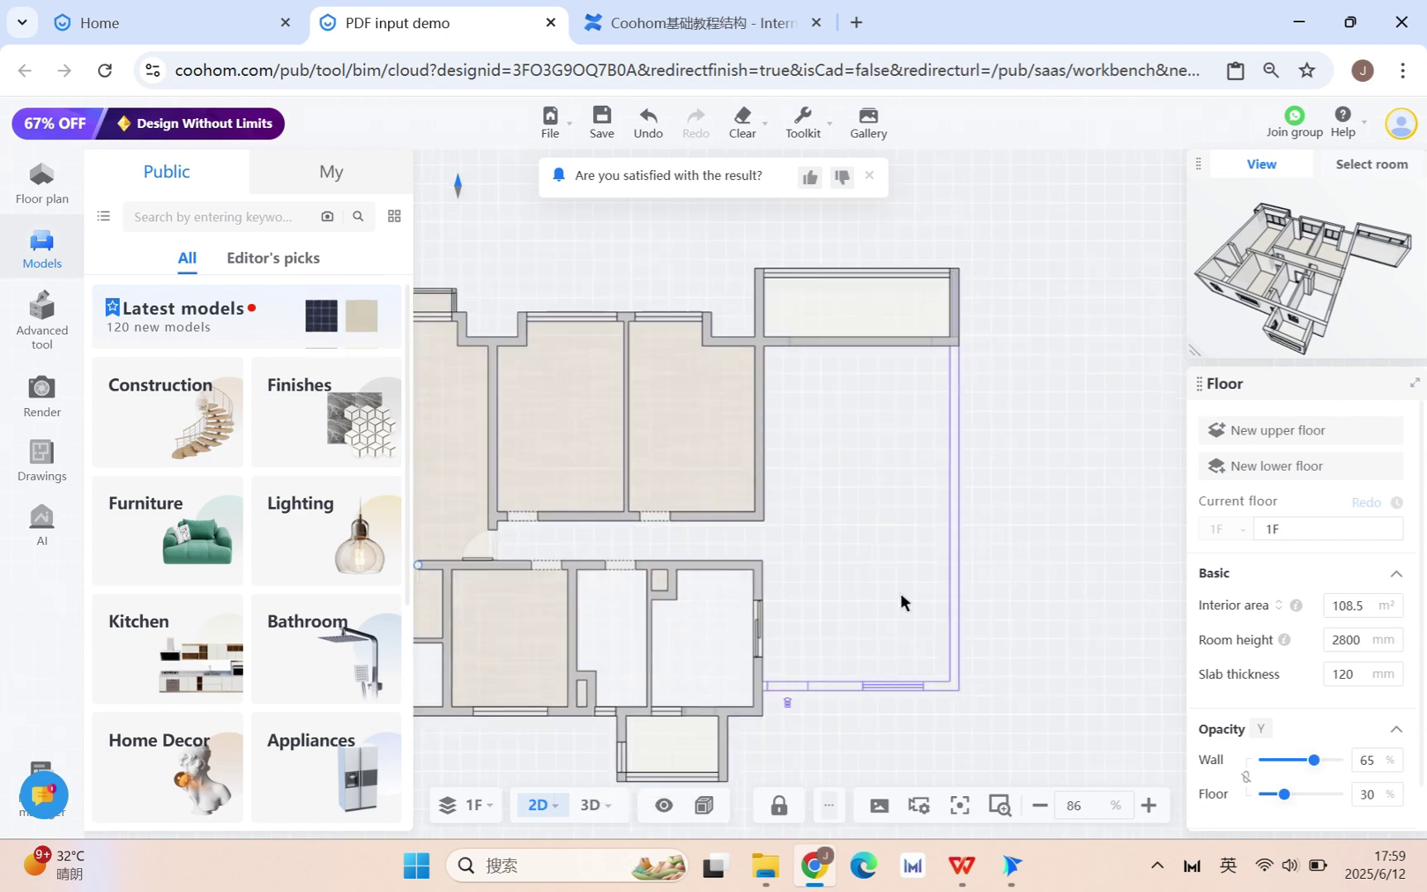
{"action": "scroll", "coordinate": [736, 307], "scroll_direction": "up", "scroll_amount": 2}
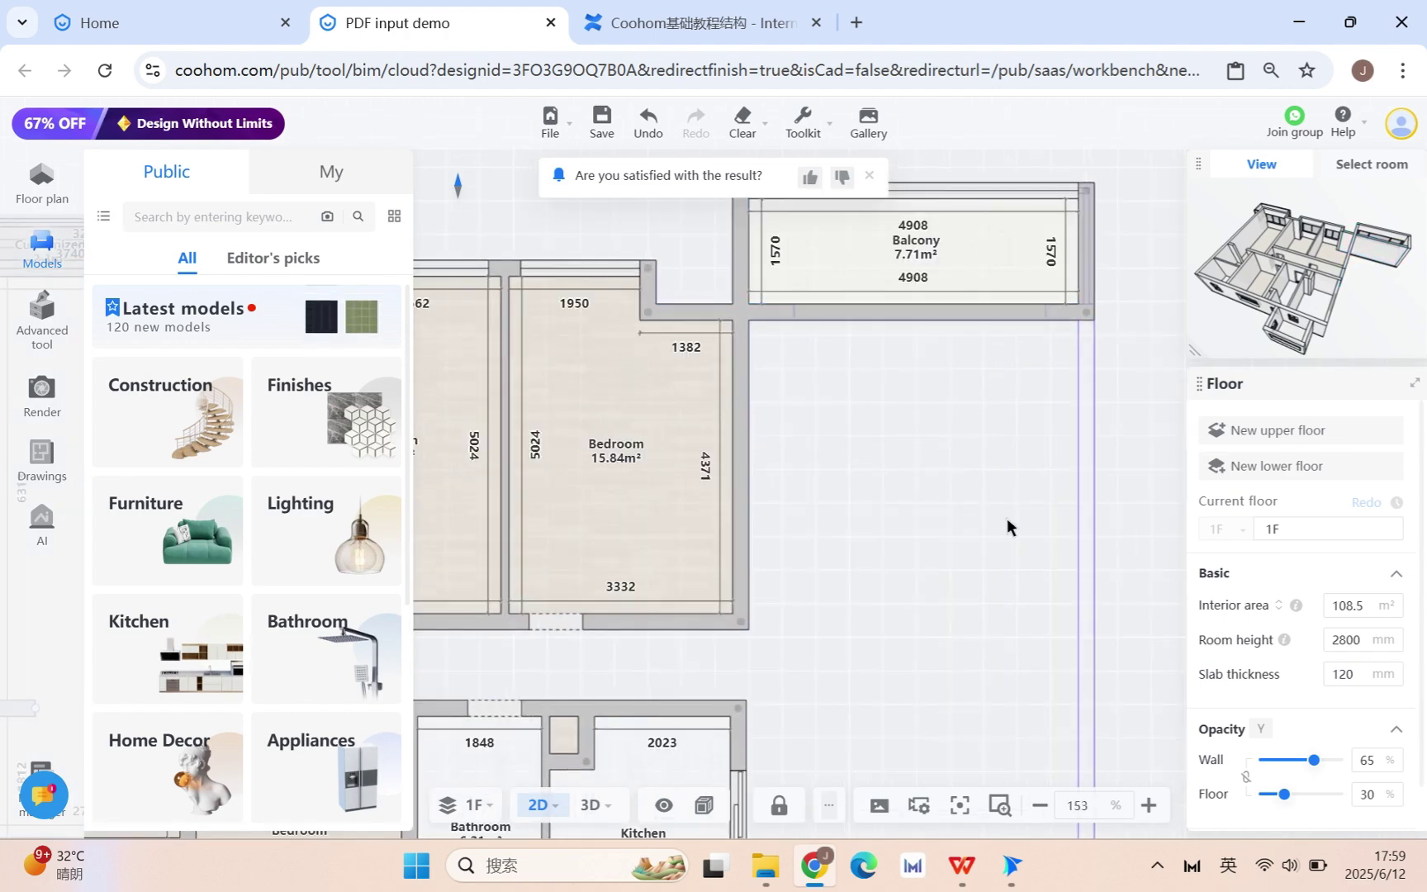
{"action": "scroll", "coordinate": [838, 304], "scroll_direction": "up", "scroll_amount": 3}
{"action": "scroll", "coordinate": [929, 570], "scroll_direction": "down", "scroll_amount": 3}
{"action": "scroll", "coordinate": [929, 571], "scroll_direction": "down", "scroll_amount": 2}
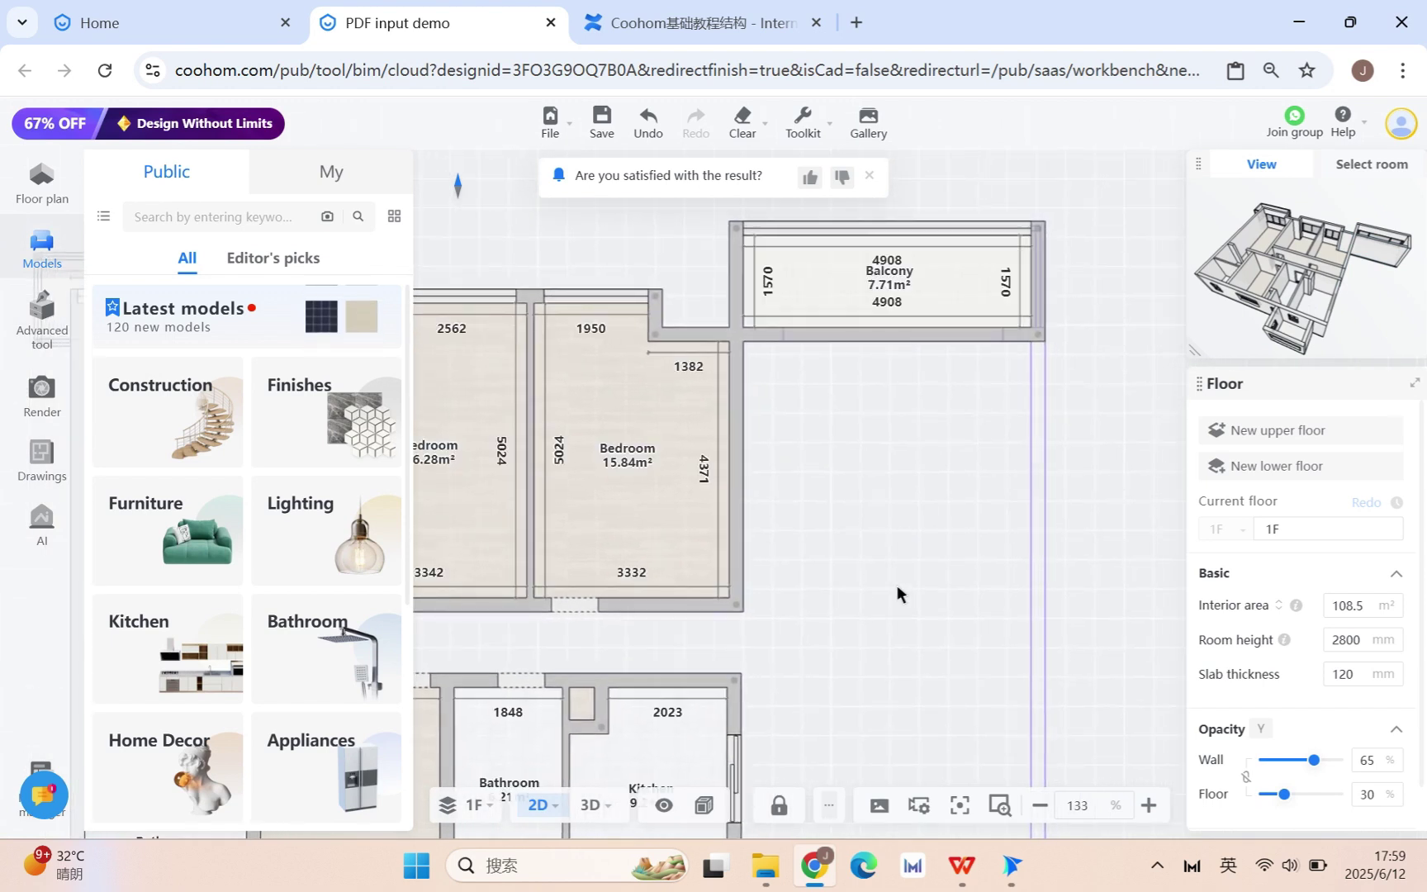
{"action": "left_click_drag", "start_coordinate": [821, 603], "coordinate": [793, 617]}
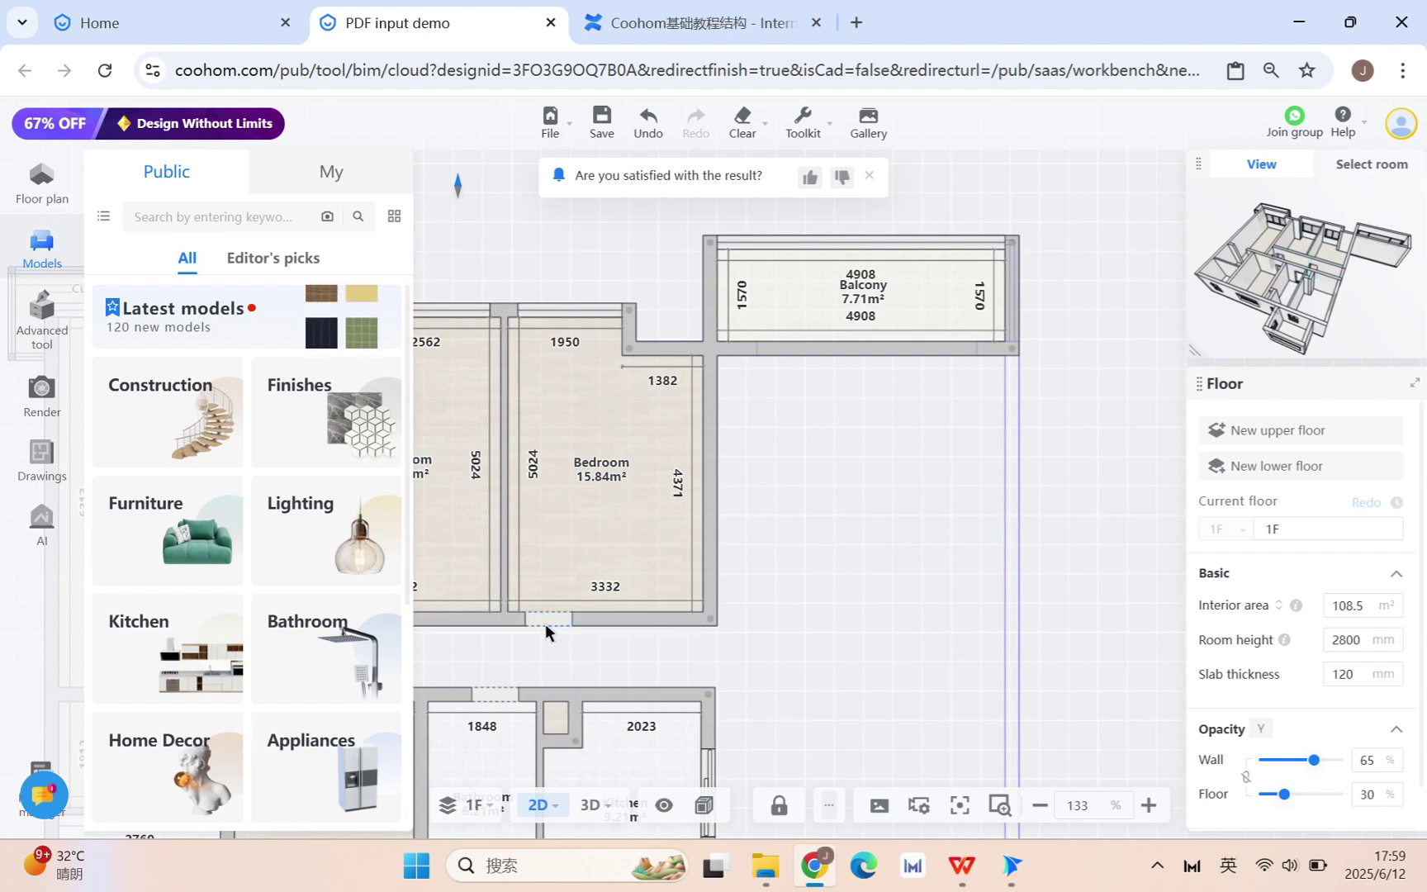
{"action": "scroll", "coordinate": [927, 557], "scroll_direction": "down", "scroll_amount": 3}
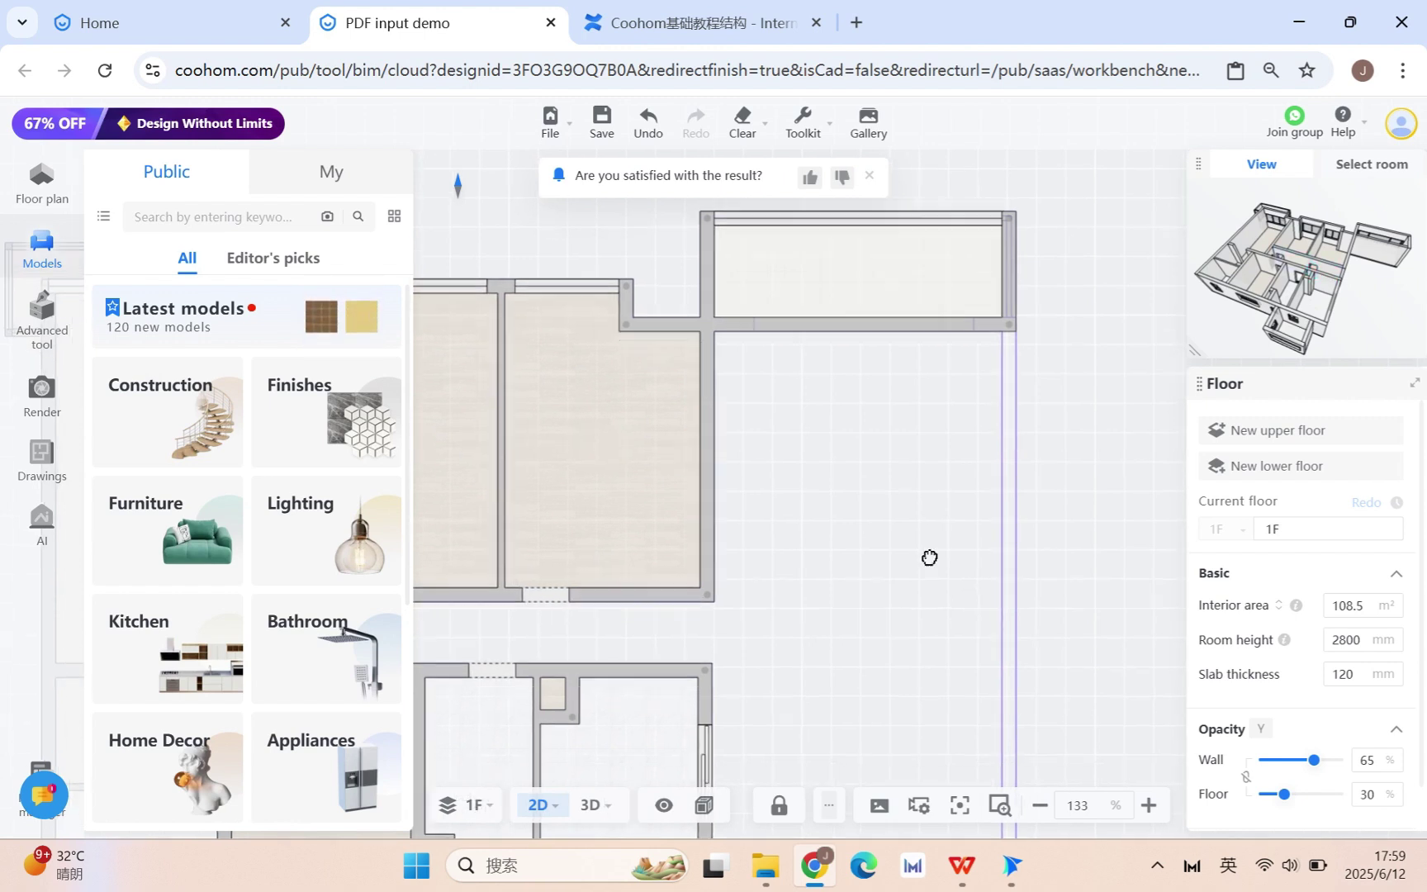
{"action": "left_click", "coordinate": [42, 180]}
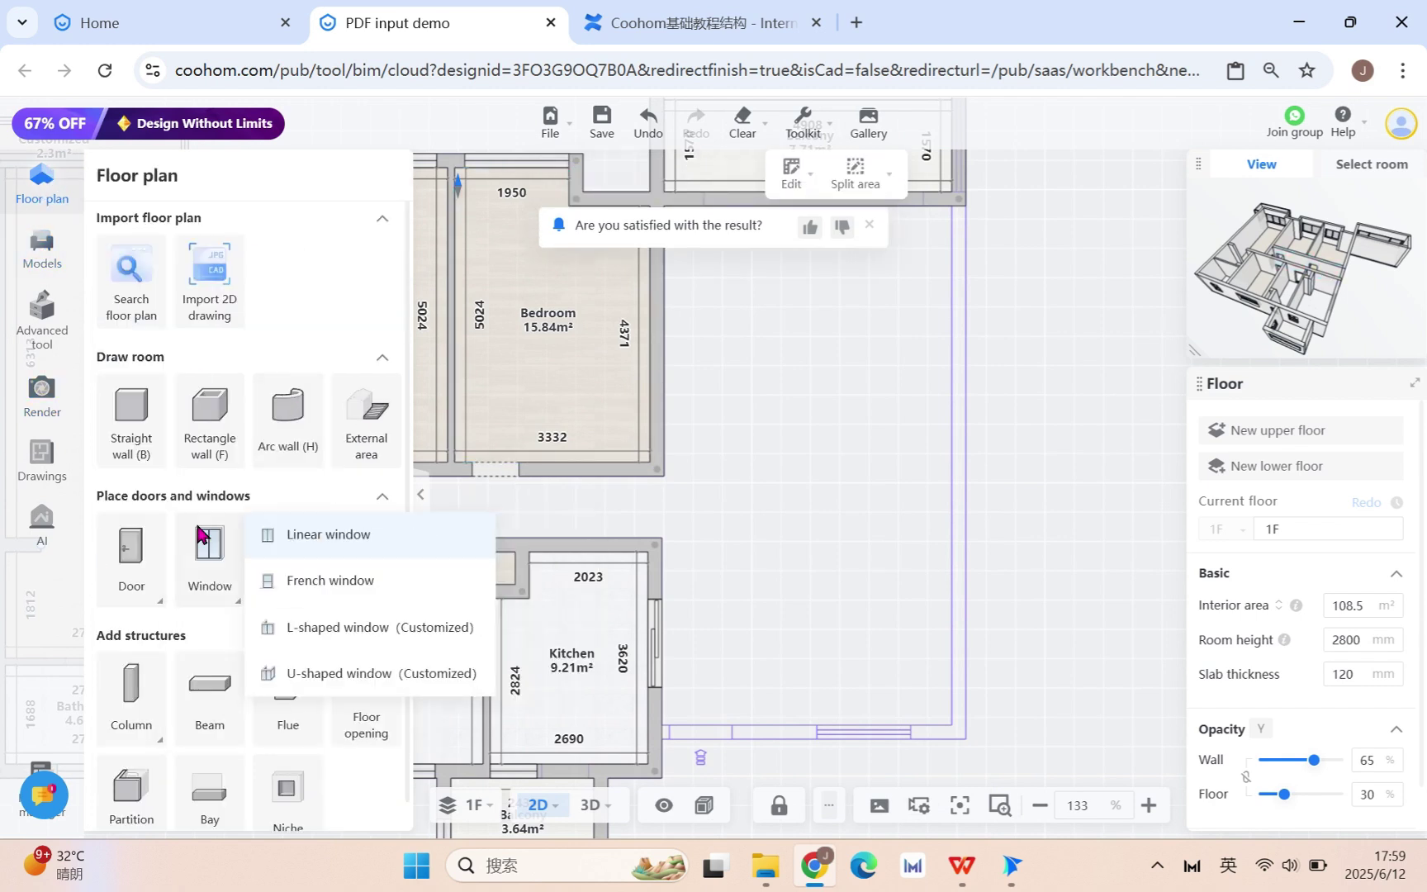
{"action": "left_click", "coordinate": [134, 416]}
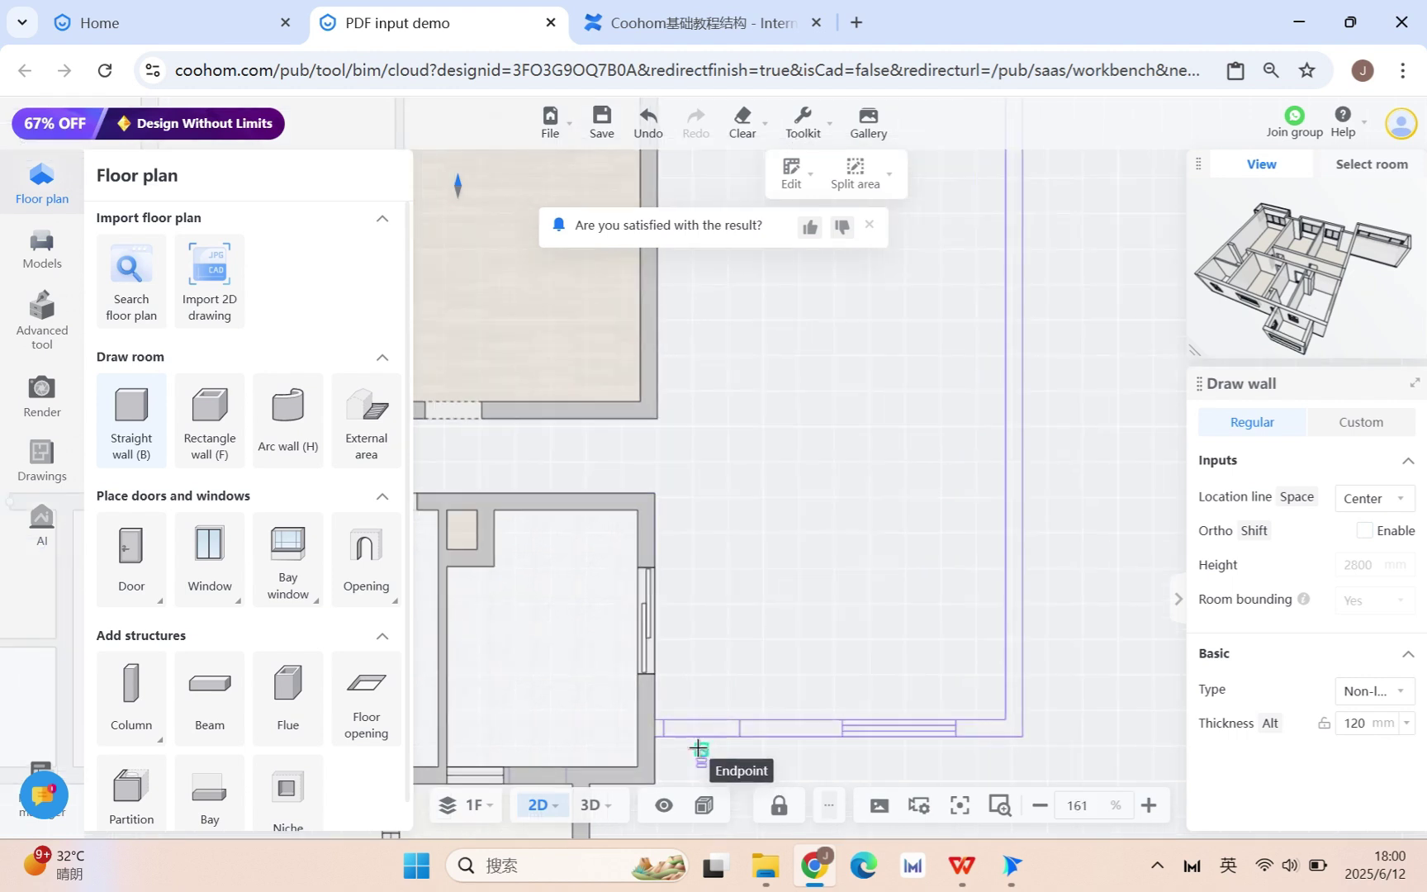
{"action": "scroll", "coordinate": [697, 751], "scroll_direction": "up", "scroll_amount": 1}
{"action": "scroll", "coordinate": [665, 736], "scroll_direction": "up", "scroll_amount": 1}
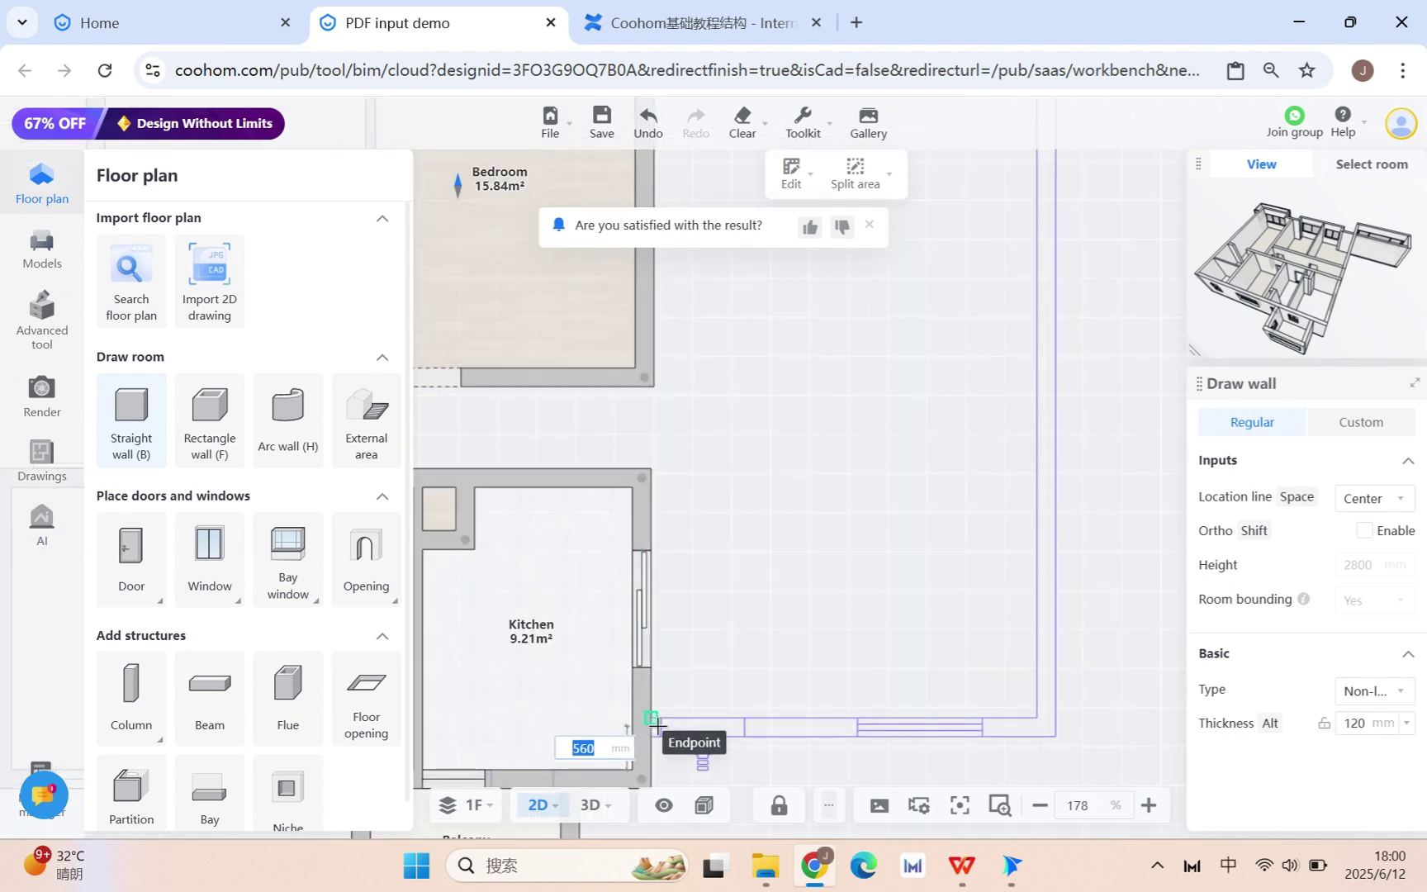
{"action": "left_click", "coordinate": [650, 720]}
{"action": "key", "text": "space"}
{"action": "key", "text": "space"}
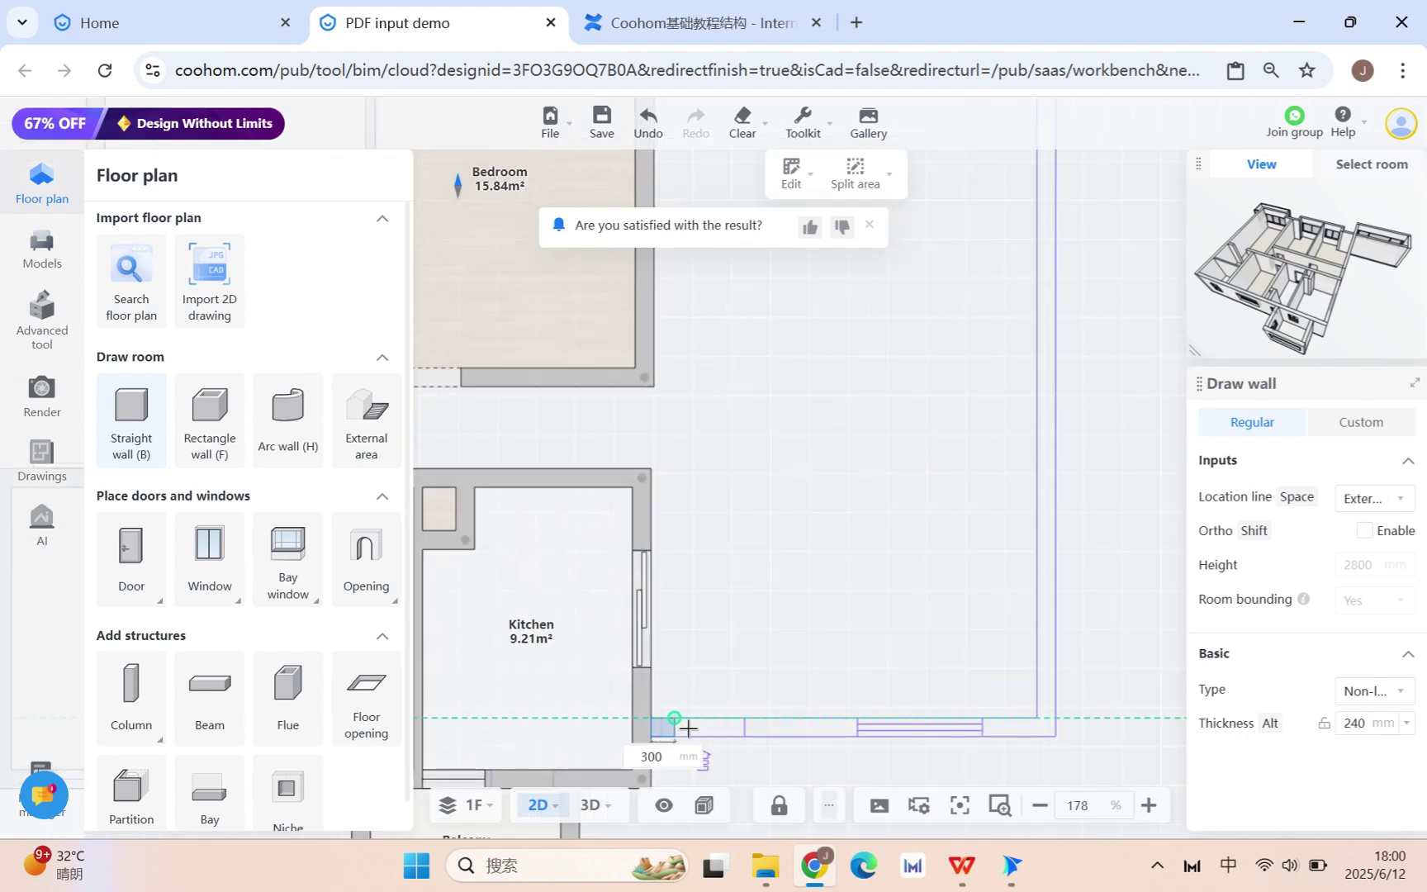
{"action": "scroll", "coordinate": [673, 723], "scroll_direction": "up", "scroll_amount": 3}
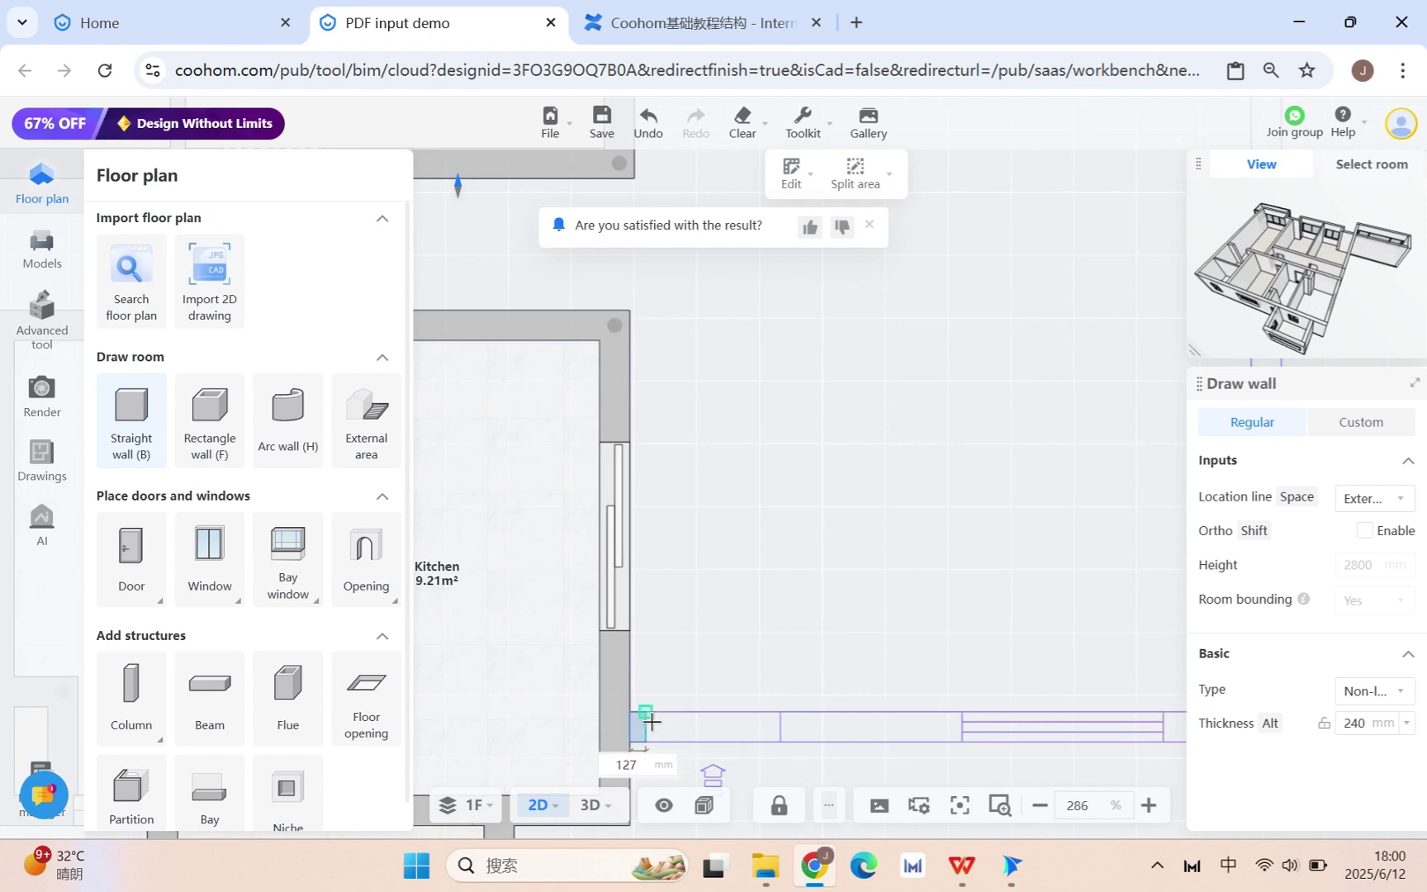
{"action": "left_click", "coordinate": [776, 712]}
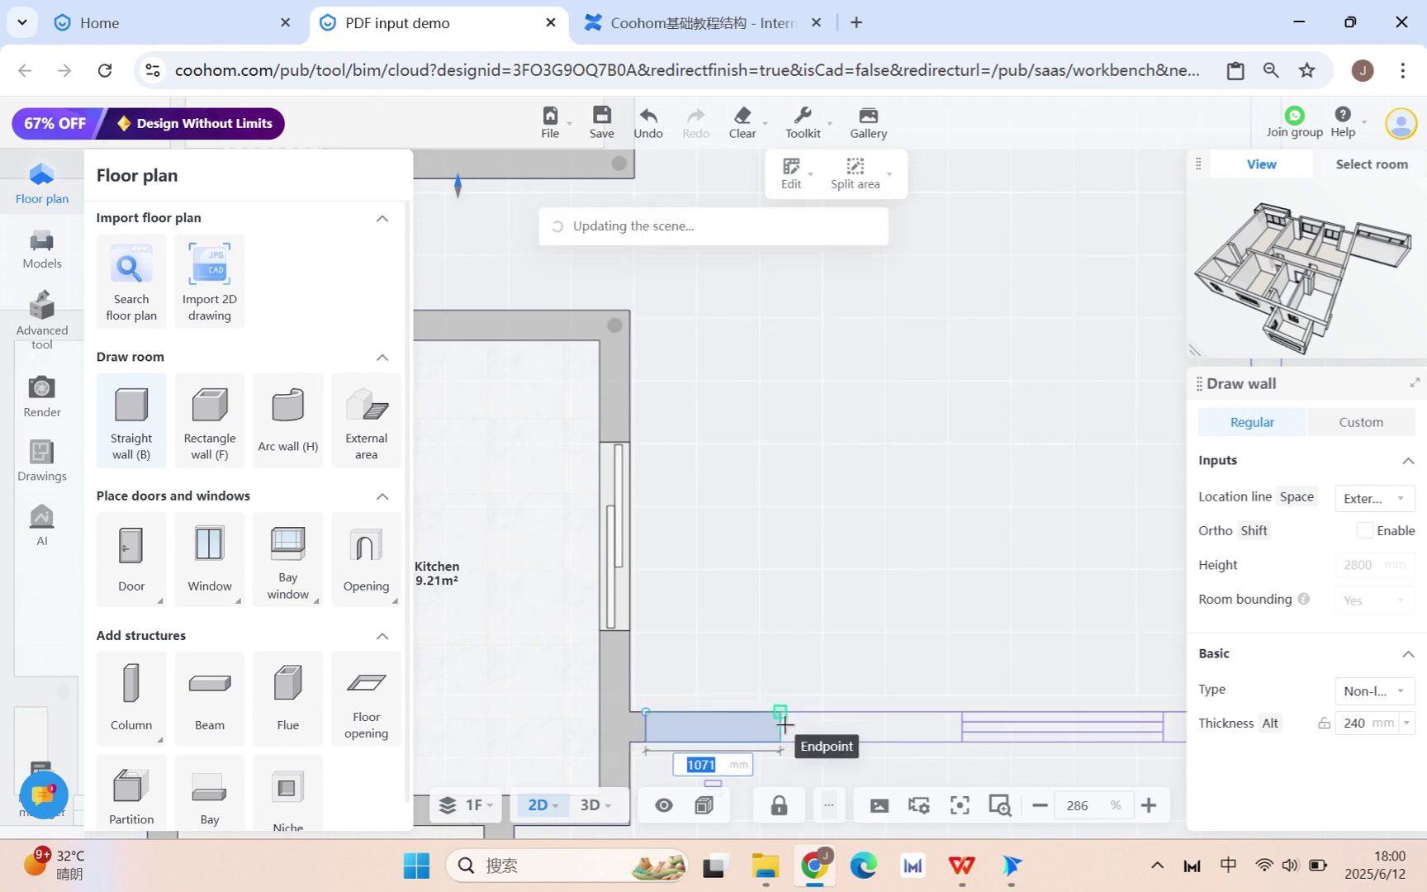
{"action": "left_click", "coordinate": [962, 712]}
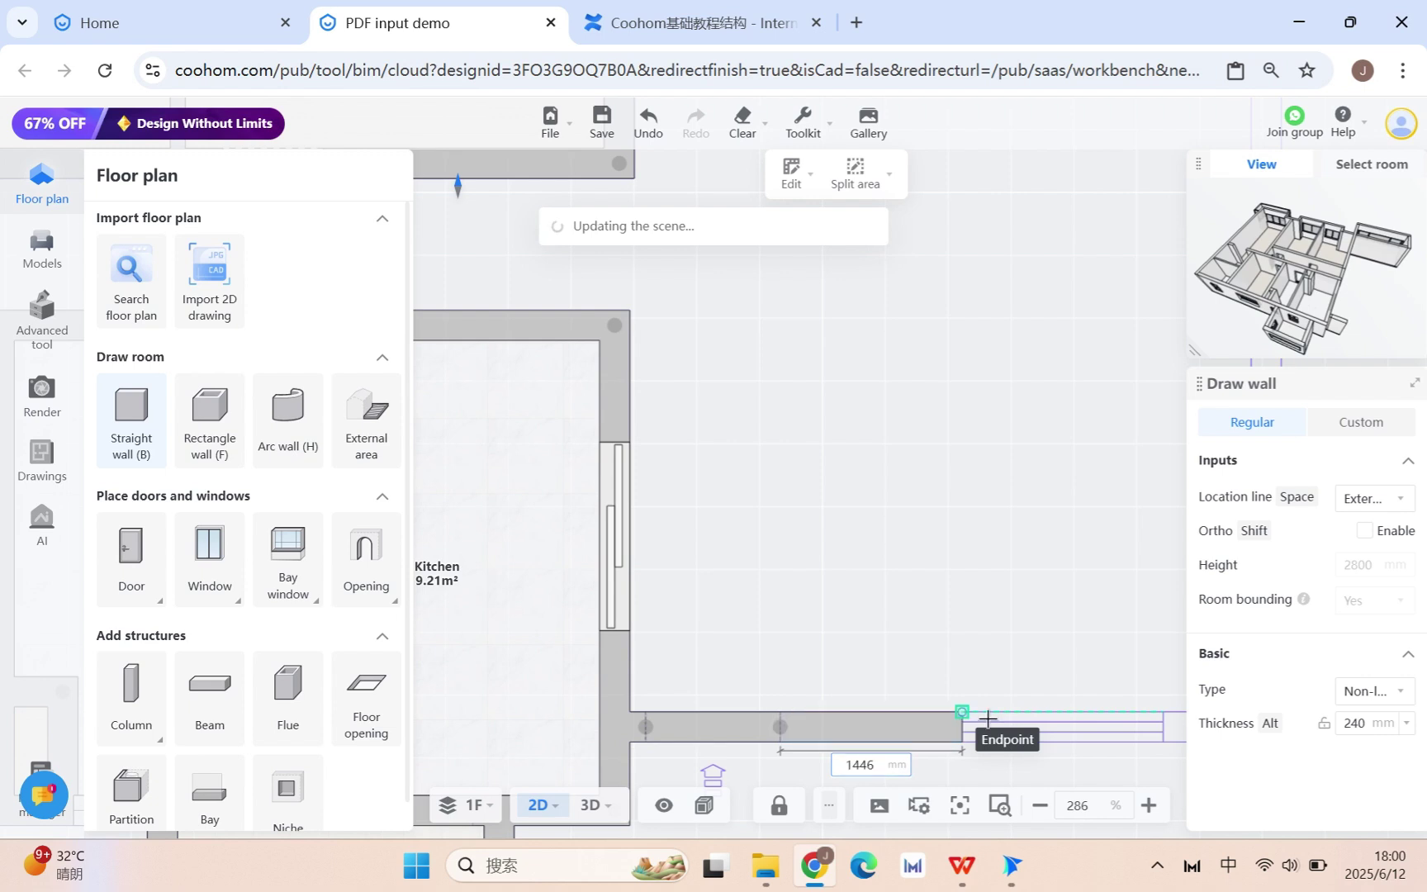
Trace the 1600 mm window segment as an 80 mm wall on the external location line, and continue the wall to the outer corner
{"action": "scroll", "coordinate": [1109, 678], "scroll_direction": "up", "scroll_amount": 5}
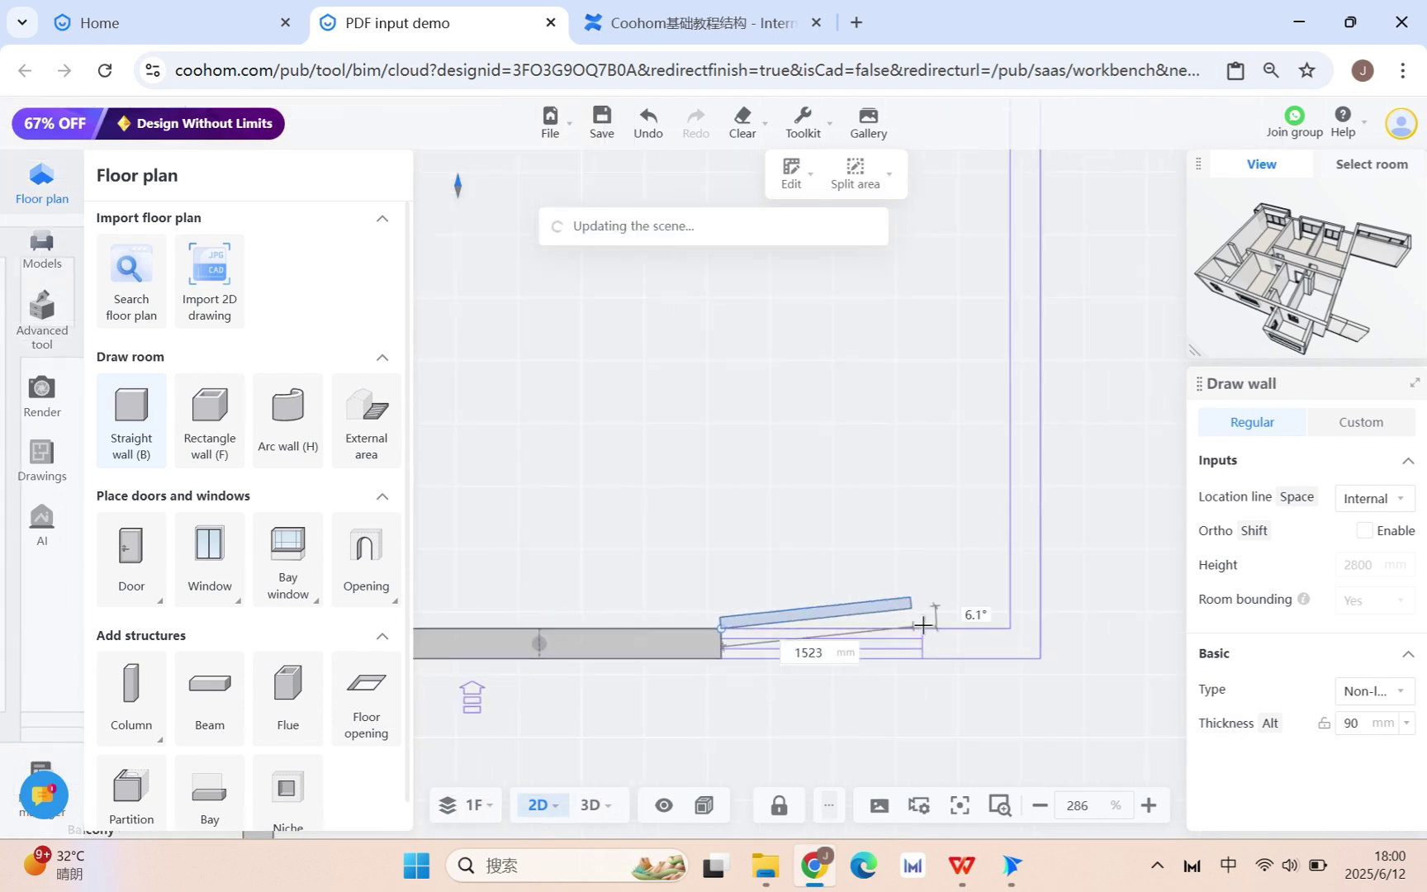
{"action": "key", "text": "space"}
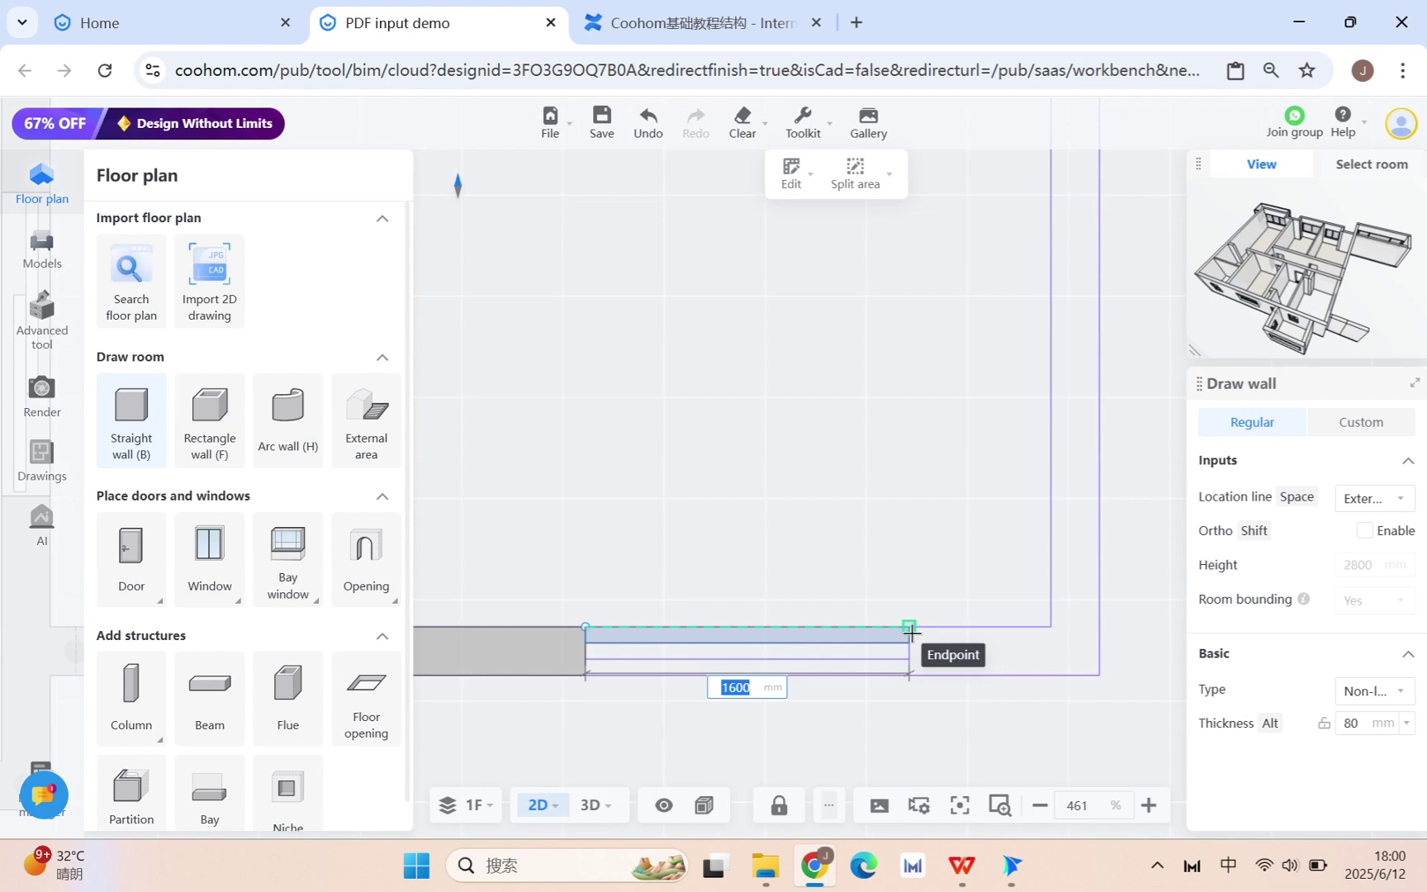
{"action": "left_click", "coordinate": [912, 632]}
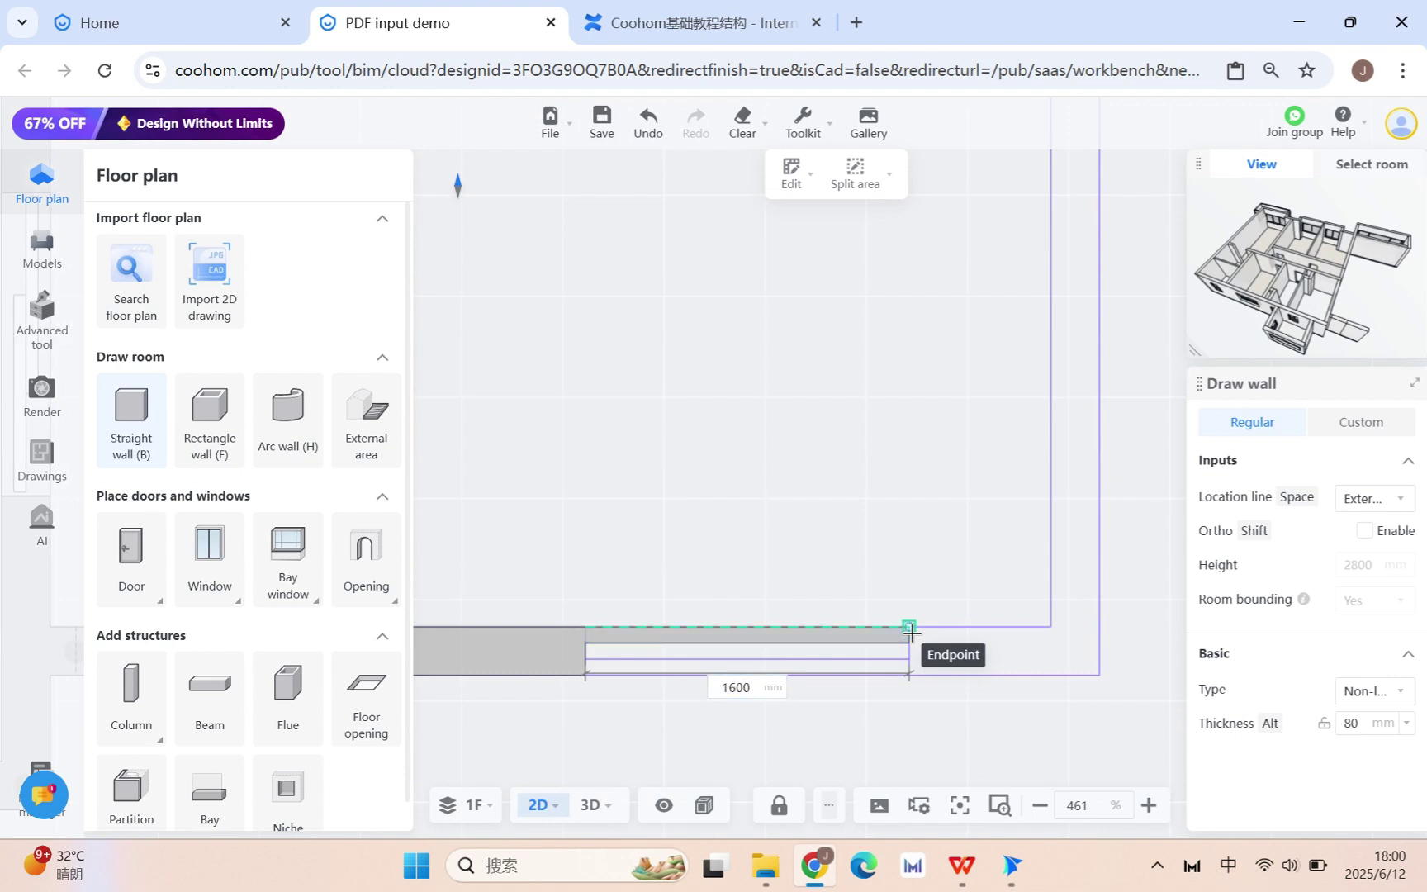
{"action": "left_click", "coordinate": [1060, 632]}
Draw the living room's outer side wall from the corner up to the balcony wall to close the room, and finish the wall run
{"action": "scroll", "coordinate": [1055, 628], "scroll_direction": "down", "scroll_amount": 6}
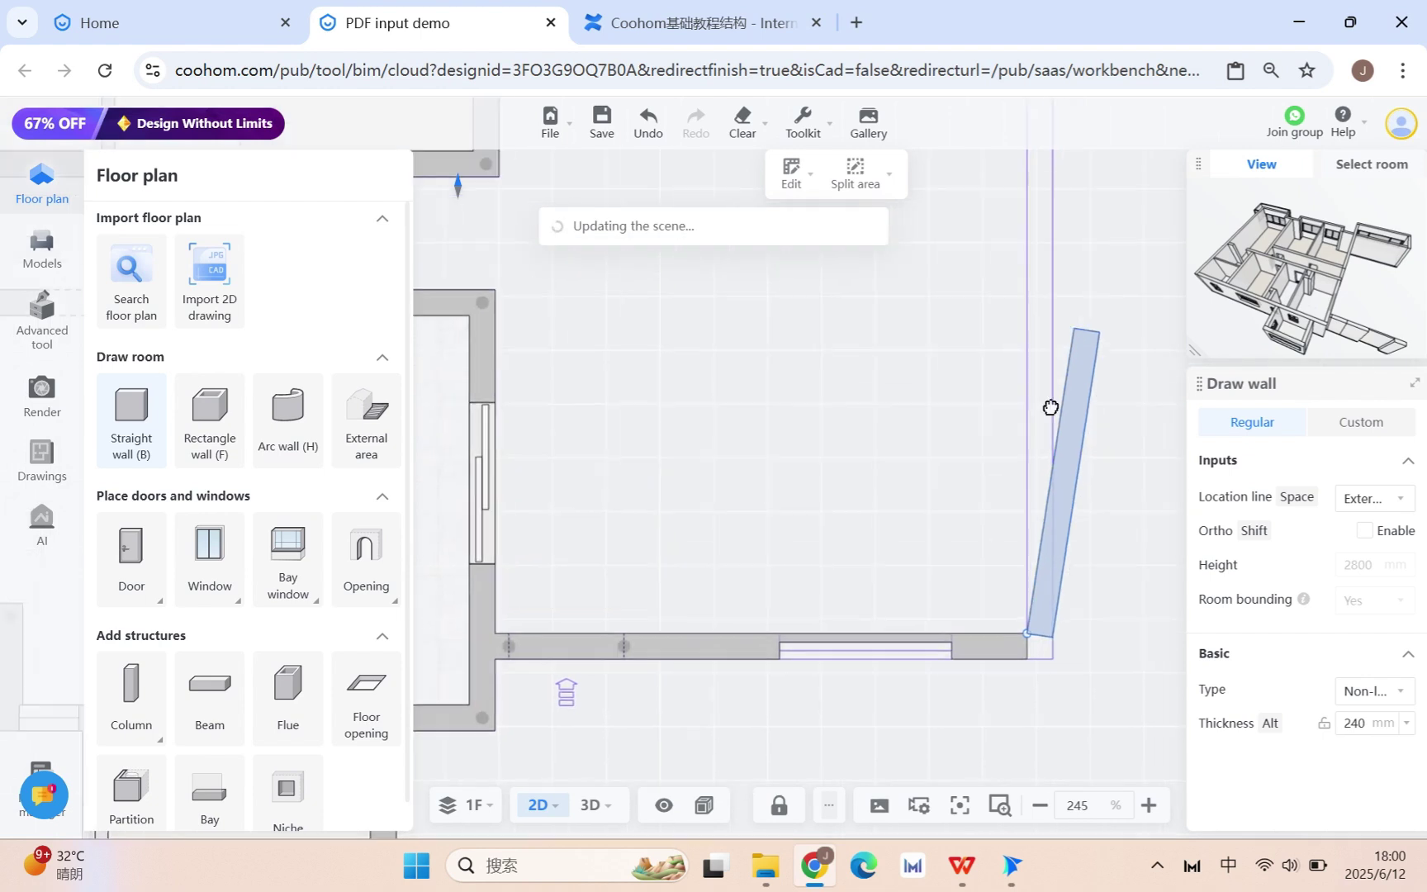
{"action": "right_click_drag", "start_coordinate": [1050, 408], "coordinate": [988, 676]}
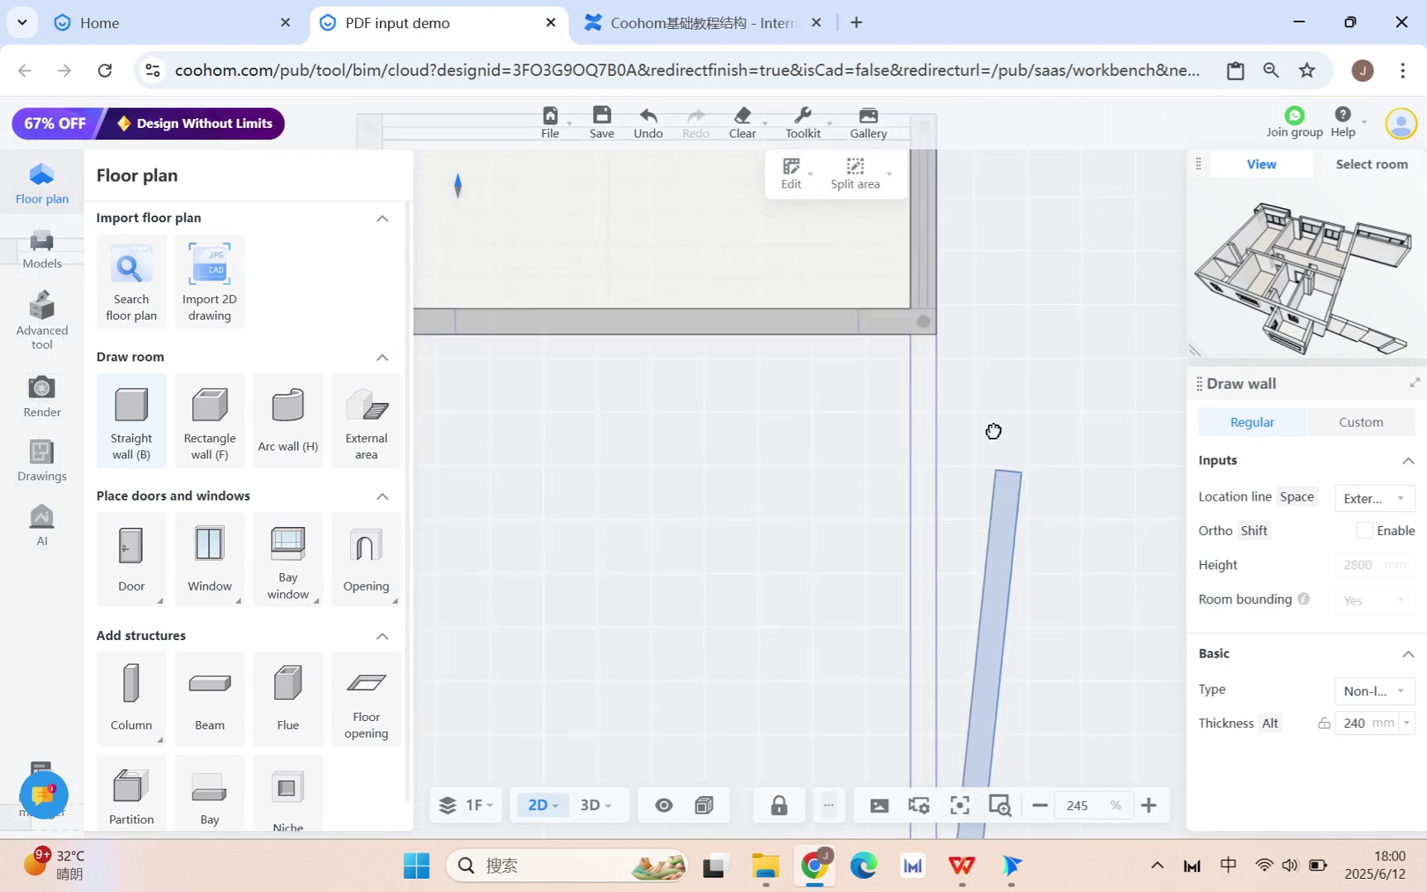
{"action": "right_click_drag", "start_coordinate": [993, 431], "coordinate": [1067, 550]}
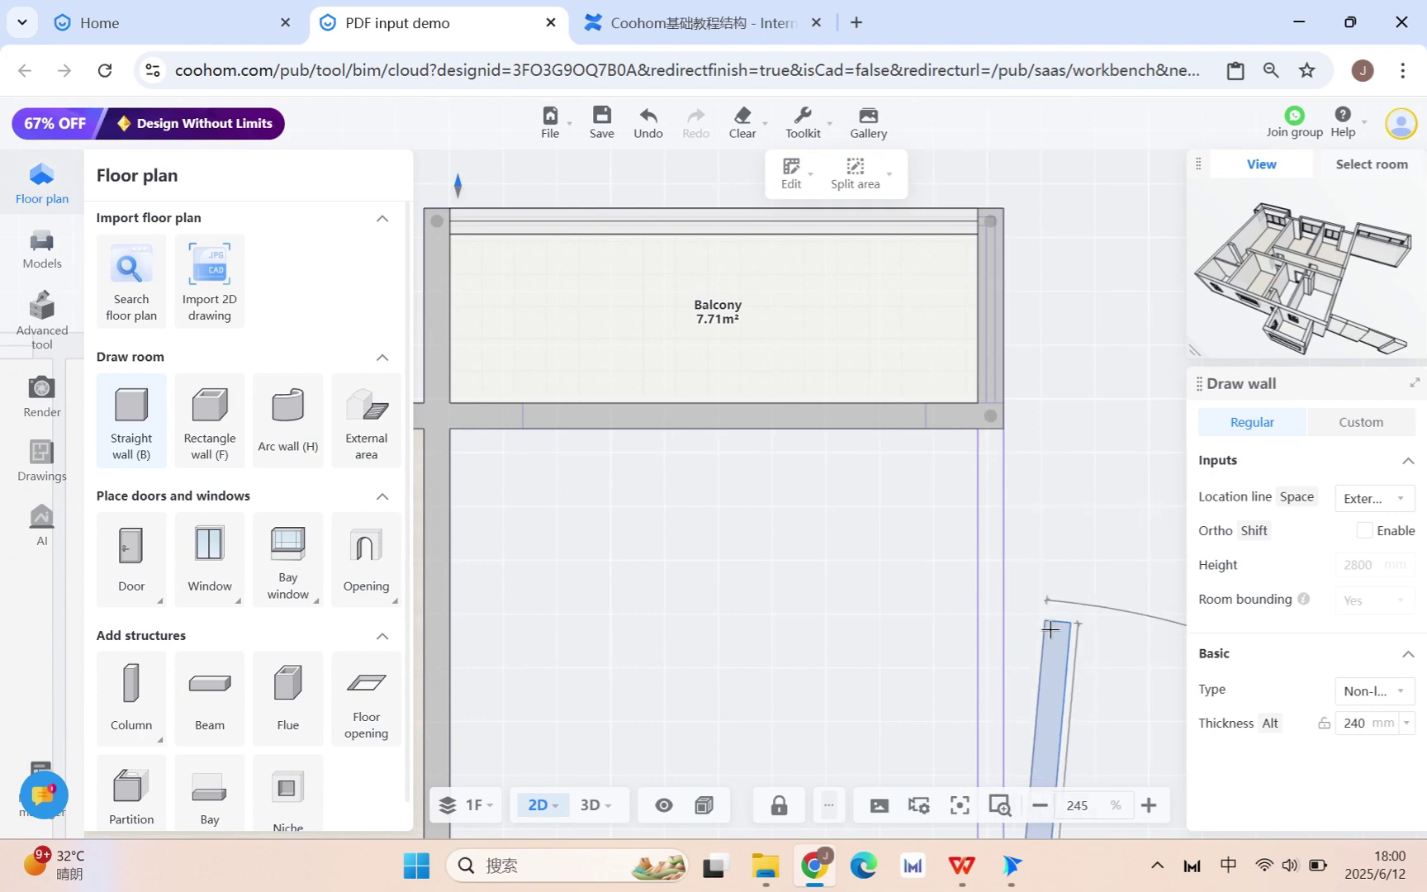
{"action": "right_click_drag", "start_coordinate": [1077, 682], "coordinate": [1010, 604]}
{"action": "scroll", "coordinate": [888, 589], "scroll_direction": "down", "scroll_amount": 2}
{"action": "scroll", "coordinate": [837, 319], "scroll_direction": "up", "scroll_amount": 3}
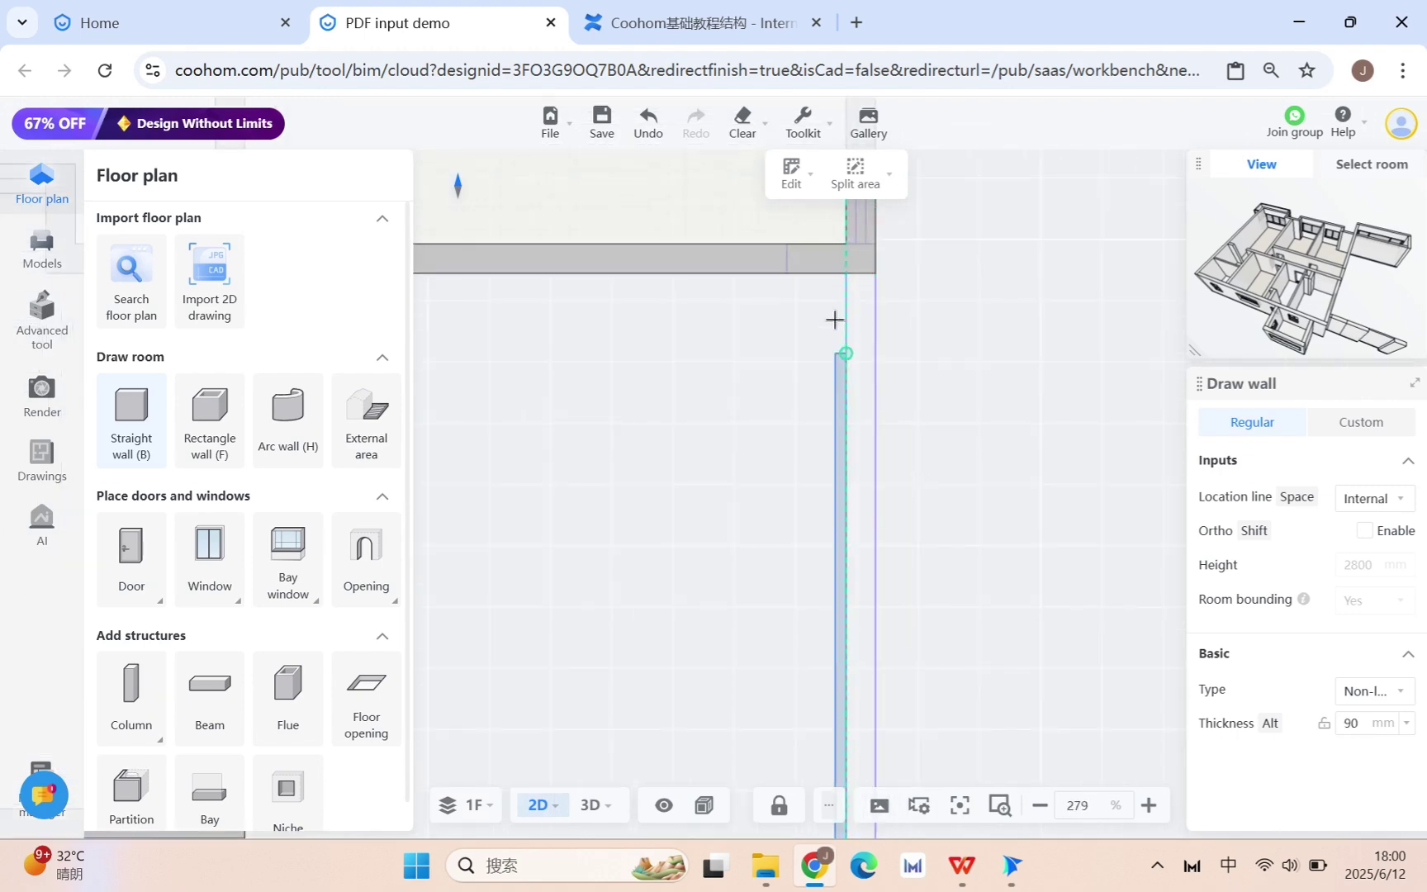
{"action": "left_click", "coordinate": [859, 282]}
{"action": "right_click", "coordinate": [987, 567]}
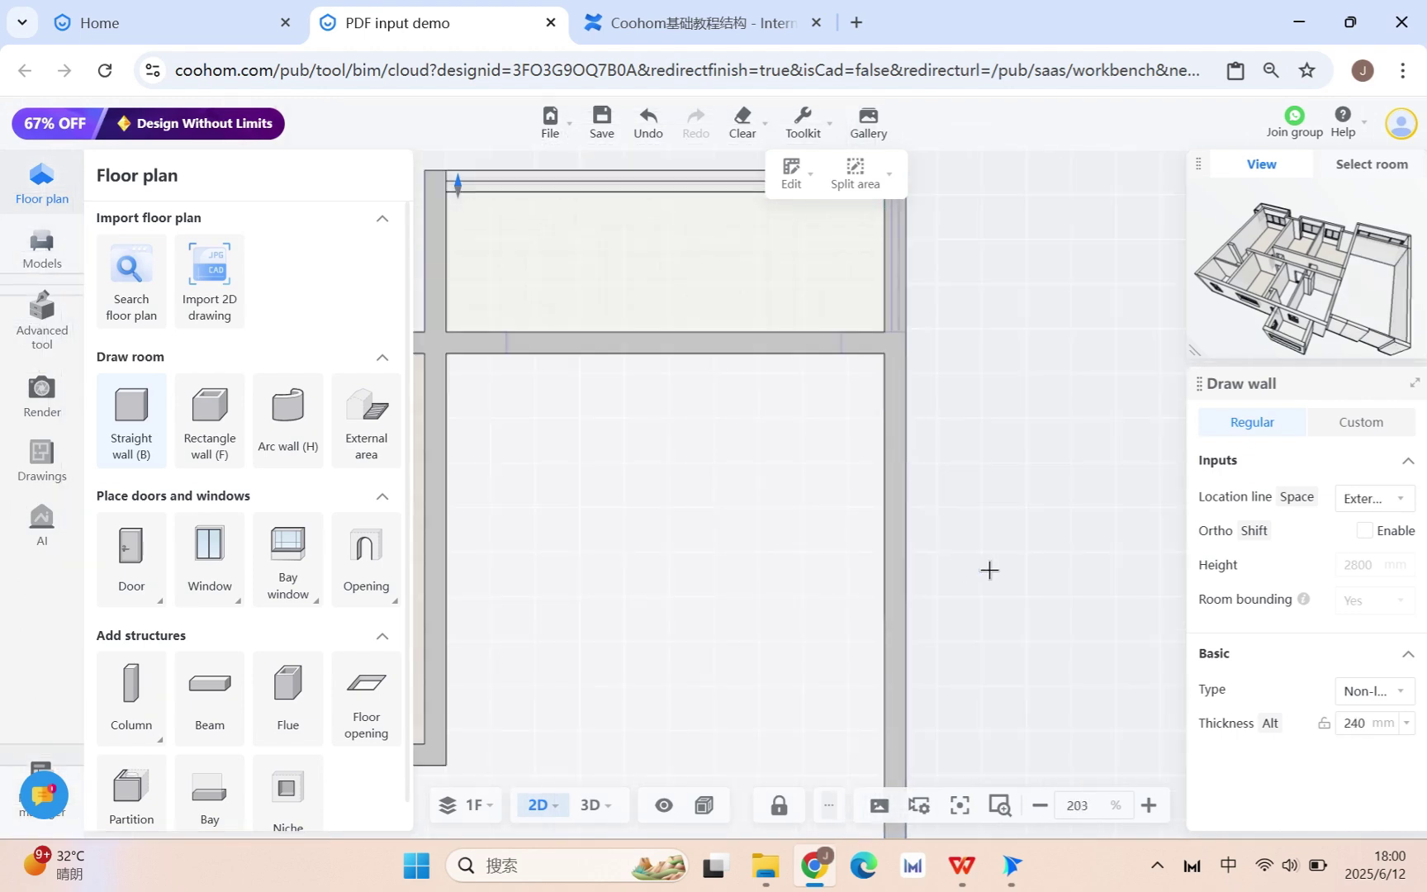
Thicken the 1600 mm wall segment at the window position to 240 mm so it matches the adjoining walls
{"action": "scroll", "coordinate": [988, 567], "scroll_direction": "down", "scroll_amount": 4}
{"action": "right_click_drag", "start_coordinate": [1004, 710], "coordinate": [1035, 672]}
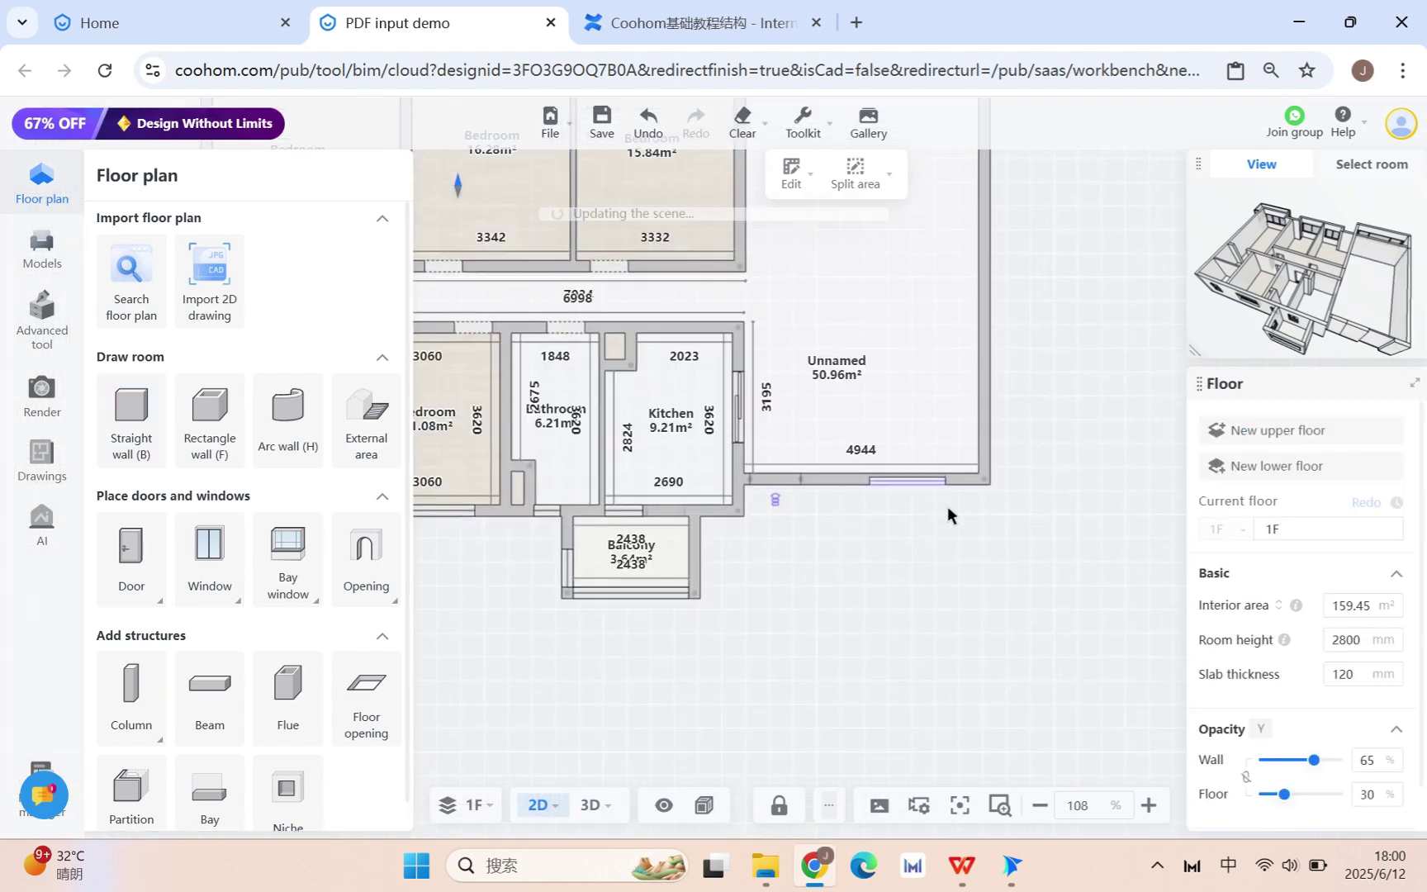
{"action": "scroll", "coordinate": [912, 448], "scroll_direction": "up", "scroll_amount": 5}
{"action": "left_click", "coordinate": [859, 414]}
{"action": "scroll", "coordinate": [729, 417], "scroll_direction": "up", "scroll_amount": 3}
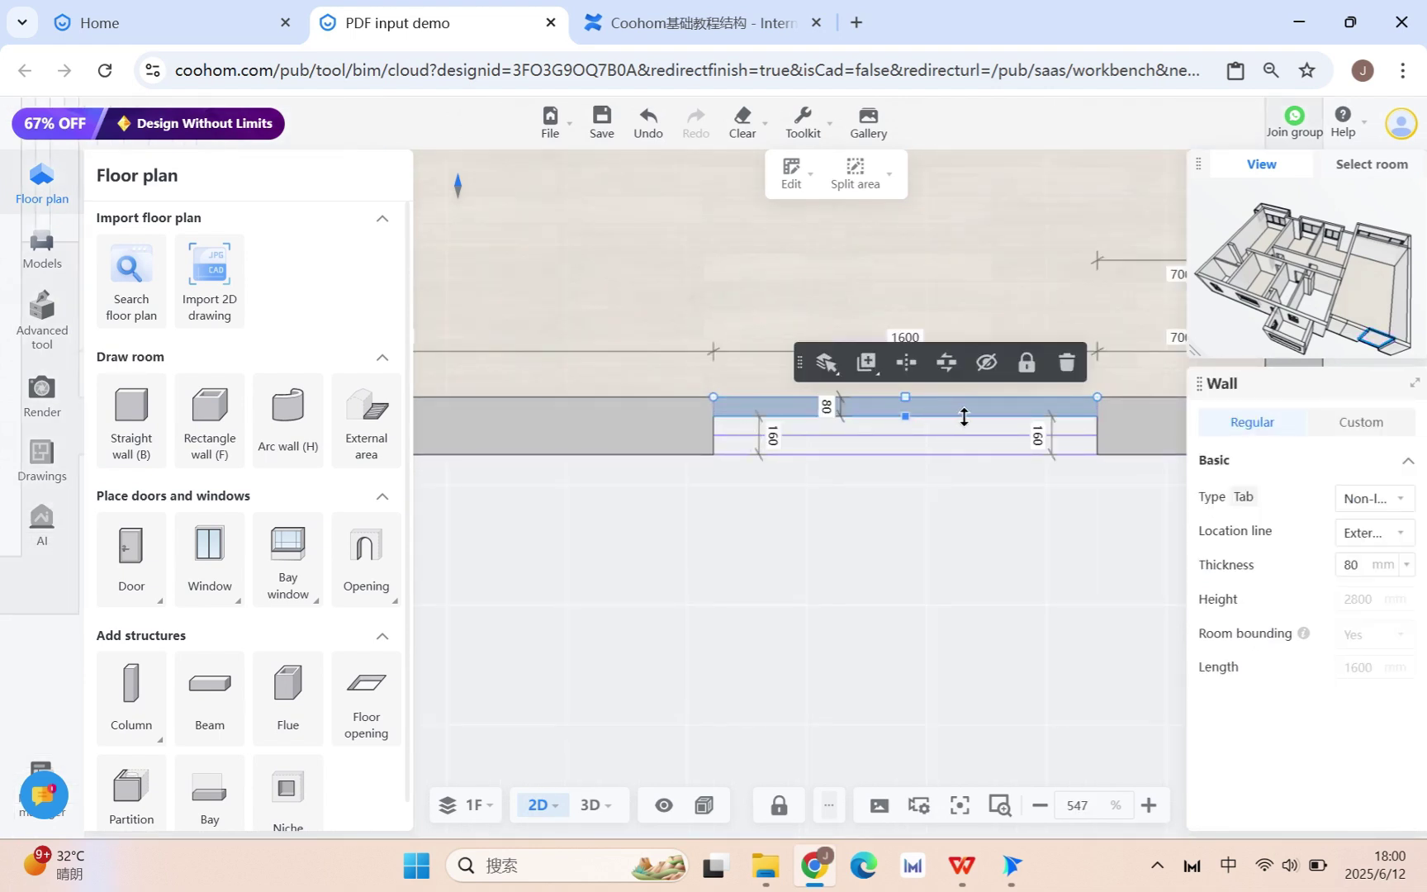
{"action": "left_click_drag", "start_coordinate": [905, 415], "coordinate": [906, 459]}
{"action": "scroll", "coordinate": [732, 577], "scroll_direction": "down", "scroll_amount": 4}
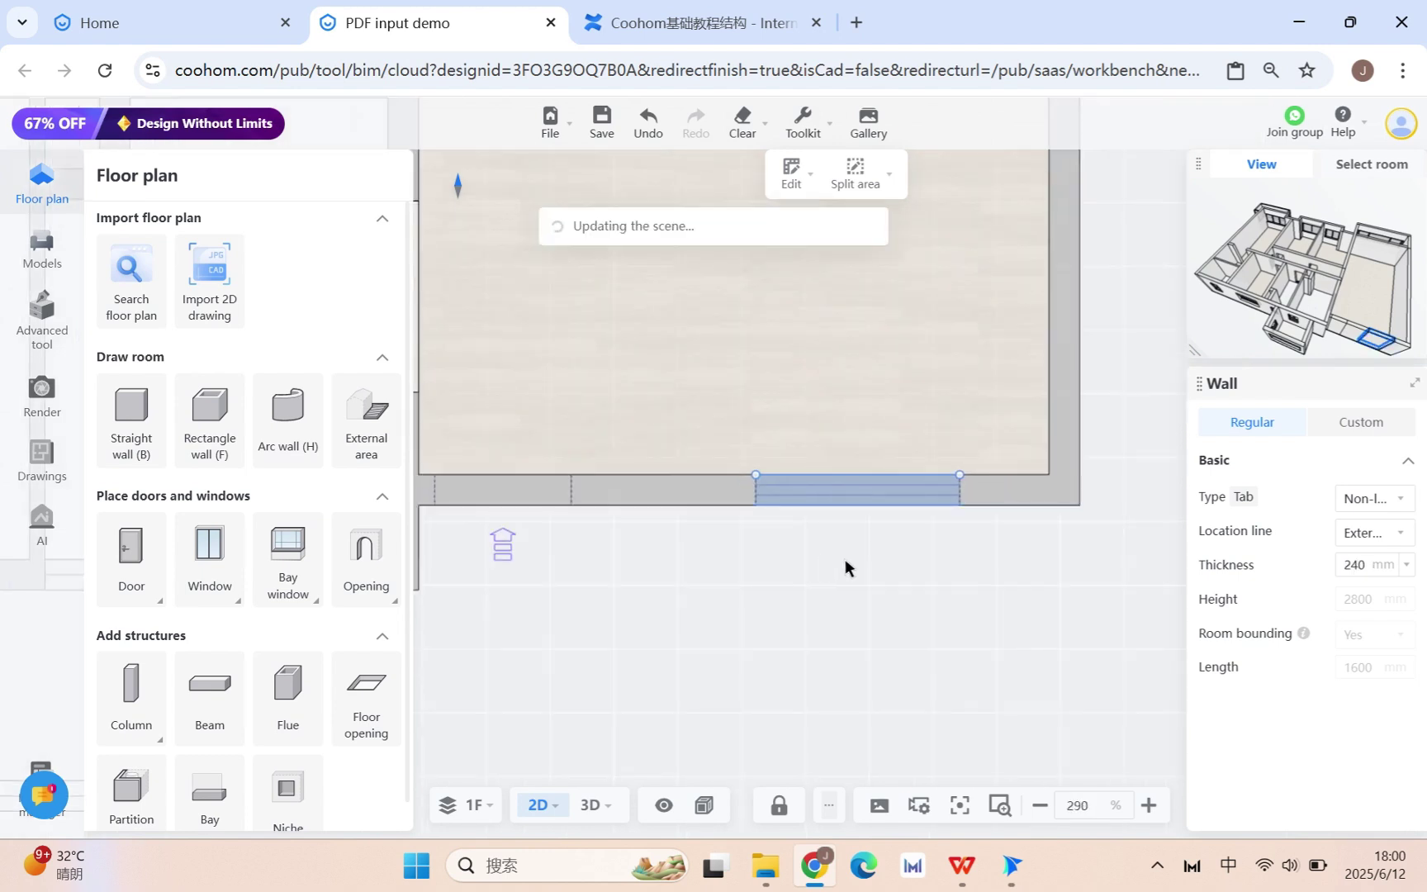
{"action": "left_click", "coordinate": [846, 558]}
Place a linear window in the 1600 mm wall segment and widen it to 1600 mm
{"action": "left_click_drag", "start_coordinate": [911, 575], "coordinate": [808, 613]}
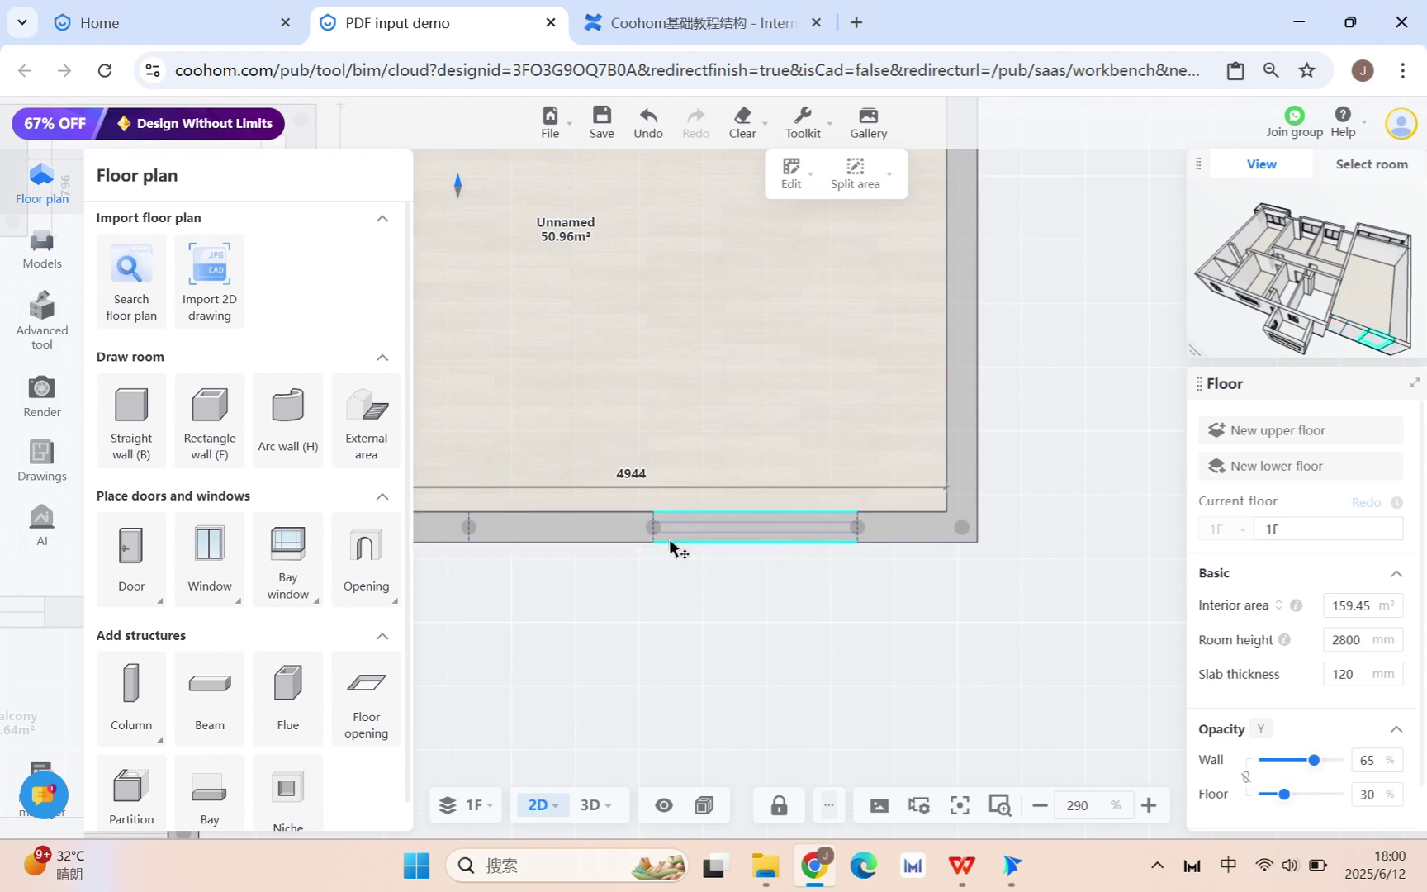
{"action": "mouse_move", "coordinate": [244, 588]}
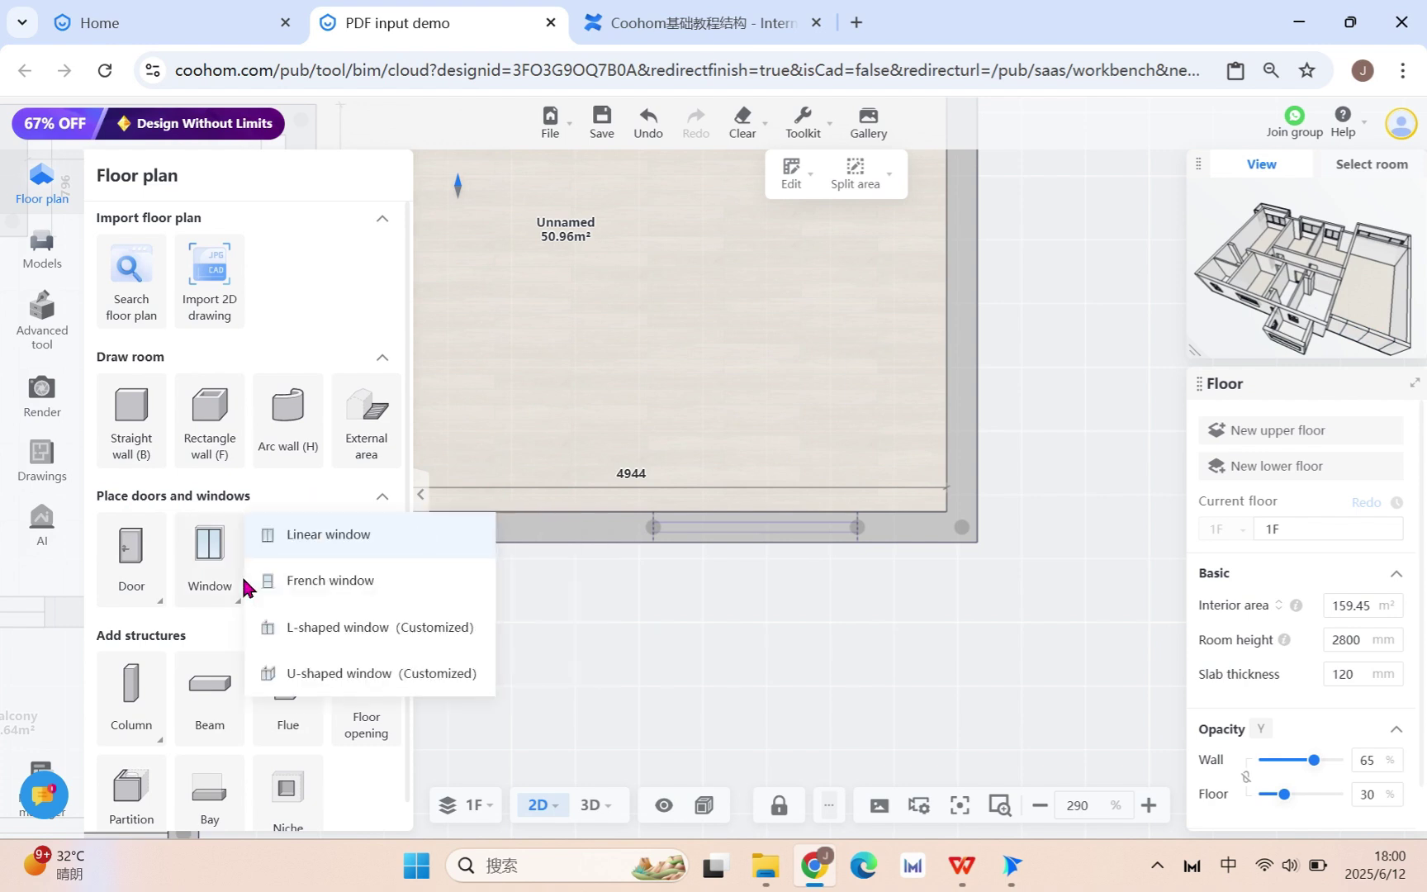
{"action": "left_click", "coordinate": [312, 537]}
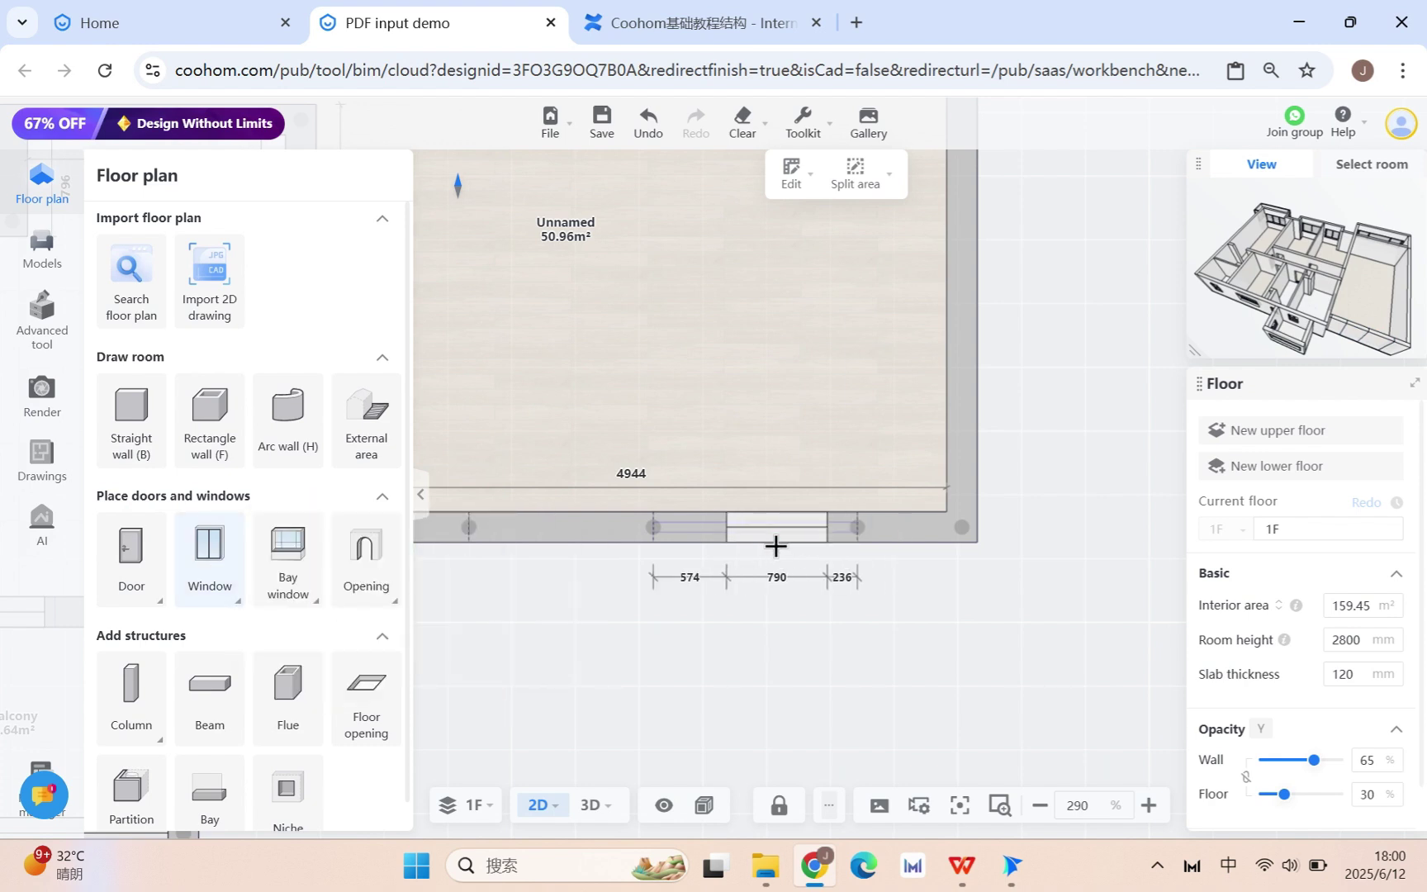
{"action": "left_click", "coordinate": [733, 533]}
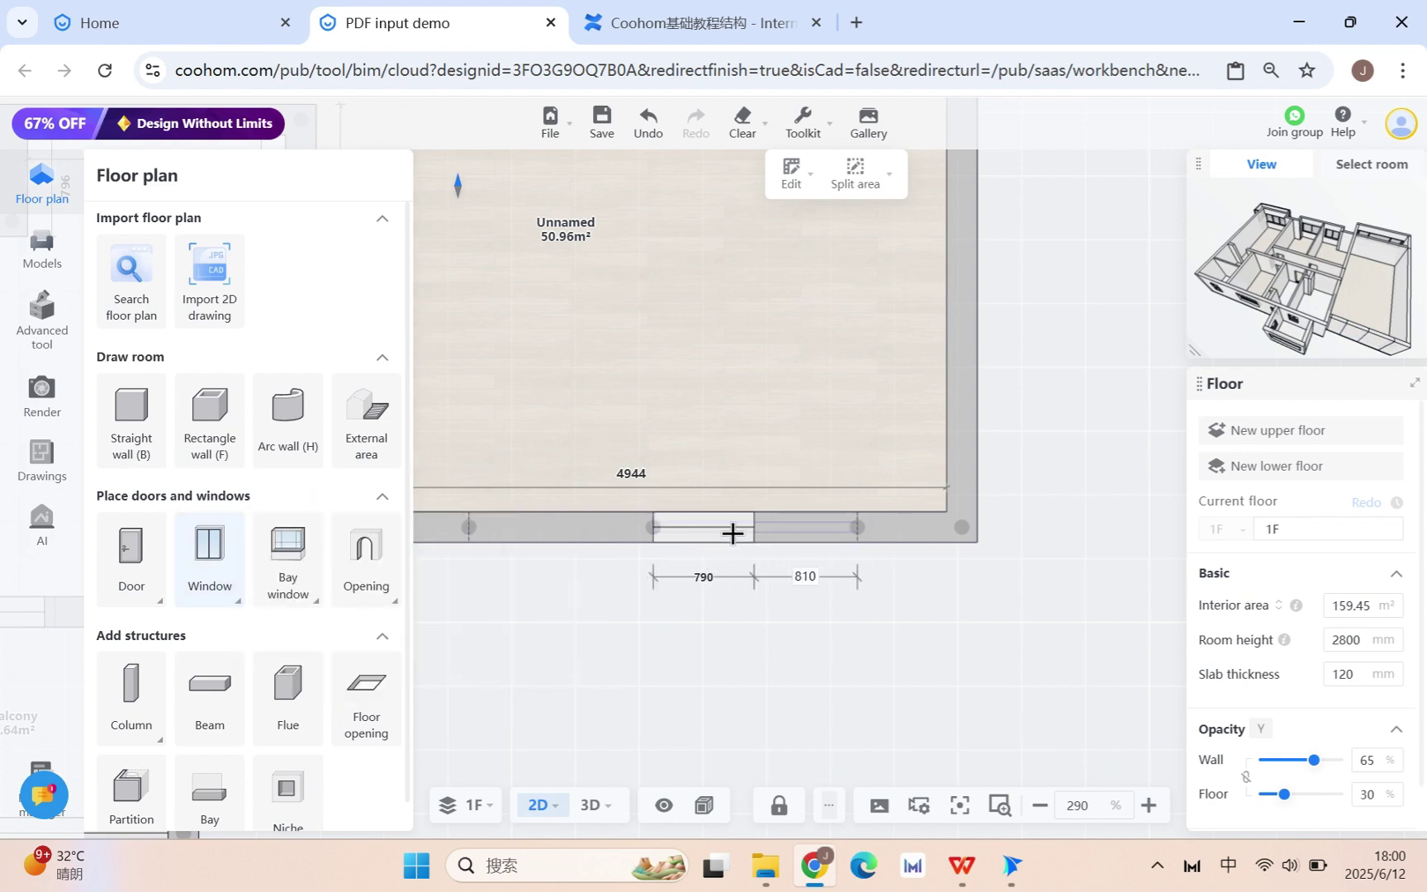
{"action": "left_click", "coordinate": [733, 532]}
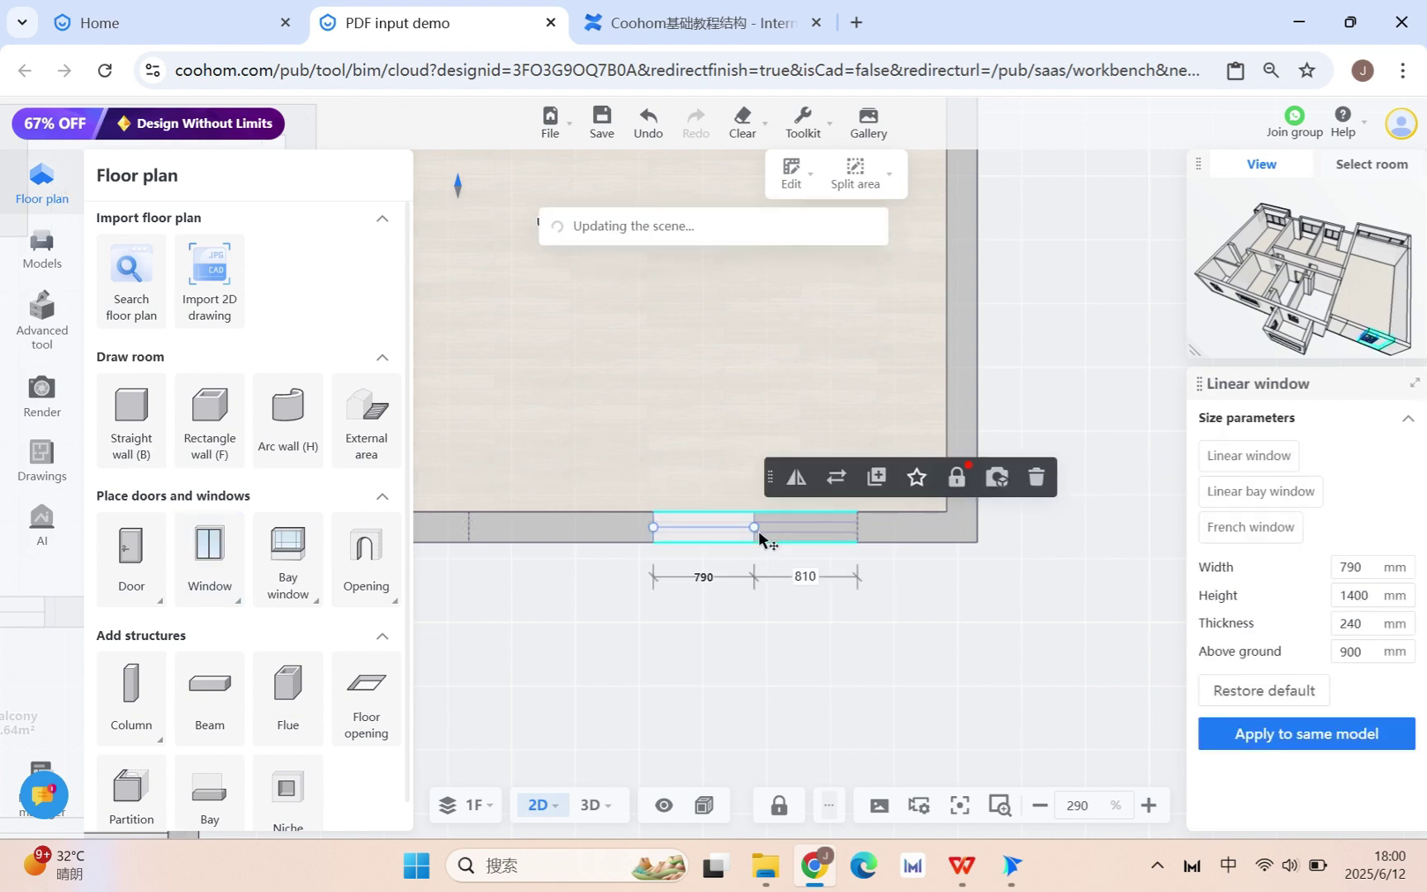
{"action": "scroll", "coordinate": [764, 678], "scroll_direction": "down", "scroll_amount": 3}
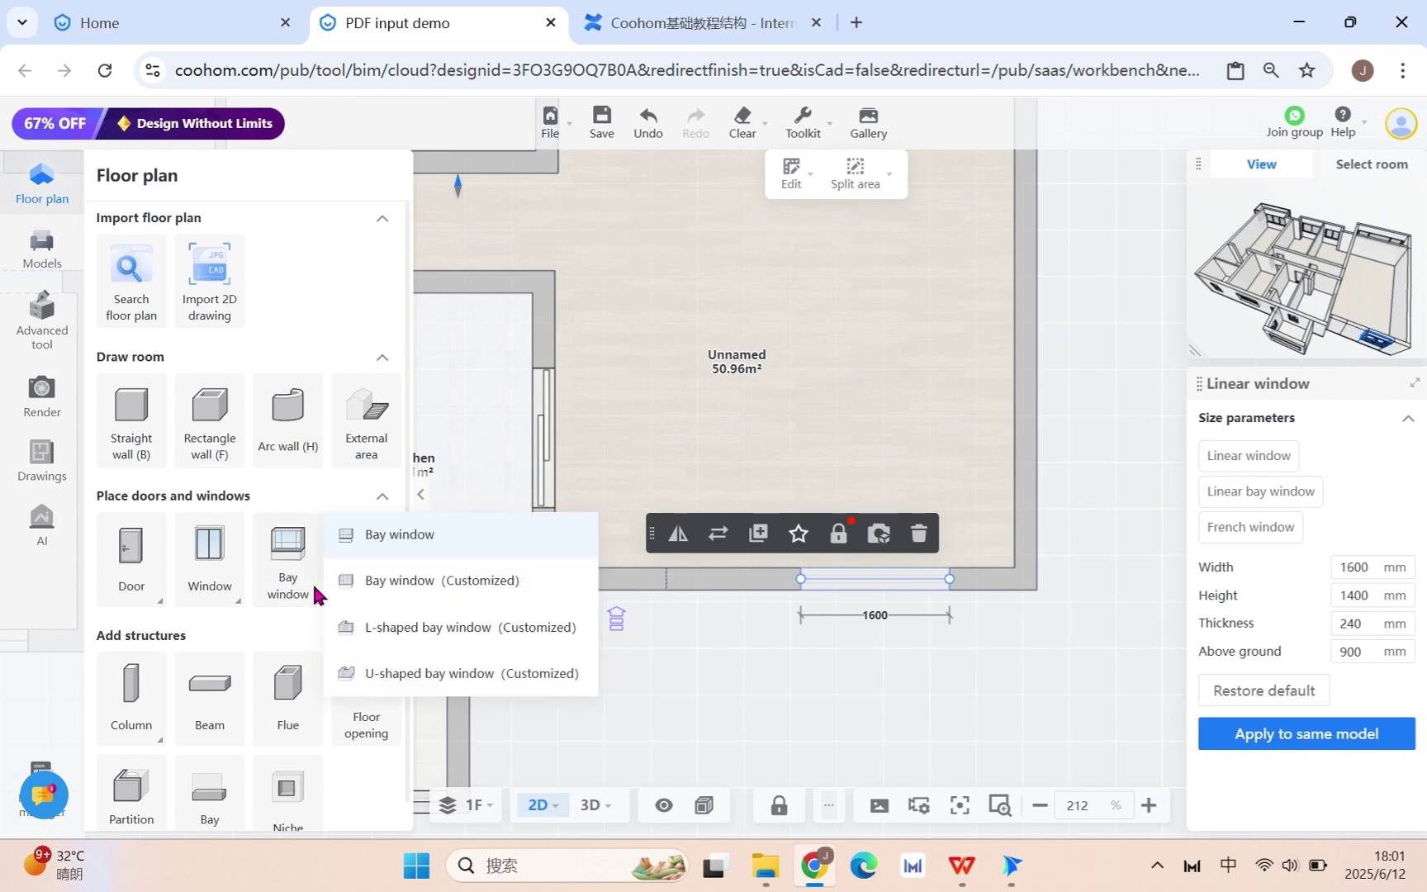
Place a single door in the outer wall segment beside the kitchen corner and widen it to 1071 mm
{"action": "scroll", "coordinate": [305, 615], "scroll_direction": "down", "scroll_amount": 1}
{"action": "mouse_move", "coordinate": [145, 528]}
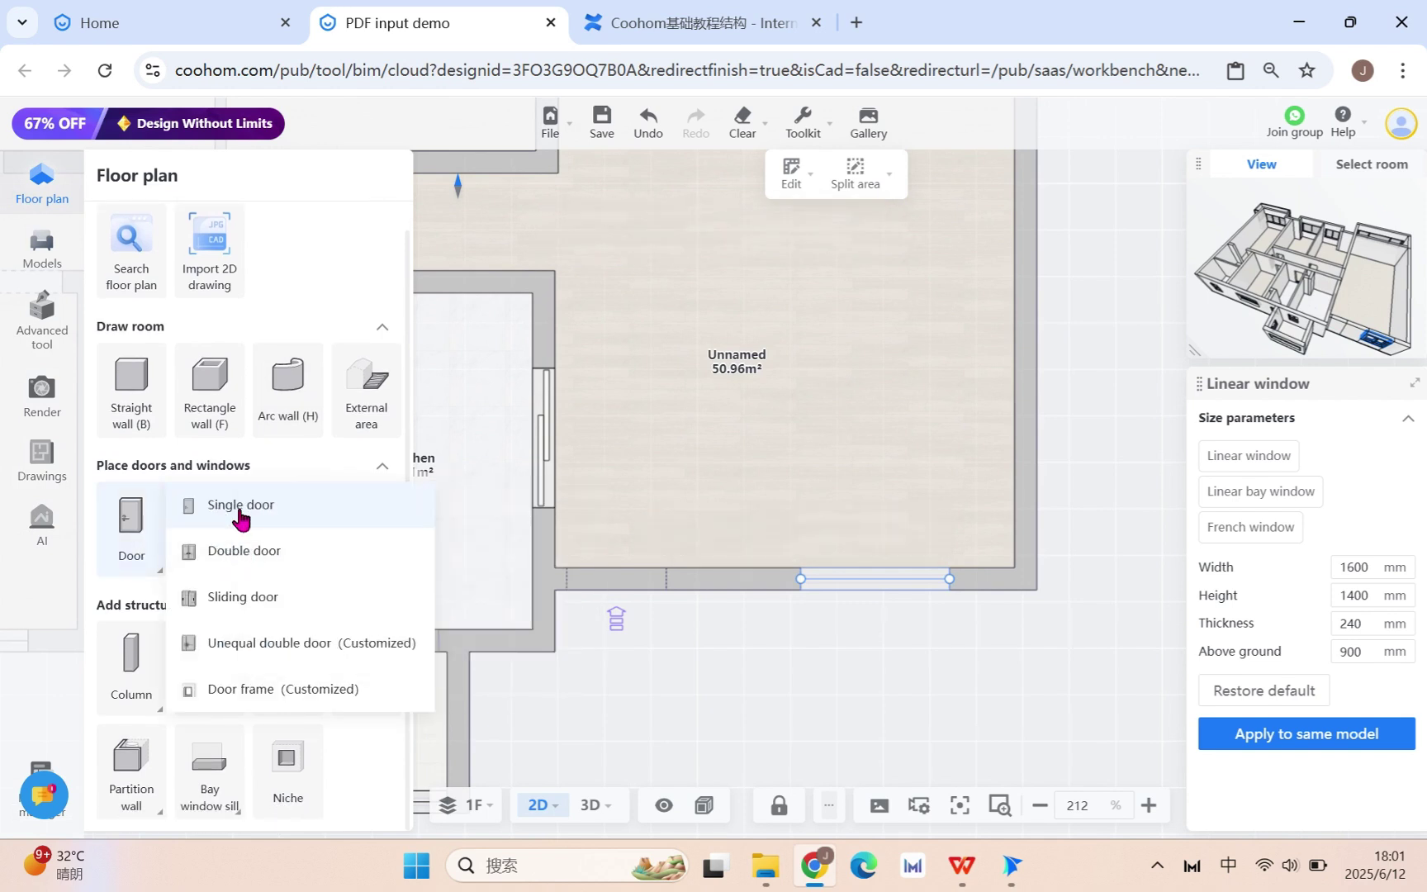
{"action": "left_click", "coordinate": [208, 503]}
{"action": "scroll", "coordinate": [607, 588], "scroll_direction": "up", "scroll_amount": 3}
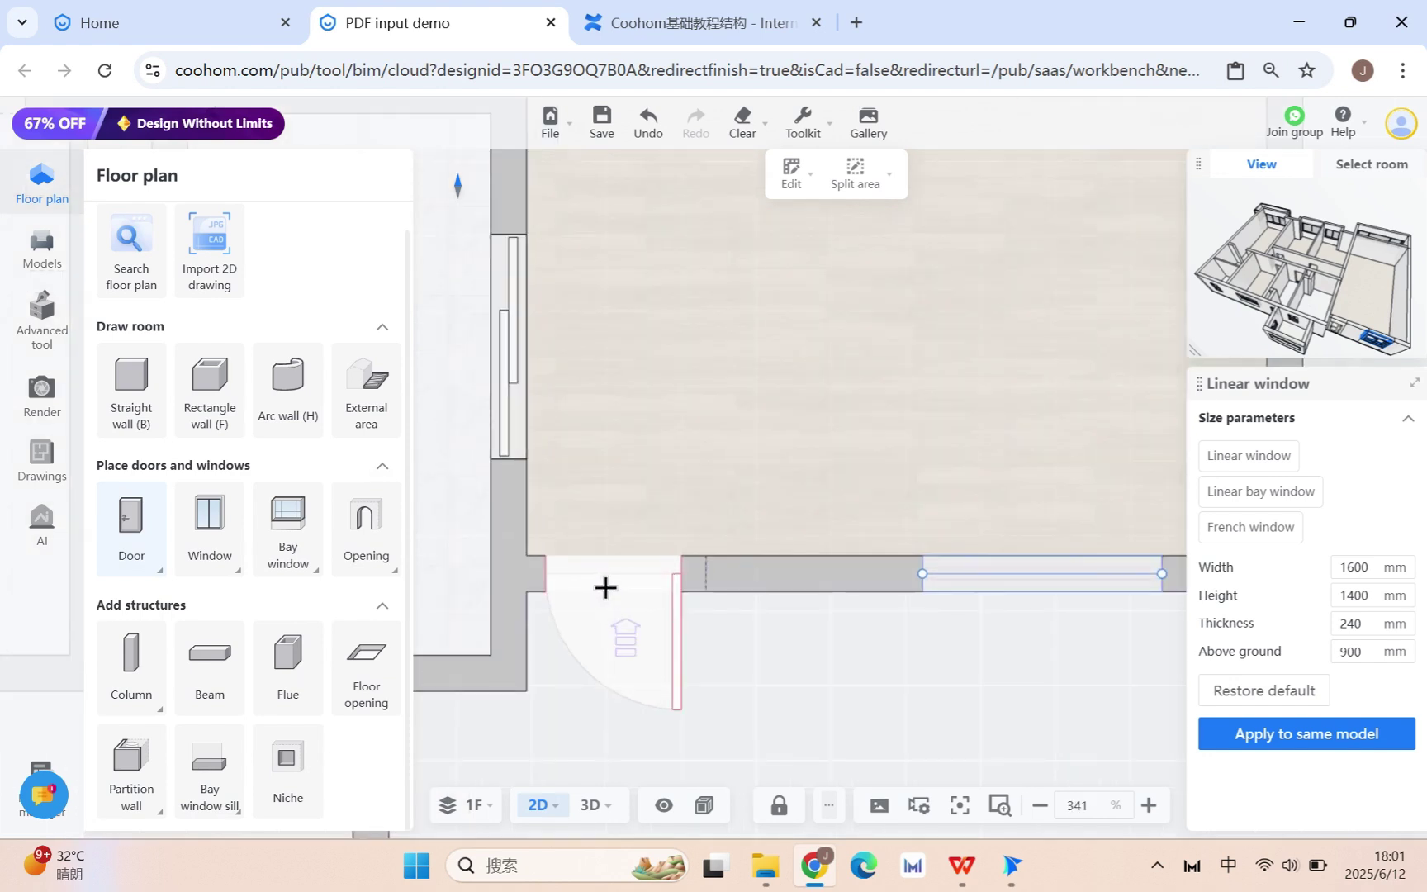
{"action": "left_click", "coordinate": [612, 583]}
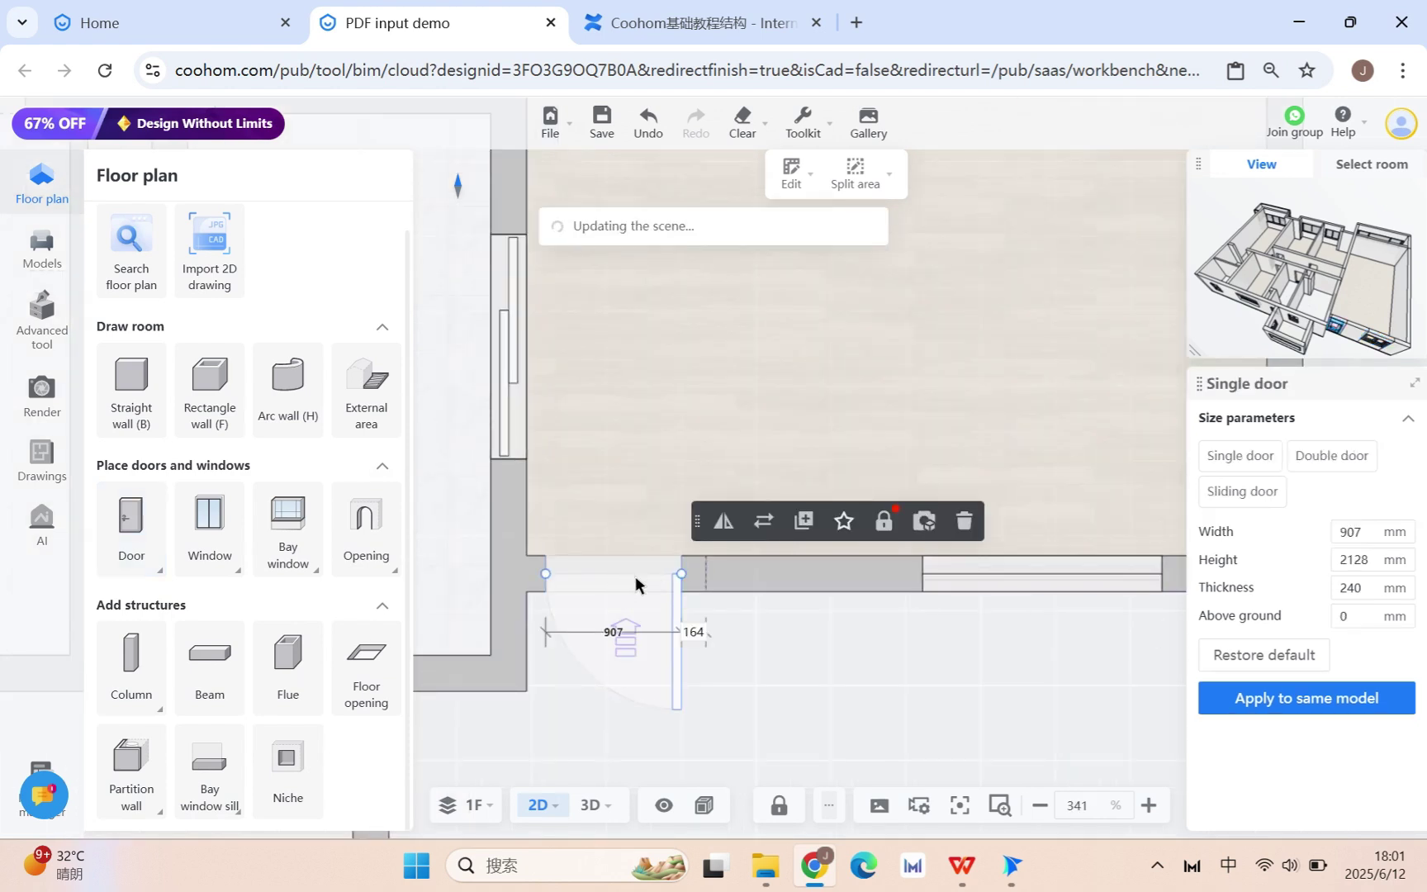
{"action": "left_click_drag", "start_coordinate": [682, 575], "coordinate": [713, 577]}
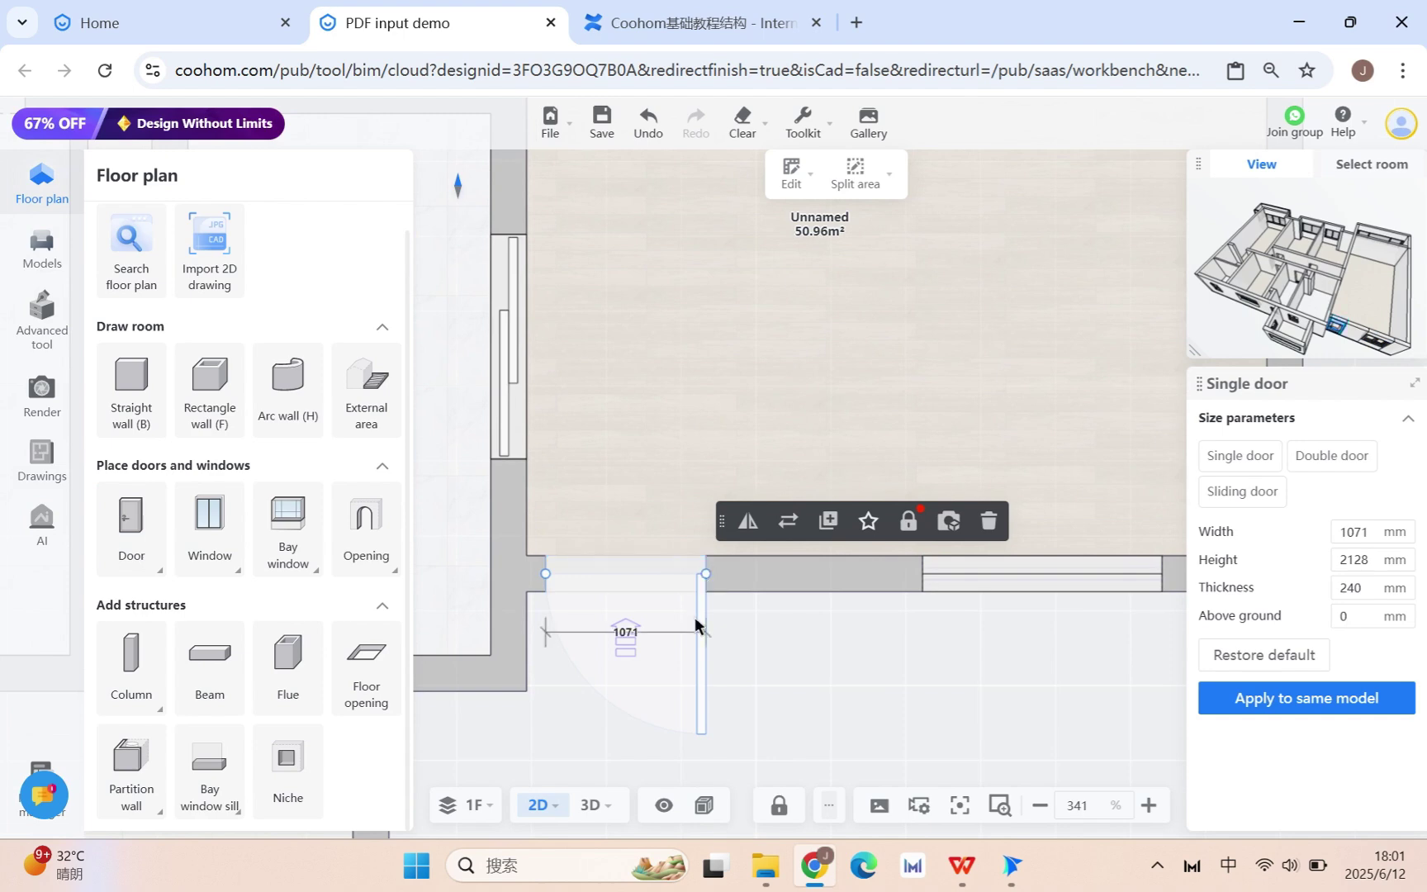
Set the room type of the unnamed 50.96 m² room to Living room
{"action": "scroll", "coordinate": [694, 617], "scroll_direction": "down", "scroll_amount": 7}
{"action": "left_click", "coordinate": [868, 414]}
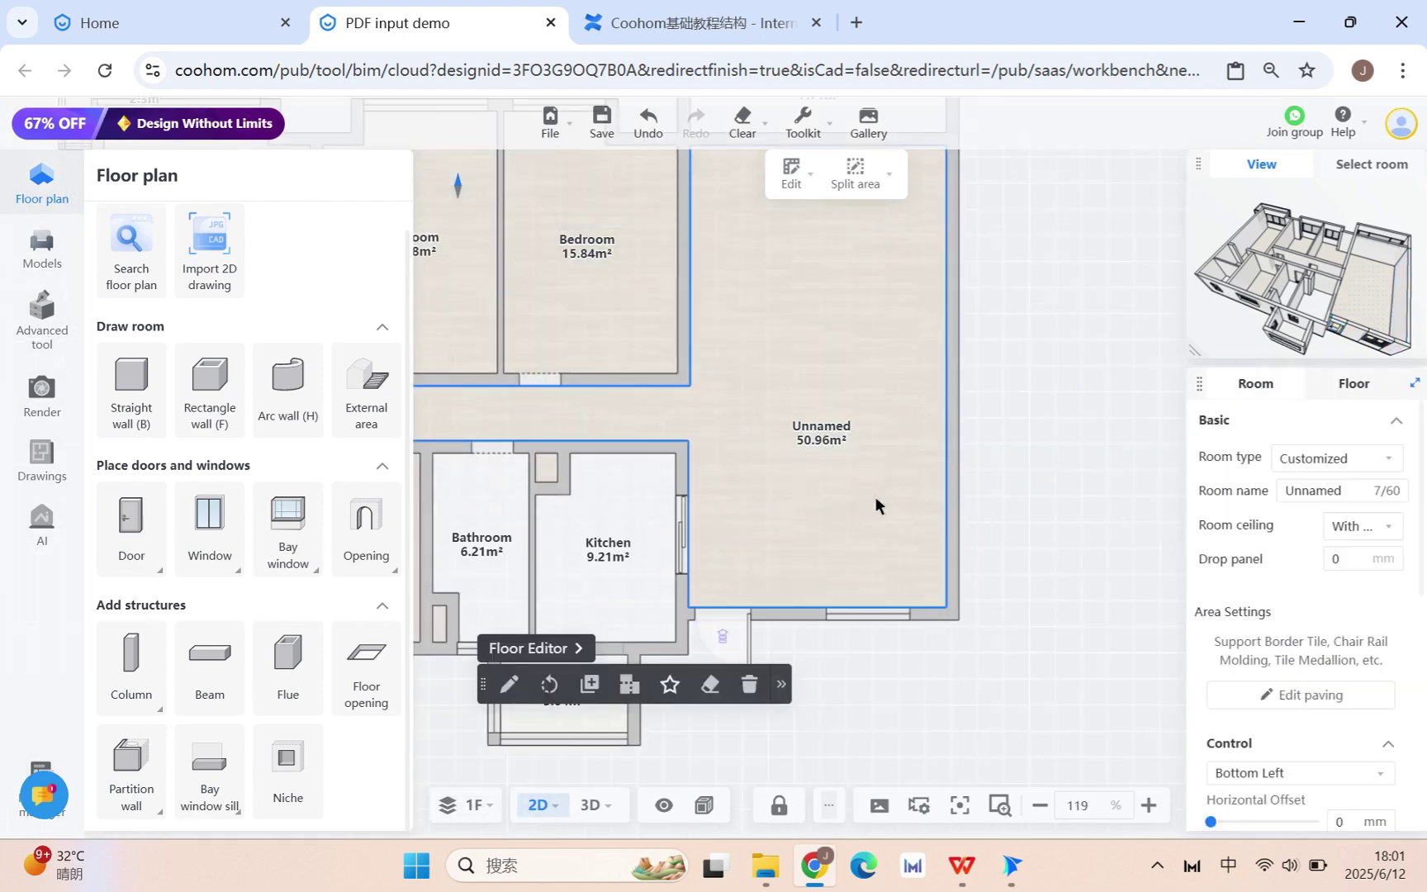
{"action": "left_click", "coordinate": [1373, 460]}
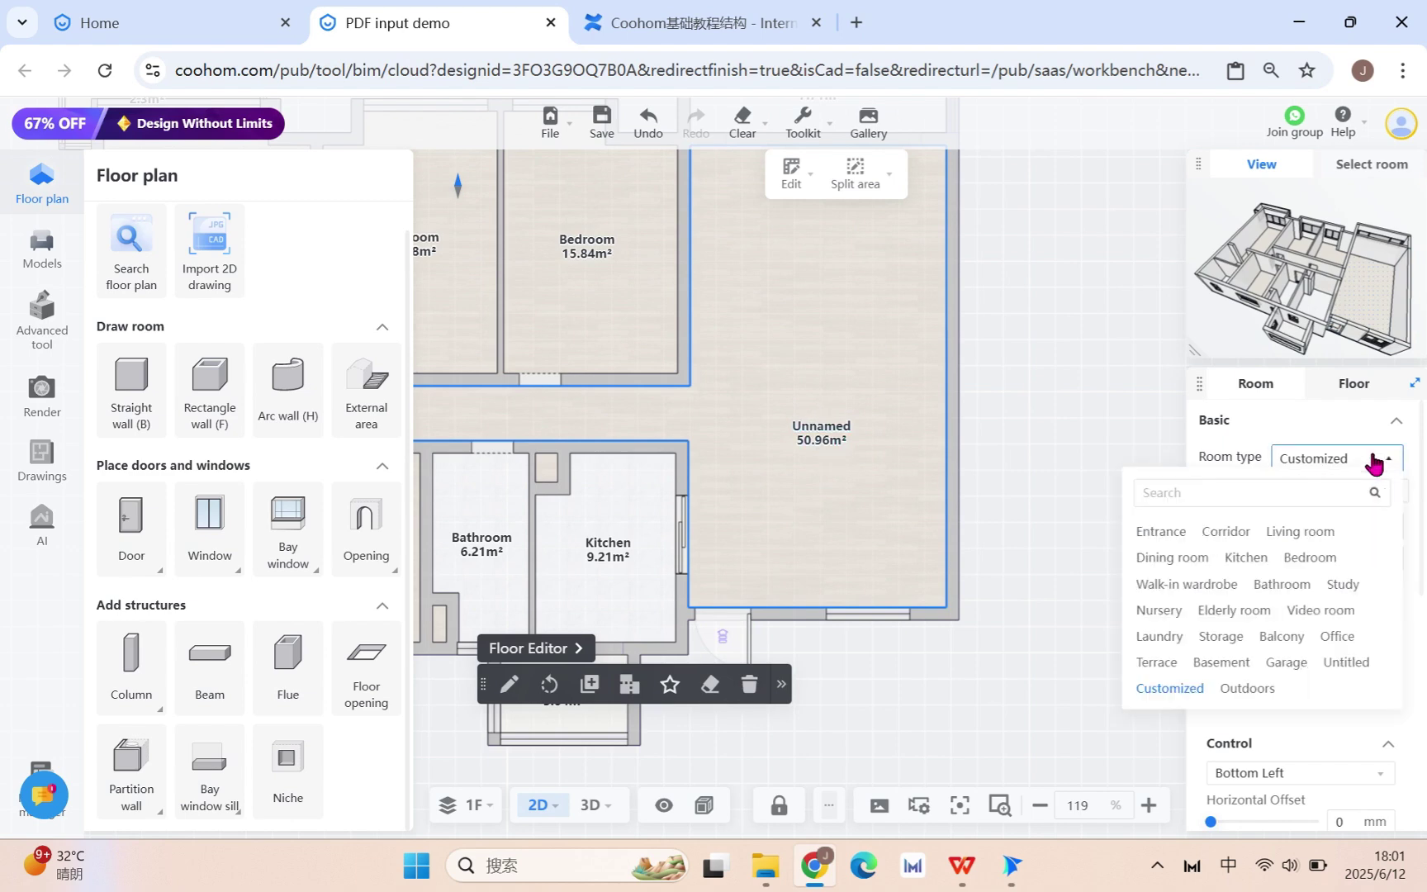
{"action": "left_click", "coordinate": [1300, 531]}
Add a 3747 mm wide rectangular door opening in the wall between the living room and the balcony, and finish placing openings
{"action": "scroll", "coordinate": [1055, 472], "scroll_direction": "down", "scroll_amount": 3}
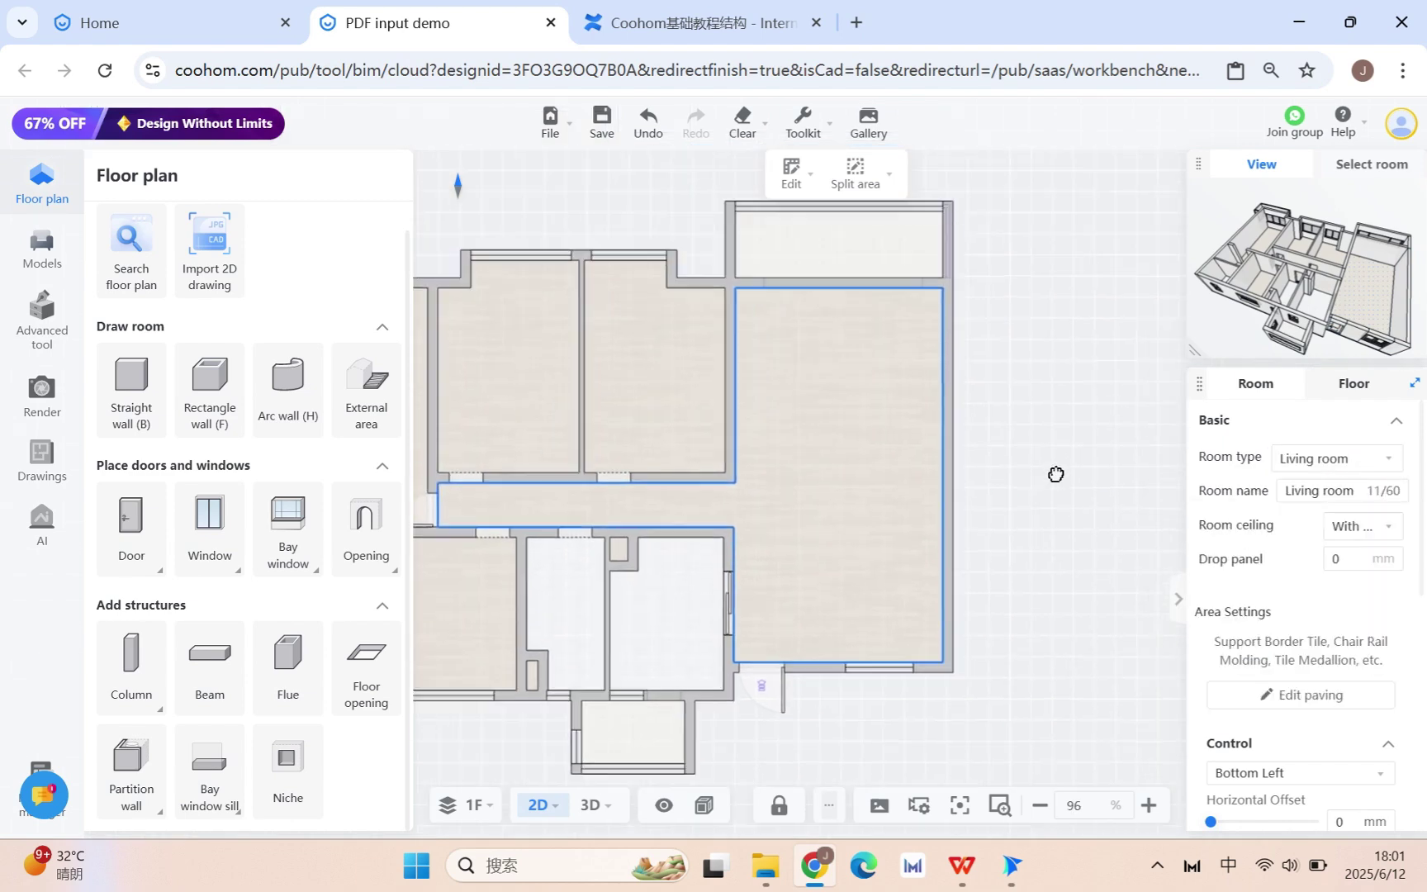
{"action": "scroll", "coordinate": [765, 394], "scroll_direction": "up", "scroll_amount": 5}
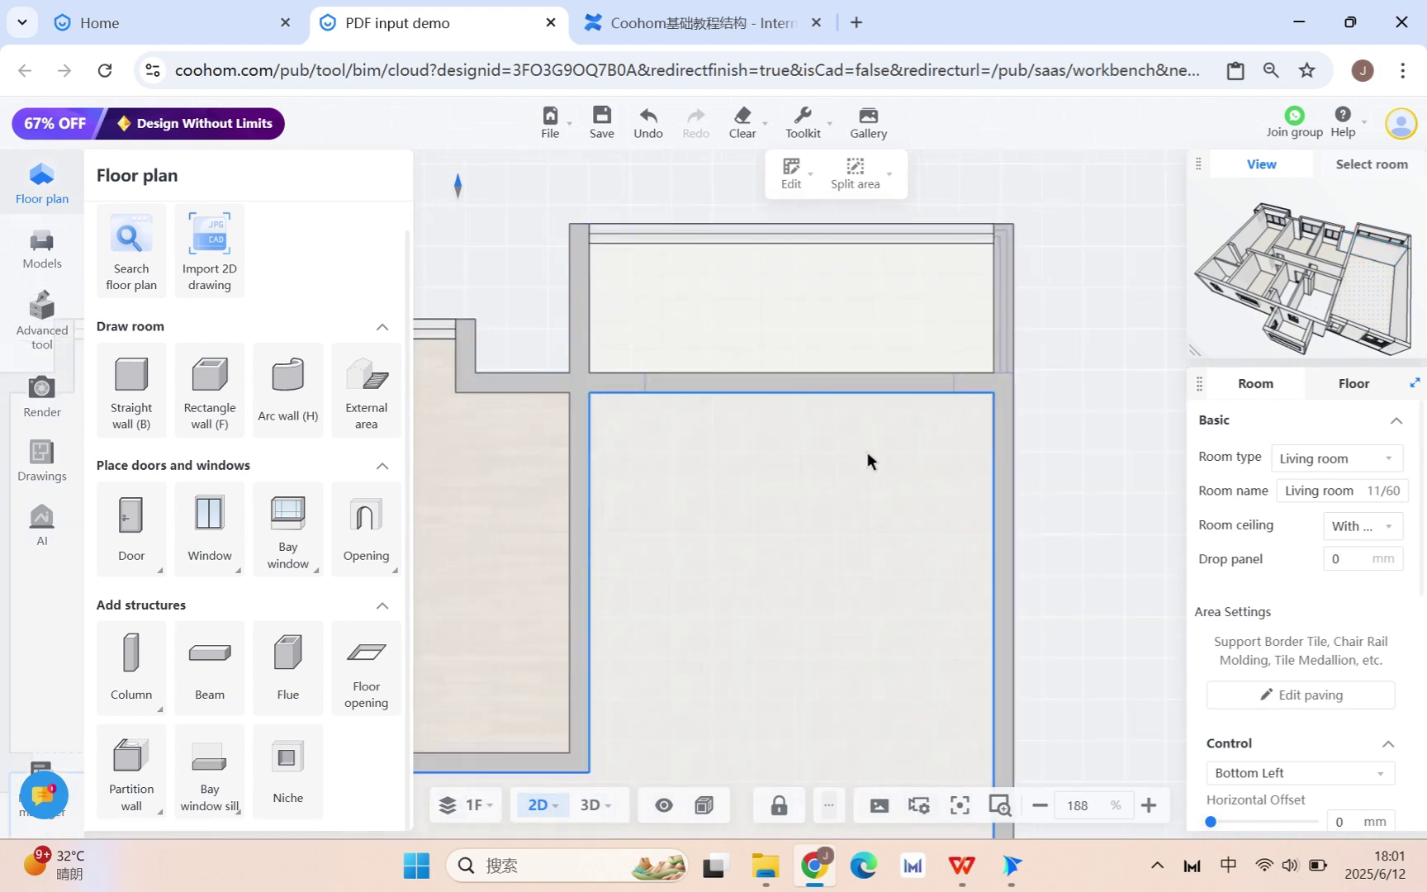
{"action": "left_click_drag", "start_coordinate": [617, 423], "coordinate": [1013, 361]}
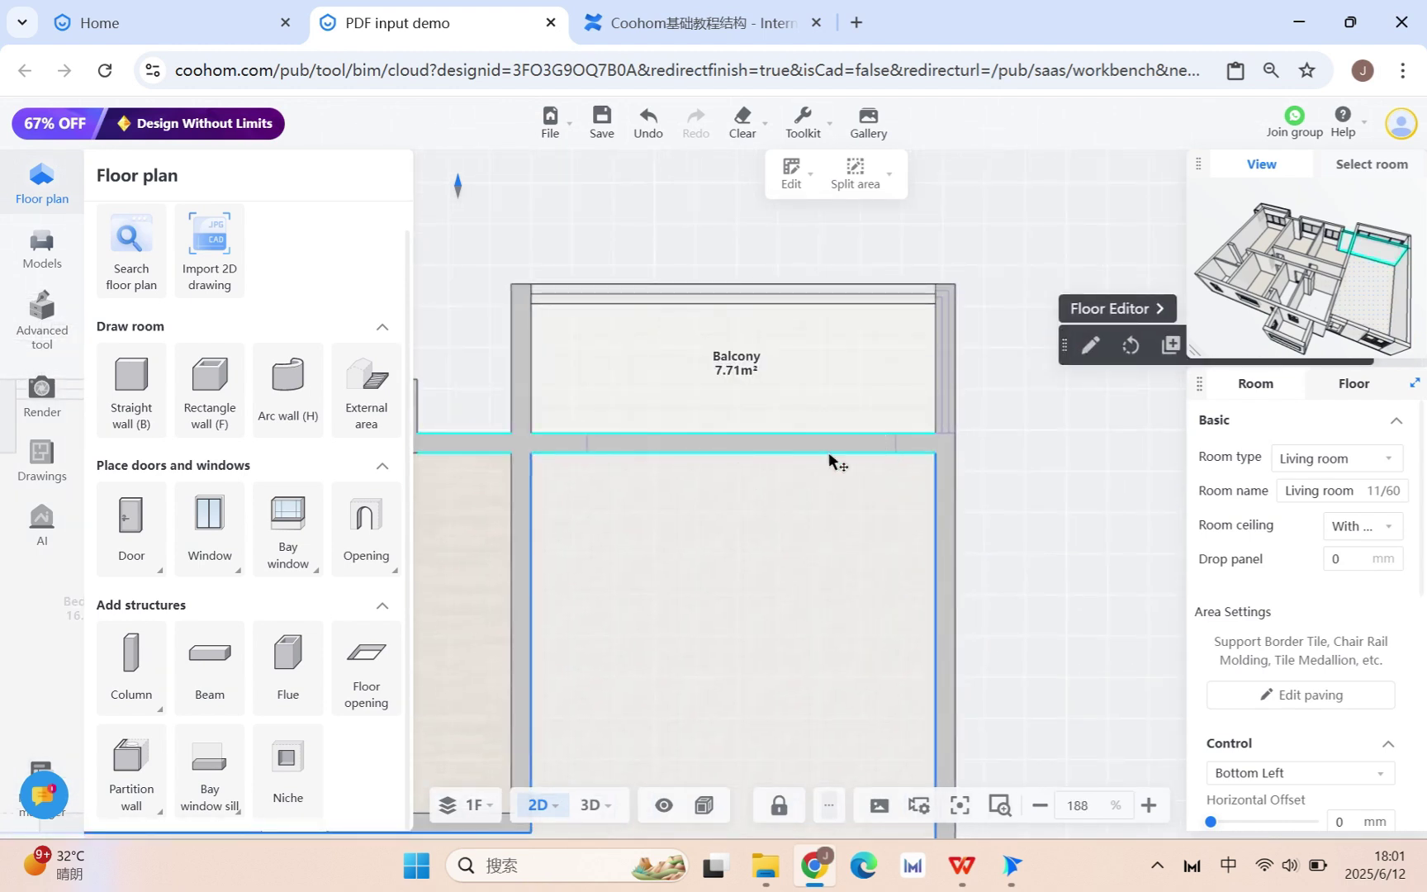
{"action": "mouse_move", "coordinate": [302, 522]}
{"action": "mouse_move", "coordinate": [221, 518]}
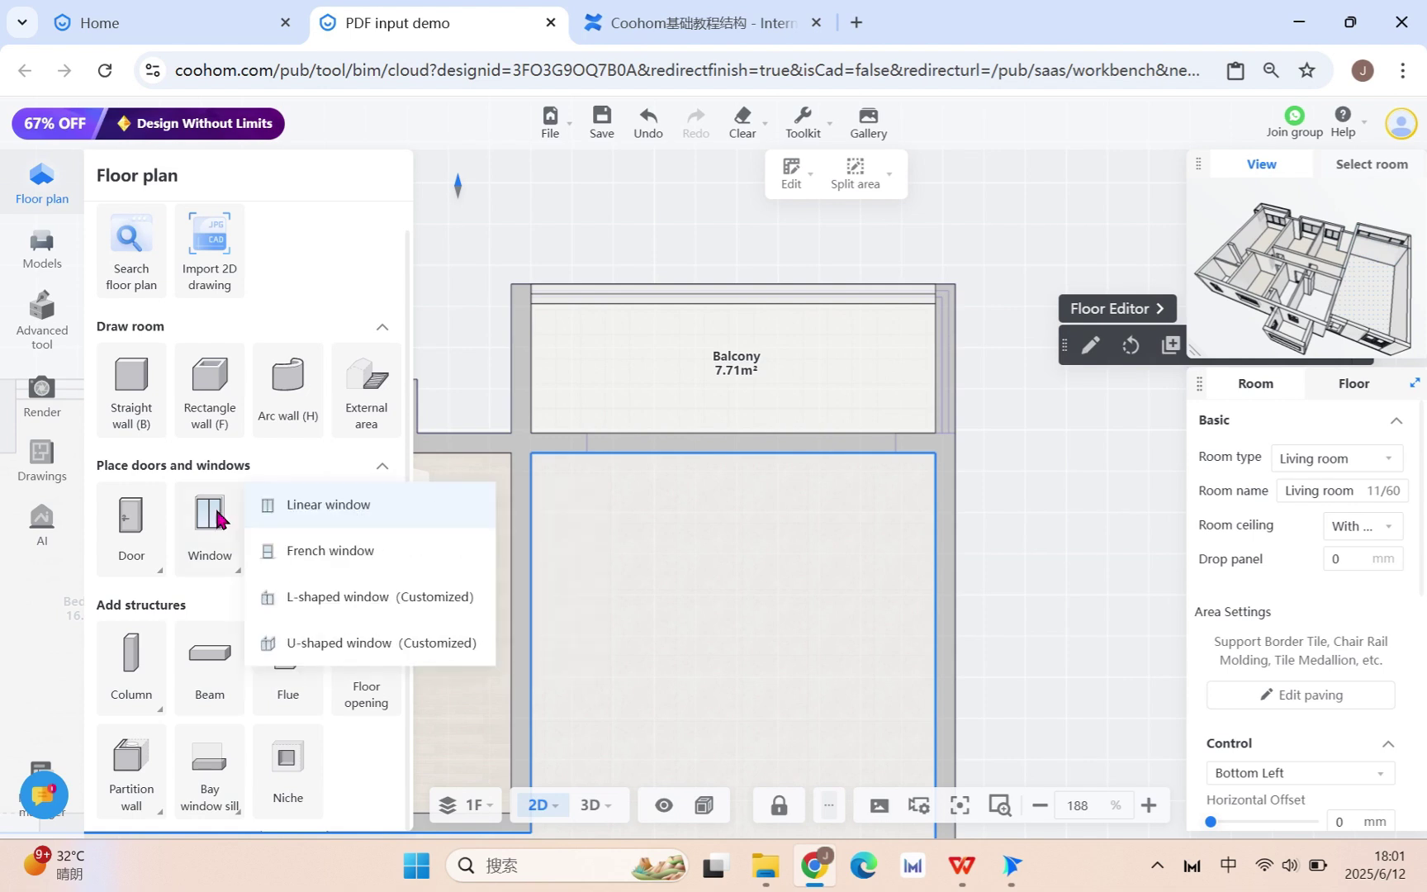
{"action": "mouse_move", "coordinate": [124, 542]}
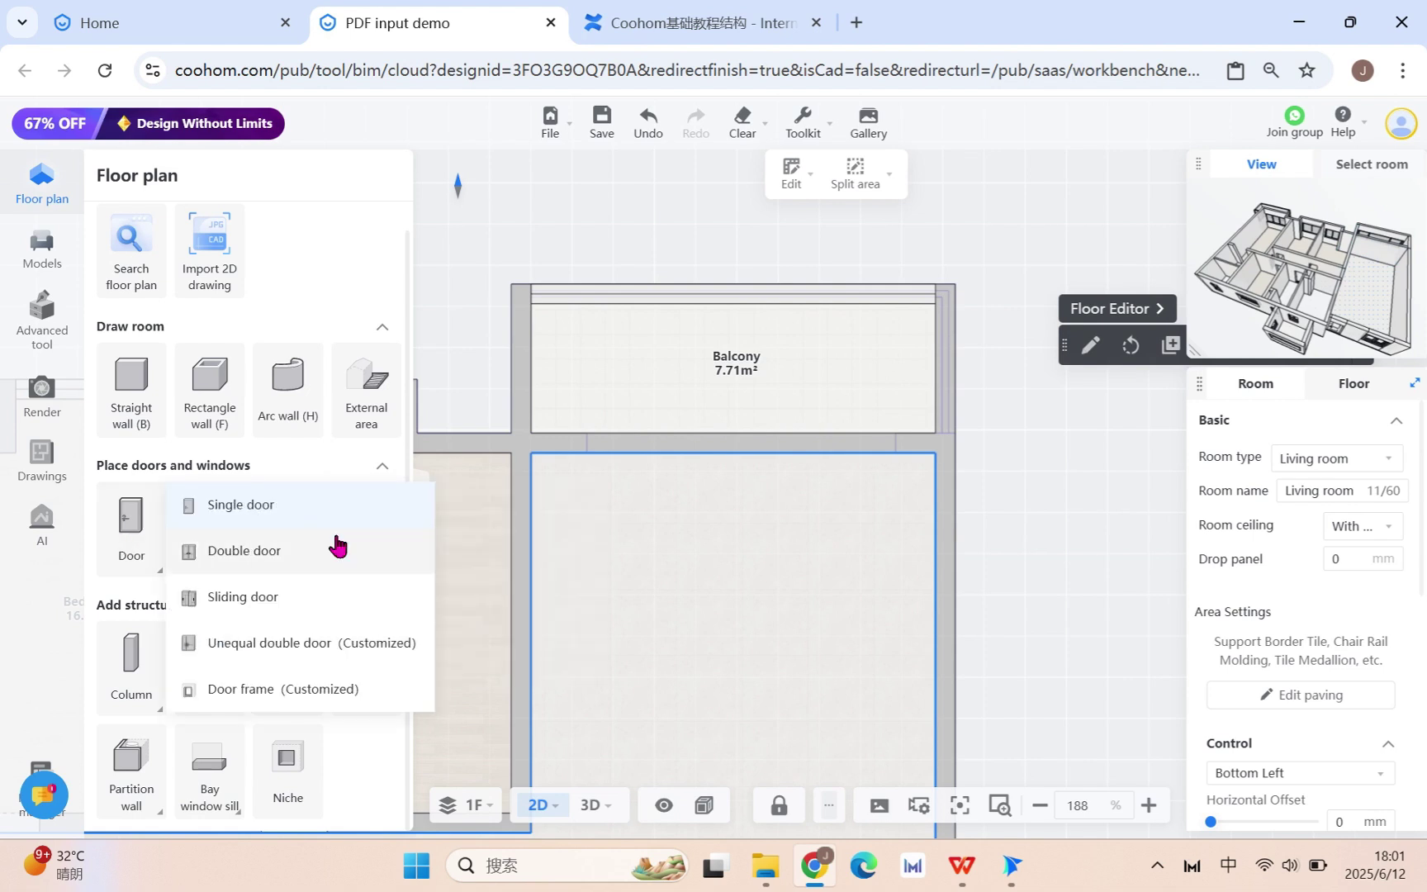
{"action": "mouse_move", "coordinate": [388, 522]}
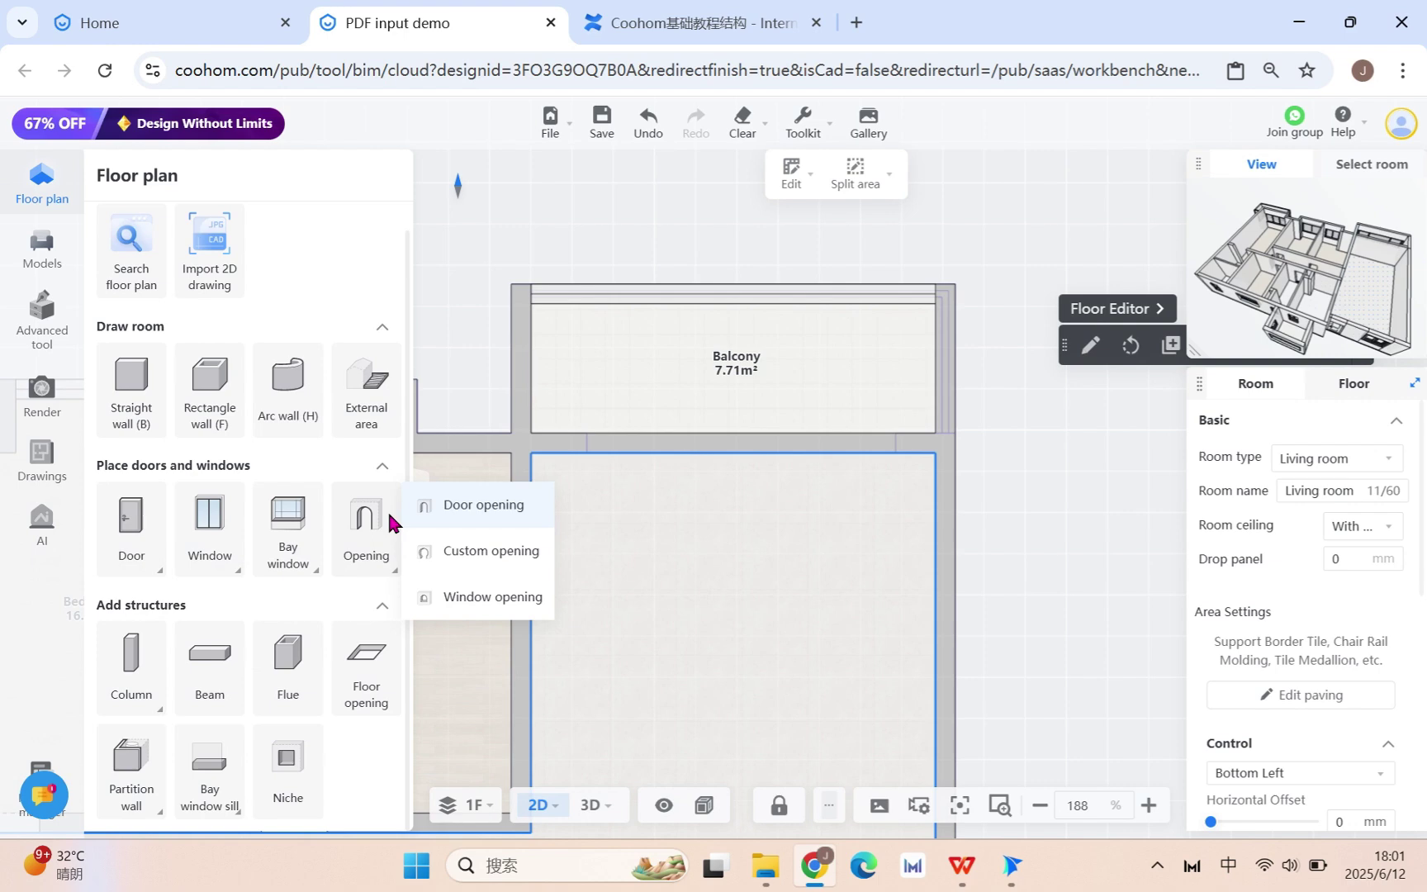
{"action": "left_click", "coordinate": [517, 516]}
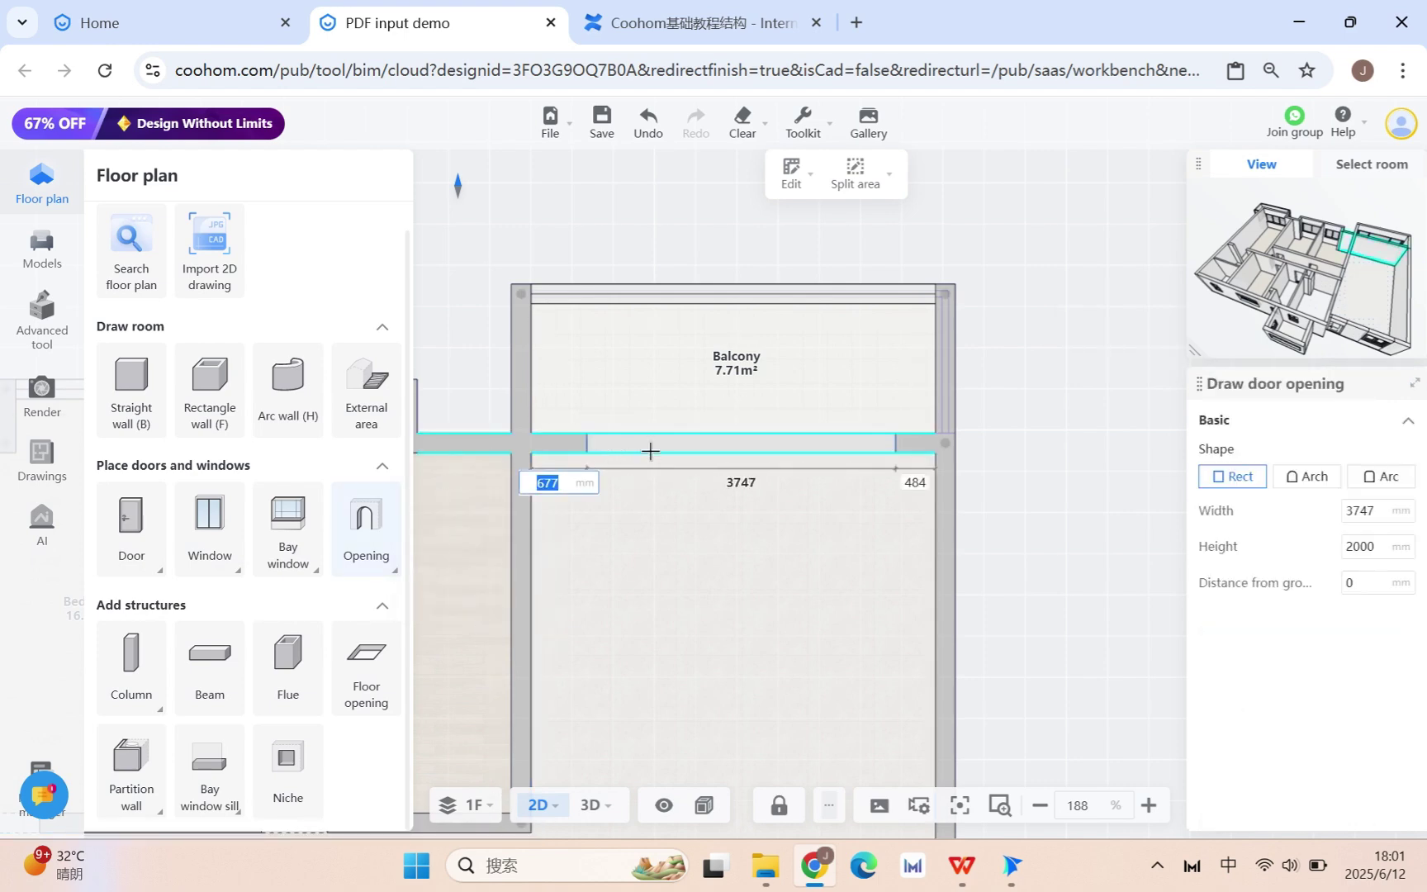
{"action": "left_click", "coordinate": [650, 451]}
{"action": "scroll", "coordinate": [739, 481], "scroll_direction": "down", "scroll_amount": 5}
{"action": "key", "text": "Escape"}
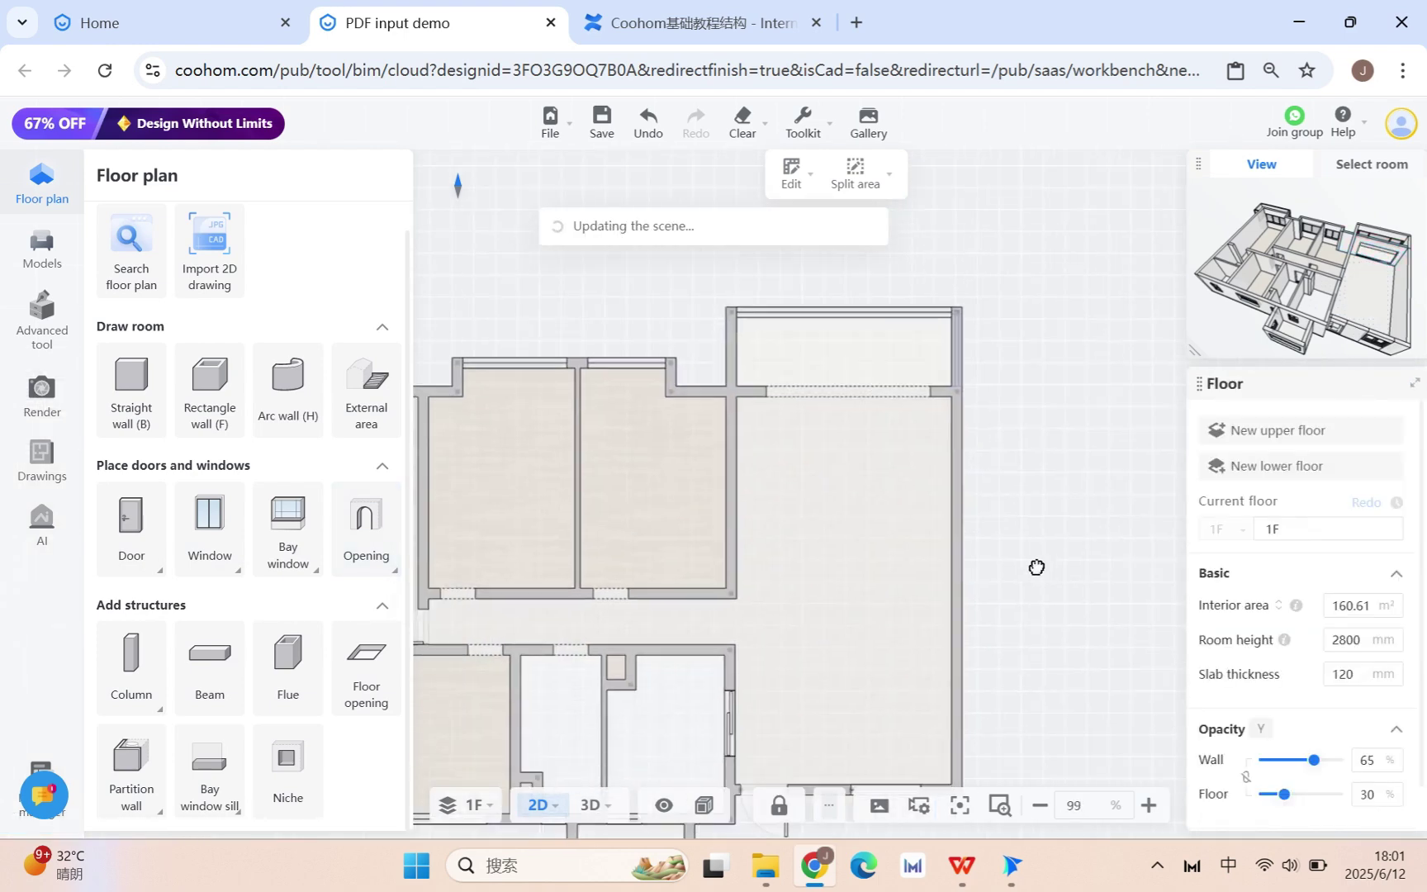
Place a 1570 mm wide French window in the balcony's outer side wall
{"action": "scroll", "coordinate": [1042, 376], "scroll_direction": "up", "scroll_amount": 5}
{"action": "left_click", "coordinate": [805, 431]}
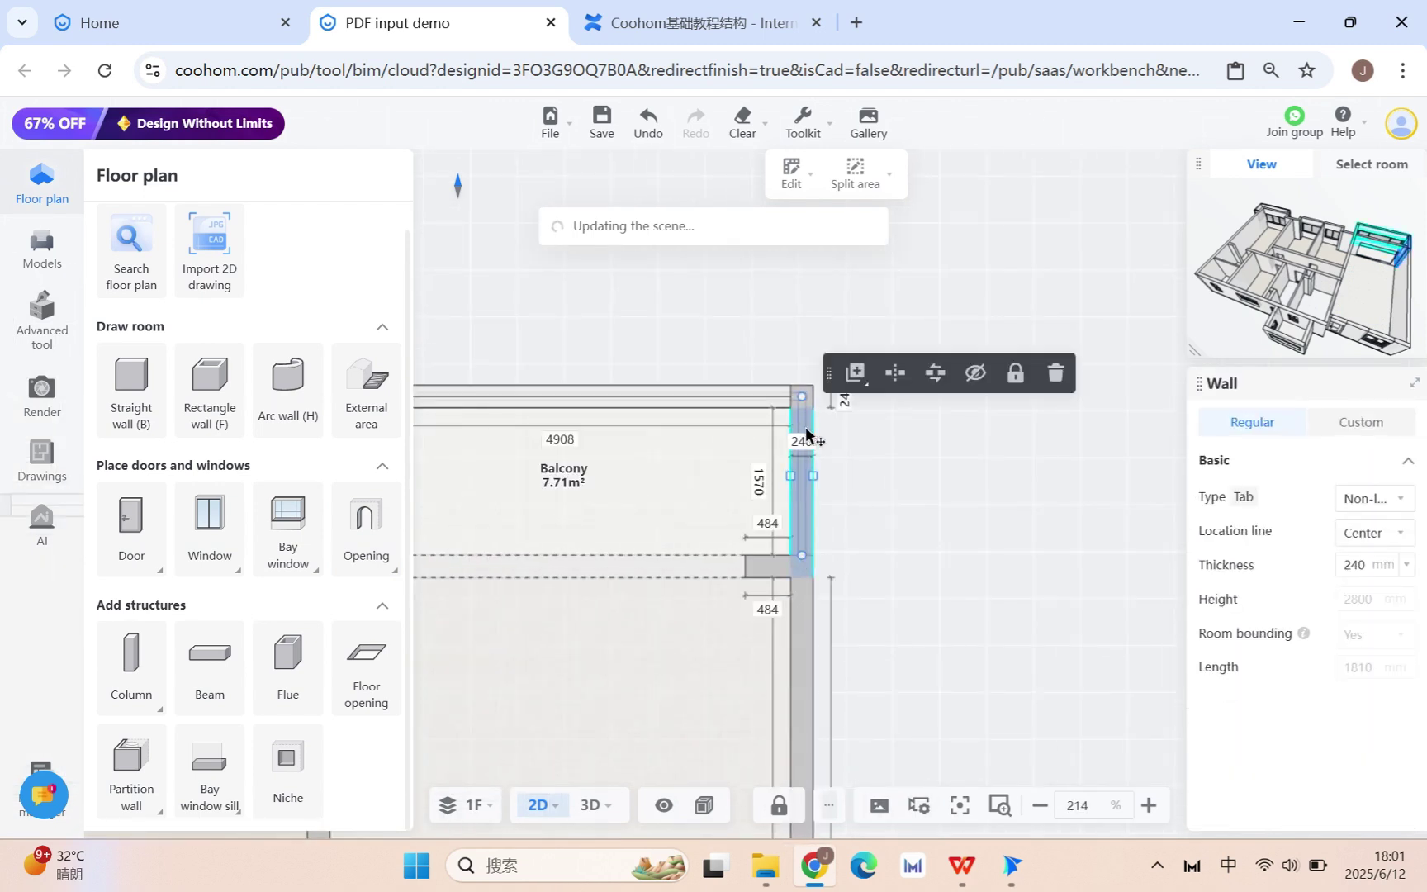
{"action": "mouse_move", "coordinate": [217, 513]}
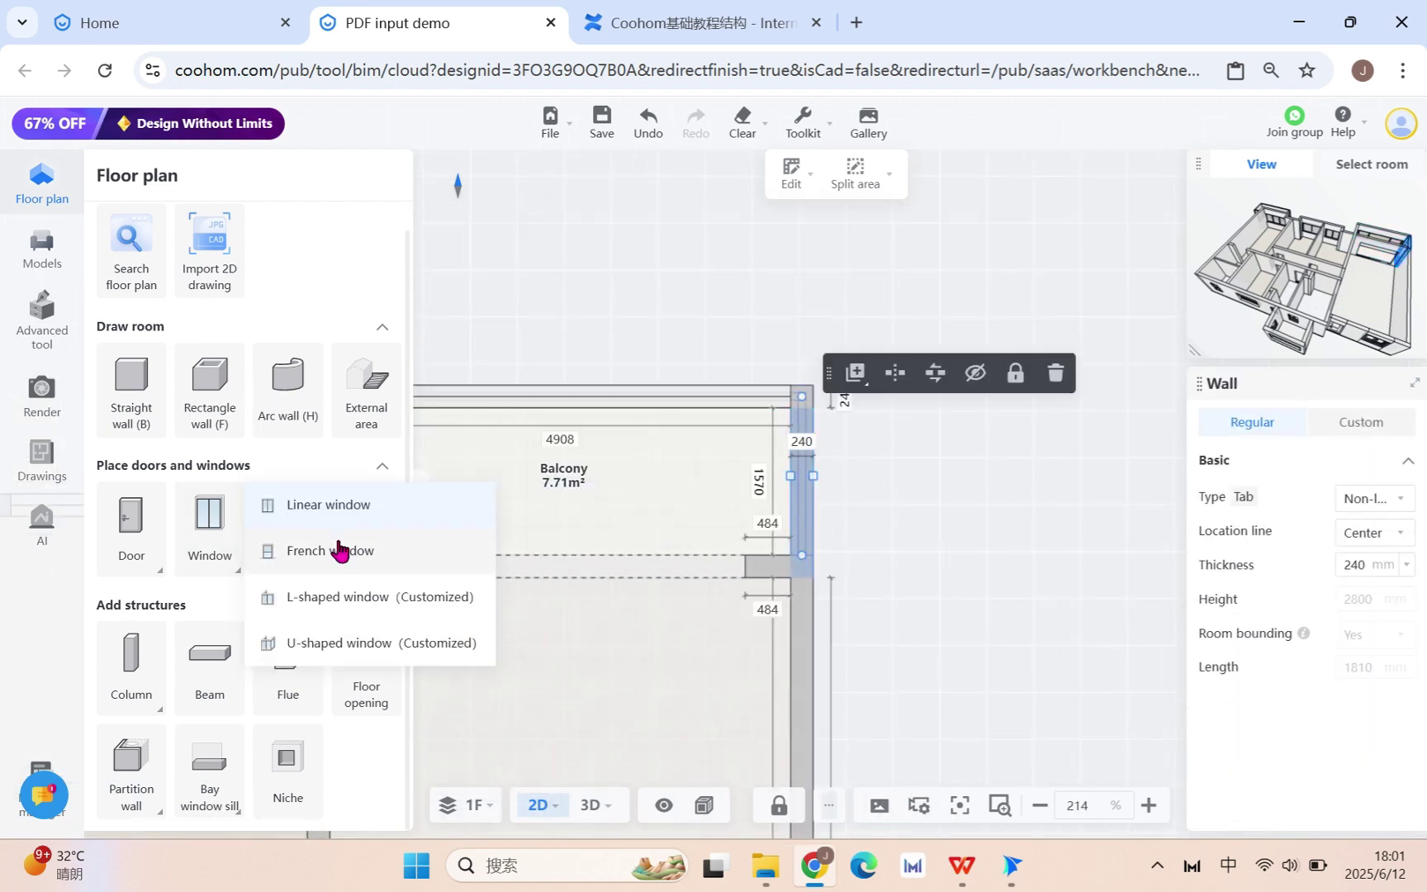
{"action": "left_click", "coordinate": [801, 508]}
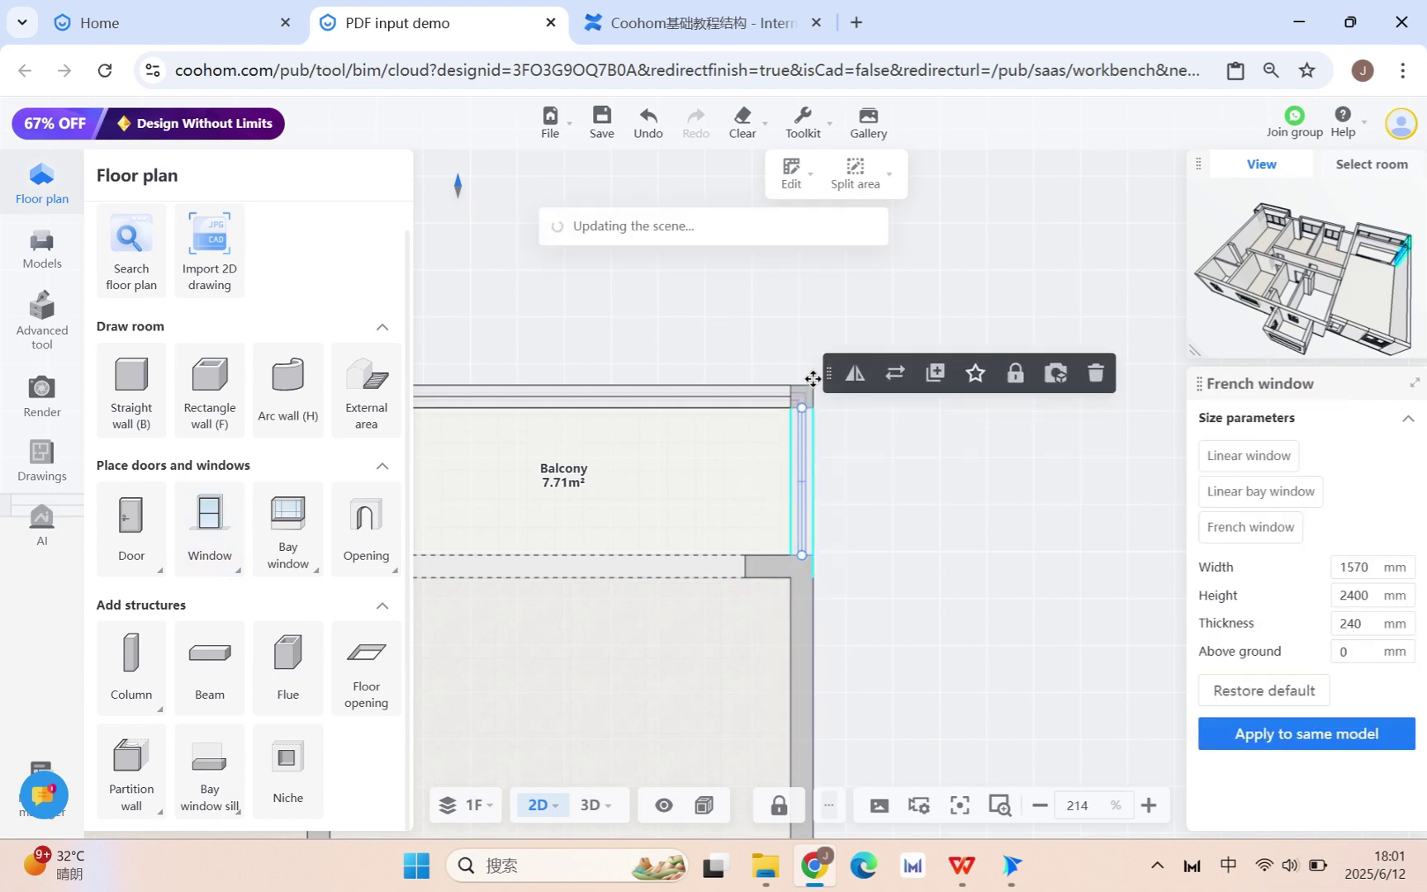
Change the balcony's 4908 mm linear window to a French window and select it in the 3D view
{"action": "left_click", "coordinate": [720, 398]}
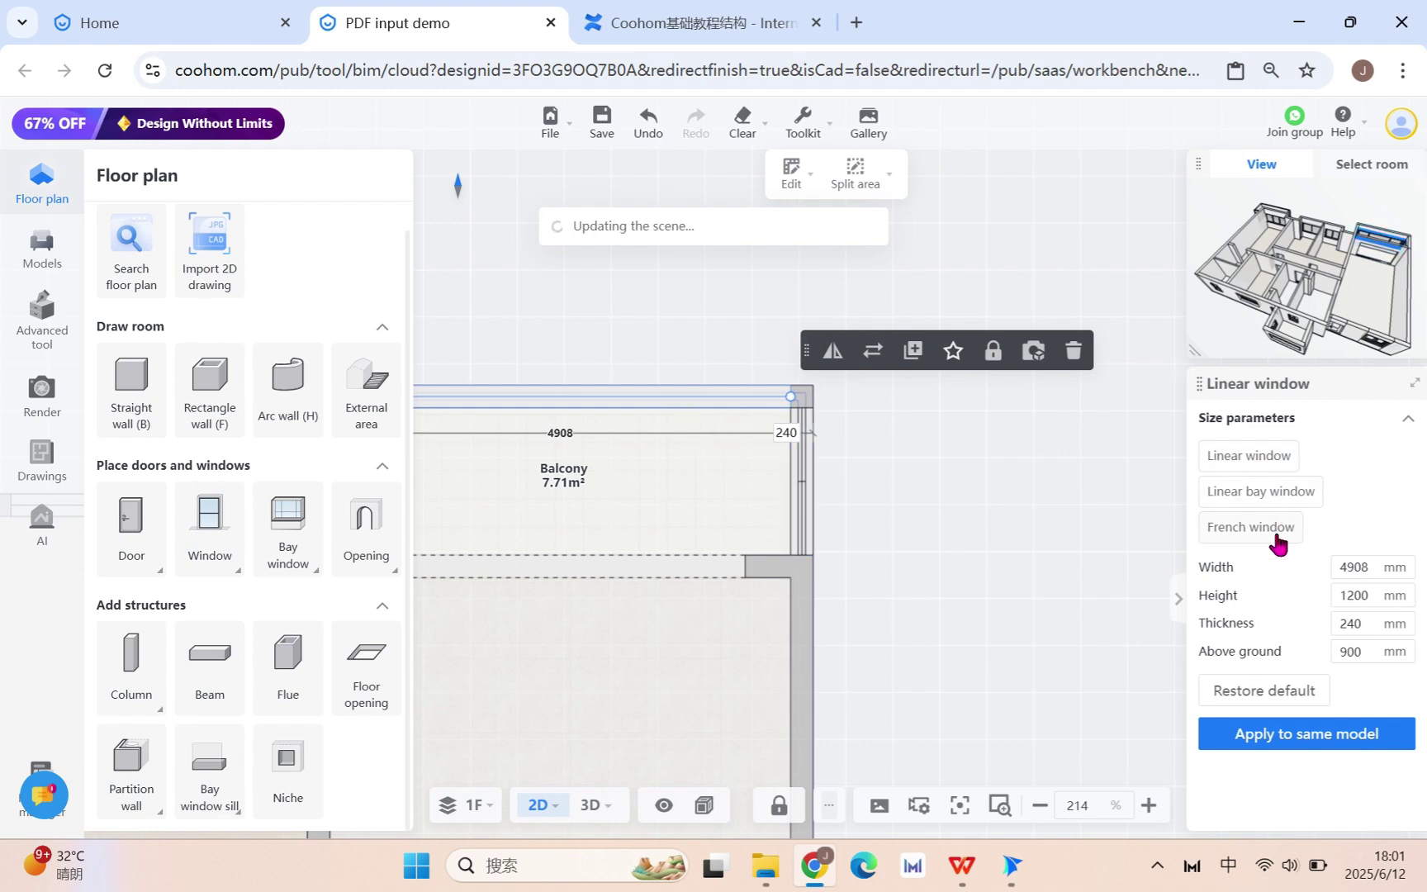
{"action": "left_click", "coordinate": [1249, 538]}
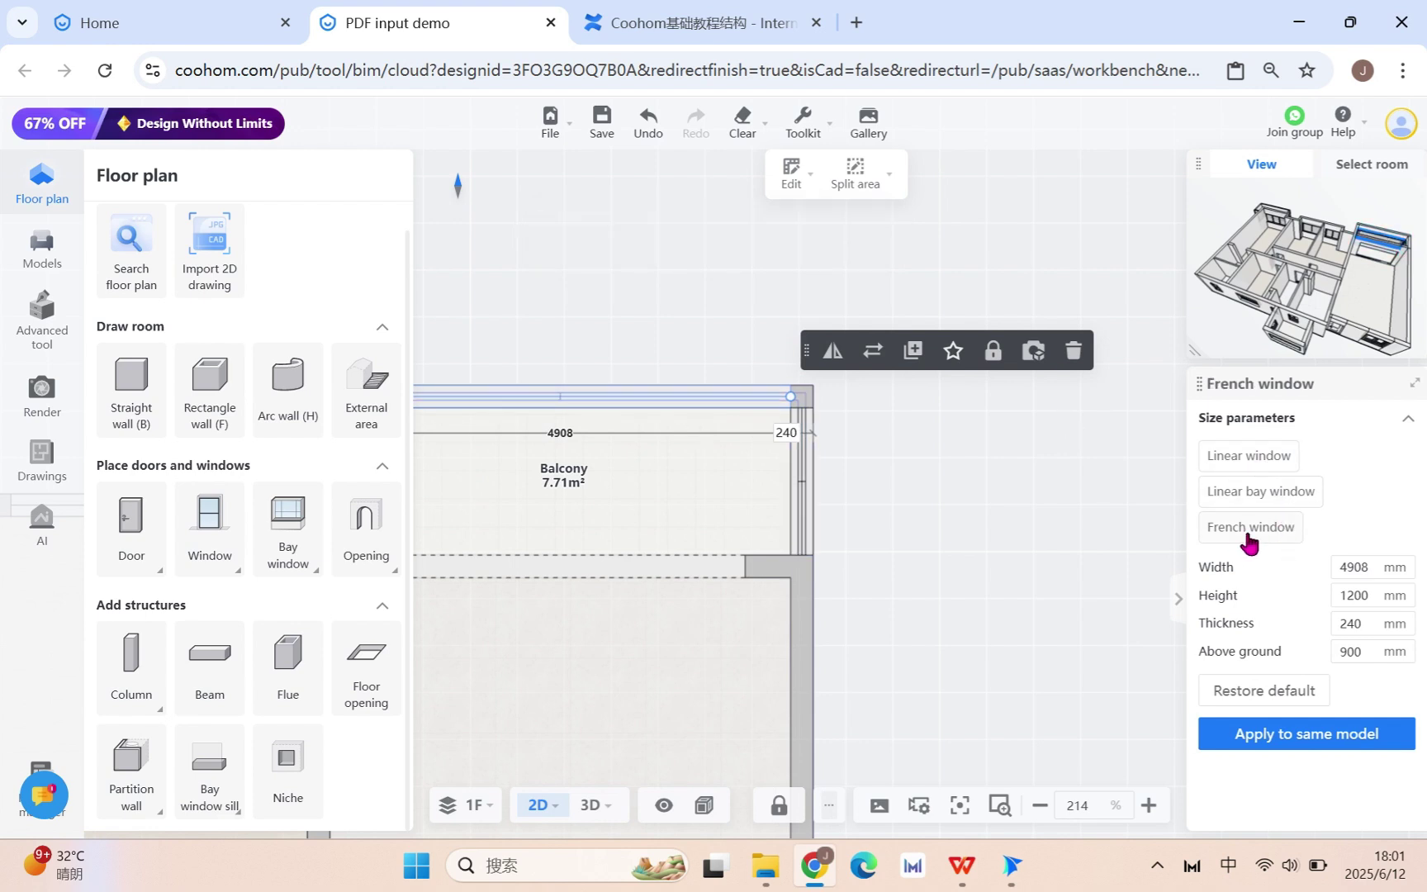
{"action": "left_click", "coordinate": [591, 805]}
{"action": "left_click_drag", "start_coordinate": [862, 667], "coordinate": [851, 478]}
{"action": "left_click", "coordinate": [854, 479]}
Set the 4908 mm balcony French window to 100 mm above ground and 2200 mm high
{"action": "left_click", "coordinate": [1365, 565]}
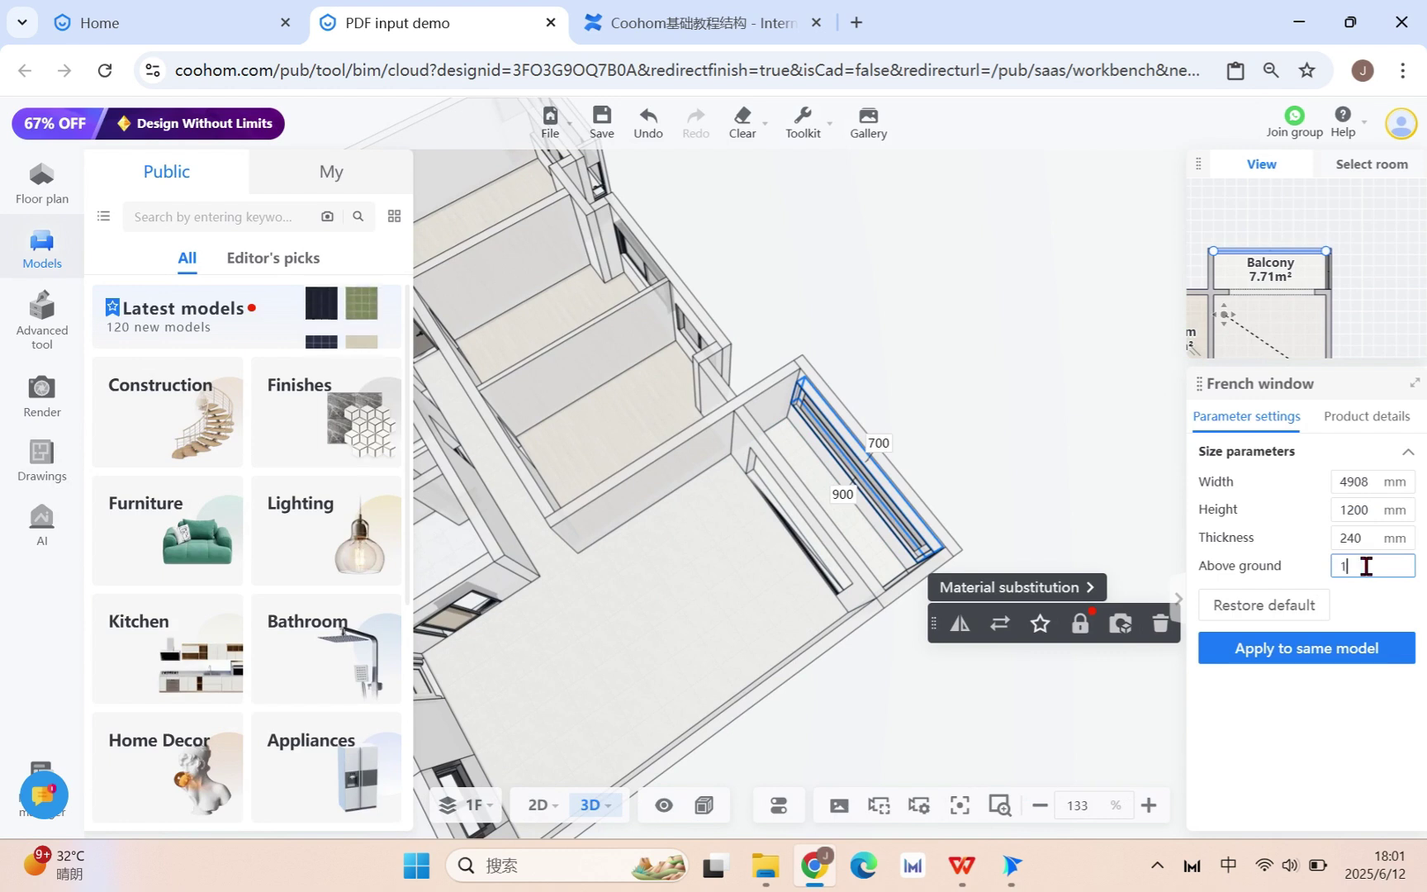
{"action": "type", "text": "100"}
{"action": "key", "text": "Return"}
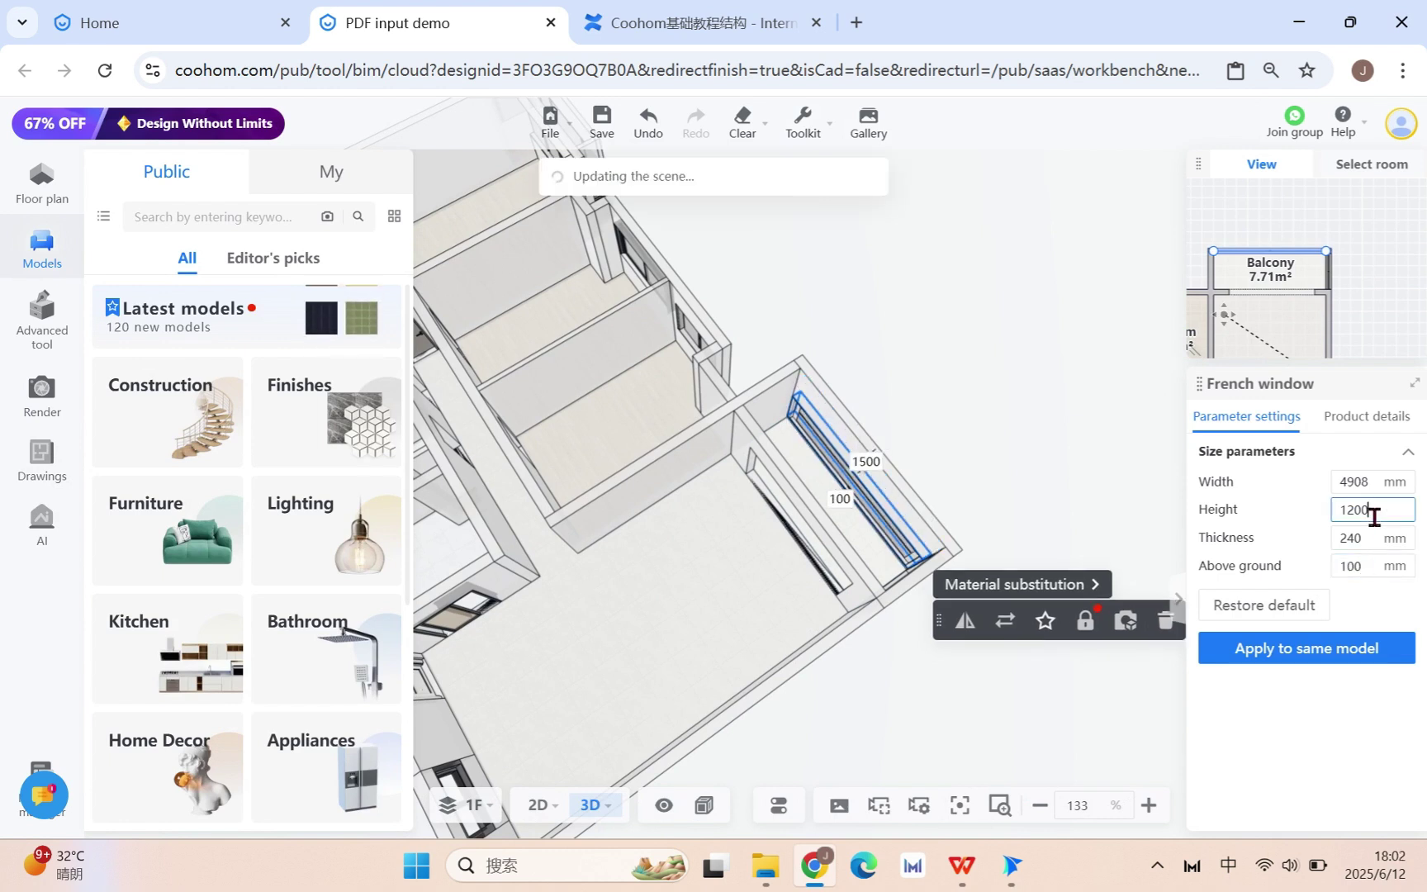
{"action": "left_click", "coordinate": [1374, 512]}
{"action": "type", "text": "2"}
{"action": "key", "text": "Return"}
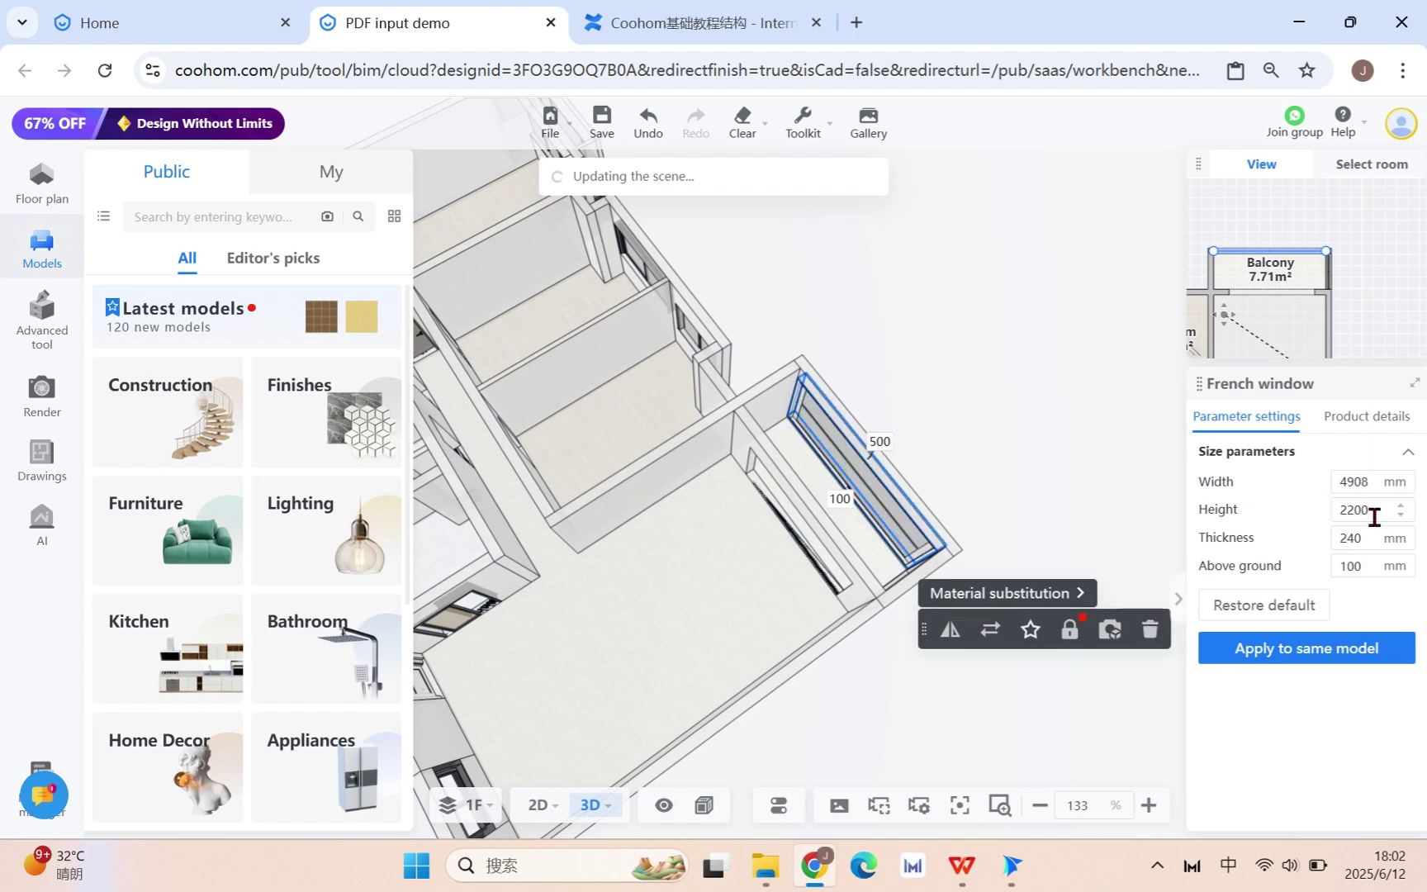
Inspect the balcony window in 3D and browse the public library for a replacement model
{"action": "left_click_drag", "start_coordinate": [826, 578], "coordinate": [718, 464]}
{"action": "scroll", "coordinate": [719, 639], "scroll_direction": "up", "scroll_amount": 2}
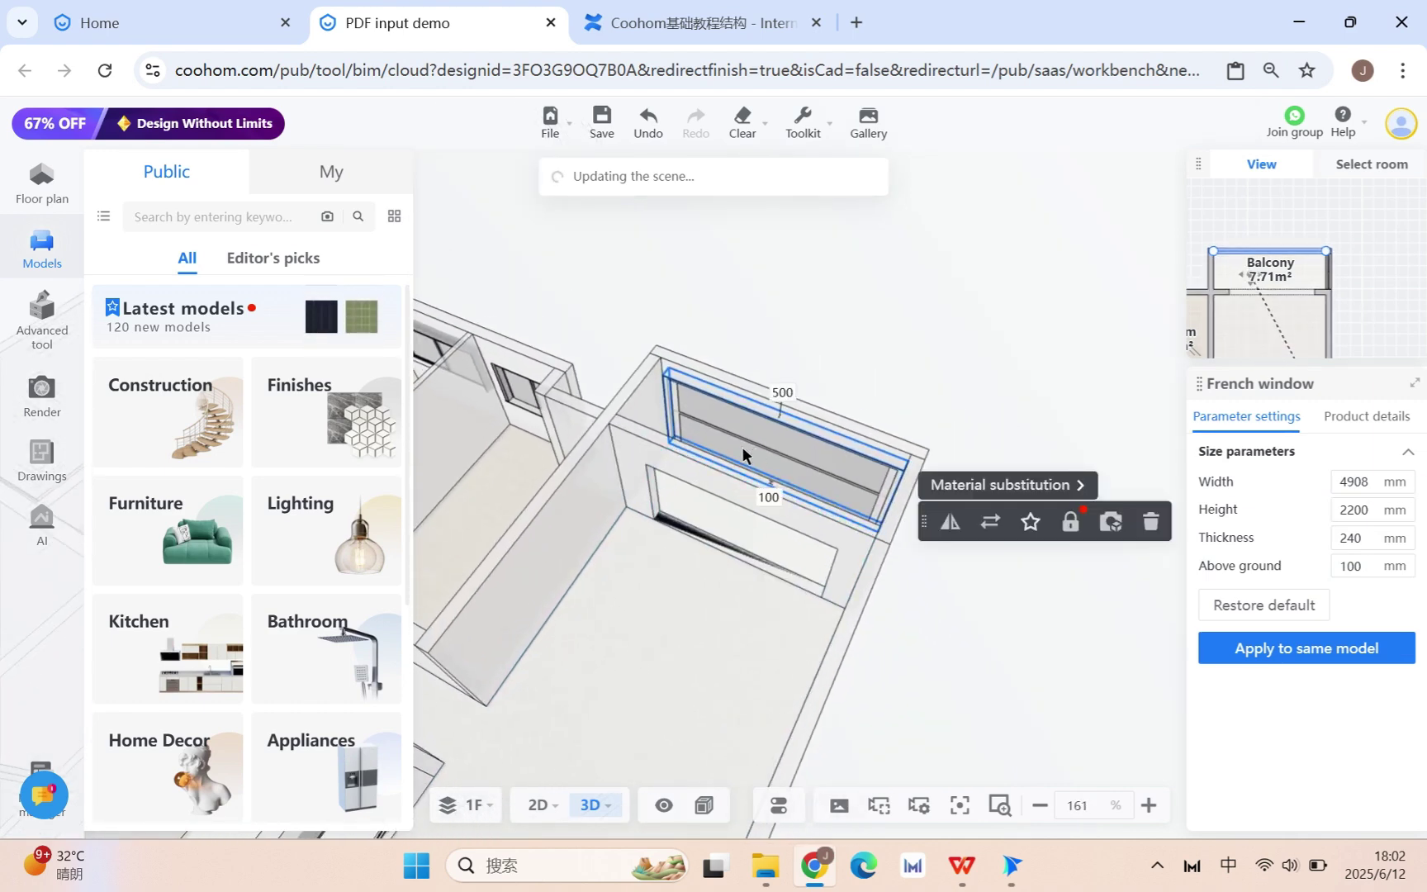
{"action": "left_click", "coordinate": [996, 533]}
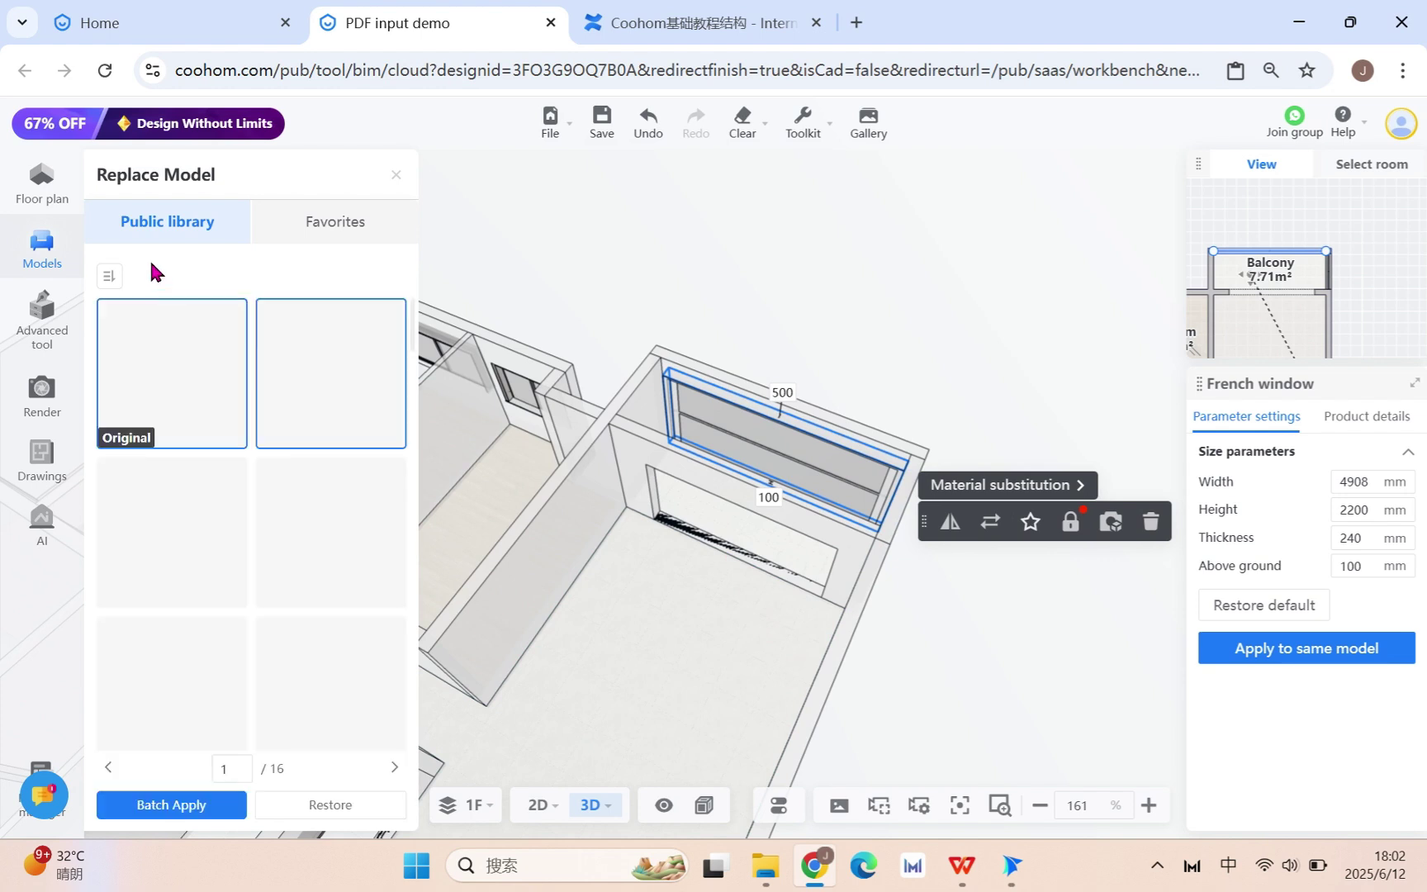
{"action": "scroll", "coordinate": [267, 554], "scroll_direction": "down", "scroll_amount": 2}
{"action": "scroll", "coordinate": [268, 581], "scroll_direction": "down", "scroll_amount": 5}
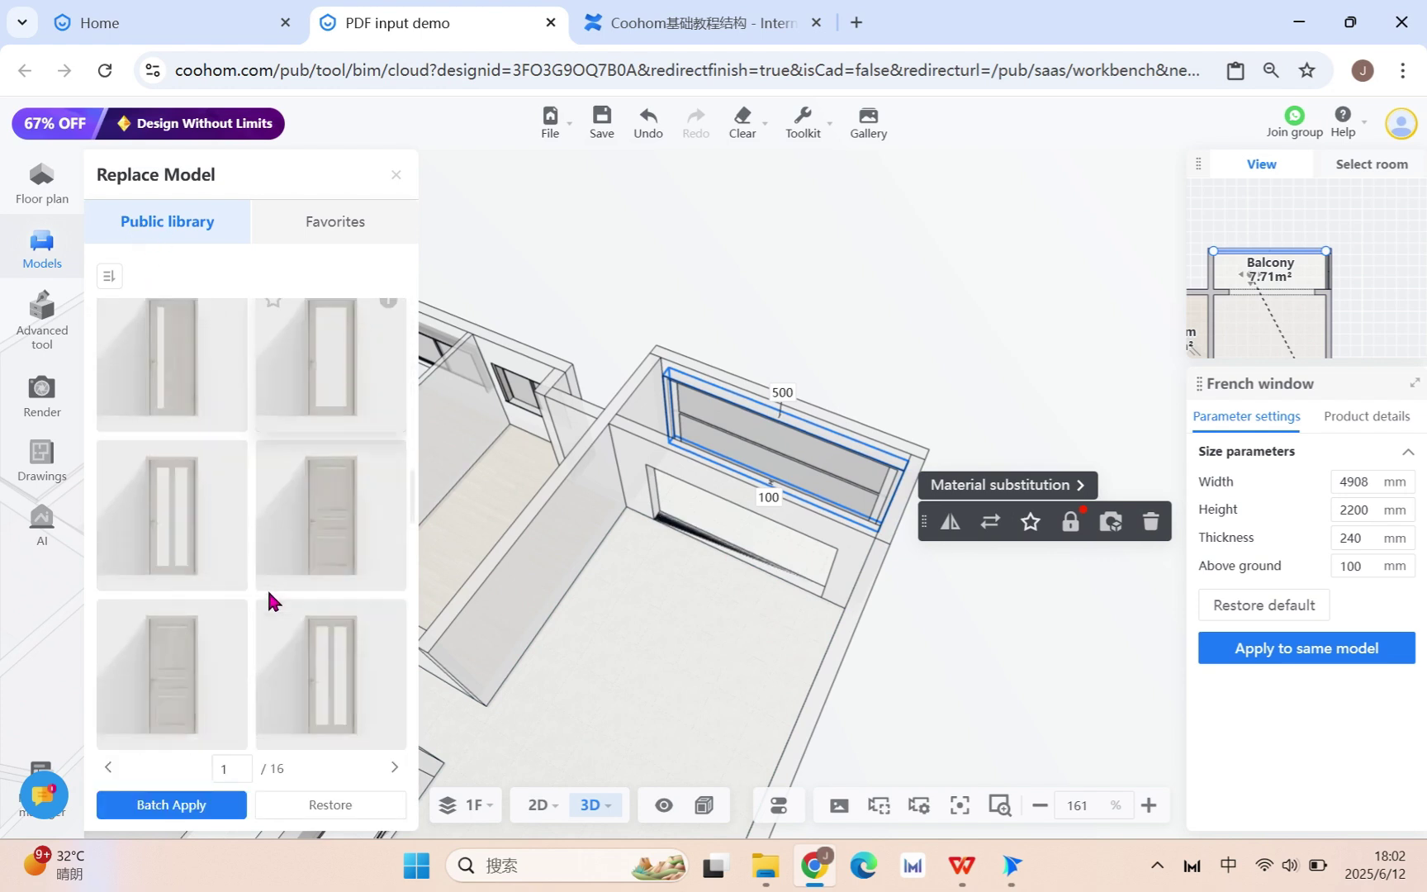
{"action": "scroll", "coordinate": [277, 558], "scroll_direction": "down", "scroll_amount": 4}
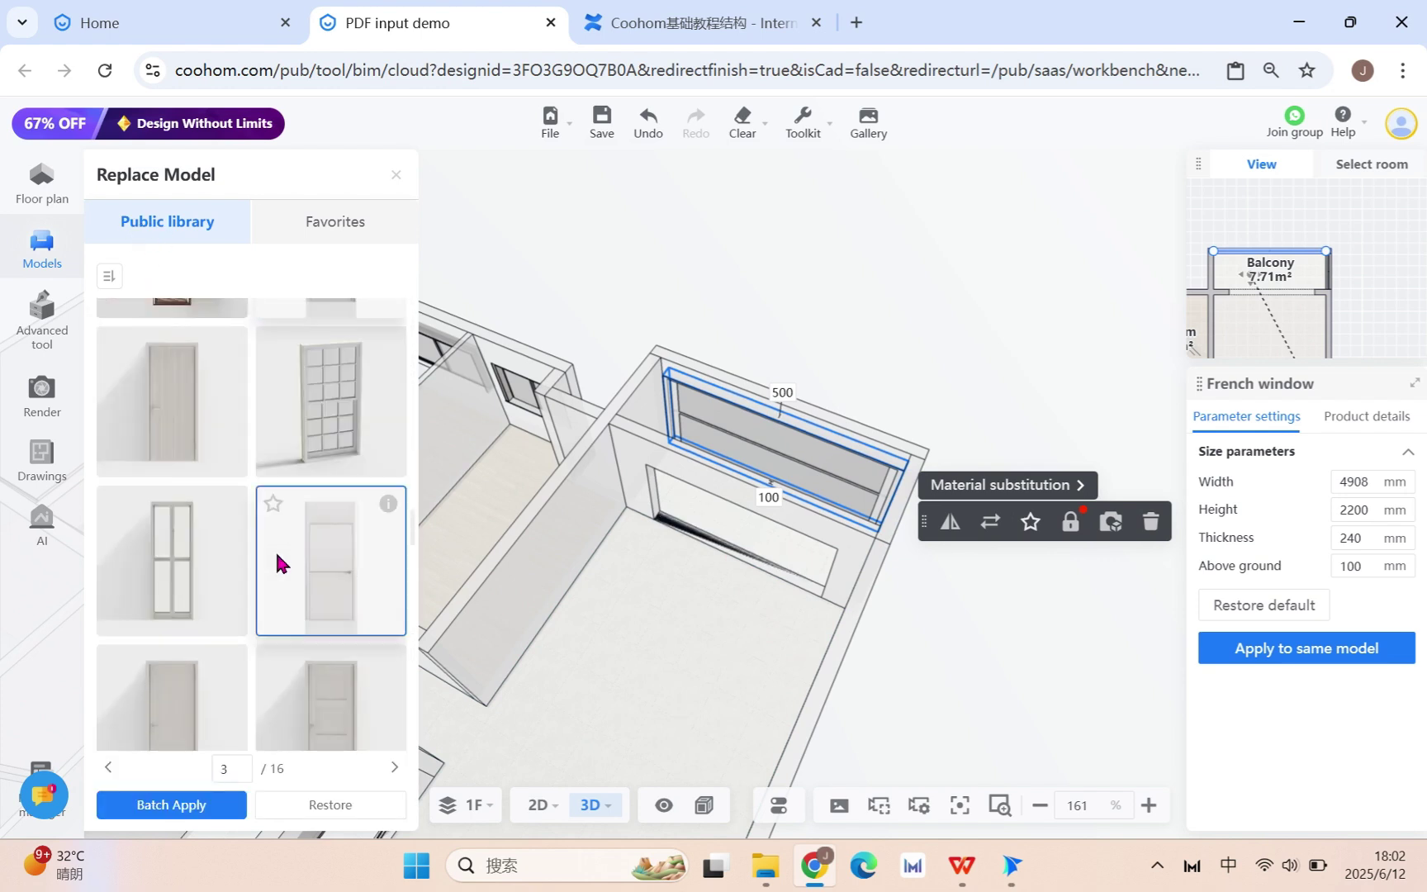
{"action": "scroll", "coordinate": [281, 578], "scroll_direction": "down", "scroll_amount": 3}
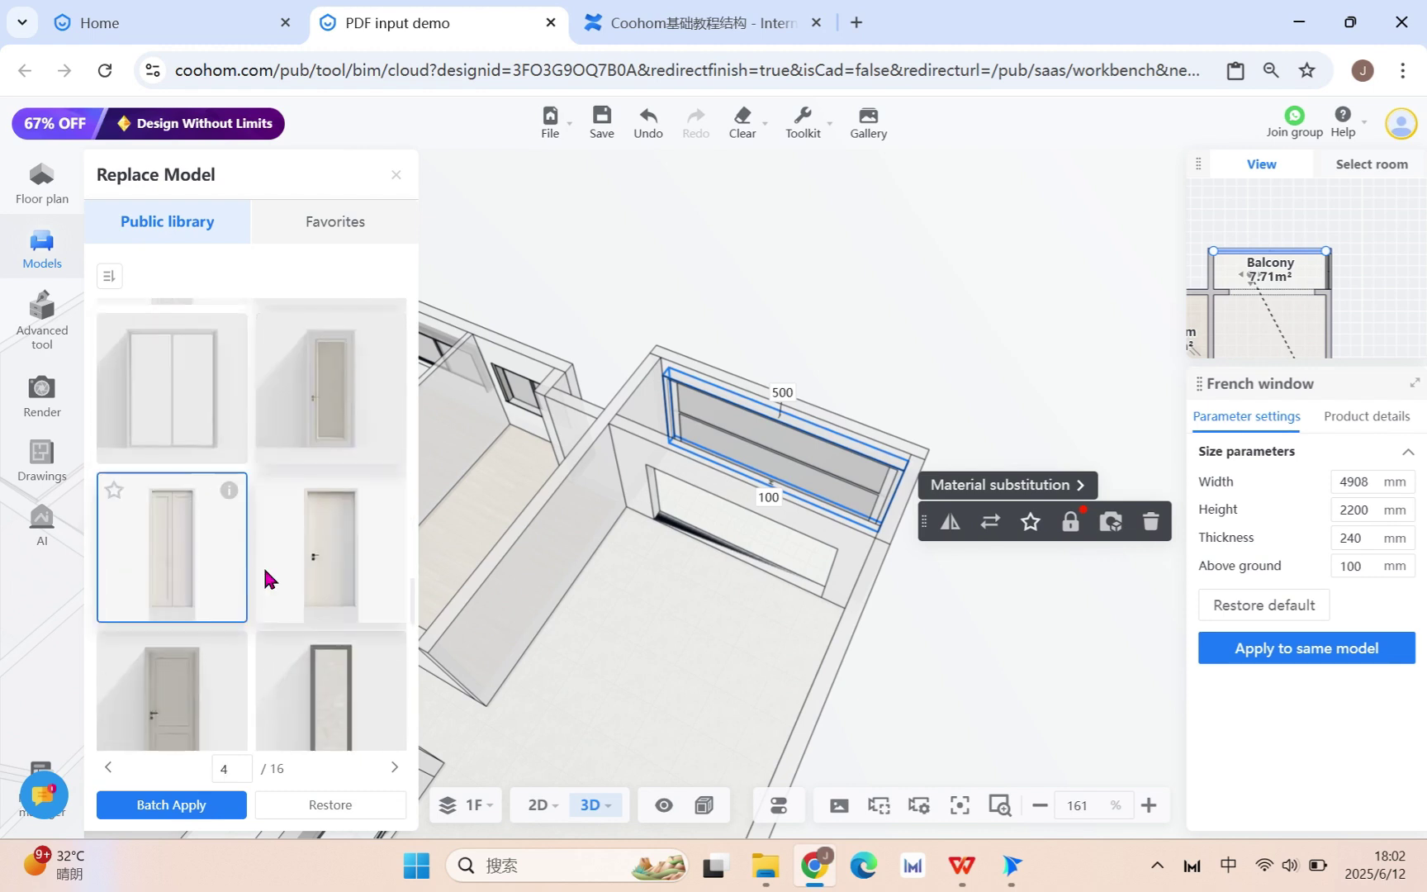
Replace the 4908 mm balcony window in the 2D plan with a Floor to Ceiling window model spanning 5388 mm of the outer wall
{"action": "left_click", "coordinate": [538, 806]}
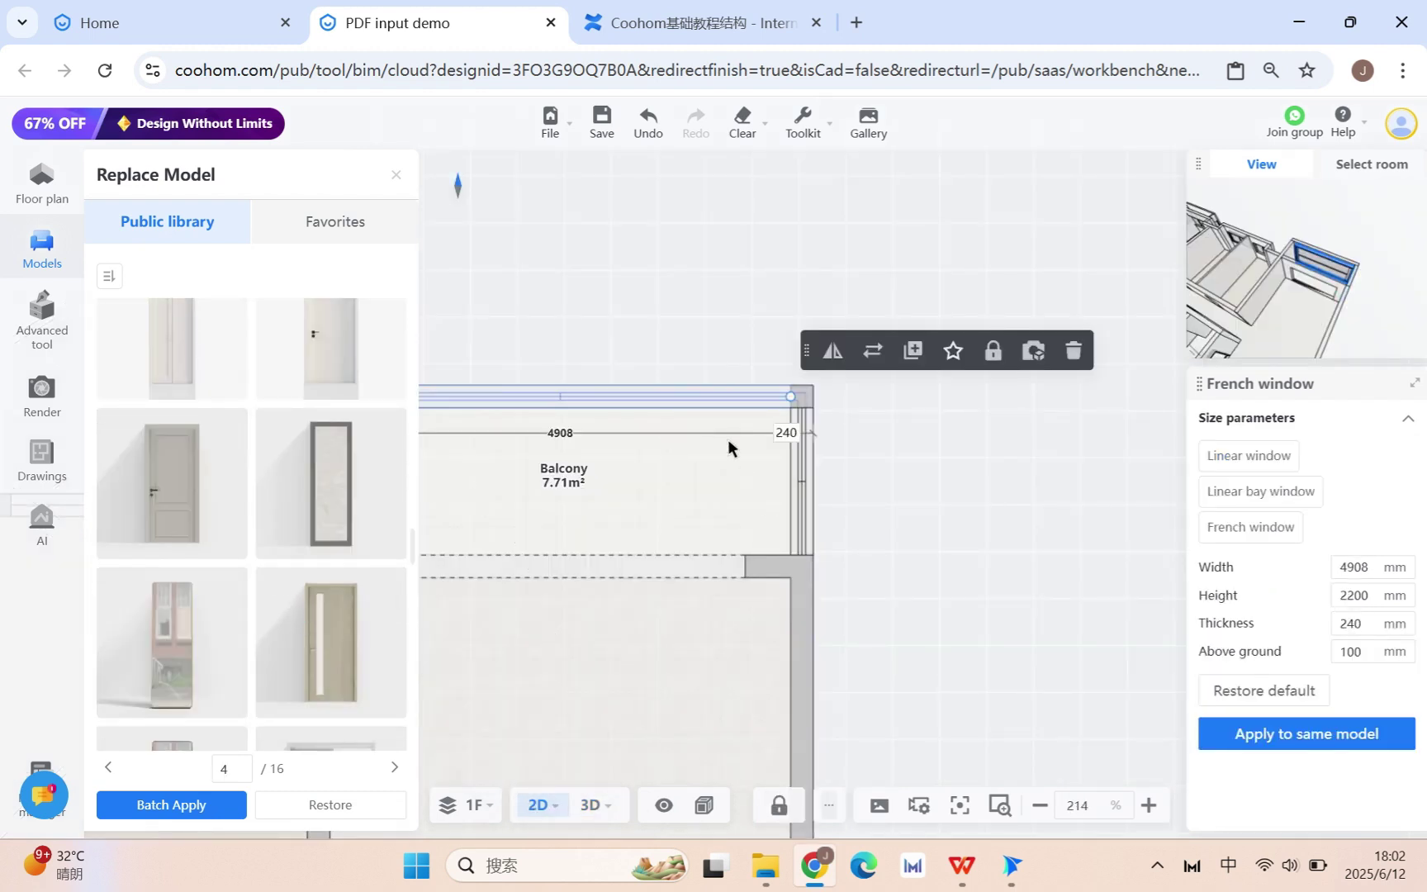
{"action": "left_click", "coordinate": [1072, 351]}
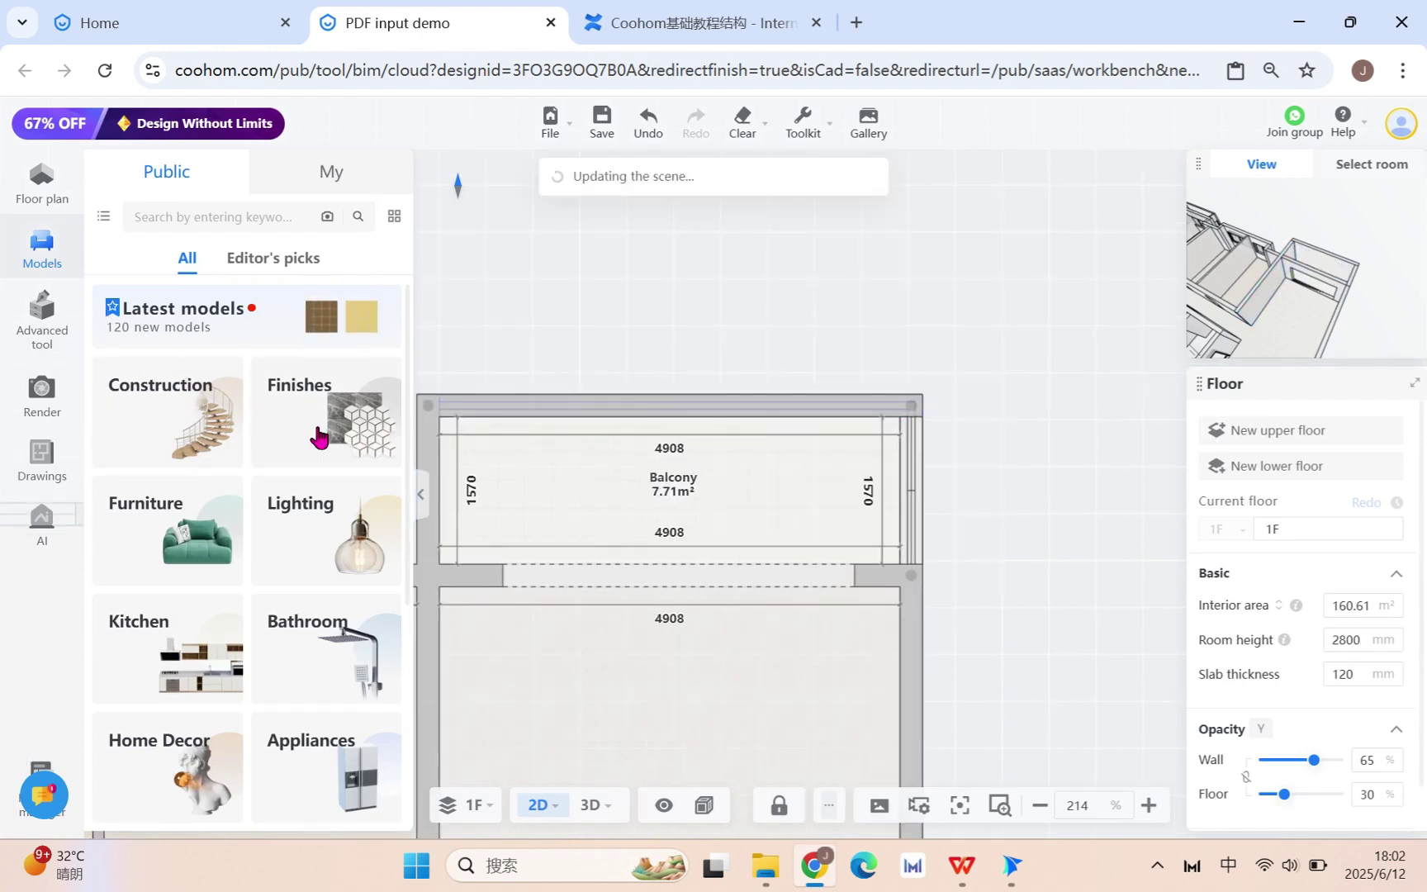
{"action": "left_click", "coordinate": [143, 421]}
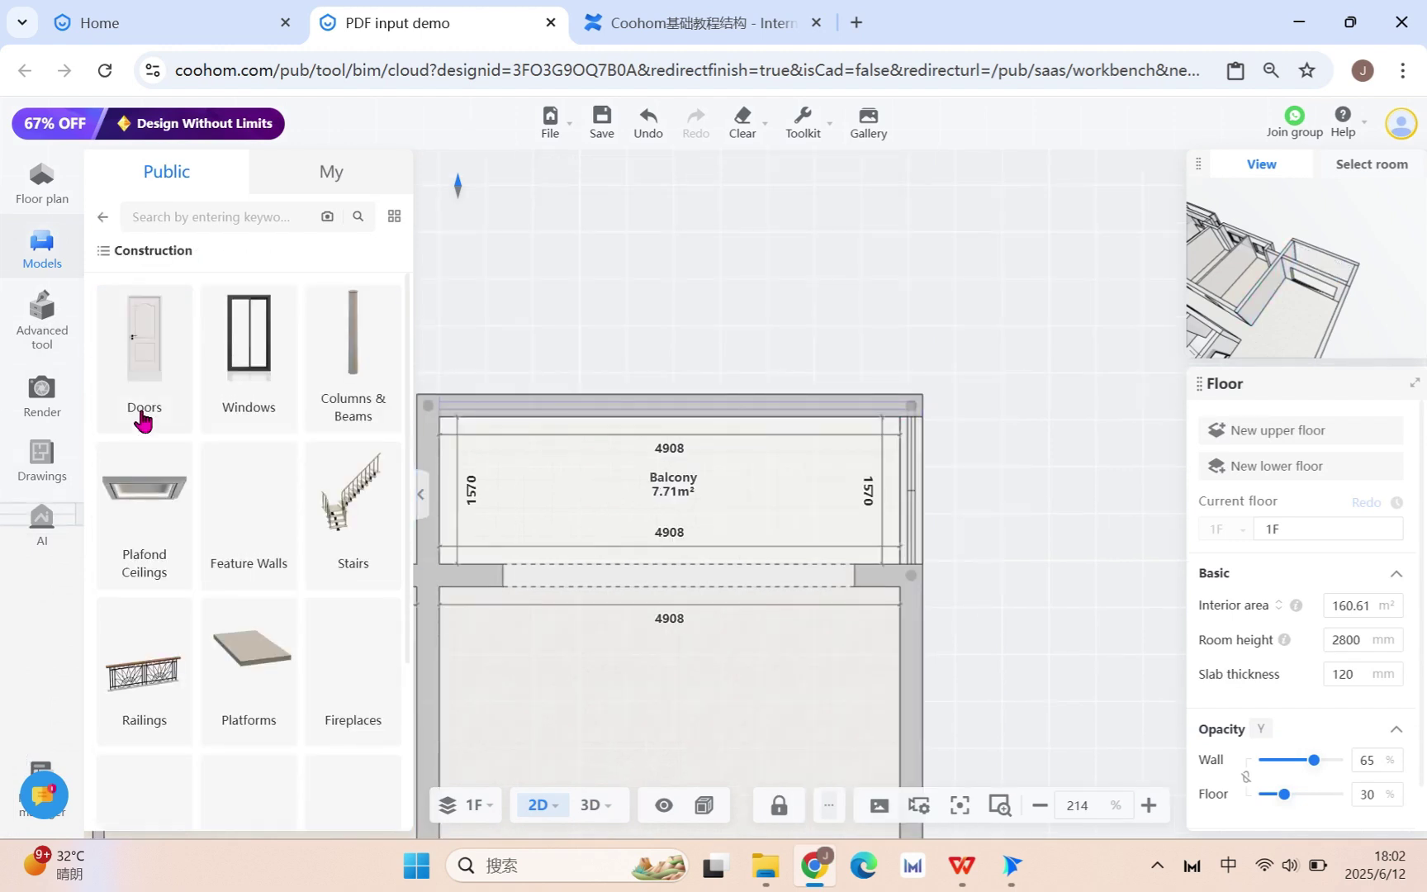
{"action": "left_click", "coordinate": [249, 350]}
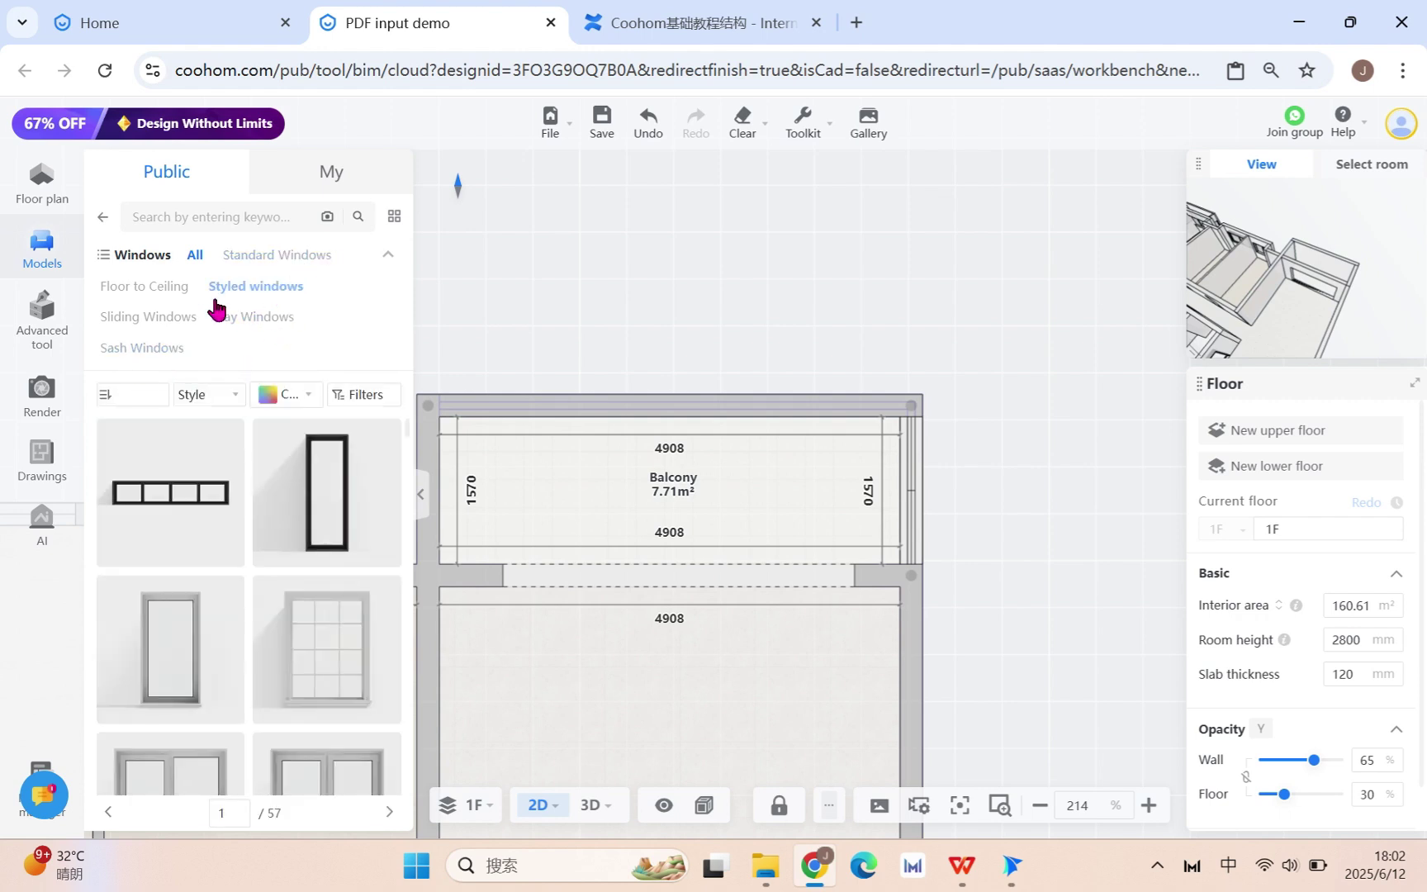
{"action": "left_click", "coordinate": [137, 289]}
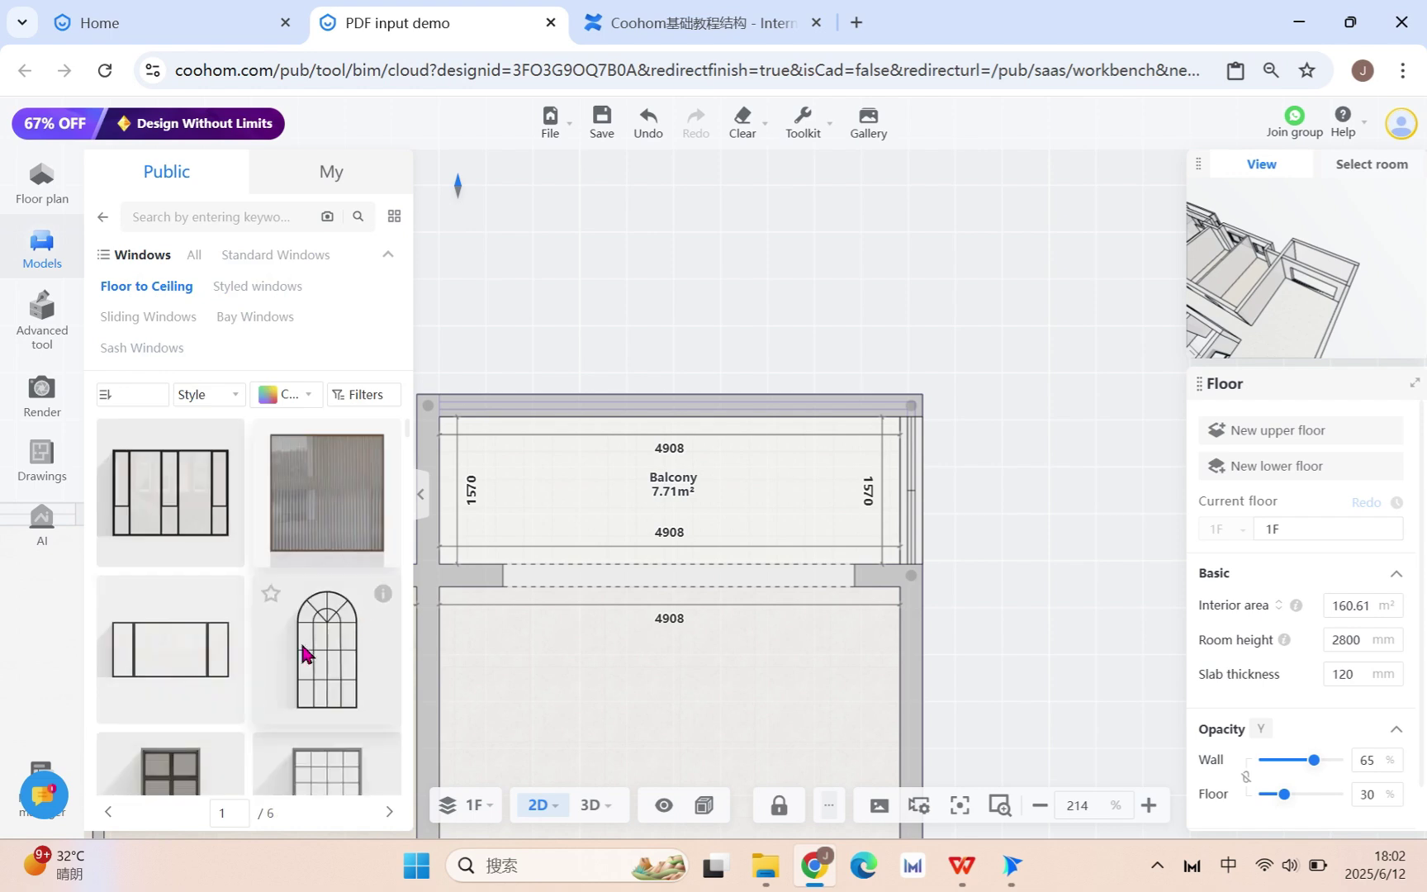
{"action": "scroll", "coordinate": [247, 683], "scroll_direction": "down", "scroll_amount": 8}
{"action": "scroll", "coordinate": [248, 685], "scroll_direction": "down", "scroll_amount": 3}
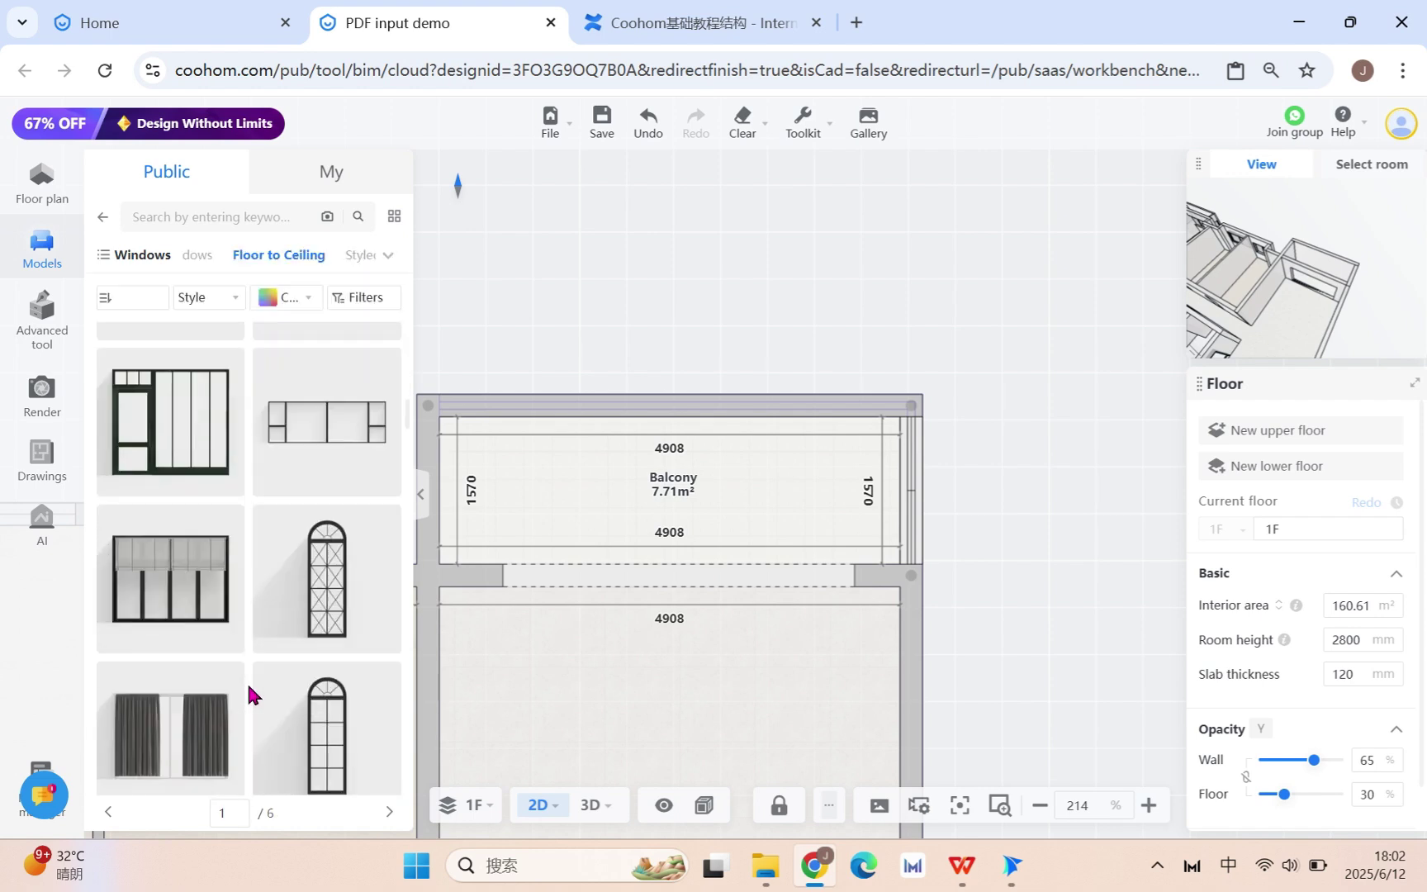
{"action": "left_click", "coordinate": [326, 428]}
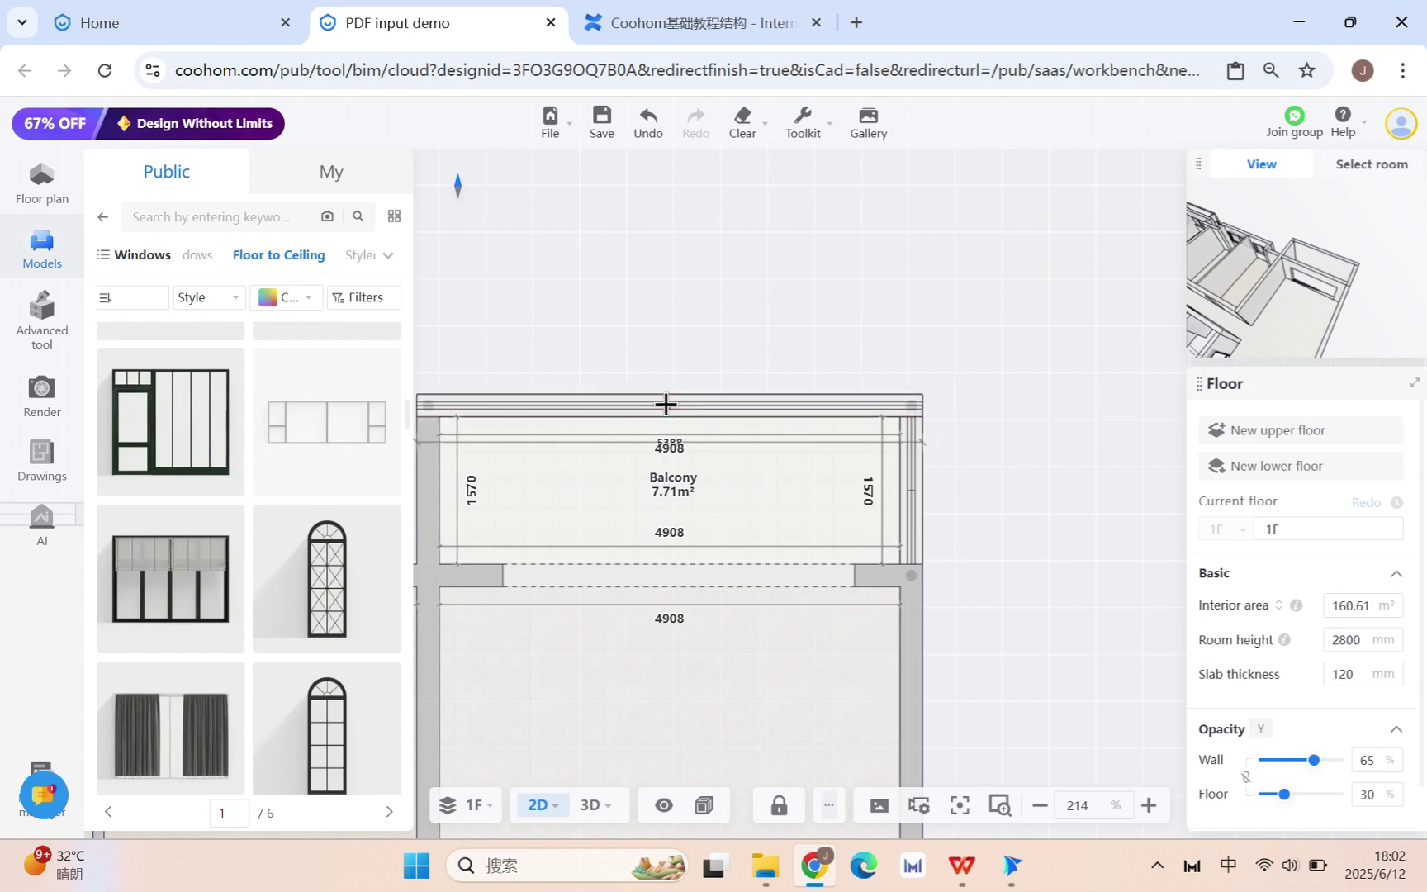
{"action": "left_click", "coordinate": [665, 403]}
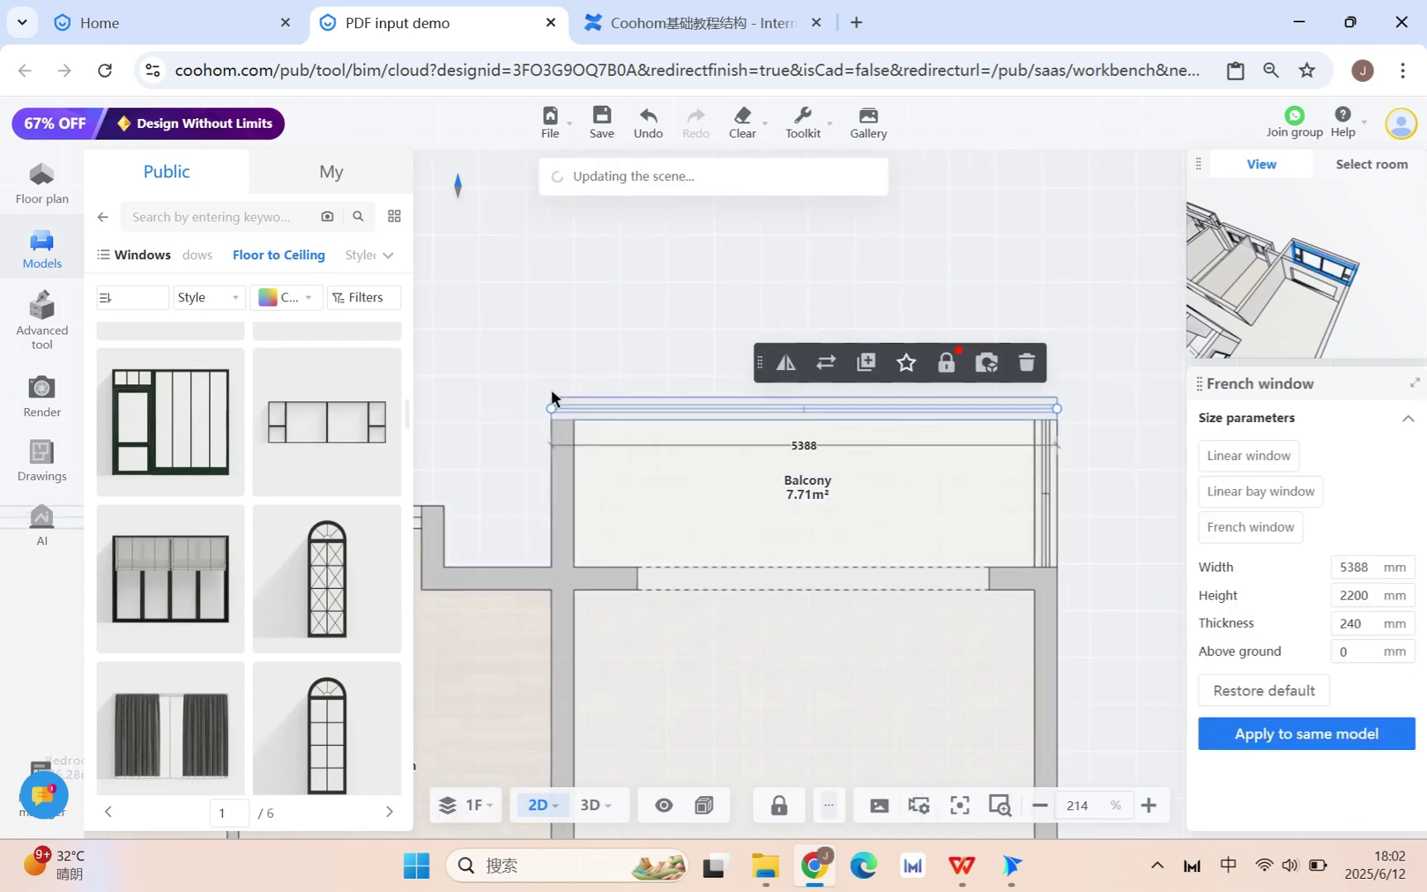
Shorten the balcony's floor-to-ceiling window to 5148 mm at its left end, set it 100 mm above ground and show it in 3D
{"action": "left_click_drag", "start_coordinate": [553, 411], "coordinate": [577, 409]}
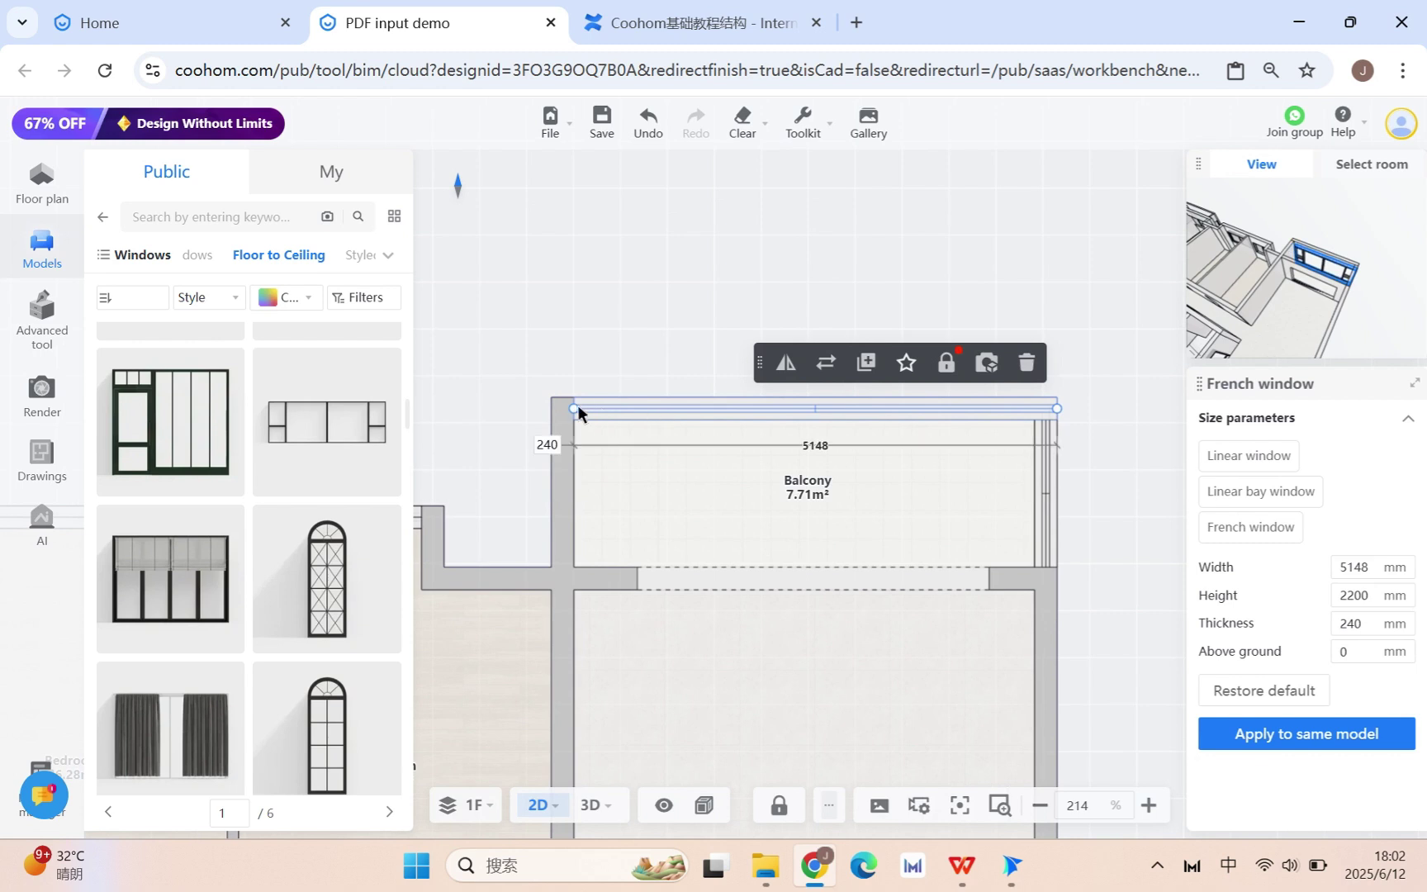
{"action": "scroll", "coordinate": [479, 442], "scroll_direction": "up", "scroll_amount": 3}
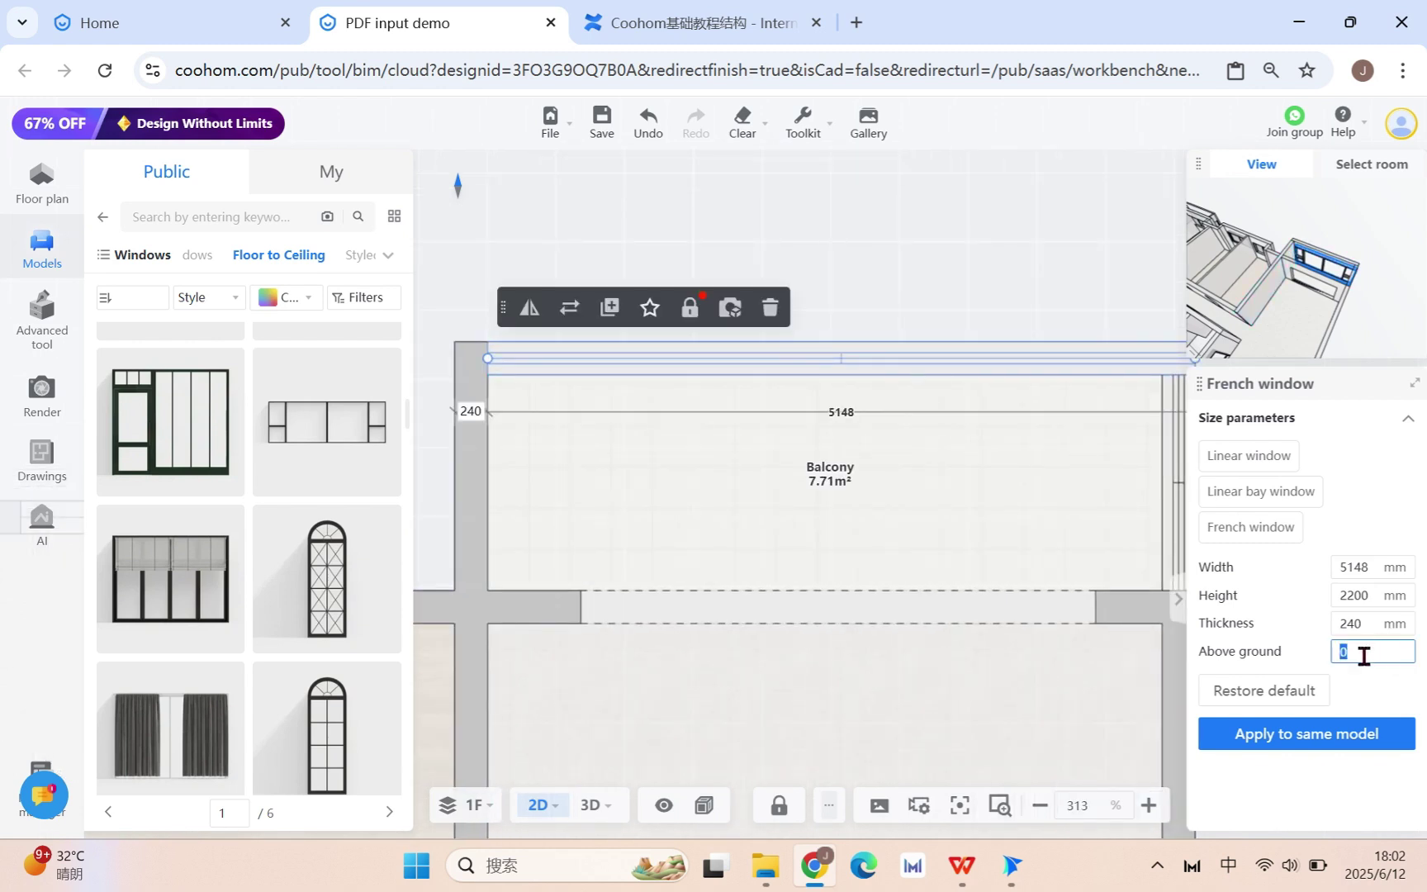
{"action": "left_click", "coordinate": [590, 805]}
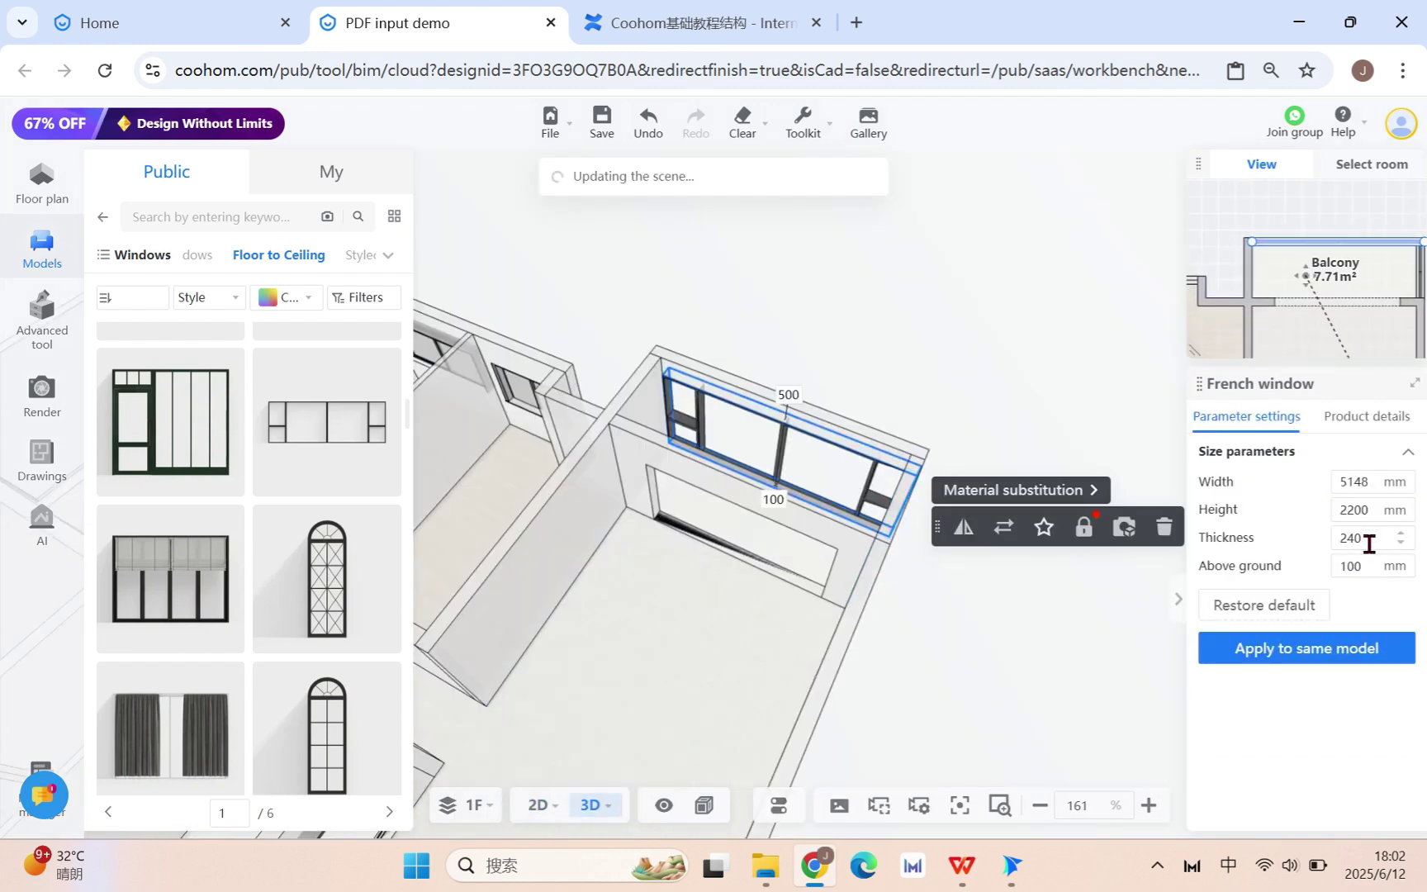
Set the balcony window's thickness to 120 mm and inspect it in the 3D view
{"action": "scroll", "coordinate": [964, 726], "scroll_direction": "up", "scroll_amount": 5}
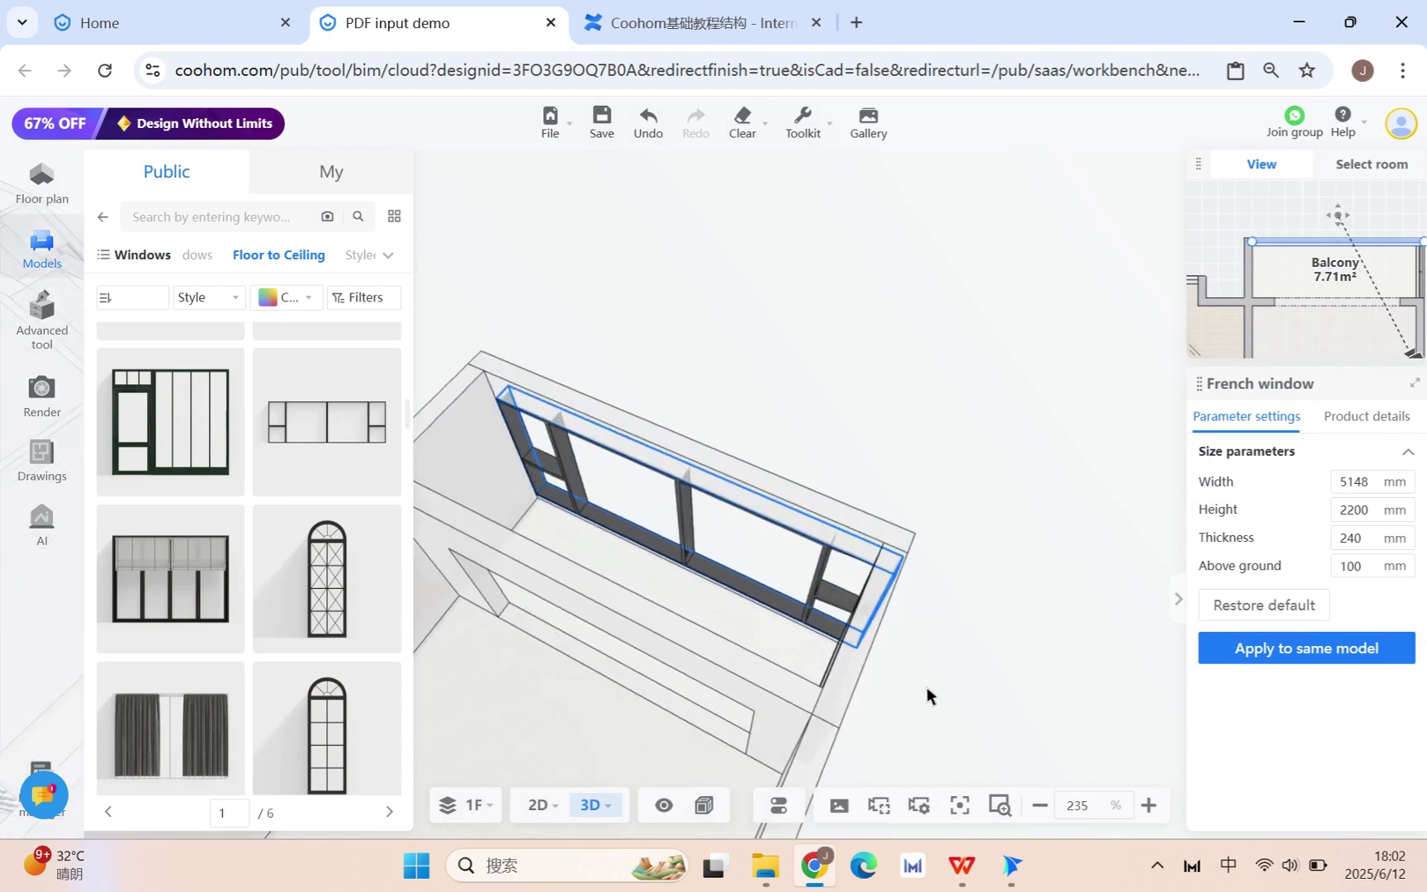
{"action": "left_click", "coordinate": [1371, 538]}
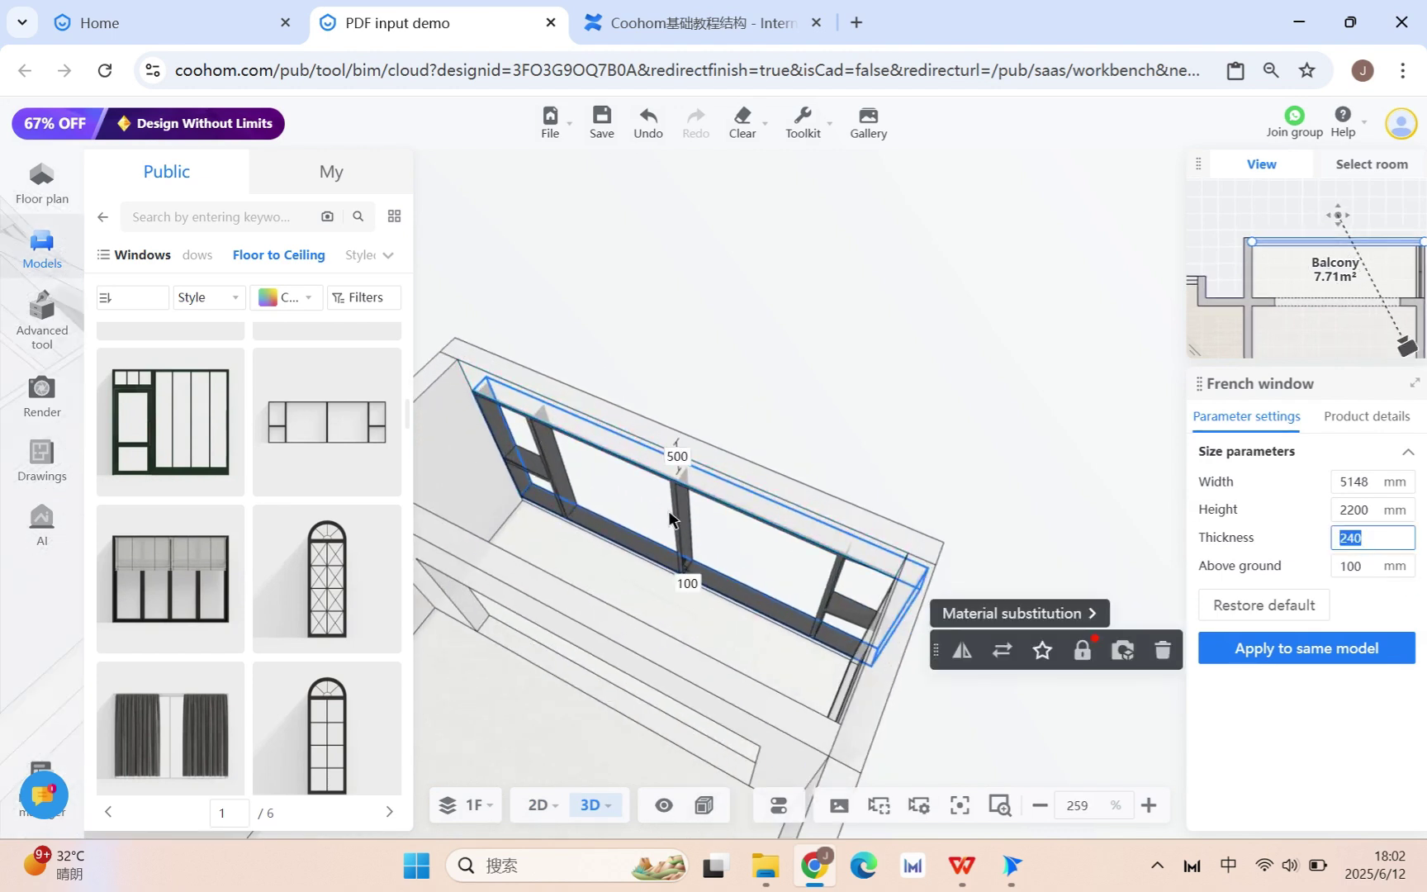
{"action": "type", "text": "120"}
{"action": "key", "text": "Return"}
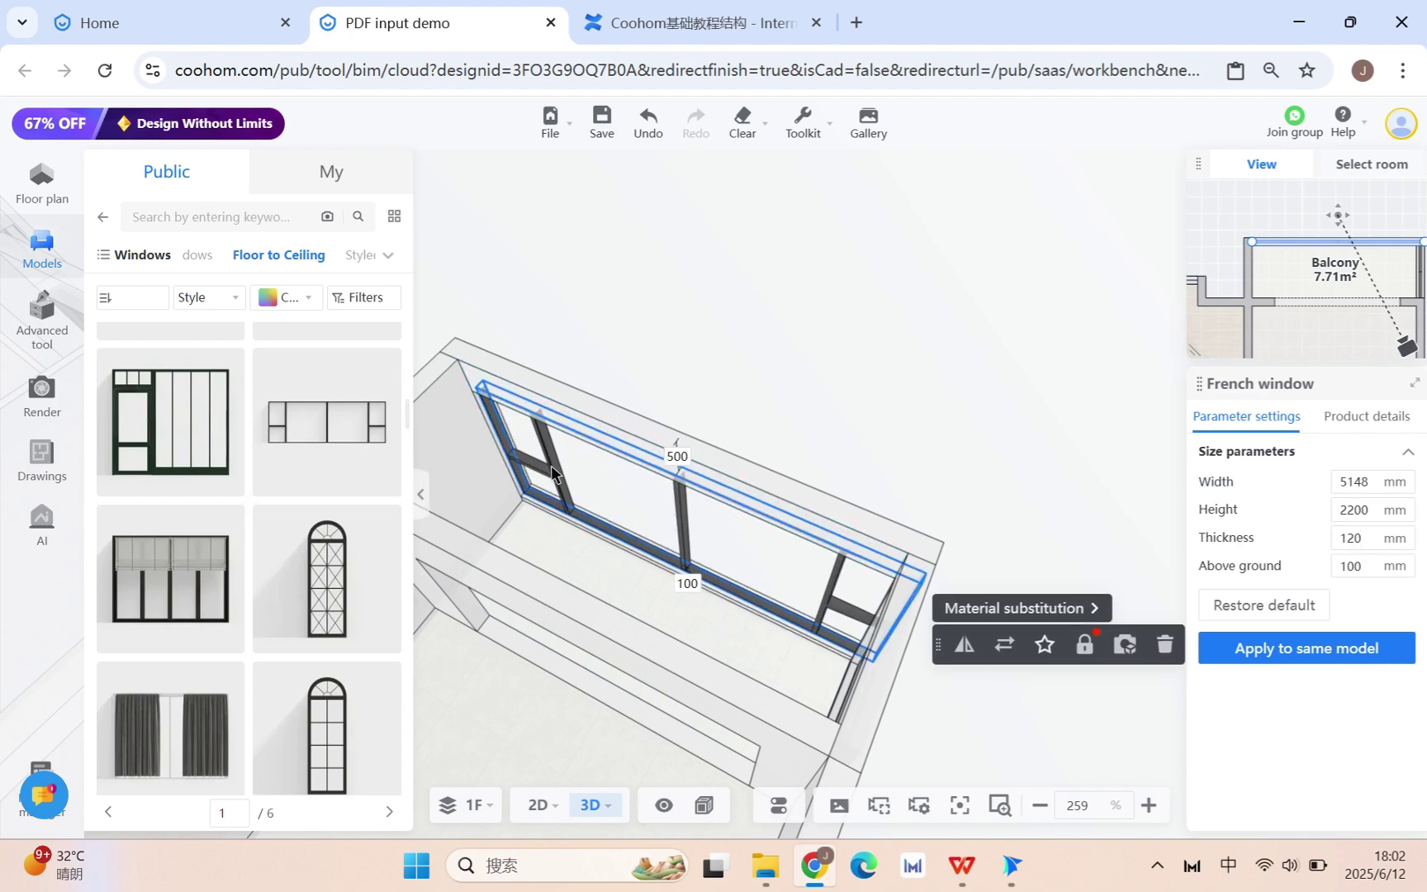
{"action": "scroll", "coordinate": [557, 507], "scroll_direction": "down", "scroll_amount": 5}
{"action": "left_click_drag", "start_coordinate": [831, 770], "coordinate": [686, 475]}
{"action": "scroll", "coordinate": [686, 475], "scroll_direction": "up", "scroll_amount": 5}
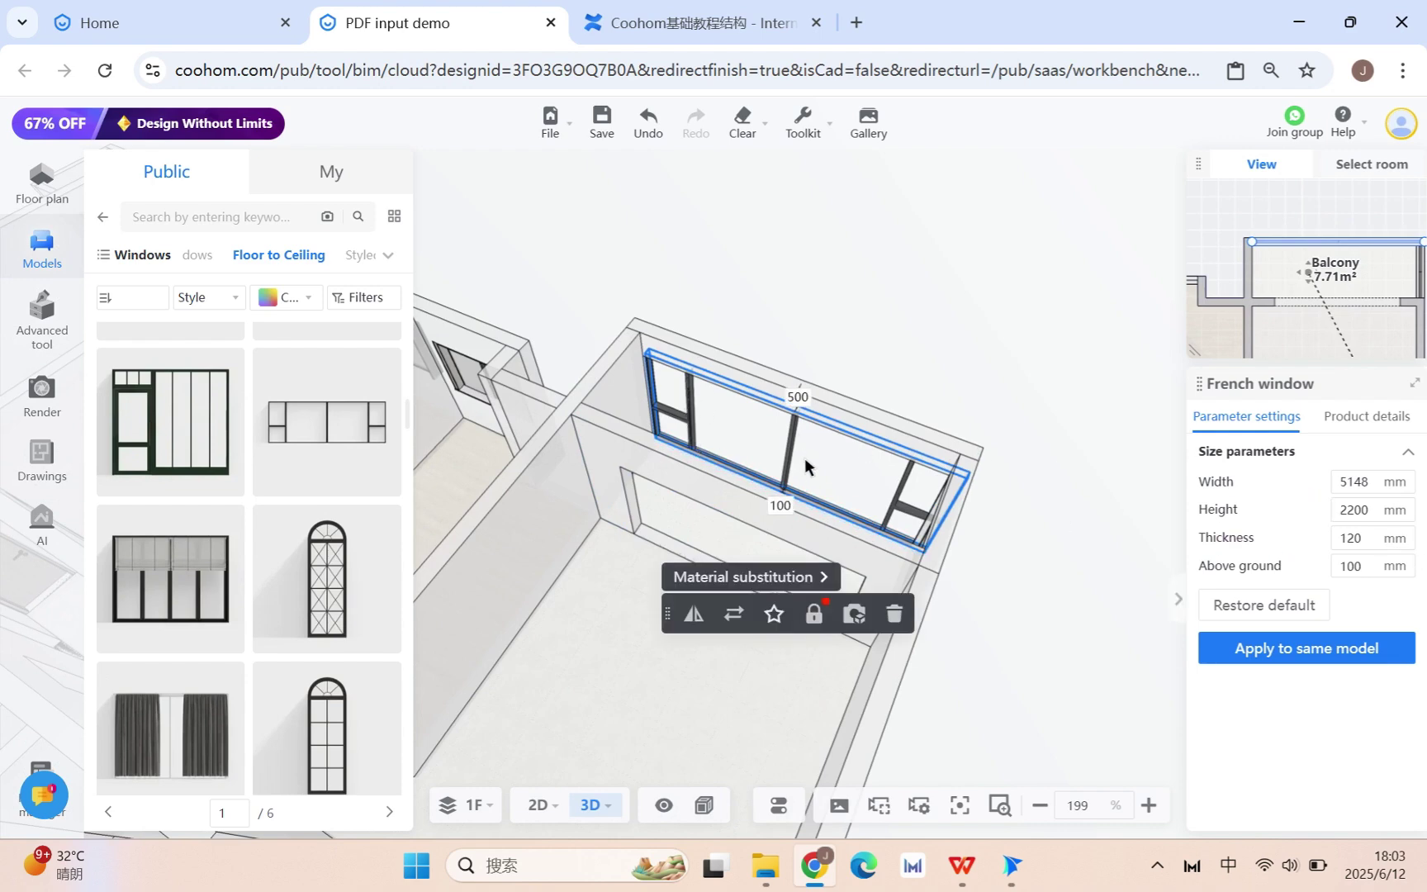
{"action": "scroll", "coordinate": [639, 670], "scroll_direction": "down", "scroll_amount": 5}
{"action": "left_click_drag", "start_coordinate": [552, 665], "coordinate": [484, 776]}
Return to the 2D plan and select the 800 mm door opening in the 15.84 m² bedroom's corridor wall
{"action": "left_click", "coordinate": [538, 805]}
{"action": "left_click", "coordinate": [516, 682]}
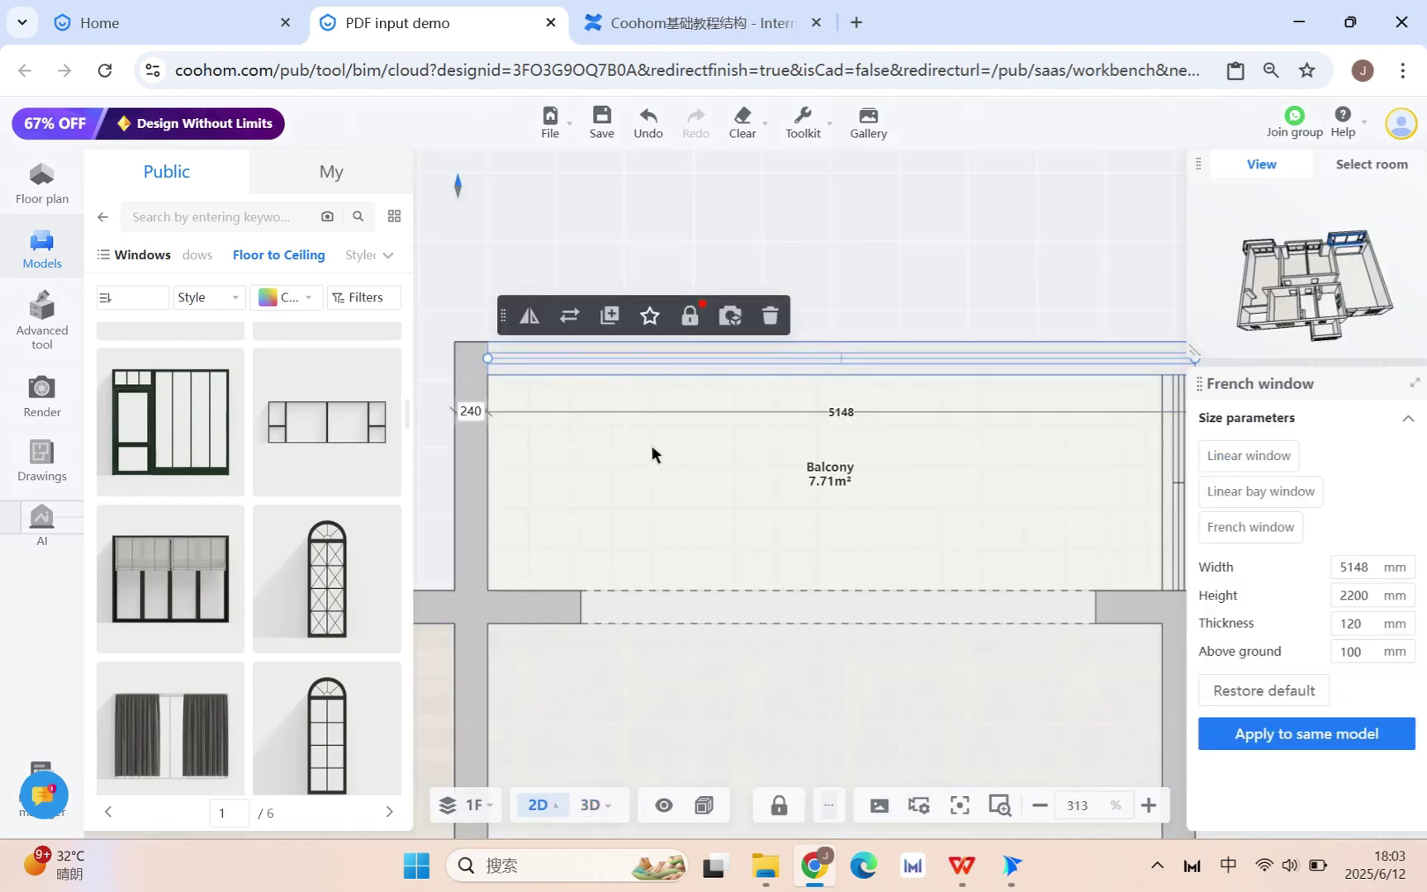
{"action": "scroll", "coordinate": [550, 697], "scroll_direction": "down", "scroll_amount": 3}
{"action": "left_click_drag", "start_coordinate": [550, 697], "coordinate": [775, 507]}
{"action": "scroll", "coordinate": [742, 604], "scroll_direction": "down", "scroll_amount": 1}
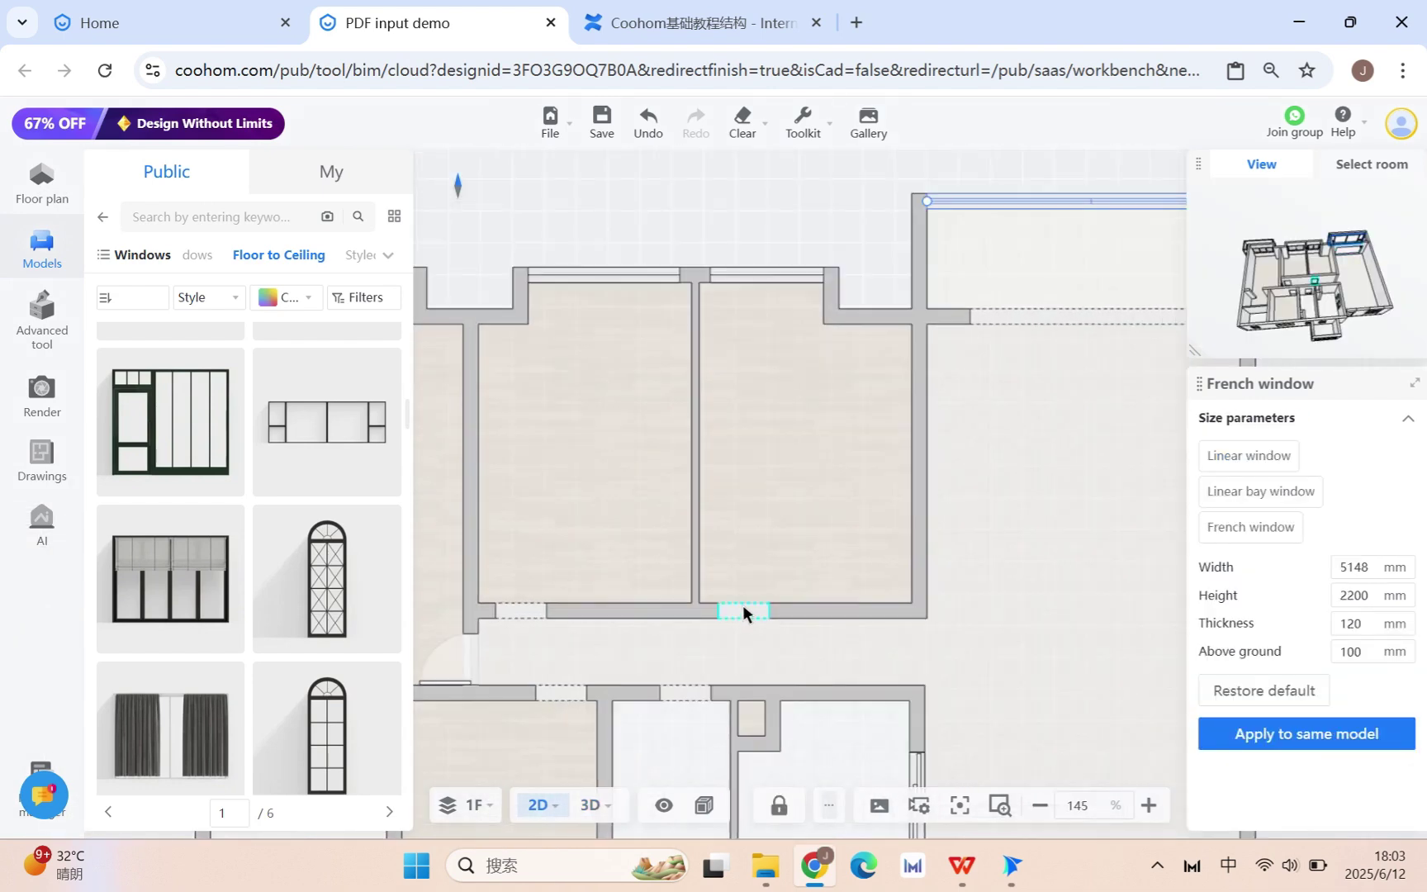
{"action": "left_click", "coordinate": [742, 610]}
{"action": "scroll", "coordinate": [759, 611], "scroll_direction": "up", "scroll_amount": 5}
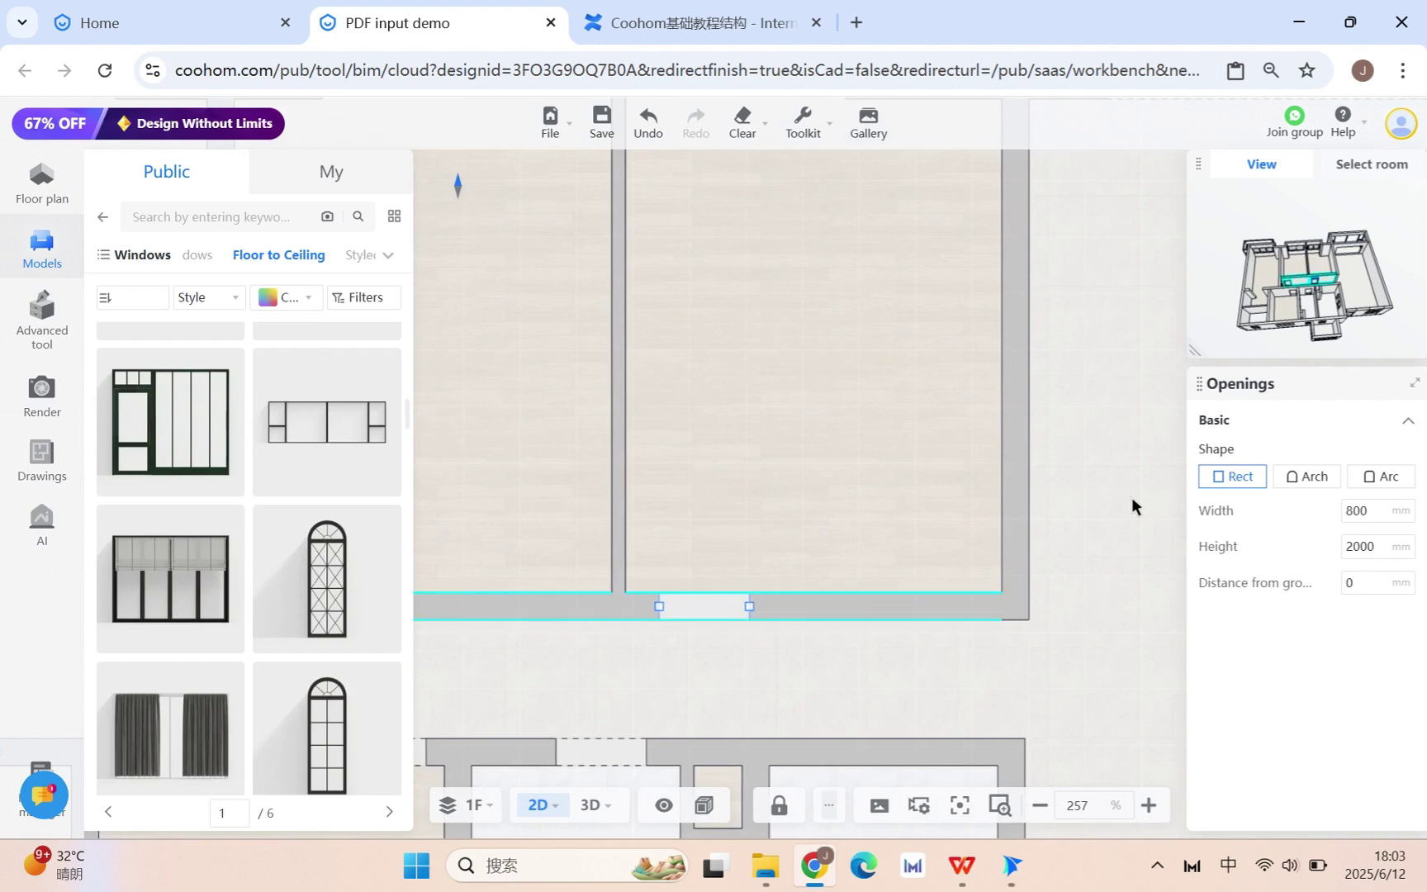
Open the Doors category of the public library and try to place the white single door on the existing bedroom opening
{"action": "left_click", "coordinate": [104, 217]}
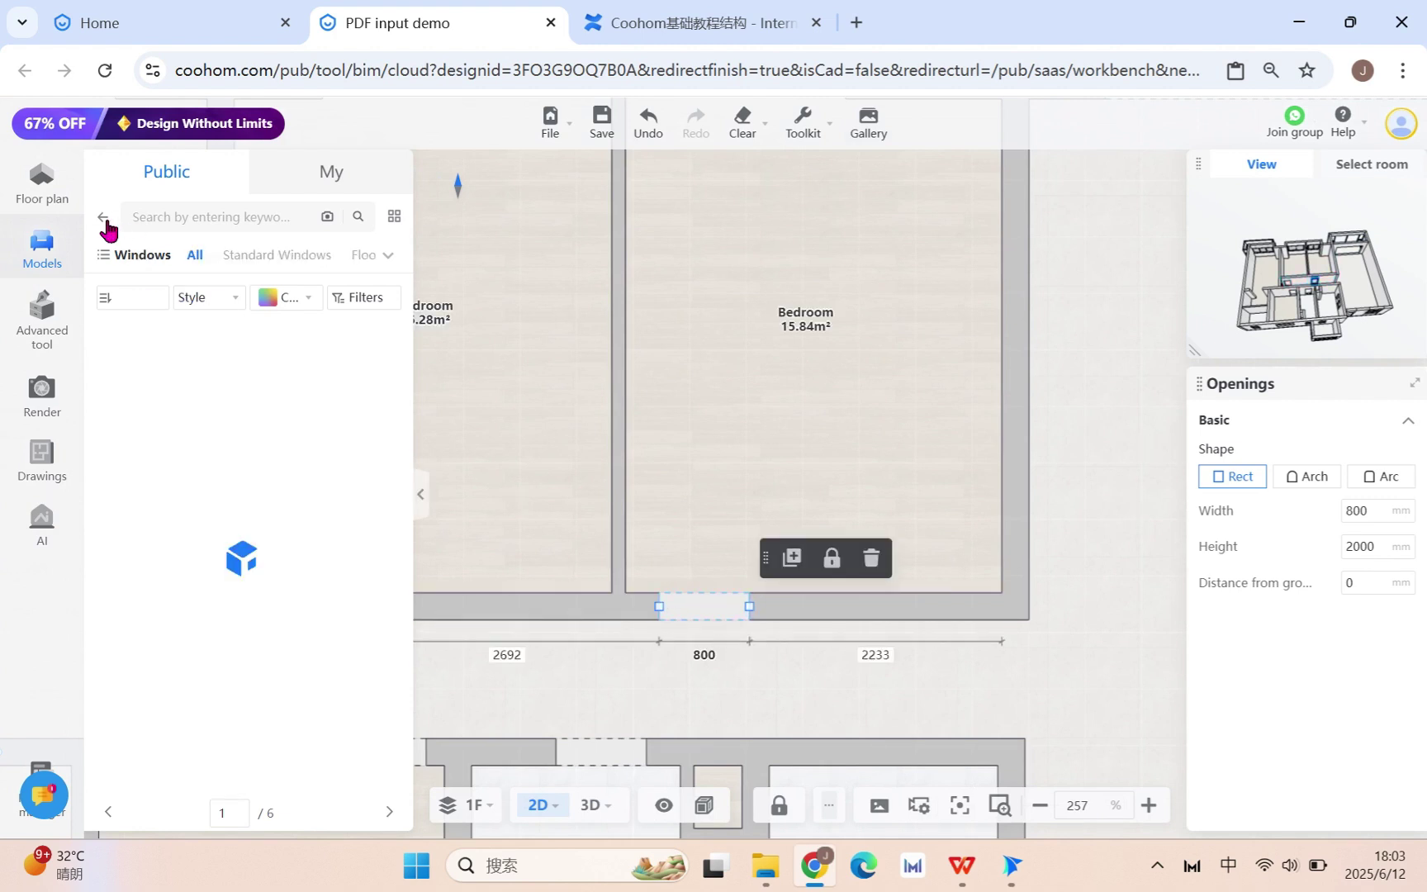
{"action": "left_click", "coordinate": [104, 217]}
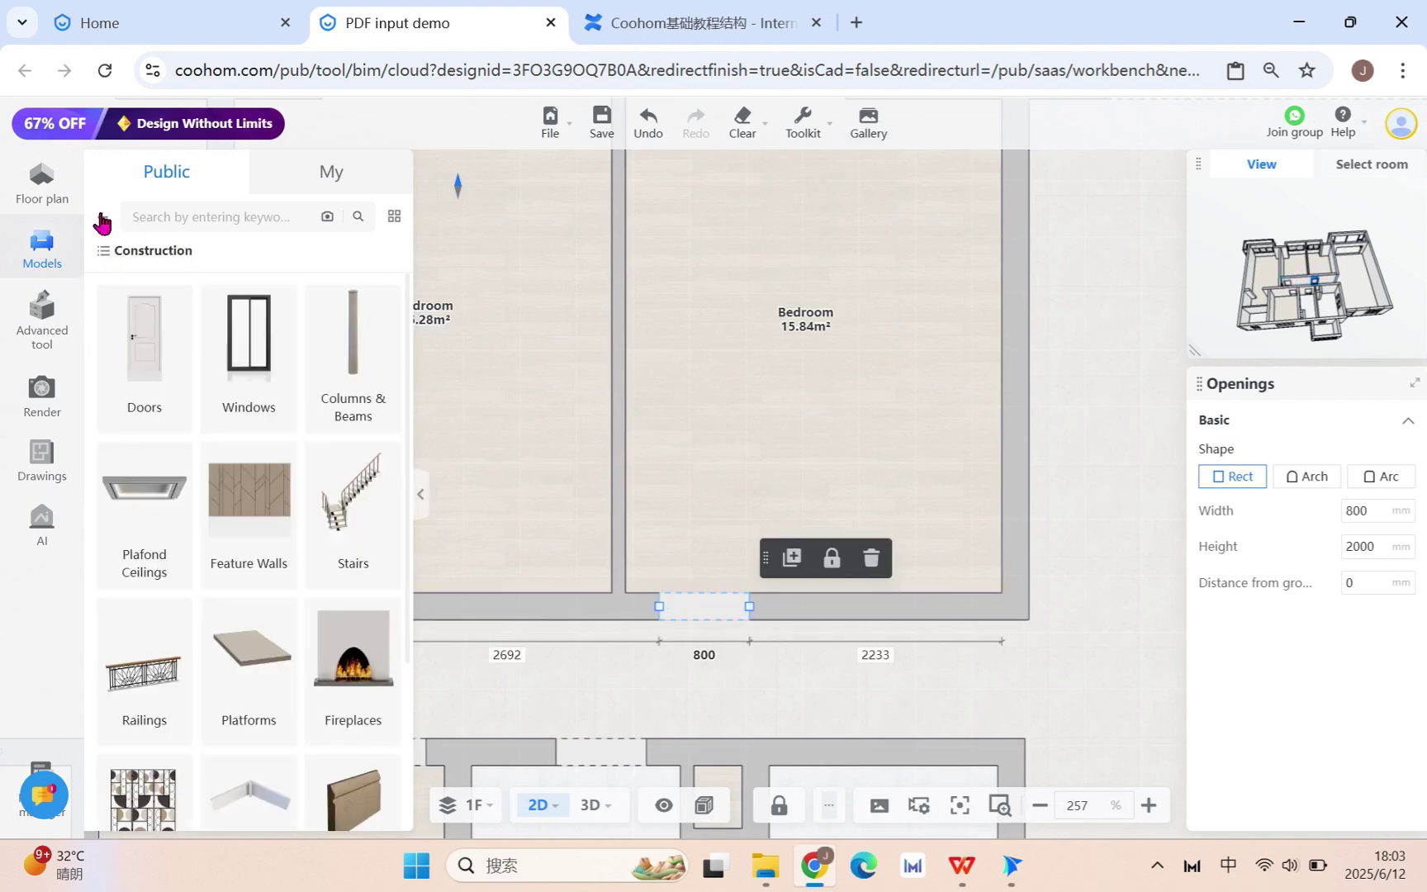
{"action": "left_click", "coordinate": [148, 349]}
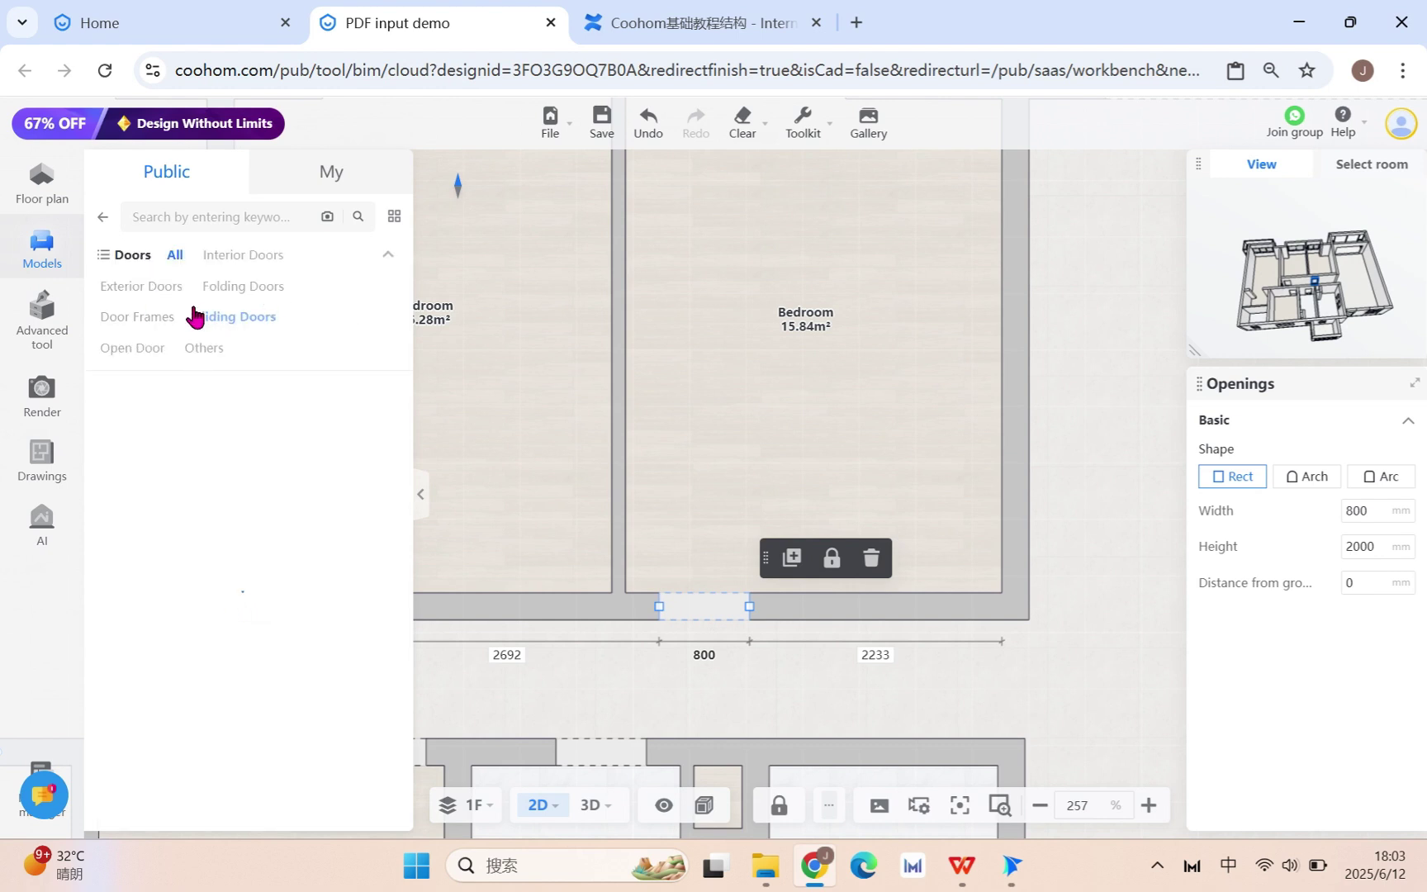
{"action": "scroll", "coordinate": [279, 687], "scroll_direction": "down", "scroll_amount": 3}
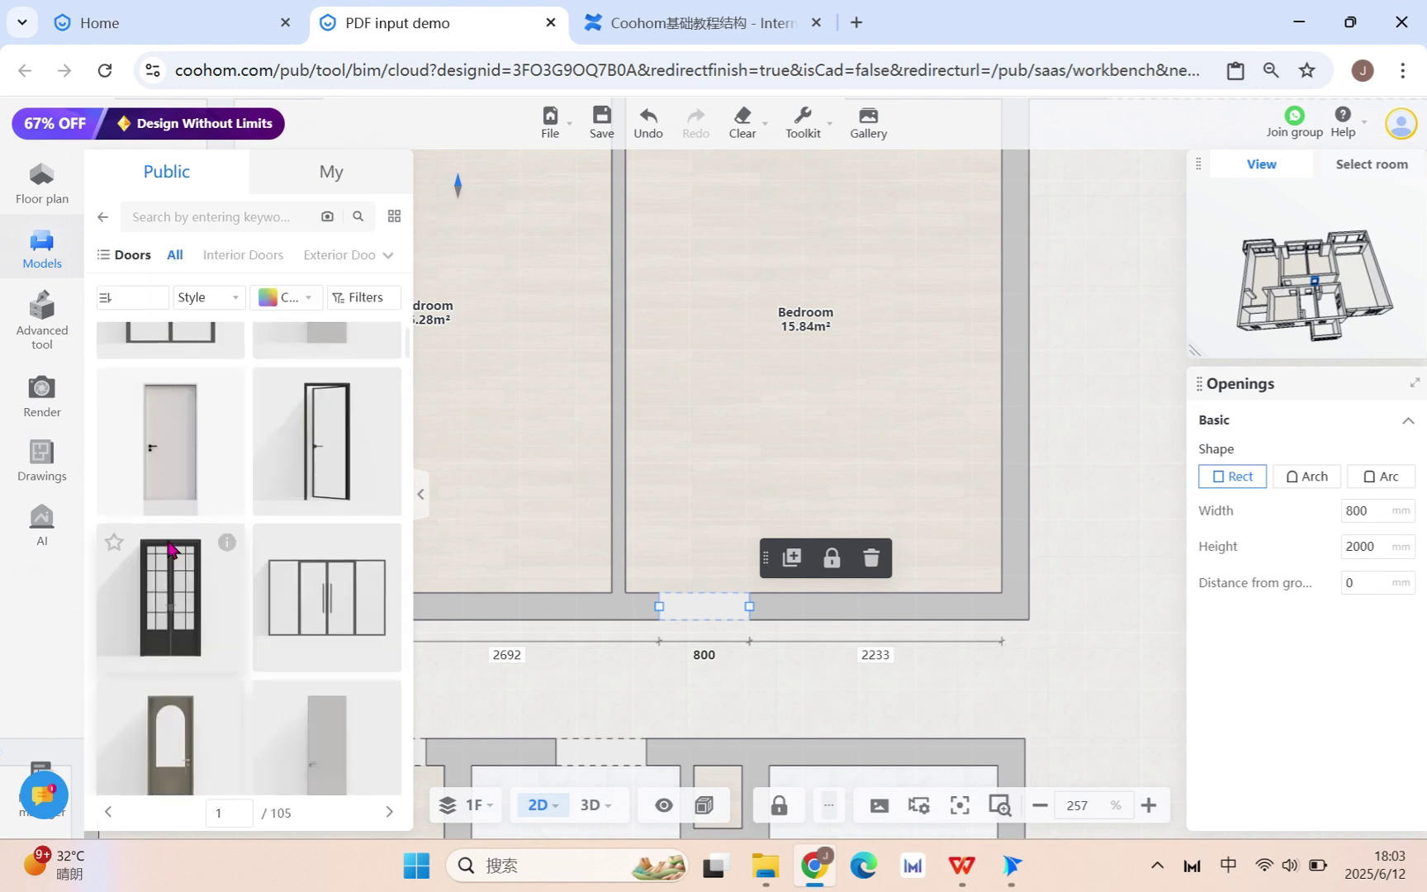
{"action": "left_click", "coordinate": [189, 468]}
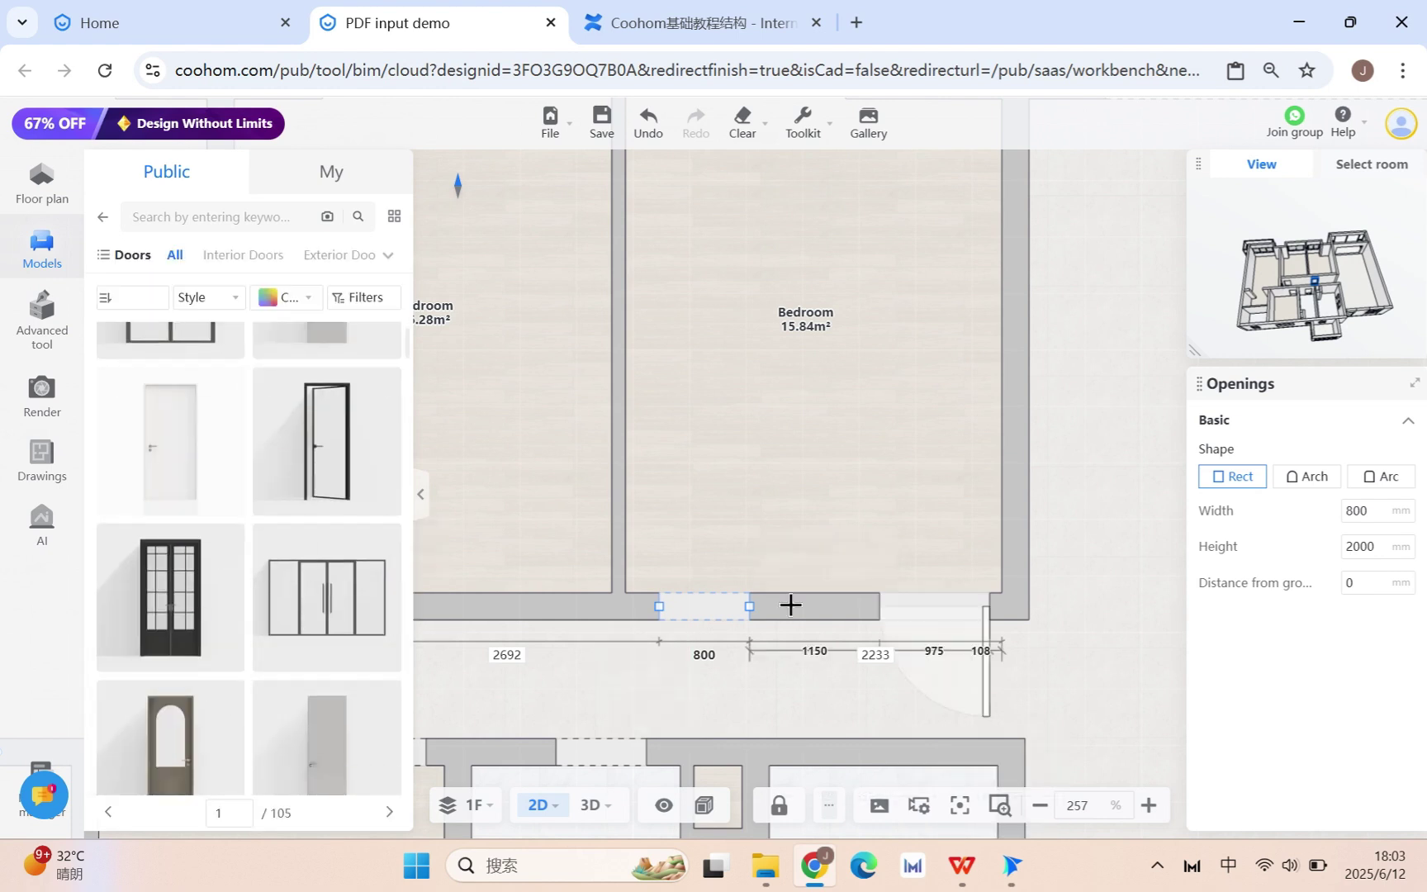
{"action": "left_click", "coordinate": [709, 612]}
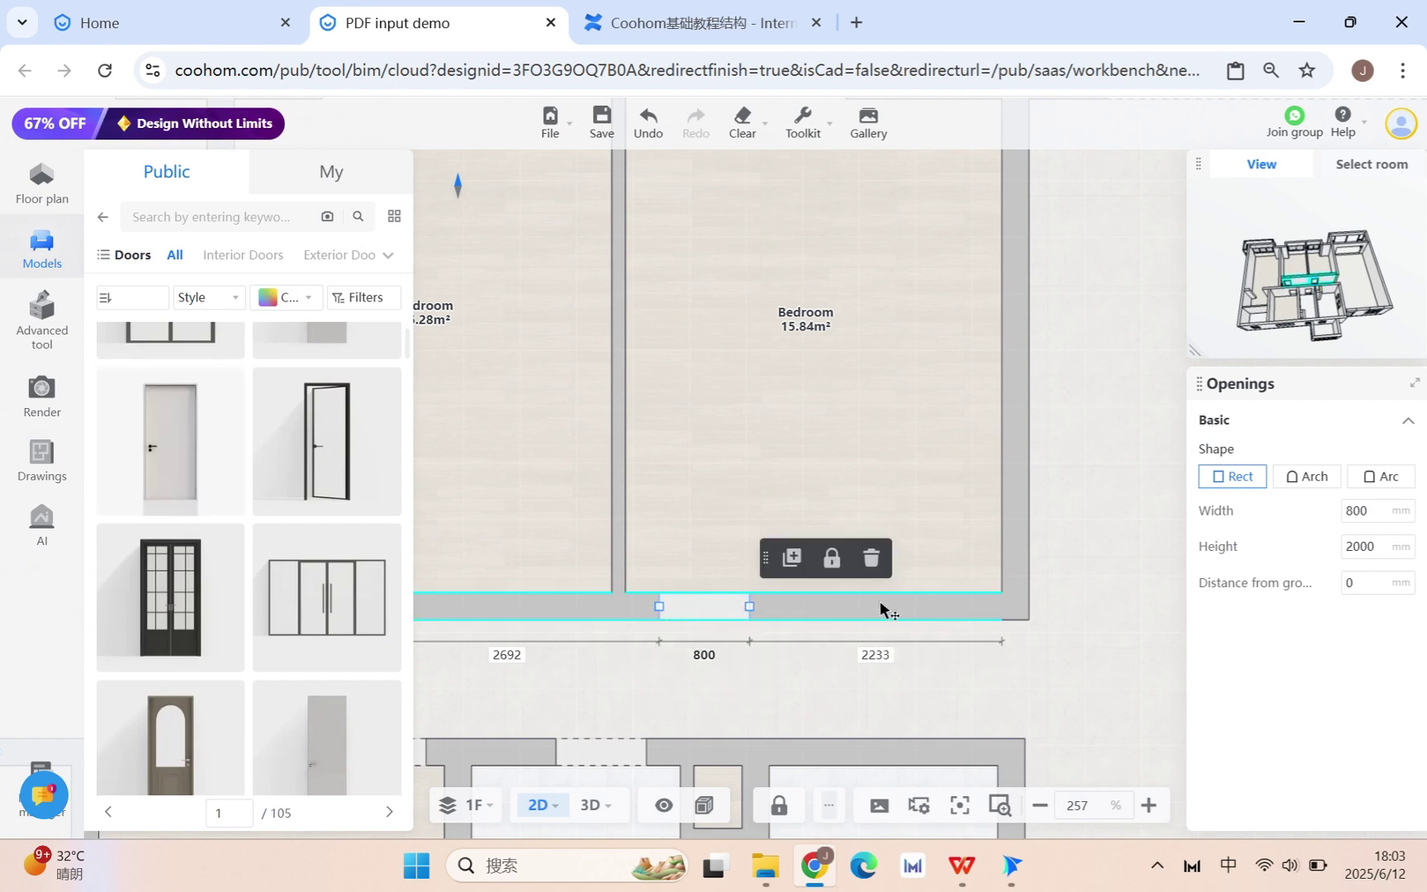
Replace the 15.84 m² bedroom's opening with the 800 mm white single door, flipped to swing into the bedroom
{"action": "left_click", "coordinate": [871, 558]}
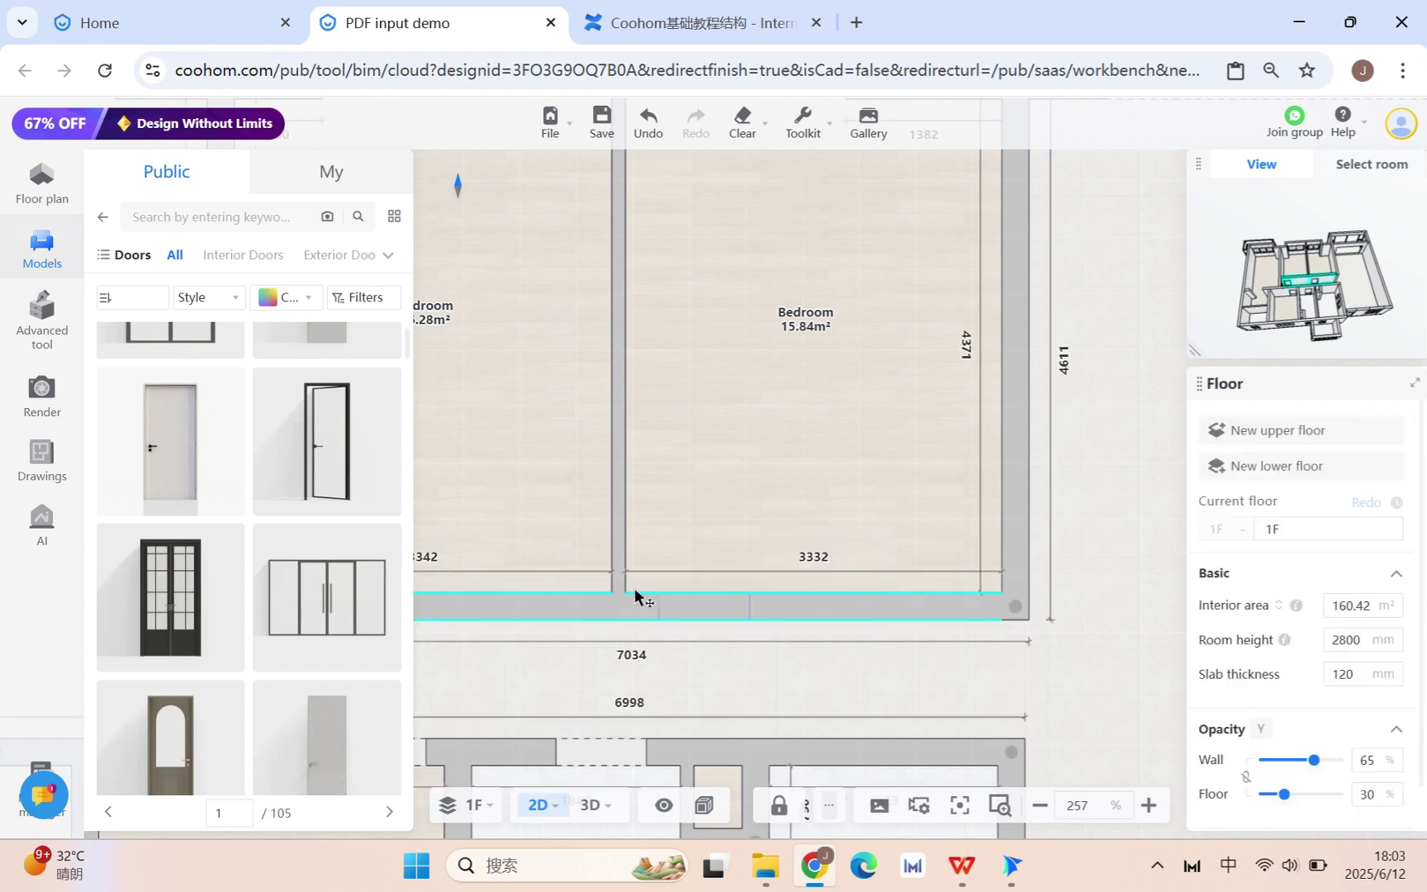
{"action": "left_click", "coordinate": [182, 425]}
{"action": "scroll", "coordinate": [706, 620], "scroll_direction": "up", "scroll_amount": 1}
{"action": "scroll", "coordinate": [707, 620], "scroll_direction": "up", "scroll_amount": 1}
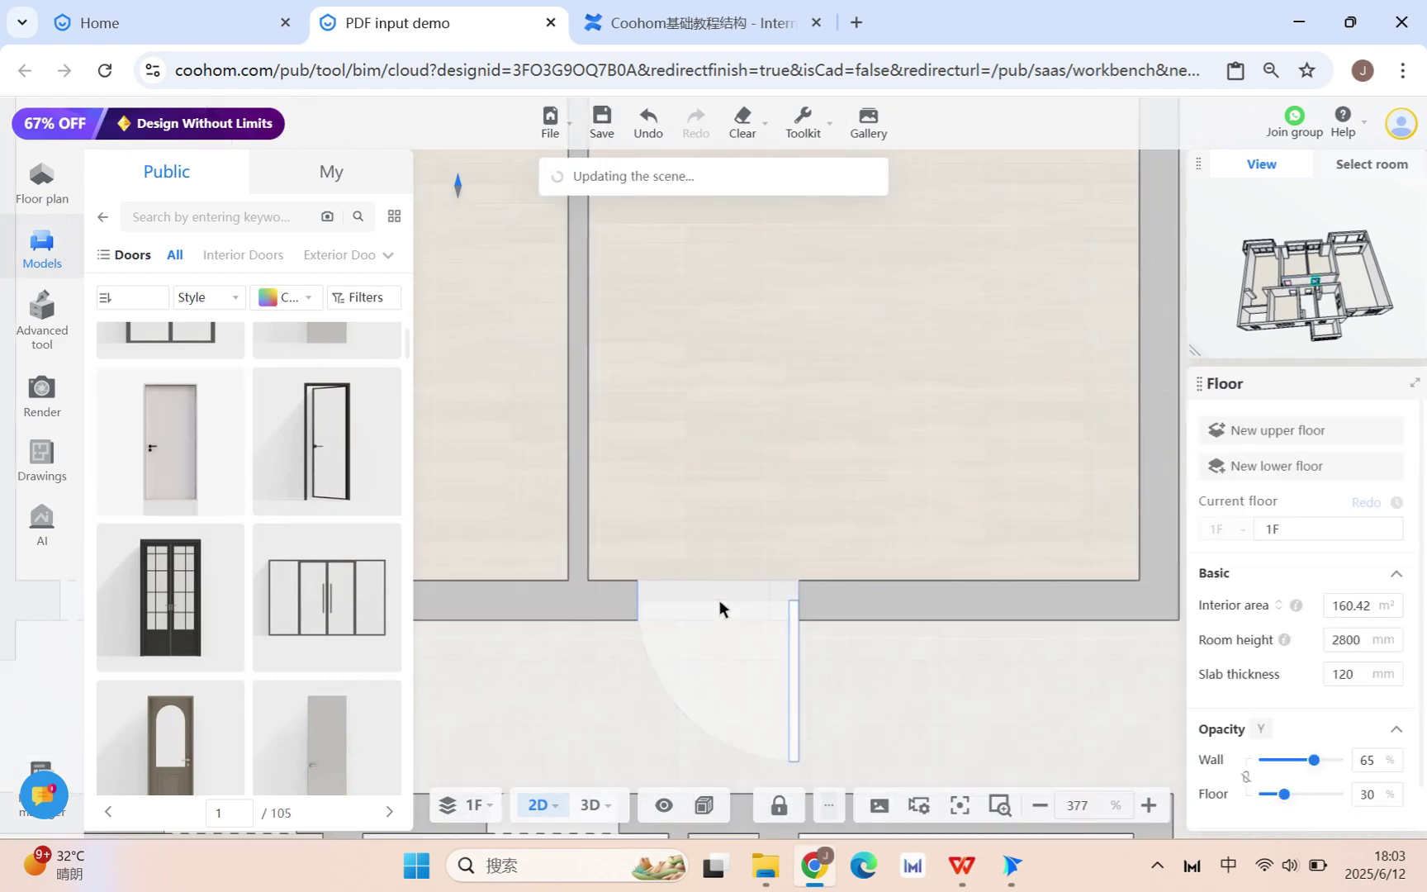
{"action": "left_click", "coordinate": [721, 607]}
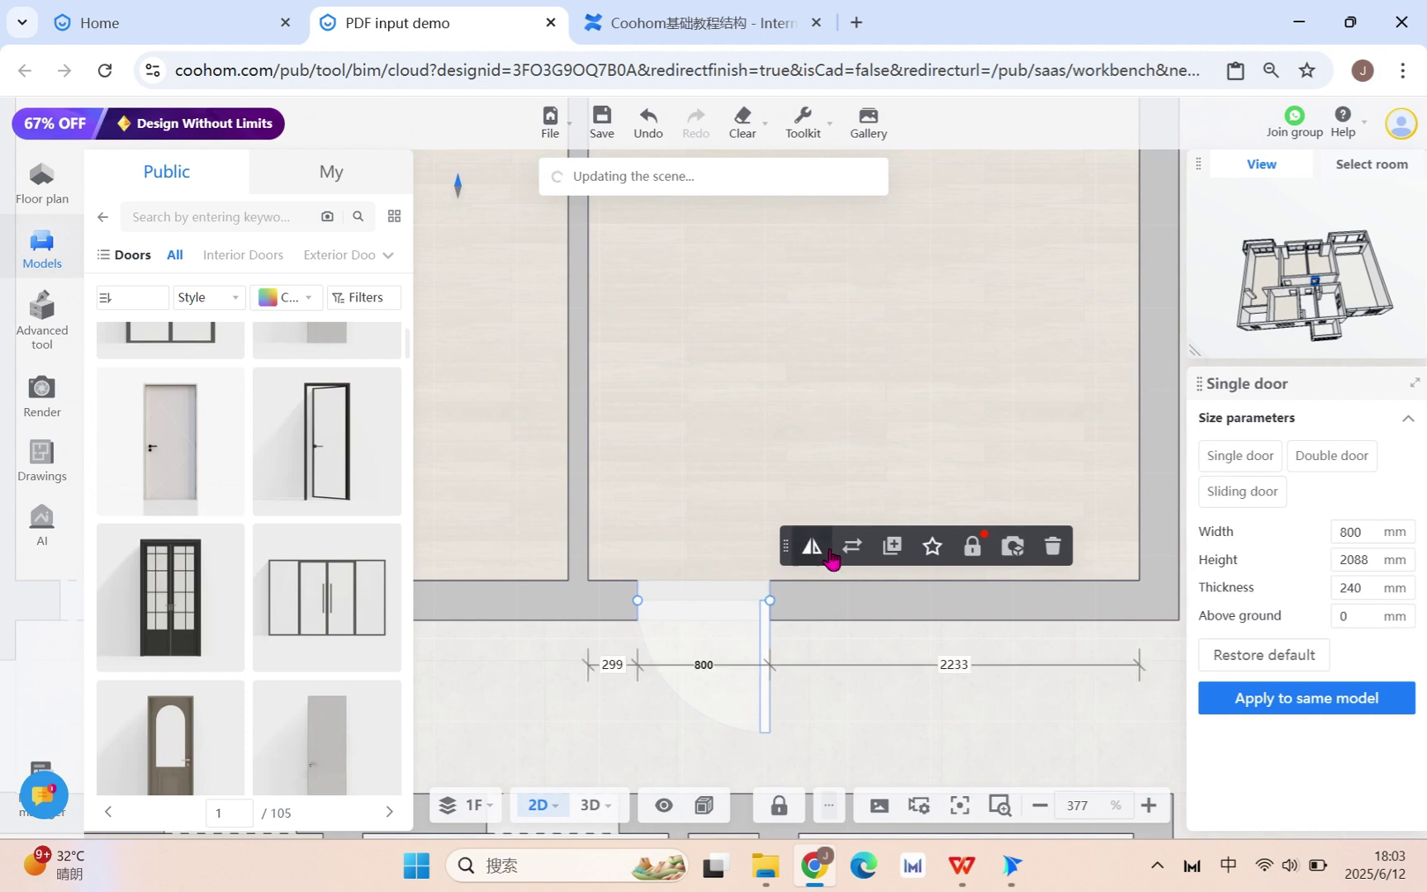
{"action": "left_click", "coordinate": [811, 548]}
{"action": "left_click", "coordinate": [811, 548]}
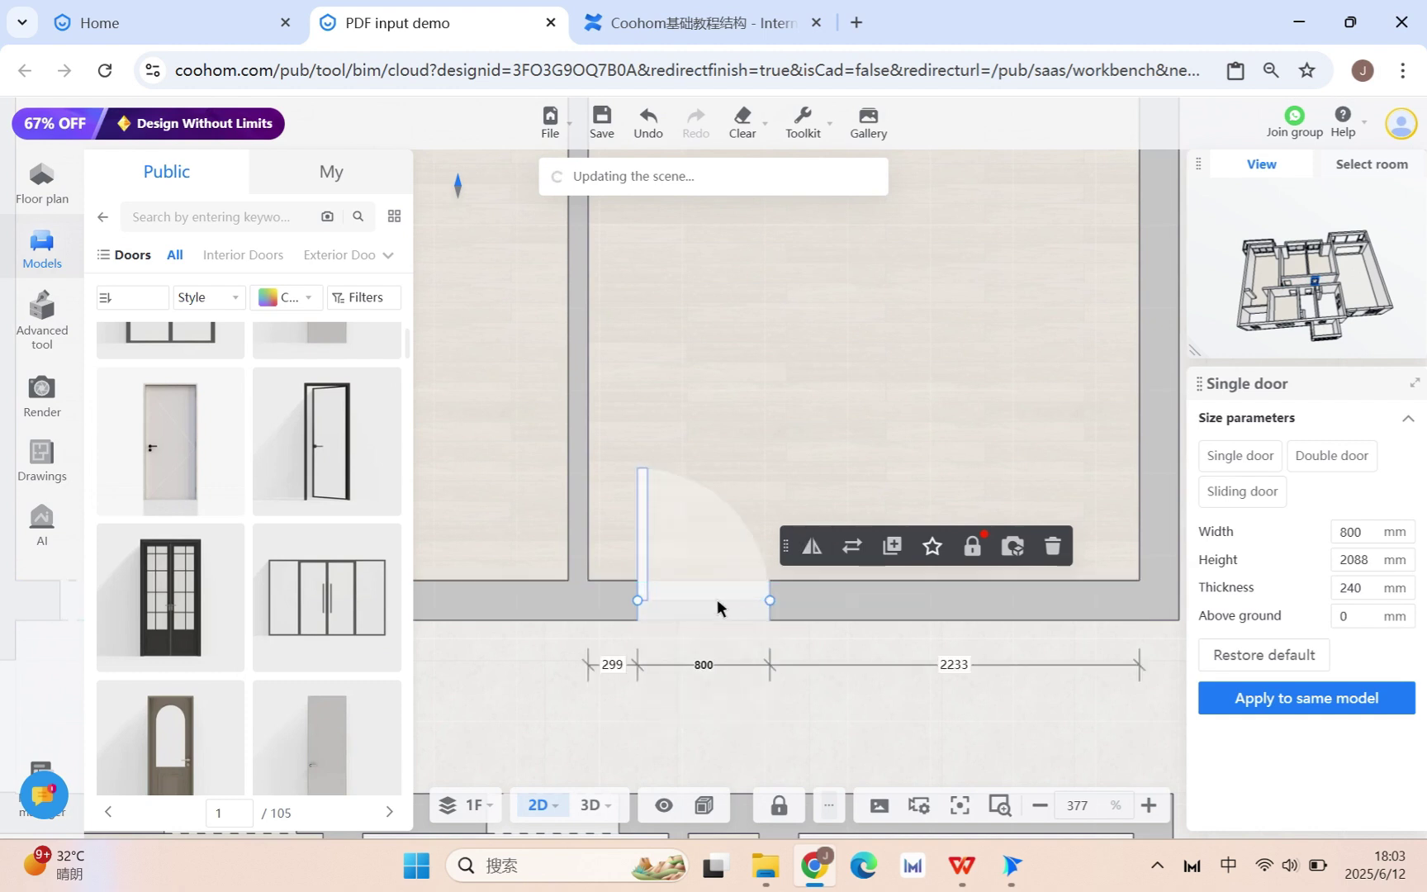
Delete the 800 mm corridor openings of the 16.28 m² bedroom, the bedroom opposite it and the adjacent bathroom
{"action": "scroll", "coordinate": [720, 606], "scroll_direction": "down", "scroll_amount": 3}
{"action": "left_click", "coordinate": [621, 568]}
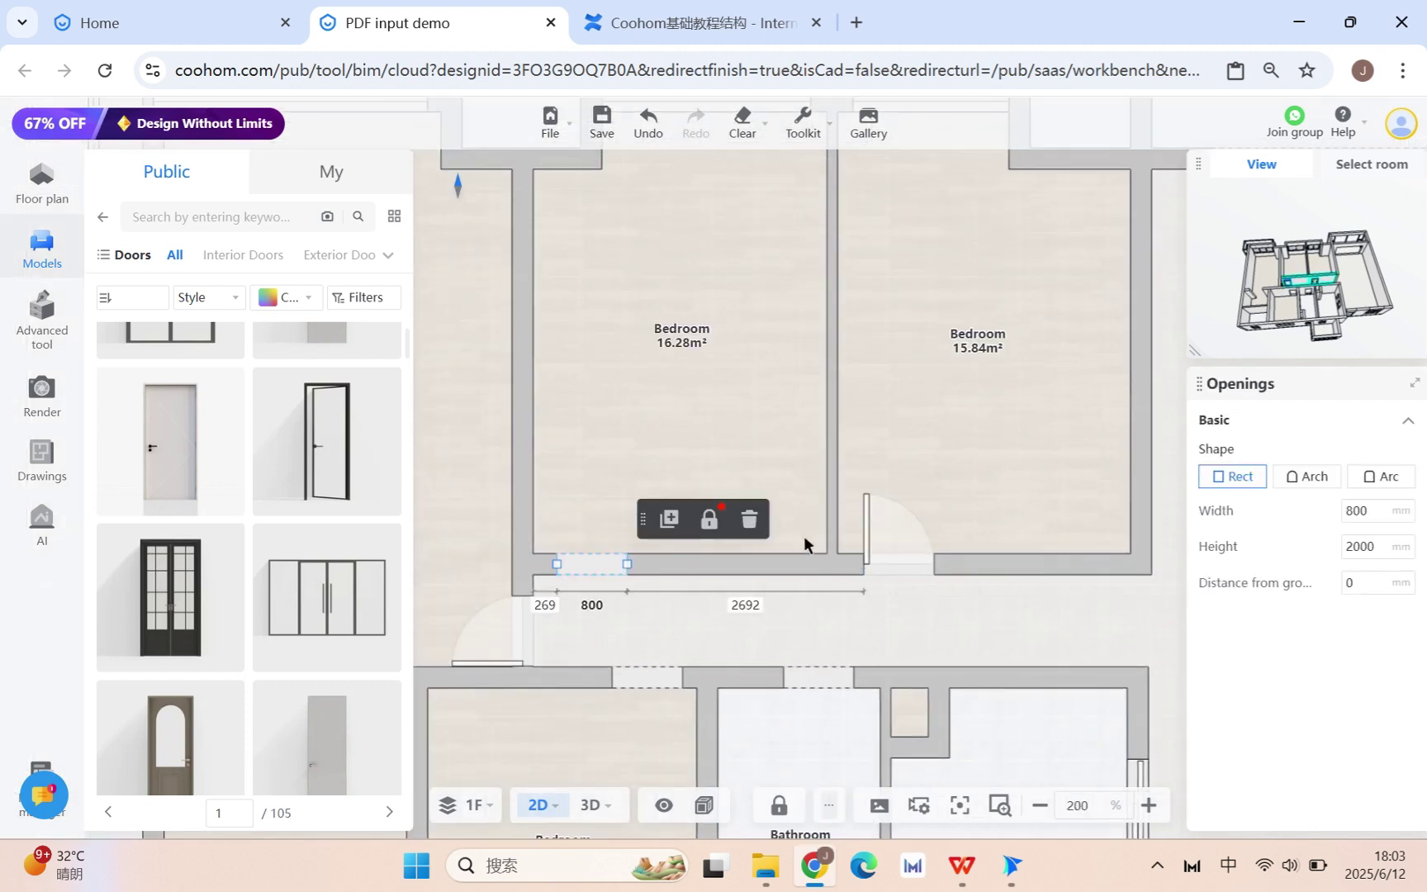
{"action": "left_click", "coordinate": [752, 519]}
{"action": "left_click", "coordinate": [660, 677]}
{"action": "left_click", "coordinate": [805, 631]}
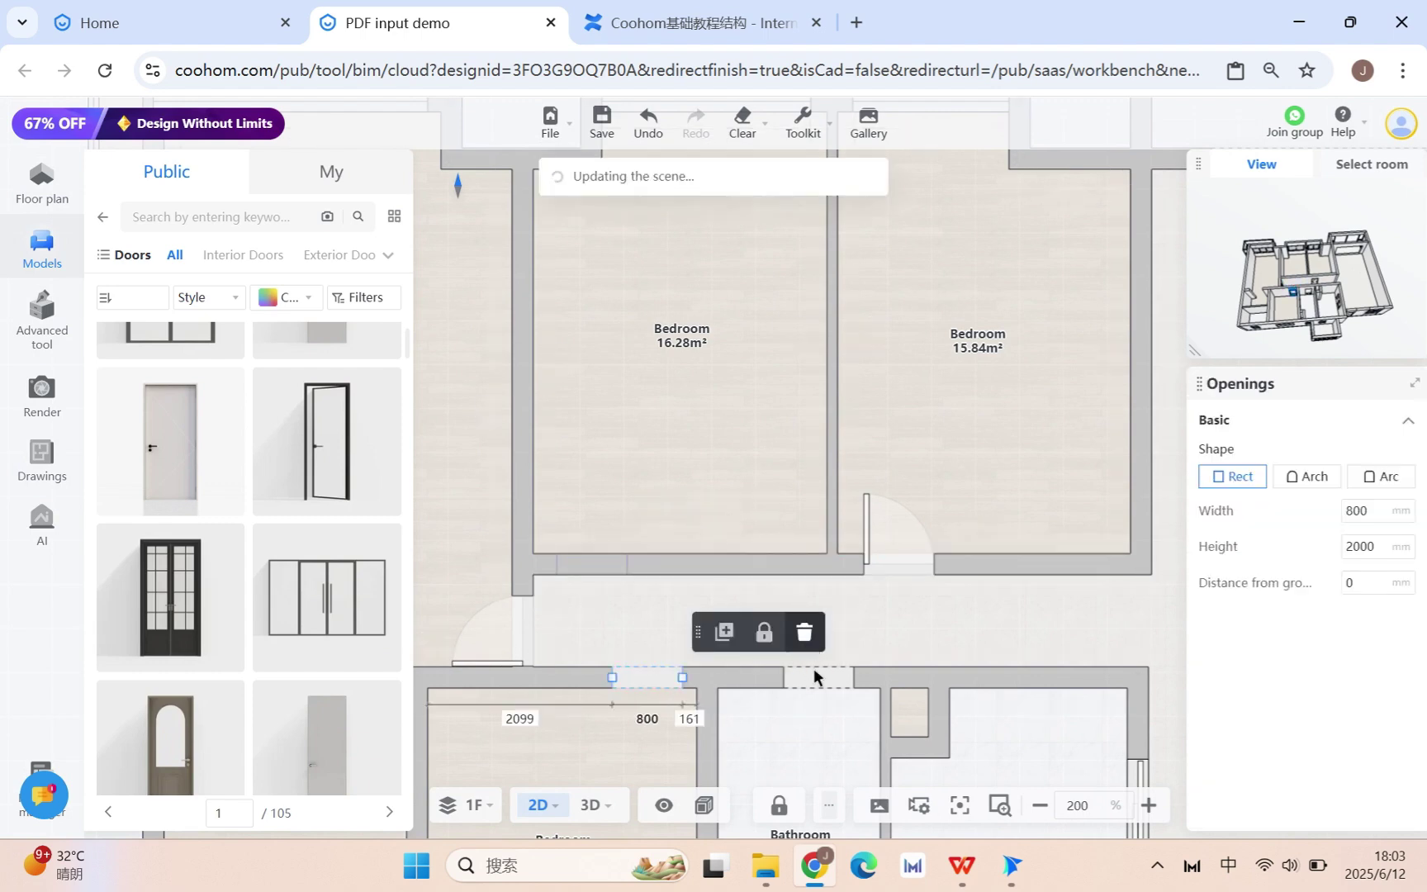
{"action": "left_click", "coordinate": [818, 675]}
{"action": "left_click", "coordinate": [970, 632]}
Copy the 15.84 m² bedroom's single door to the former opening positions of the other two bedrooms and the bathroom
{"action": "left_click", "coordinate": [898, 568]}
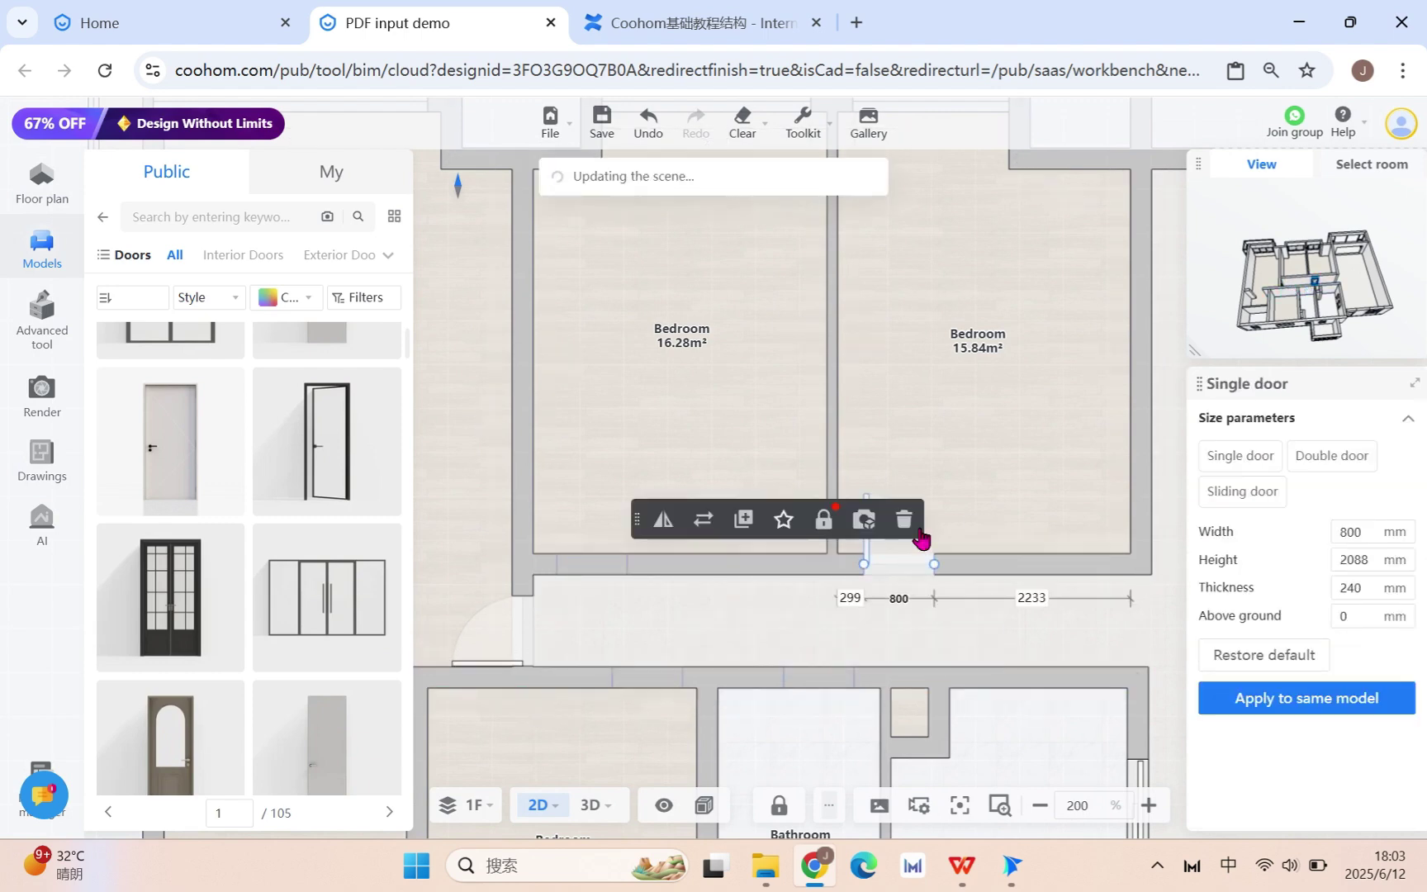
{"action": "left_click", "coordinate": [743, 518]}
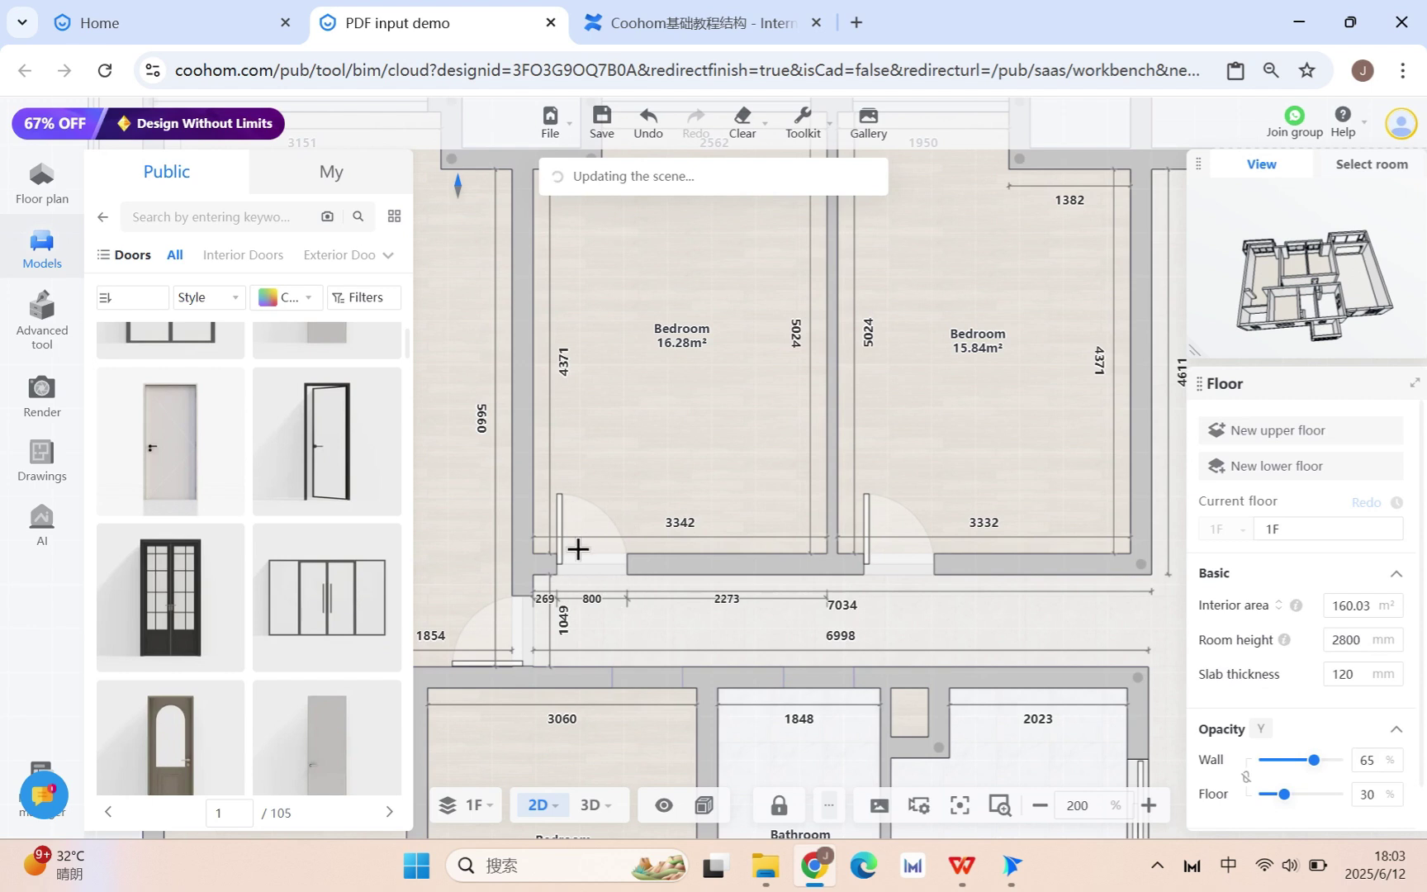
{"action": "left_click", "coordinate": [578, 547]}
{"action": "left_click", "coordinate": [652, 676]}
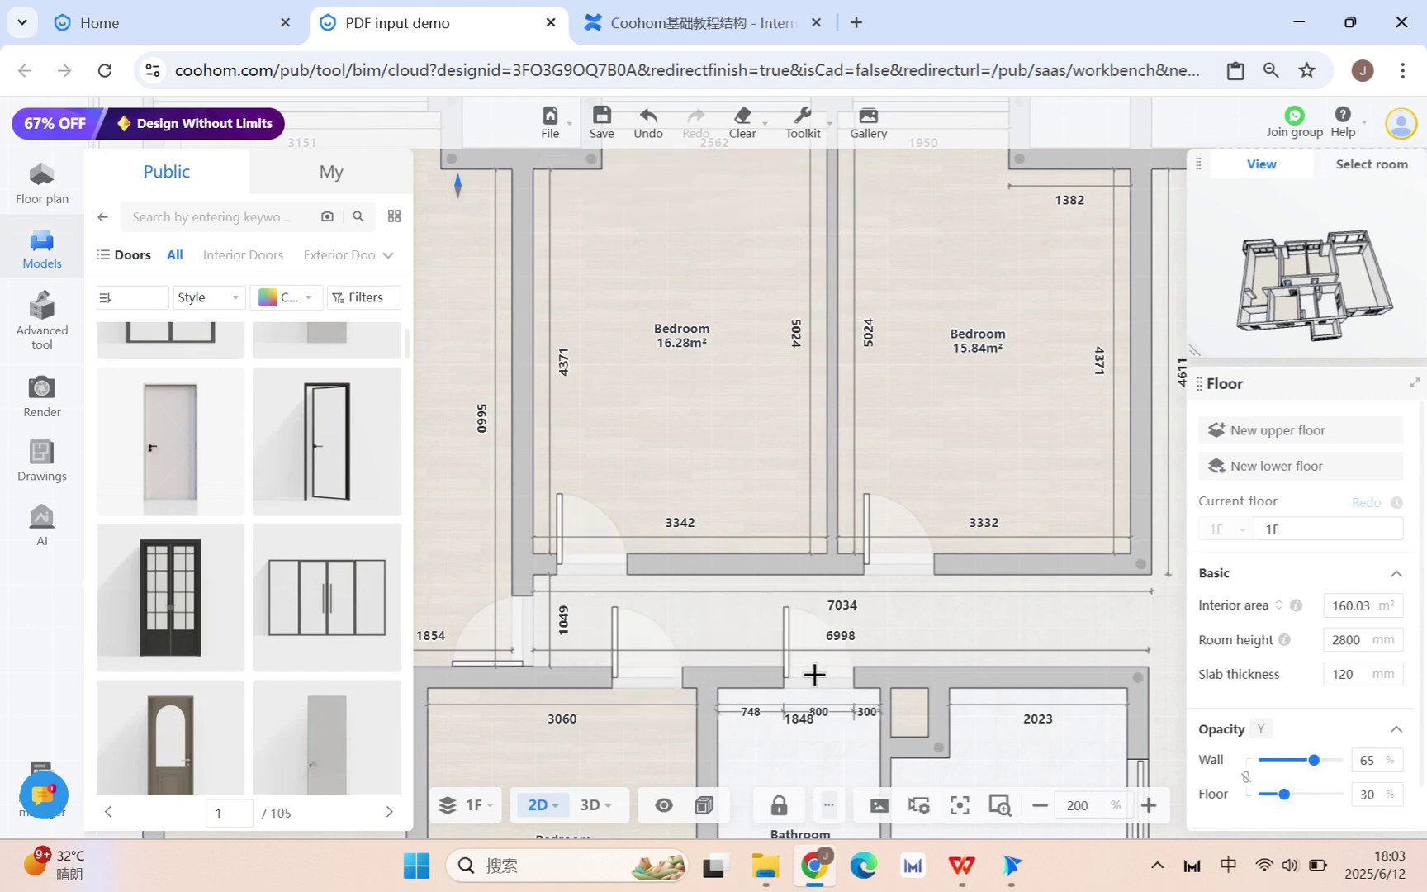
{"action": "left_click", "coordinate": [816, 674]}
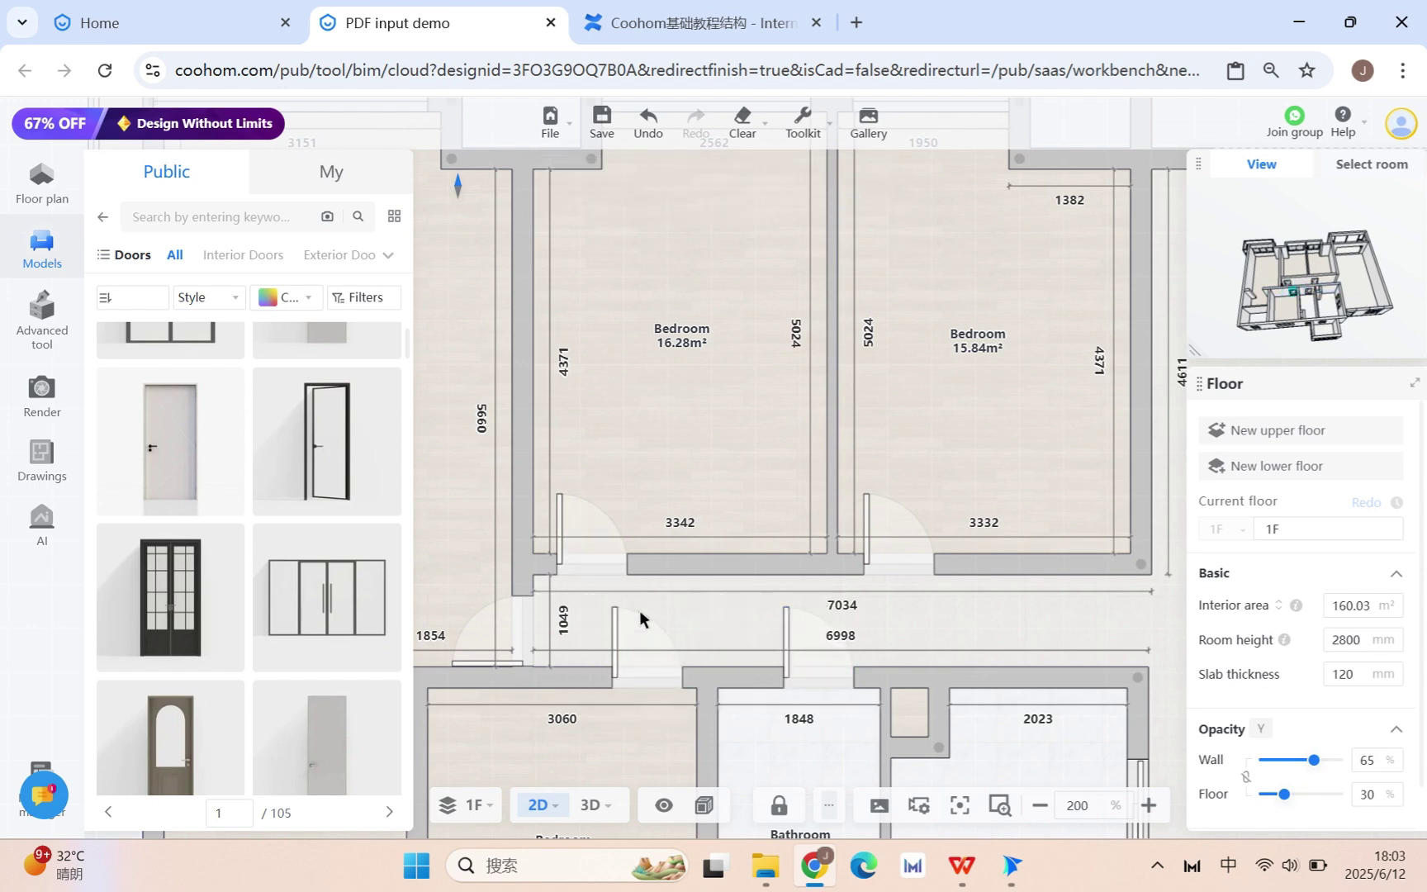
Flip the copied doors on the corridor's lower wall so they swing into the bedroom and the bathroom
{"action": "left_click", "coordinate": [632, 678]}
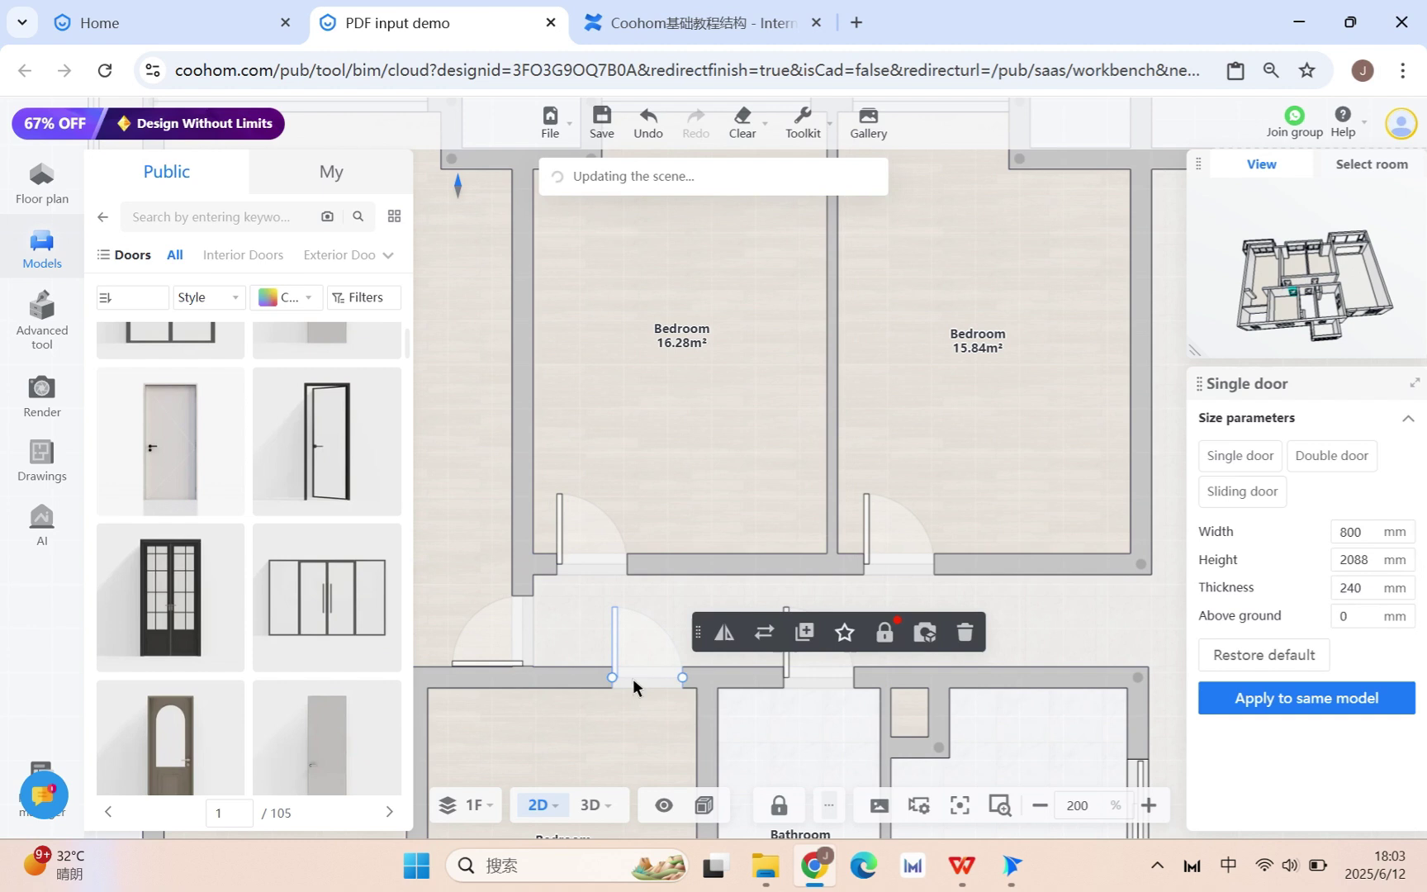
{"action": "left_click", "coordinate": [725, 648]}
{"action": "left_click", "coordinate": [838, 687]}
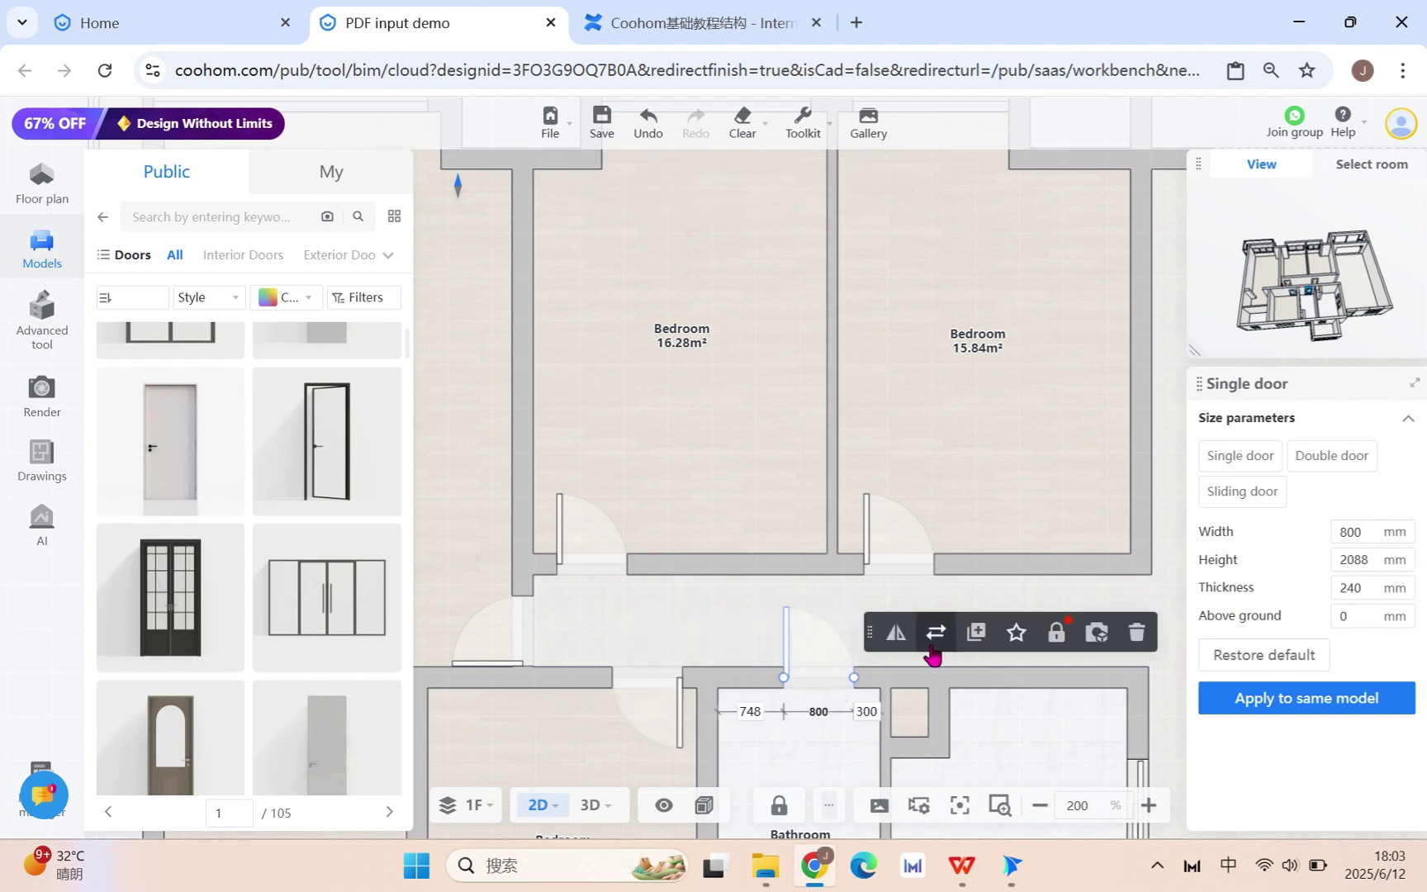
{"action": "left_click", "coordinate": [934, 651]}
Delete the 3120 mm linear window between the 29.83 m² bedroom and the Customized room
{"action": "scroll", "coordinate": [949, 691], "scroll_direction": "down", "scroll_amount": 3}
{"action": "left_click_drag", "start_coordinate": [950, 690], "coordinate": [849, 547]}
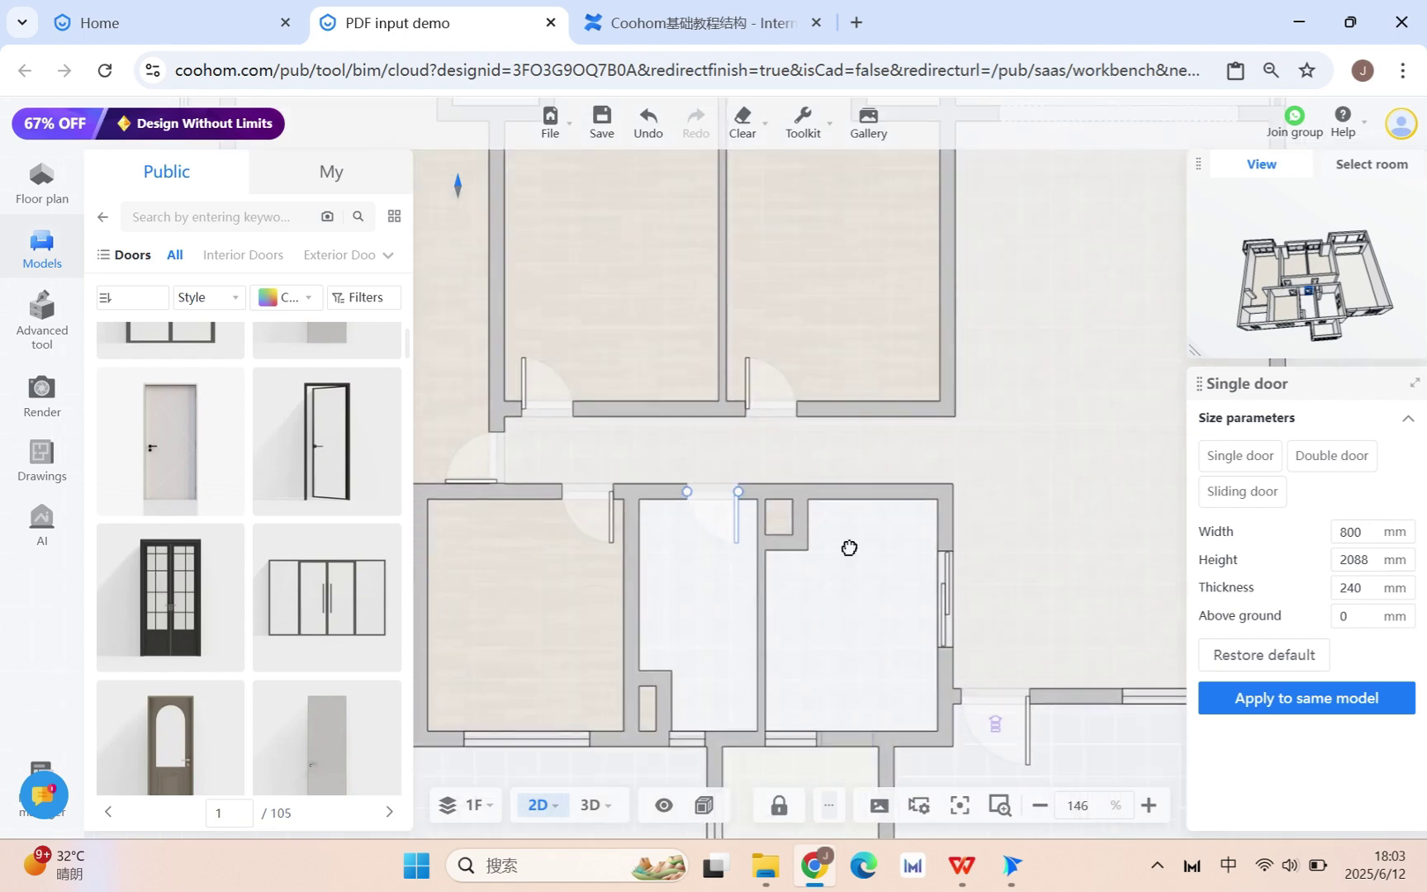
{"action": "scroll", "coordinate": [849, 547], "scroll_direction": "down", "scroll_amount": 3}
{"action": "left_click_drag", "start_coordinate": [462, 681], "coordinate": [682, 675]}
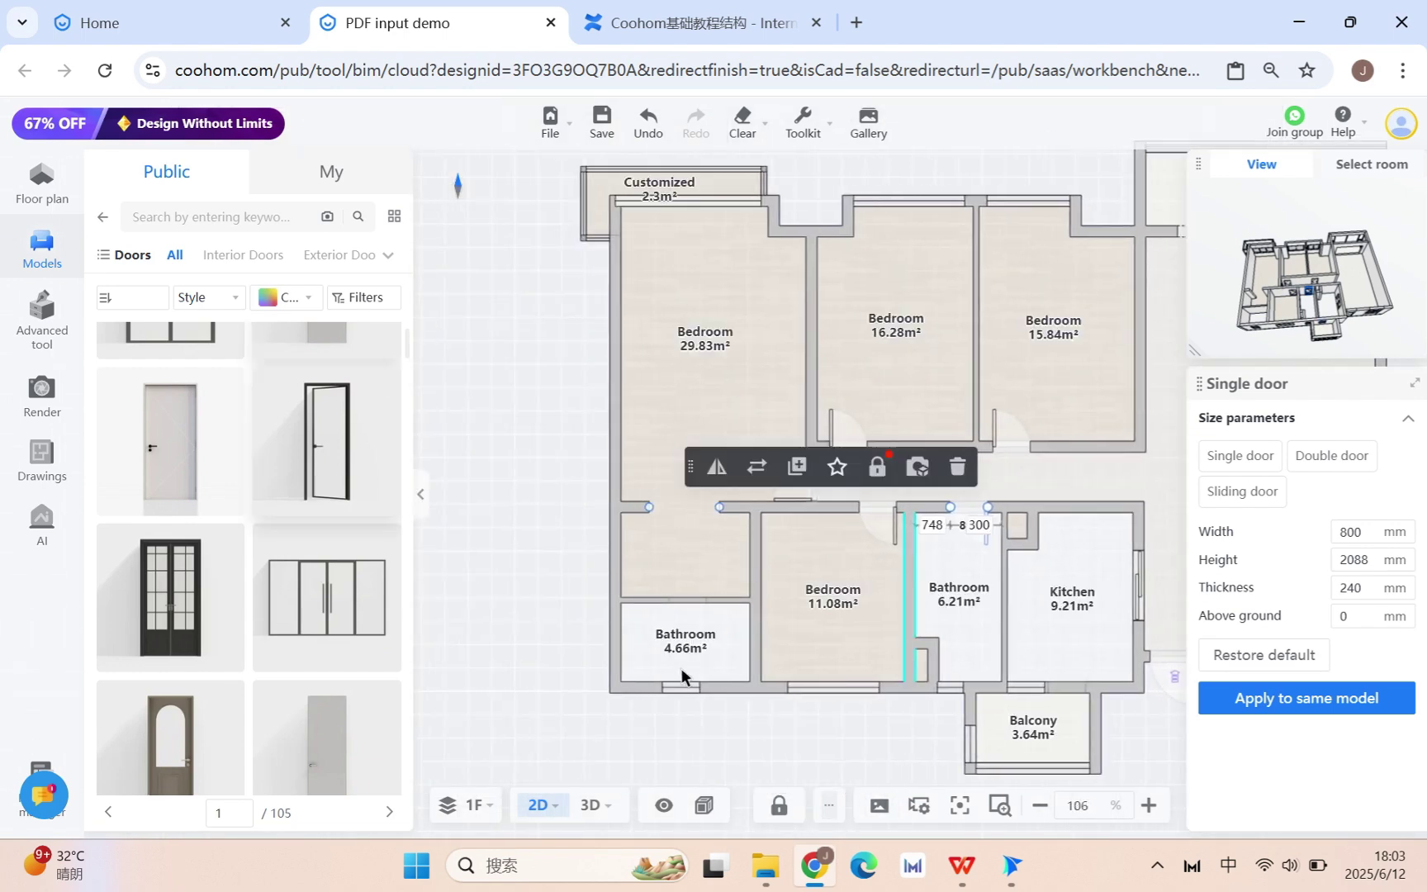
{"action": "left_click_drag", "start_coordinate": [829, 711], "coordinate": [694, 715]}
{"action": "scroll", "coordinate": [609, 389], "scroll_direction": "up", "scroll_amount": 4}
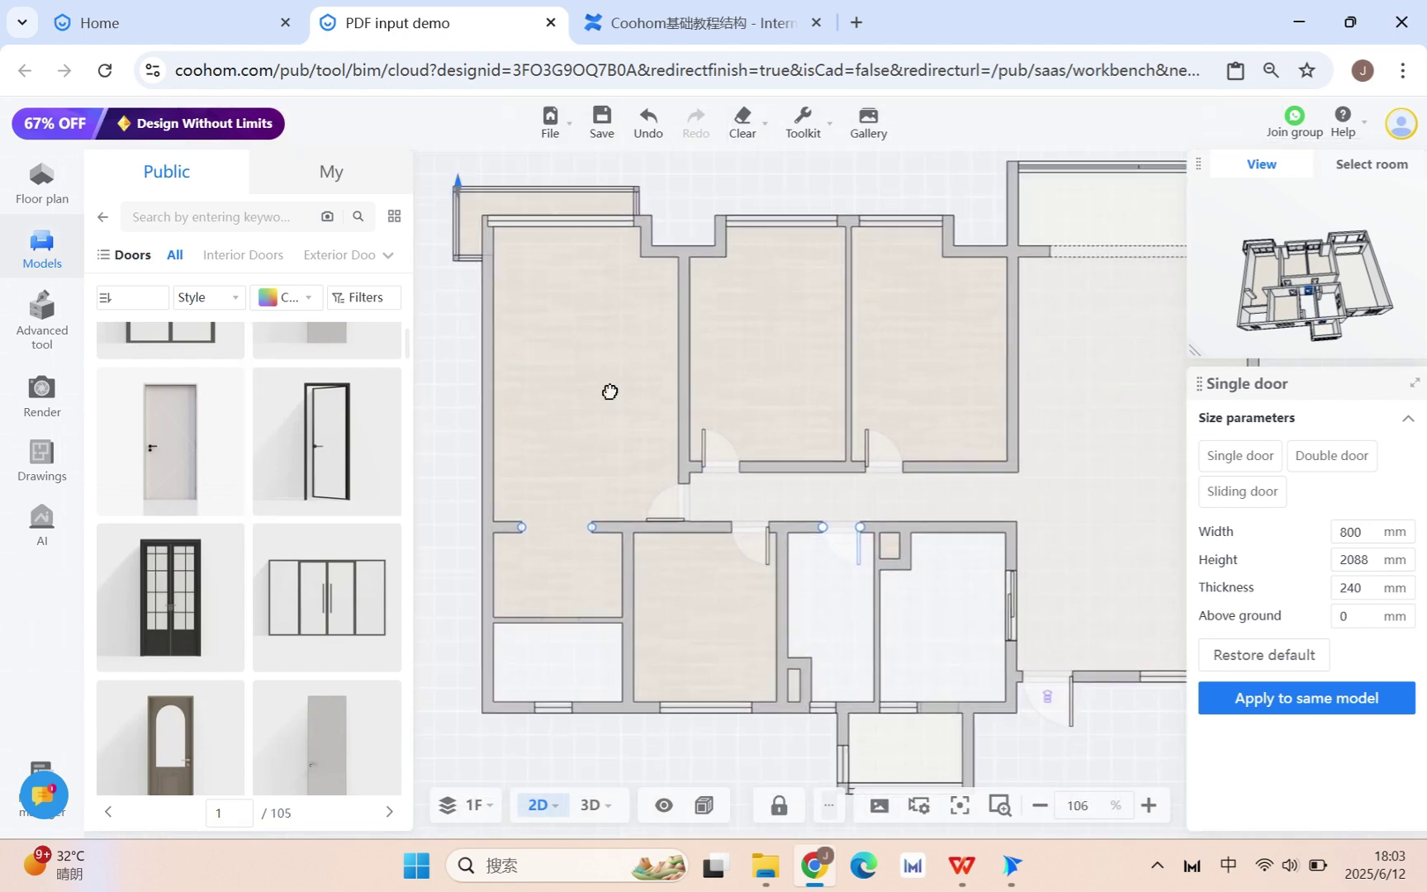
{"action": "left_click", "coordinate": [692, 460]}
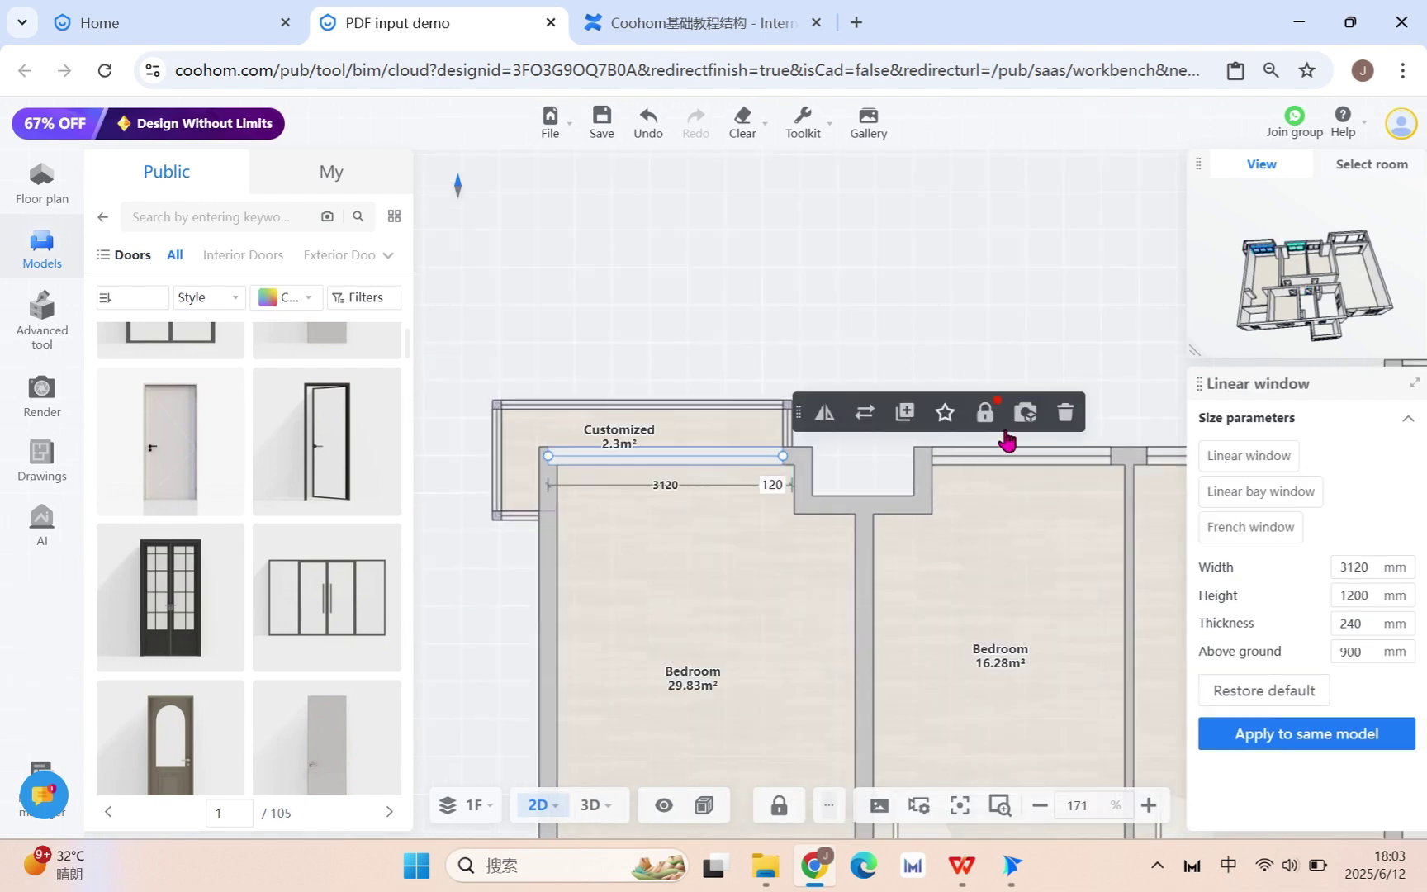
{"action": "left_click", "coordinate": [1065, 412]}
Split the 29.83 m² bedroom's left outer wall where the Customized room's lower wall meets it
{"action": "left_click", "coordinate": [634, 462]}
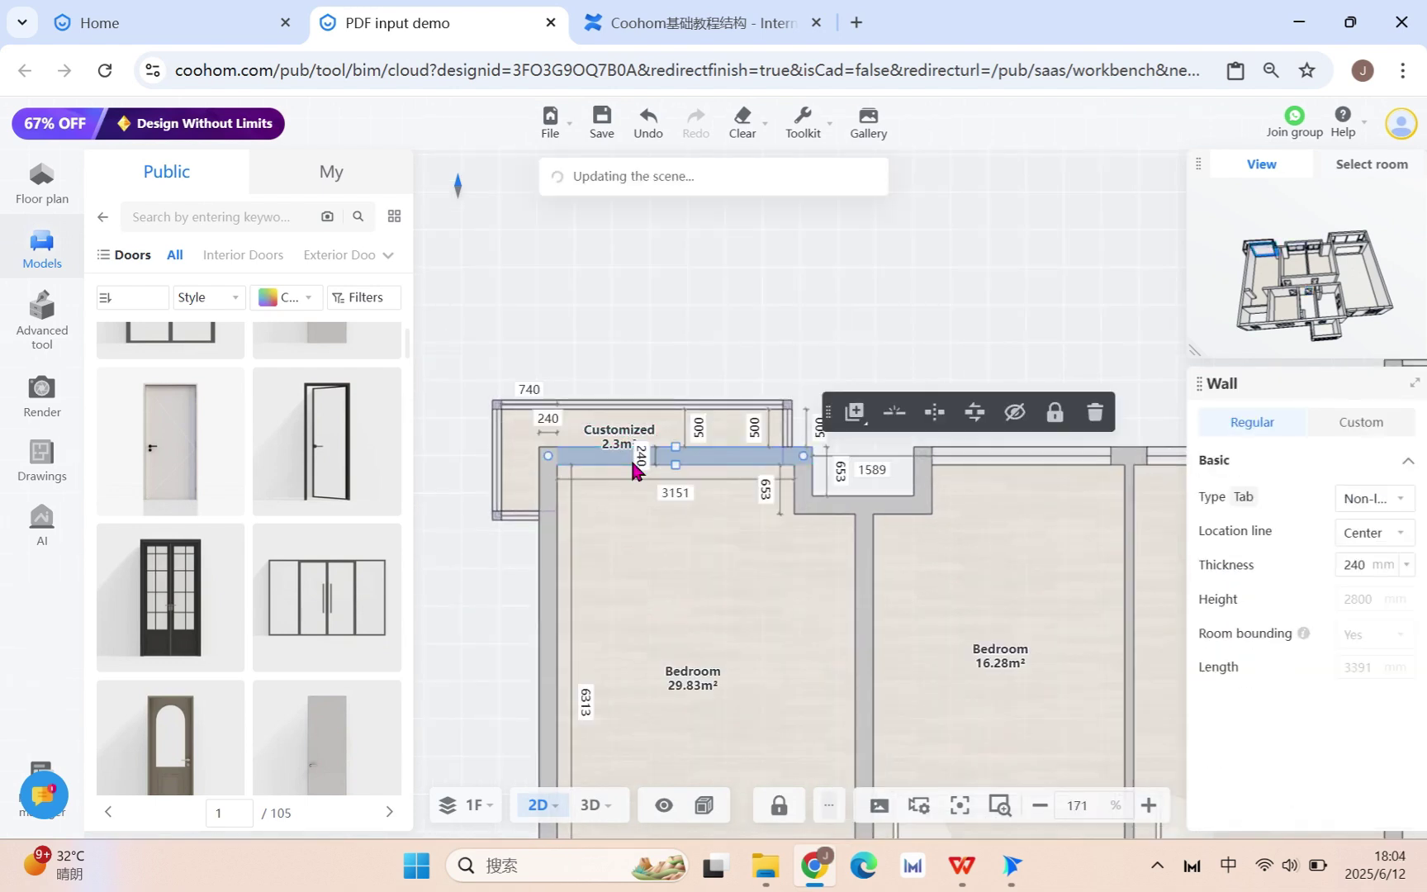
{"action": "left_click", "coordinate": [551, 508]}
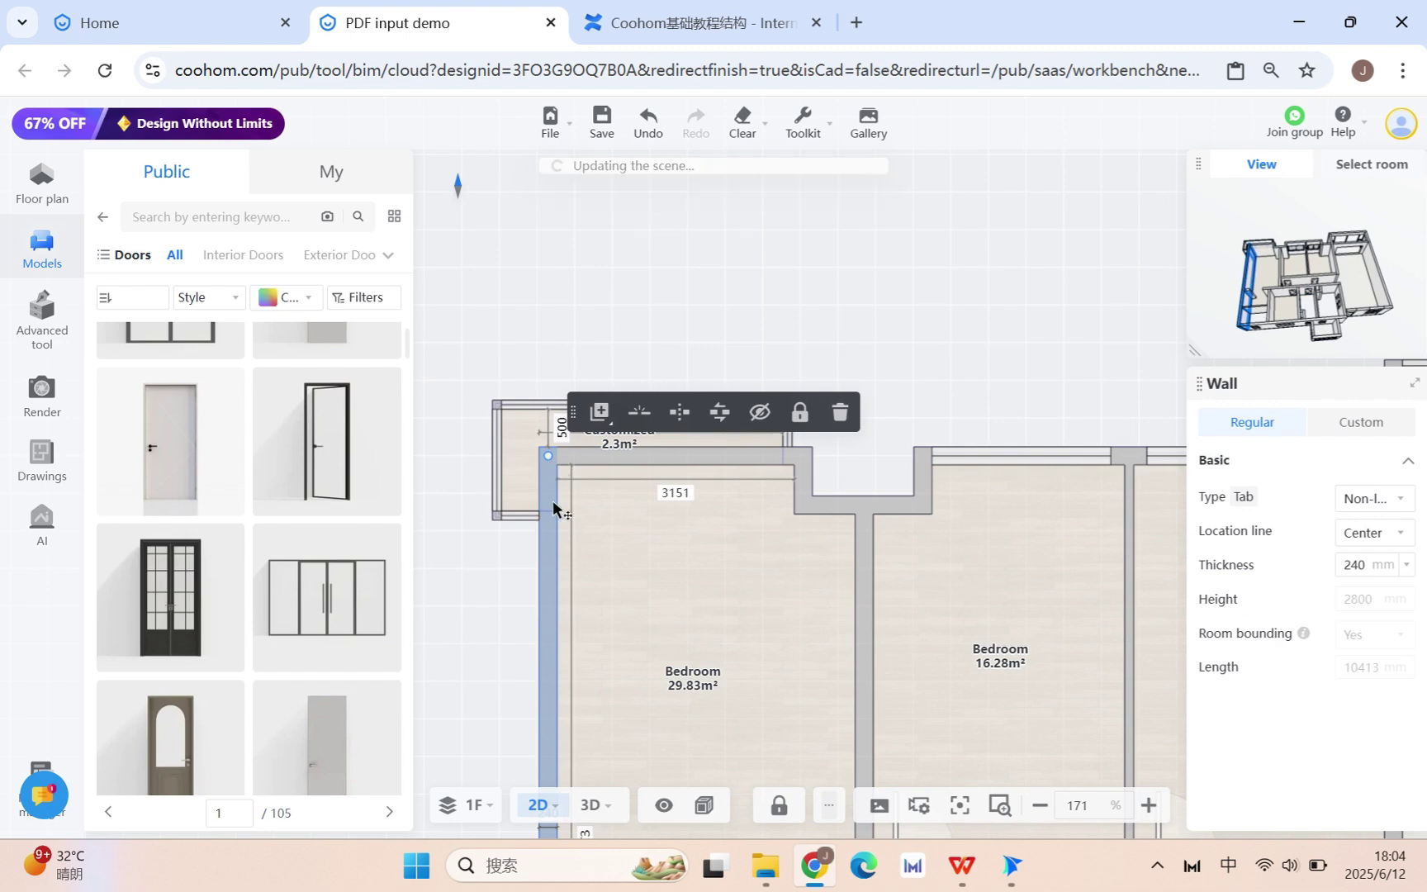
{"action": "scroll", "coordinate": [564, 477], "scroll_direction": "down", "scroll_amount": 2}
{"action": "scroll", "coordinate": [561, 557], "scroll_direction": "up", "scroll_amount": 2}
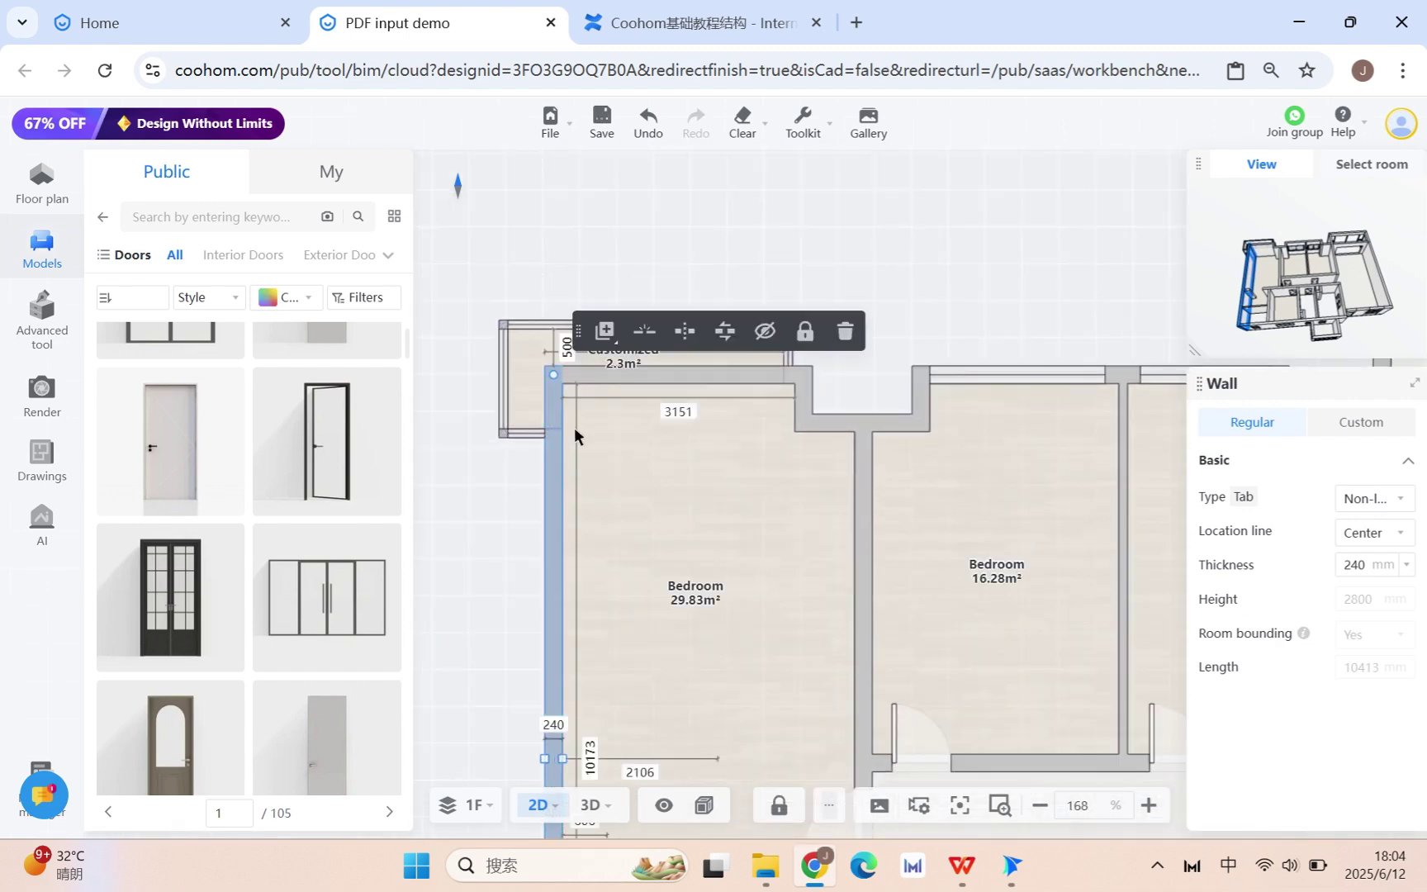
{"action": "left_click", "coordinate": [650, 337]}
Split the wall between the 29.83 m² bedroom and the Customized room near its right end and undo the split
{"action": "left_click", "coordinate": [797, 373]}
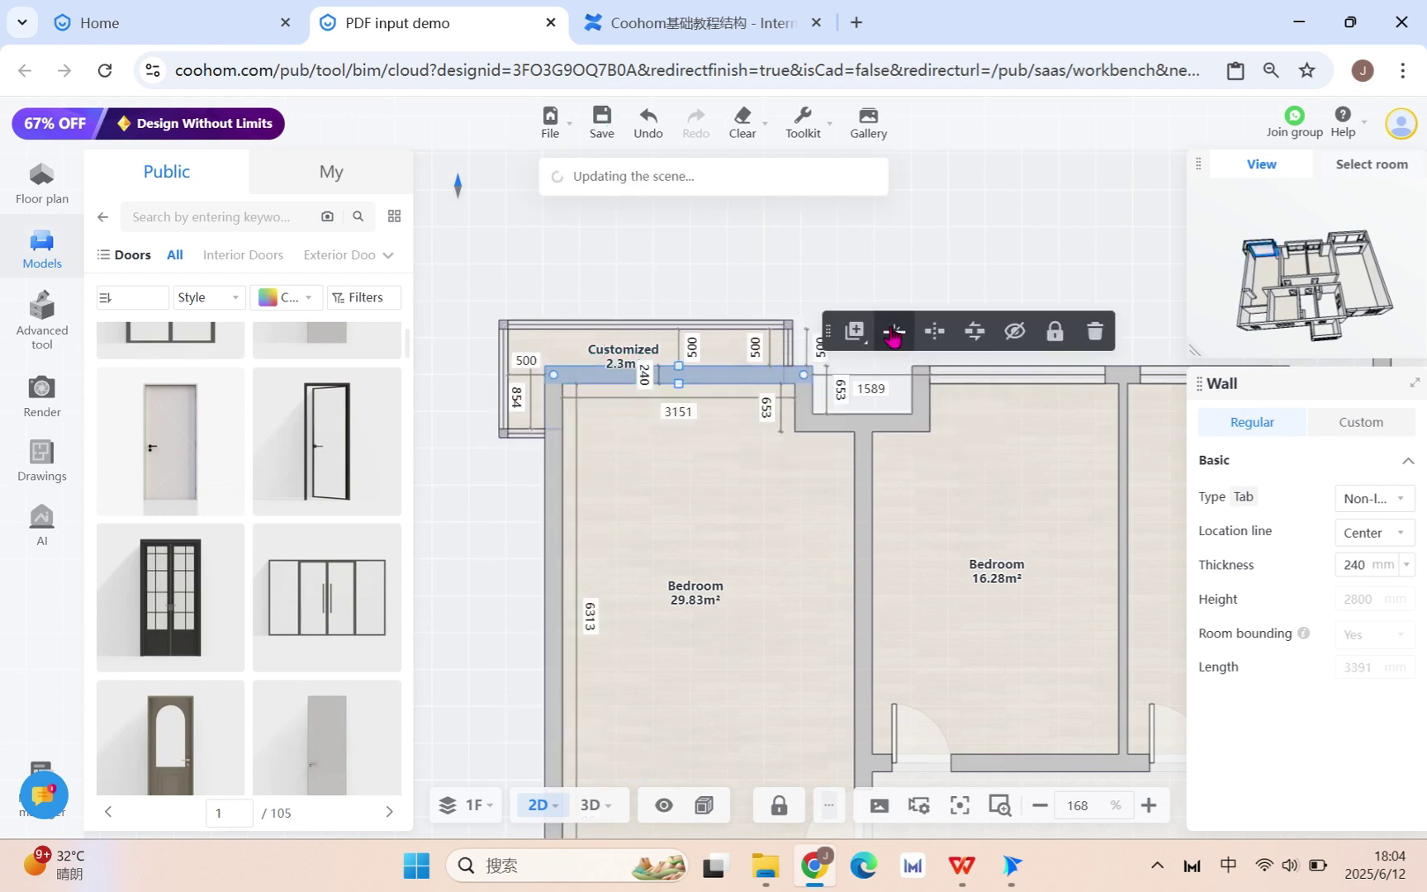
{"action": "scroll", "coordinate": [639, 398], "scroll_direction": "up", "scroll_amount": 3}
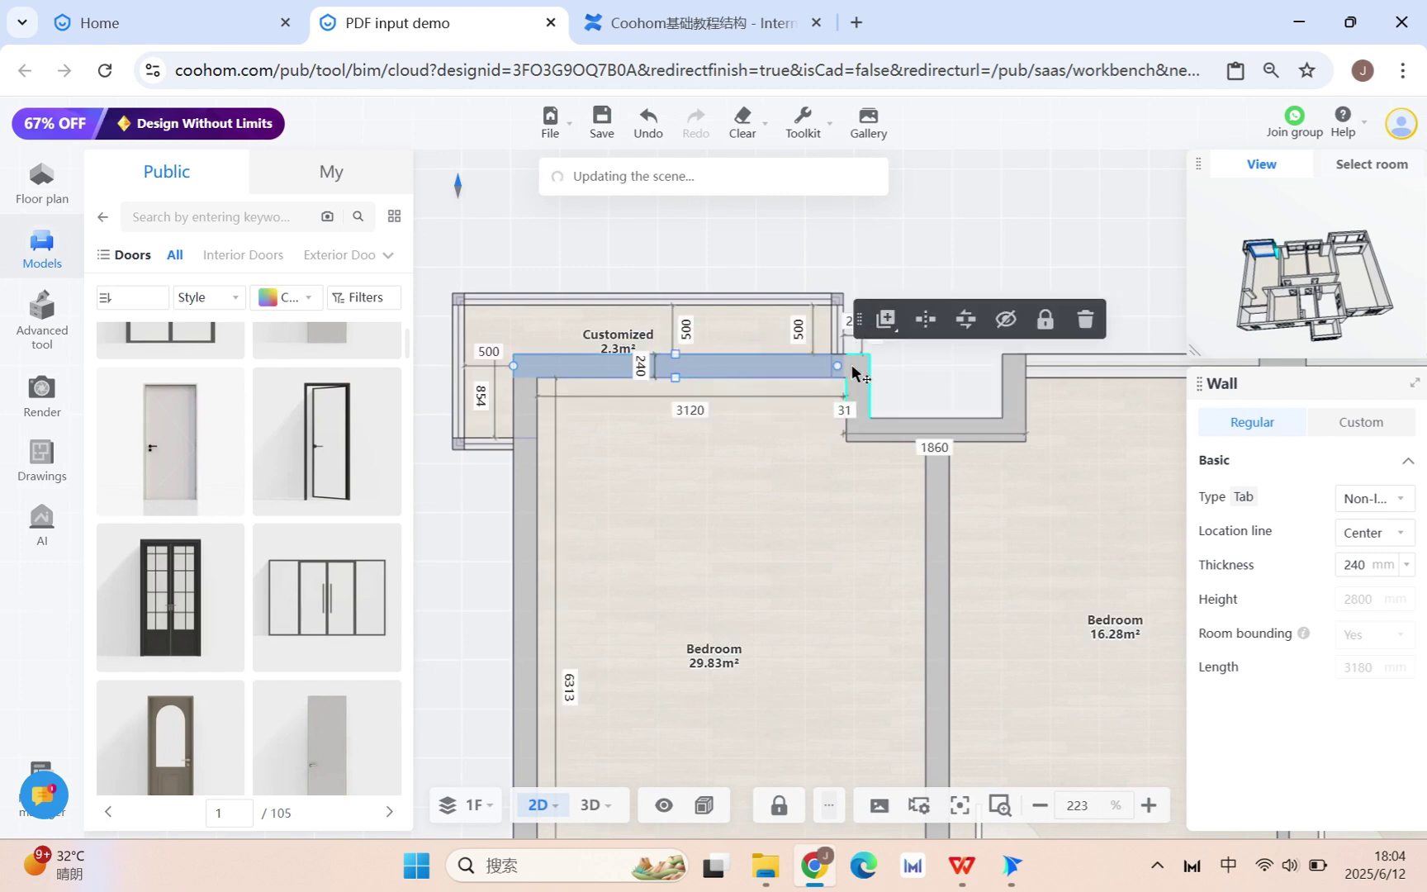
{"action": "left_click", "coordinate": [647, 132]}
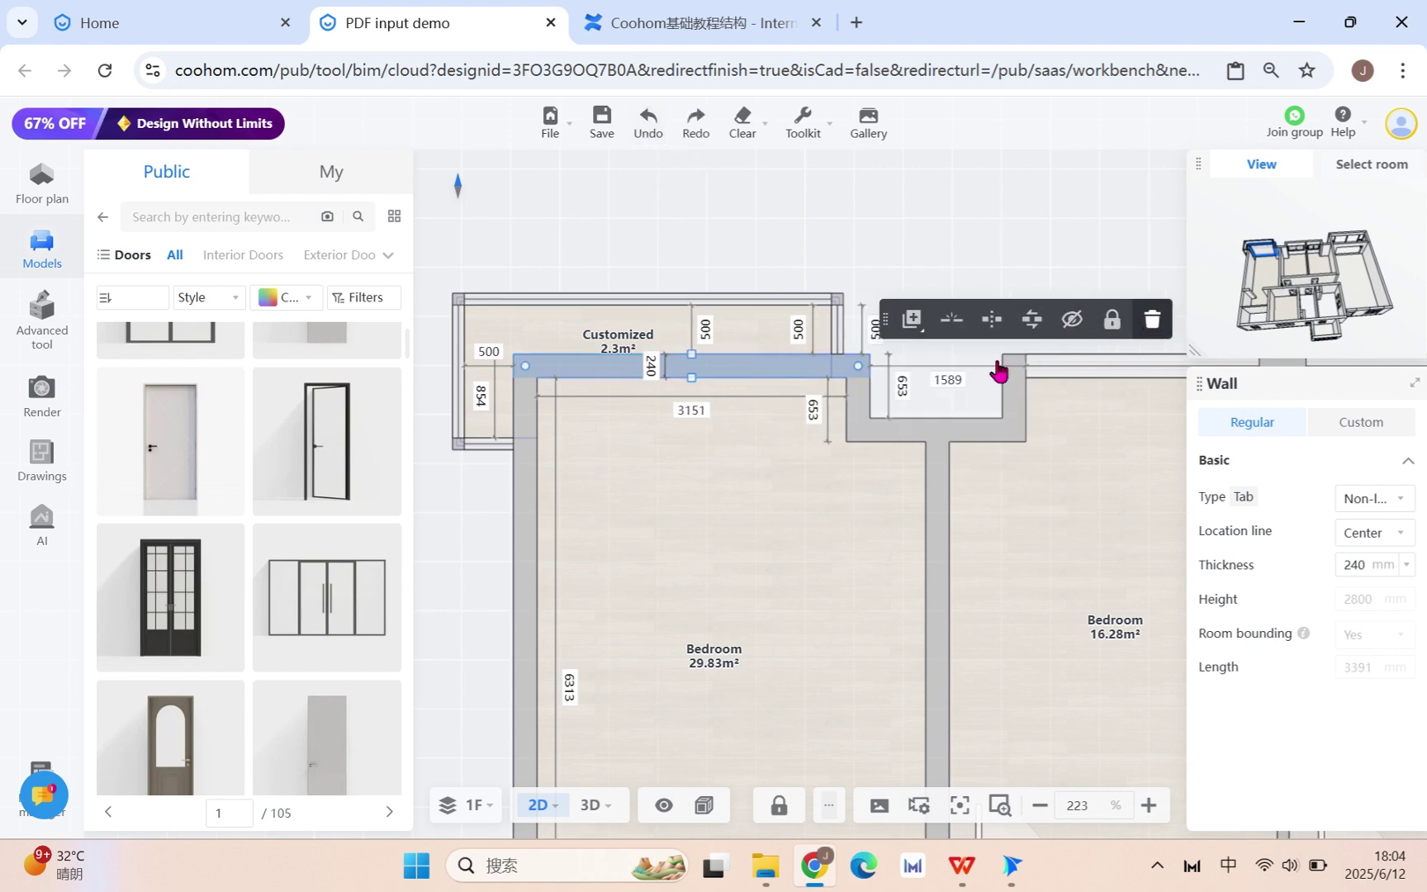
Try deleting the whole unsplit wall between the 29.83 m² bedroom and the Customized room and undo the deletion
{"action": "left_click_drag", "start_coordinate": [999, 371], "coordinate": [856, 368]}
{"action": "scroll", "coordinate": [856, 372], "scroll_direction": "up", "scroll_amount": 5}
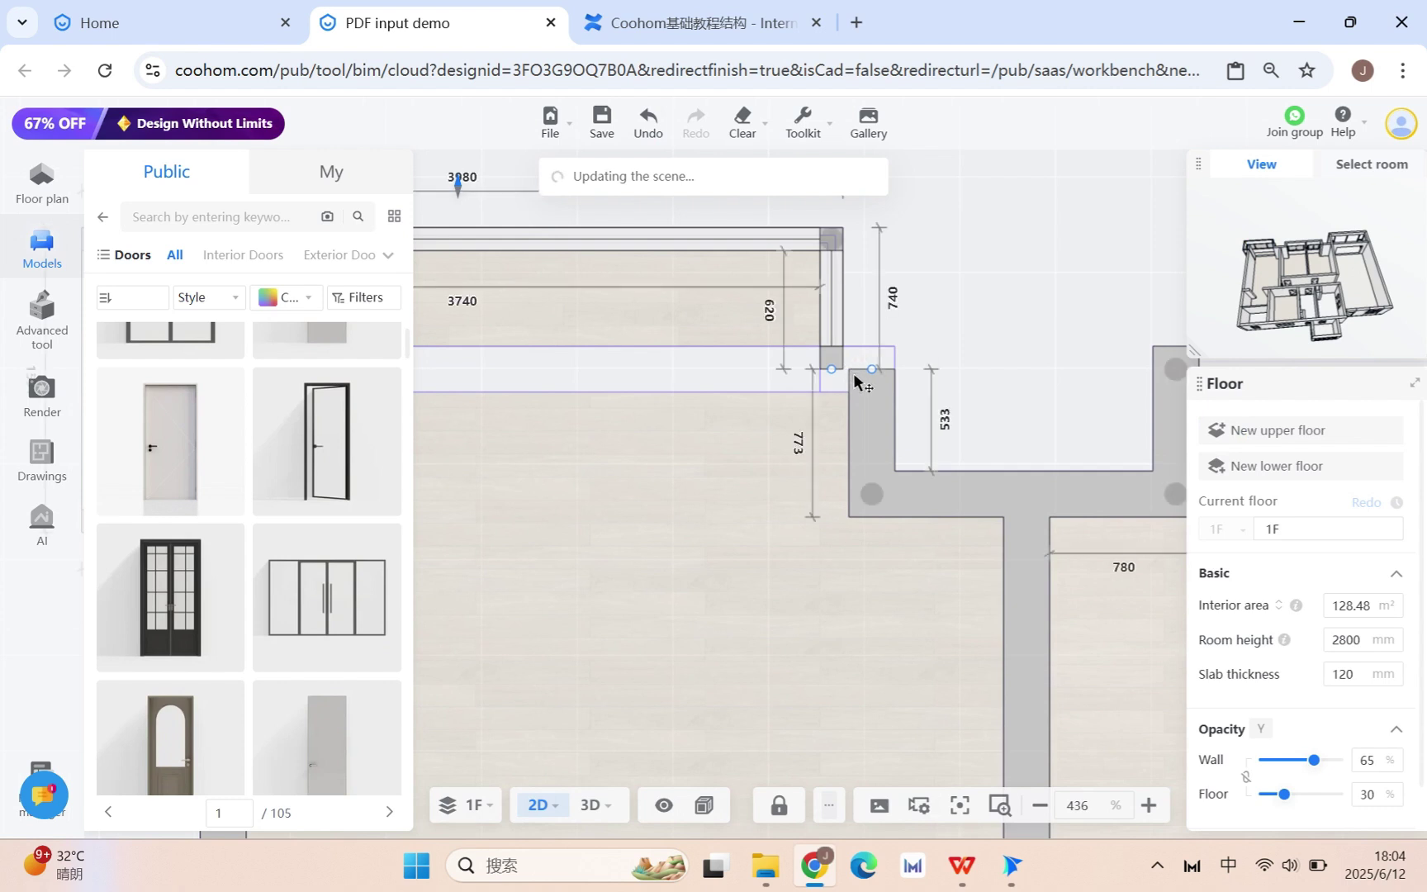
{"action": "scroll", "coordinate": [819, 511], "scroll_direction": "down", "scroll_amount": 5}
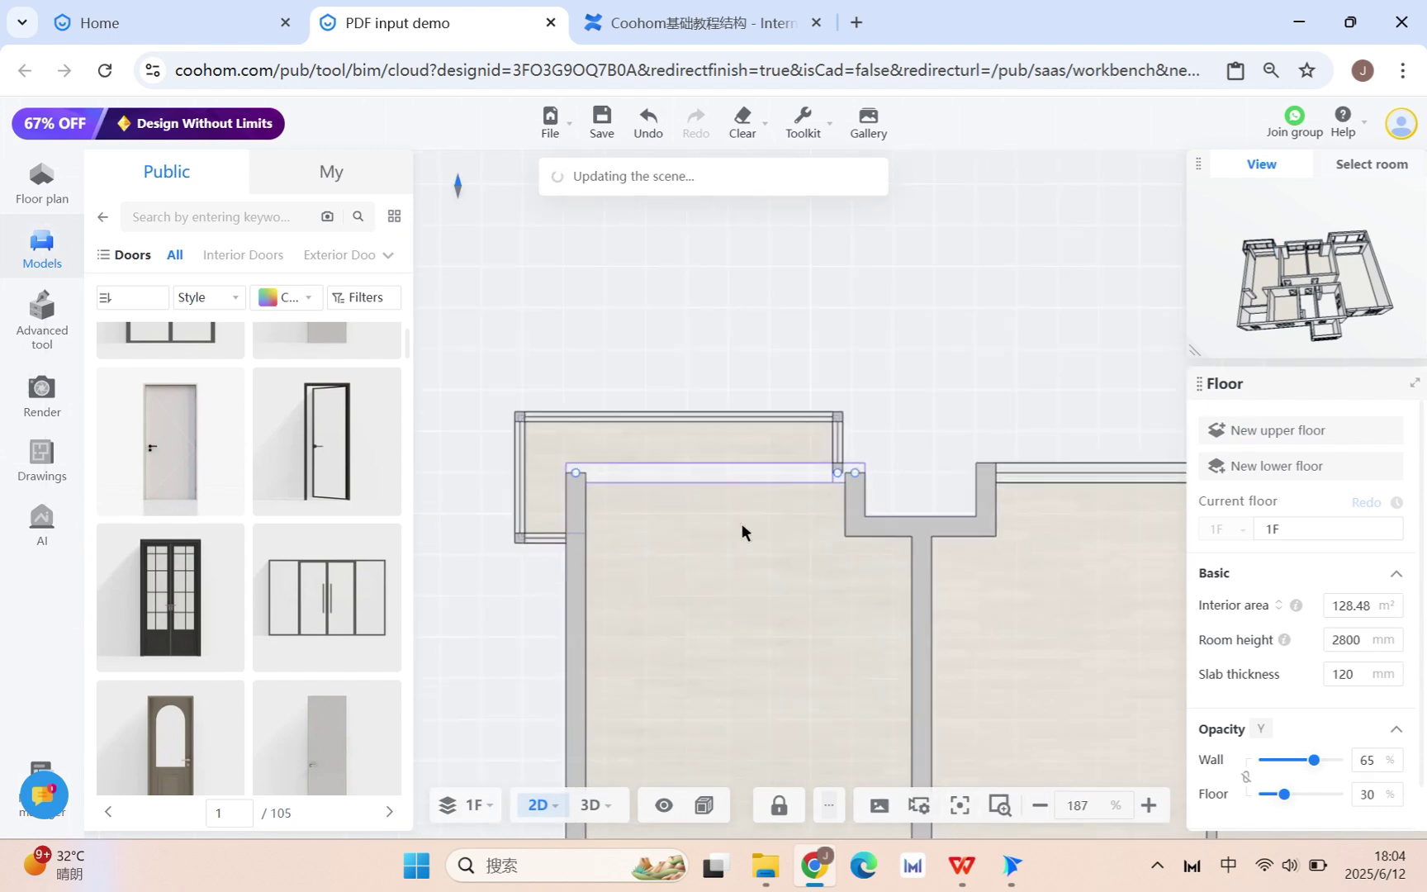
{"action": "scroll", "coordinate": [712, 562], "scroll_direction": "down", "scroll_amount": 2}
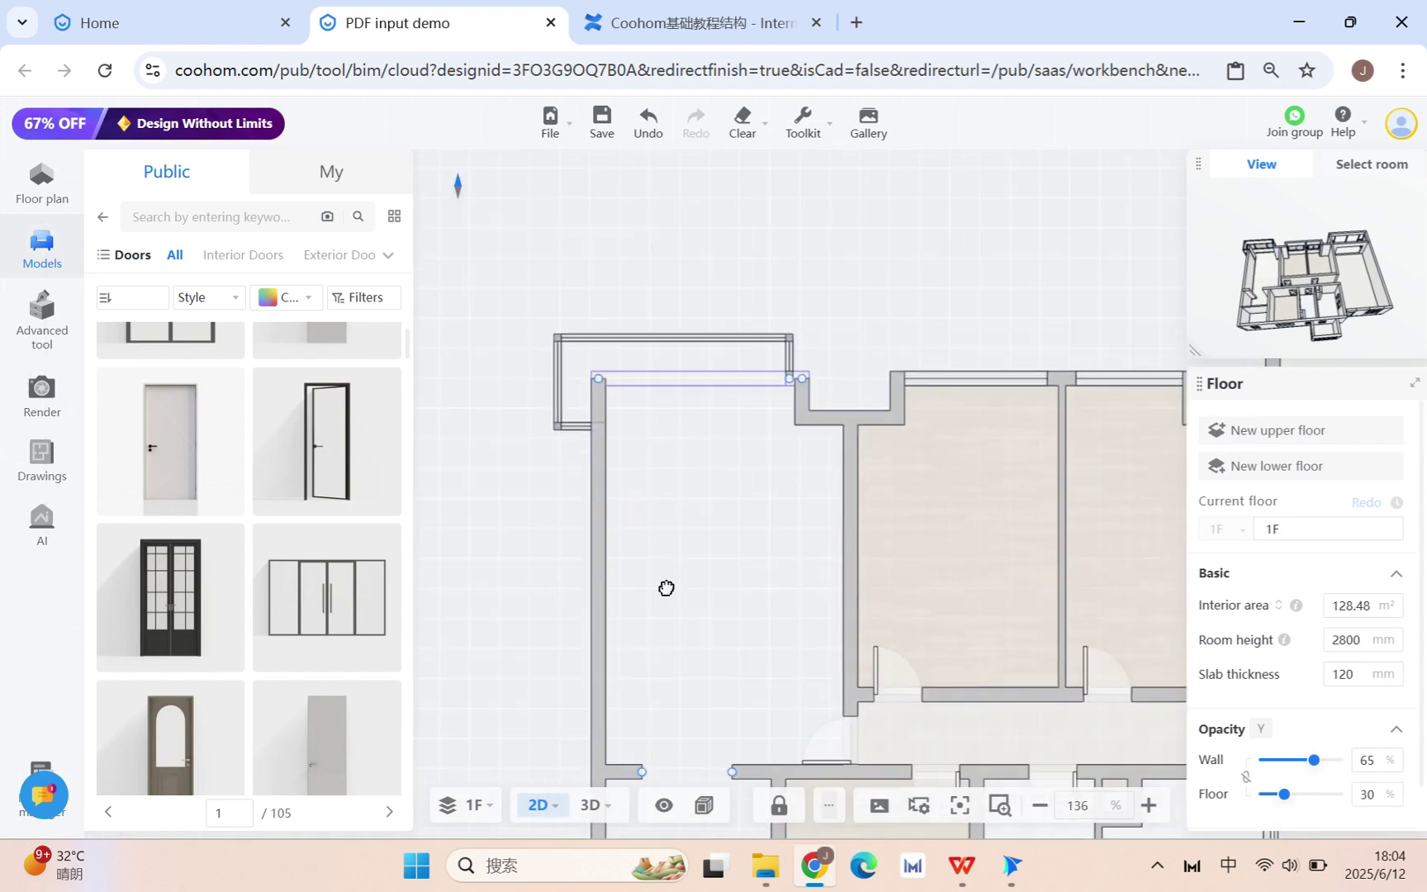
{"action": "left_click", "coordinate": [649, 124]}
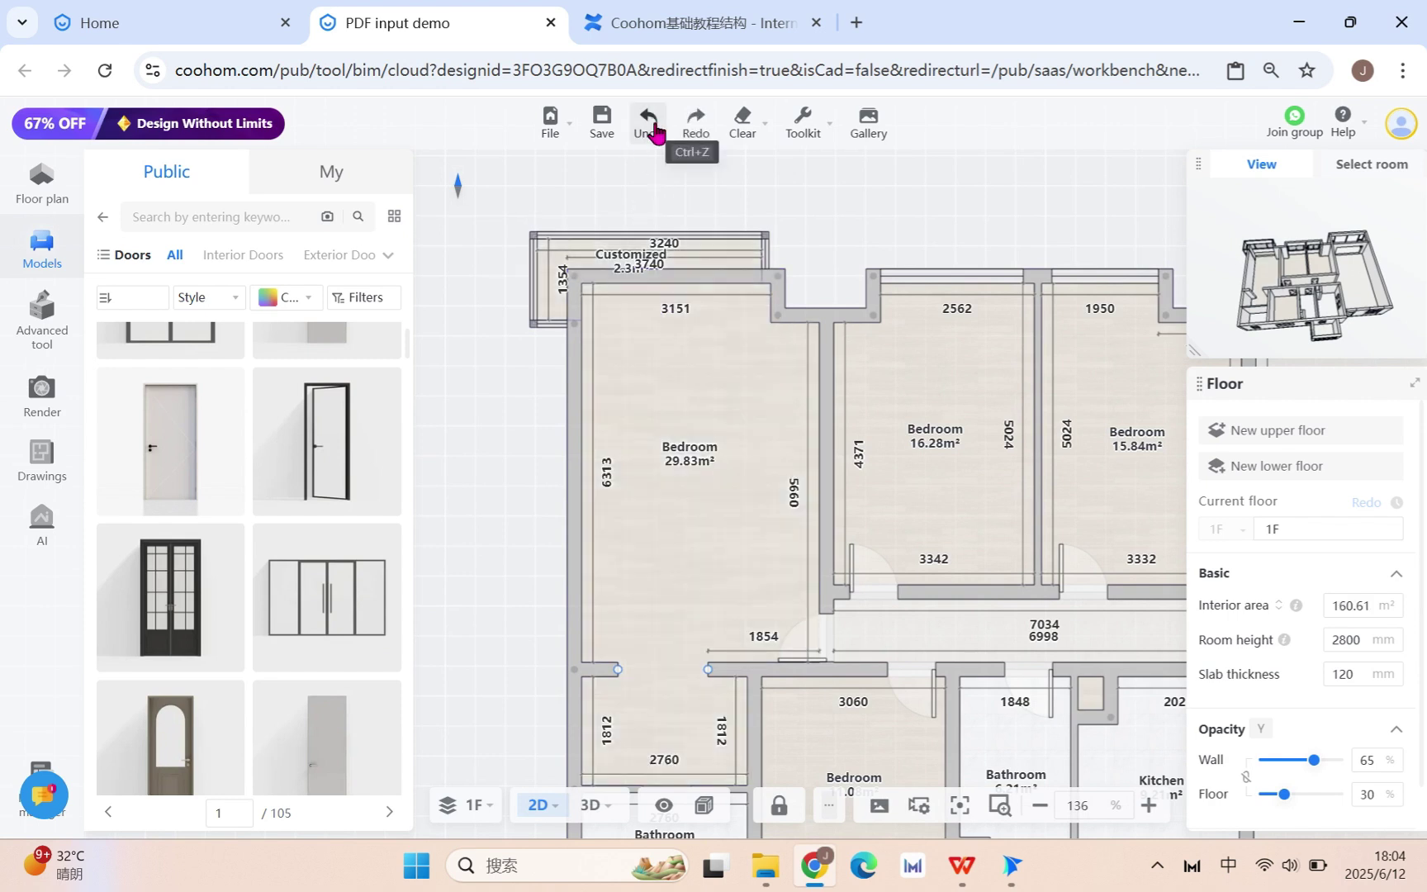
Split the wall between the 29.83 m² bedroom and the Customized room near its right end and delete the long segment
{"action": "scroll", "coordinate": [692, 371], "scroll_direction": "up", "scroll_amount": 2}
{"action": "left_click", "coordinate": [707, 248]}
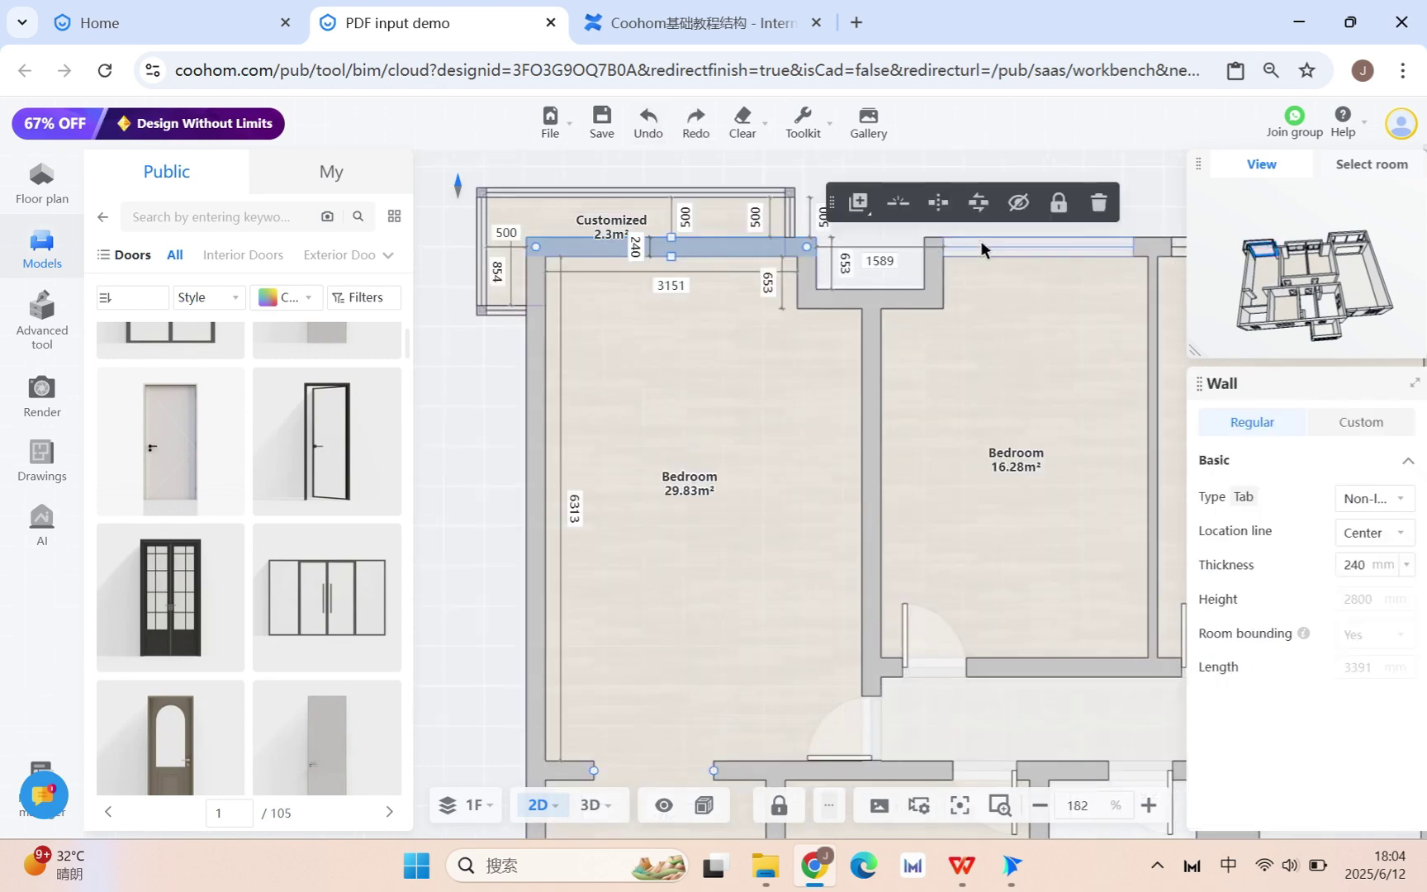
{"action": "left_click", "coordinate": [898, 209]}
{"action": "scroll", "coordinate": [678, 249], "scroll_direction": "up", "scroll_amount": 2}
{"action": "left_click", "coordinate": [758, 252]}
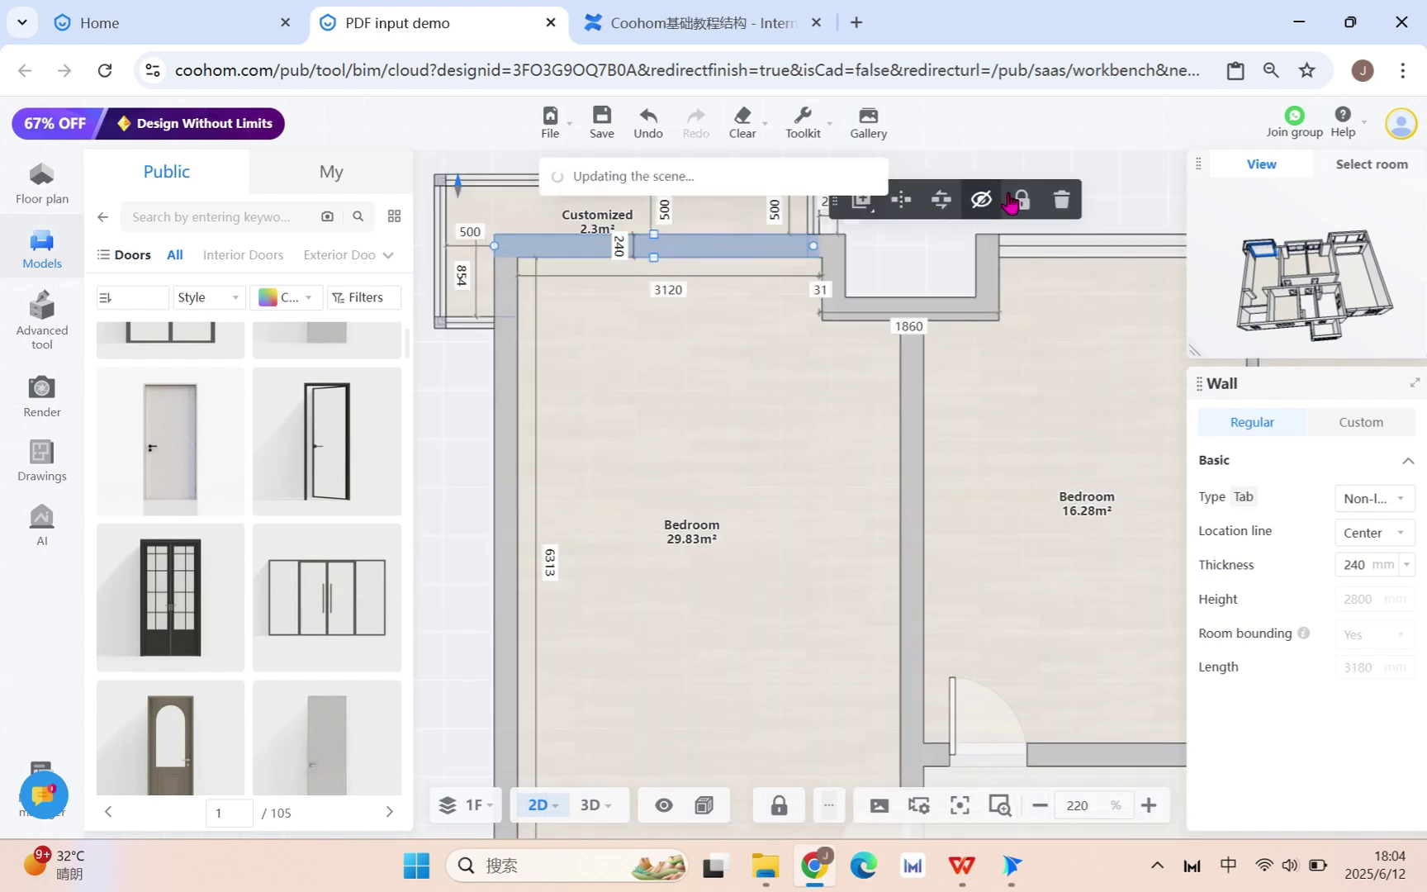
{"action": "left_click", "coordinate": [981, 202]}
Delete the short left wall segment that separates the bedroom from the former Customized room's narrow side
{"action": "left_click", "coordinate": [505, 281]}
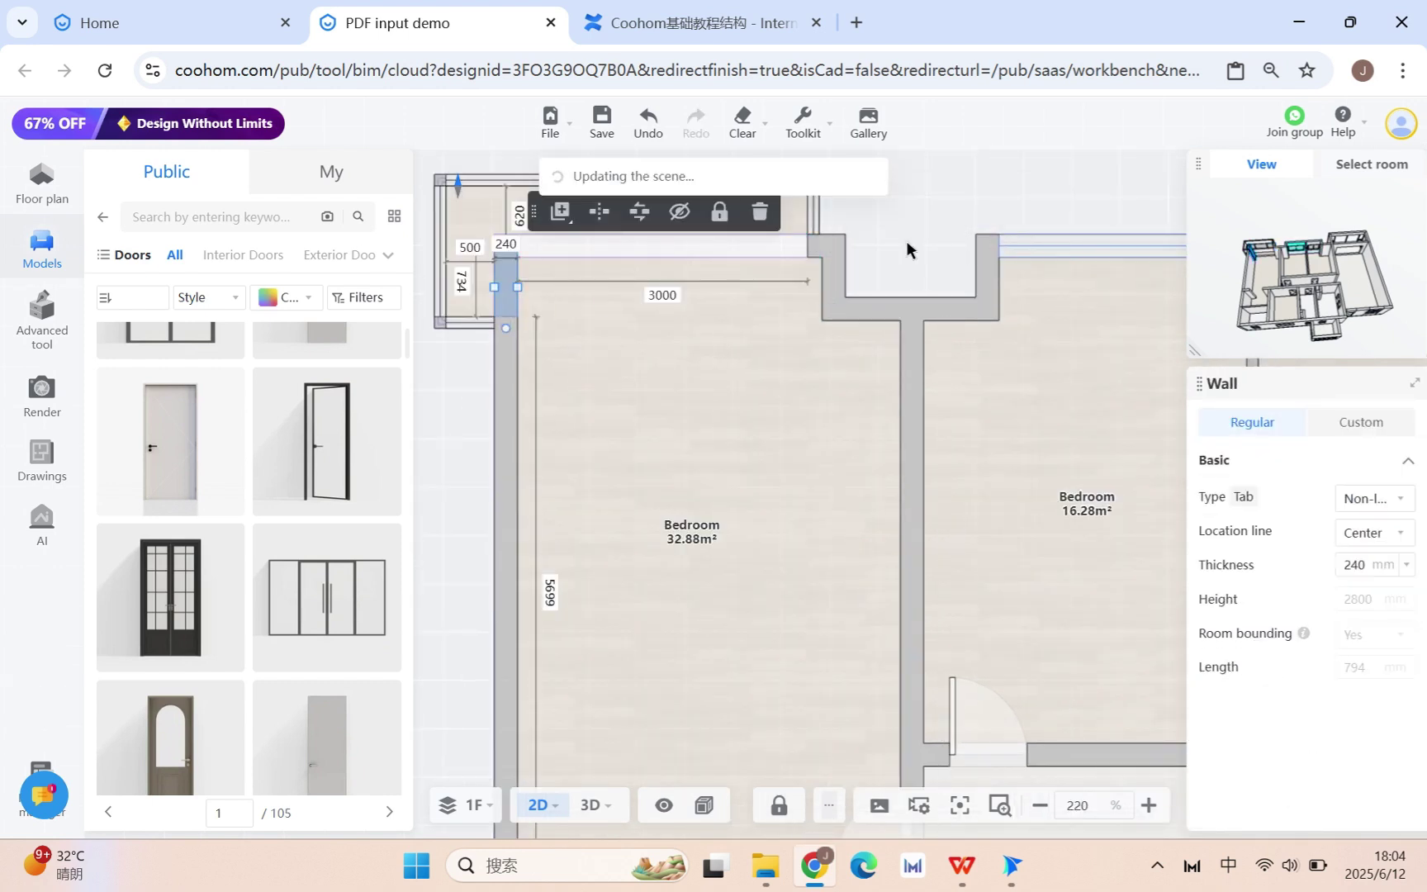
{"action": "left_click", "coordinate": [759, 211]}
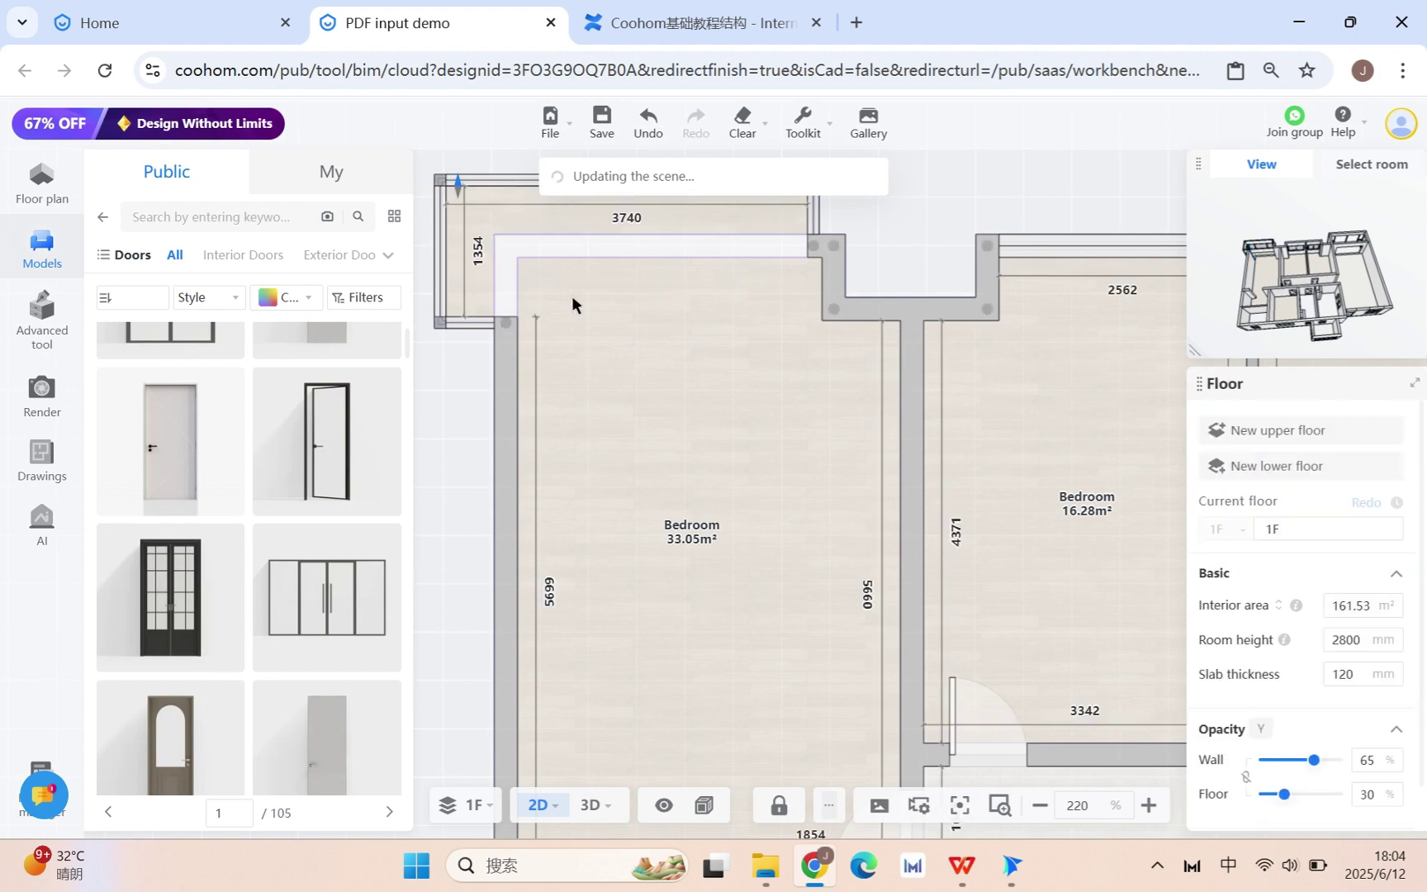
{"action": "left_click_drag", "start_coordinate": [469, 407], "coordinate": [454, 537]}
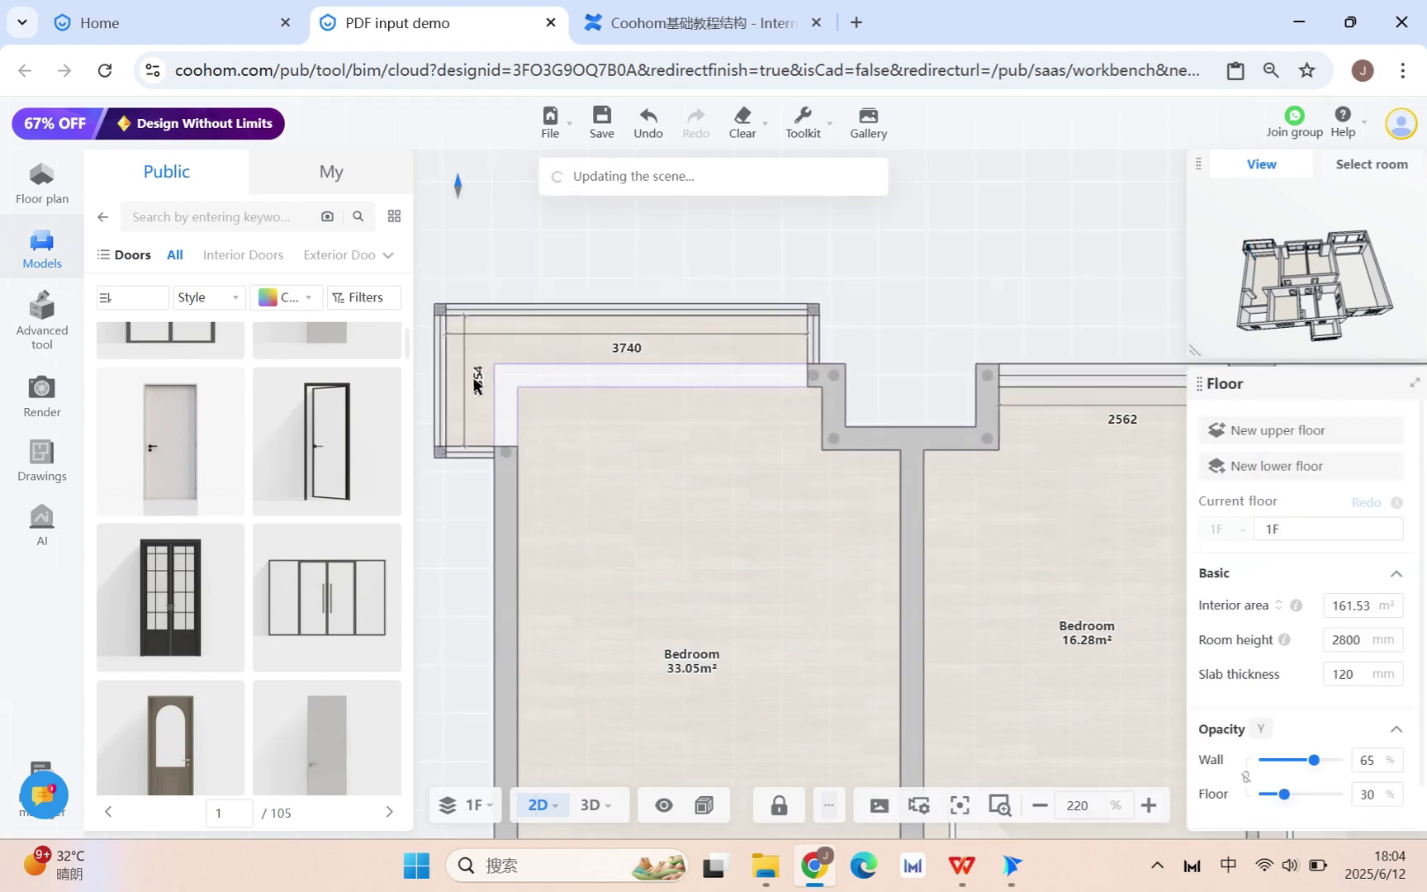
Place an L-shaped bay window sill in the bedroom's corner window recess and extend its left and right depths to 740 mm
{"action": "left_click", "coordinate": [102, 219]}
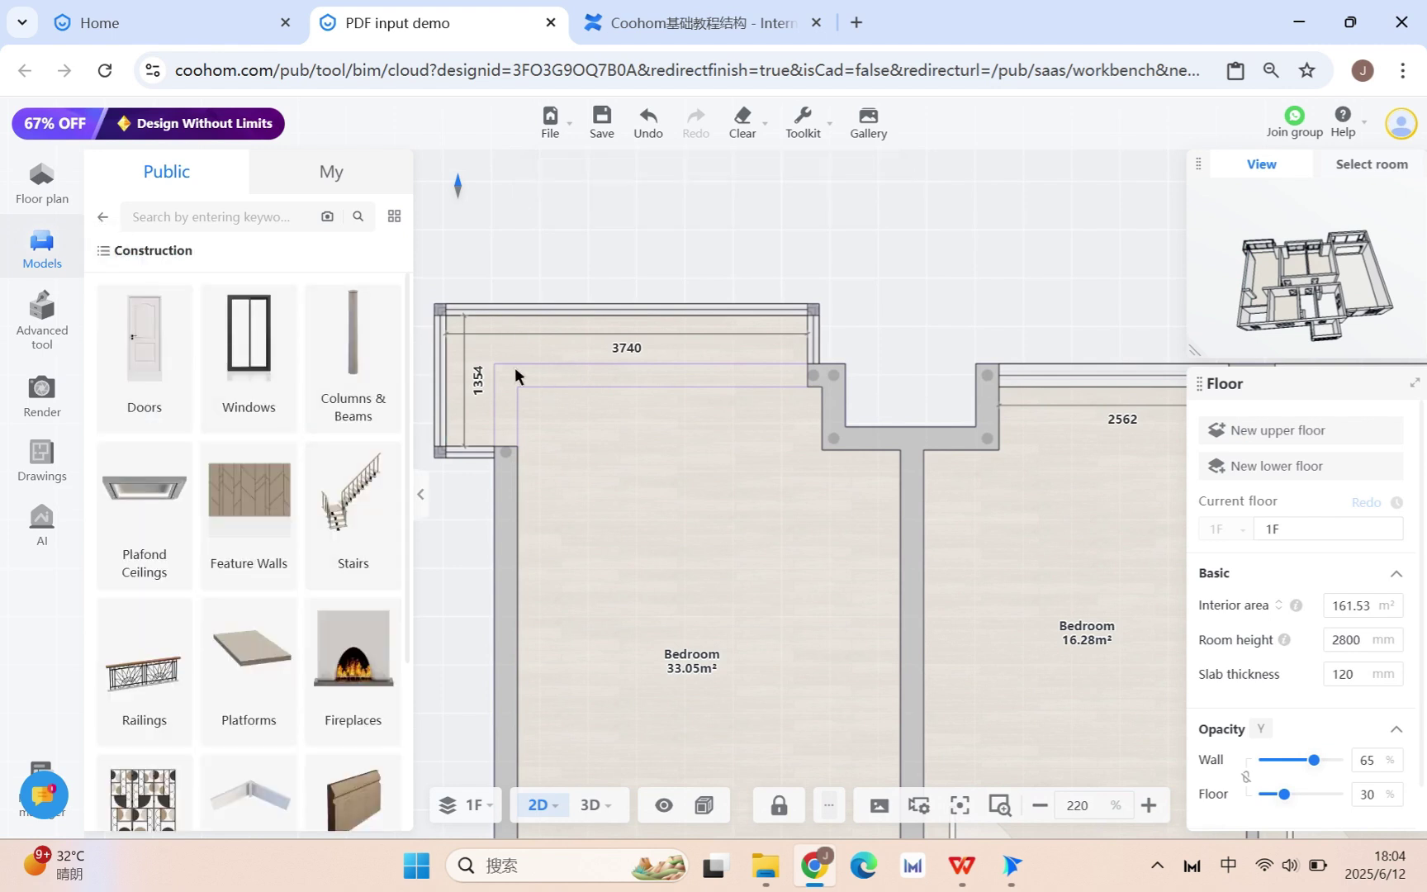
{"action": "left_click", "coordinate": [40, 180]}
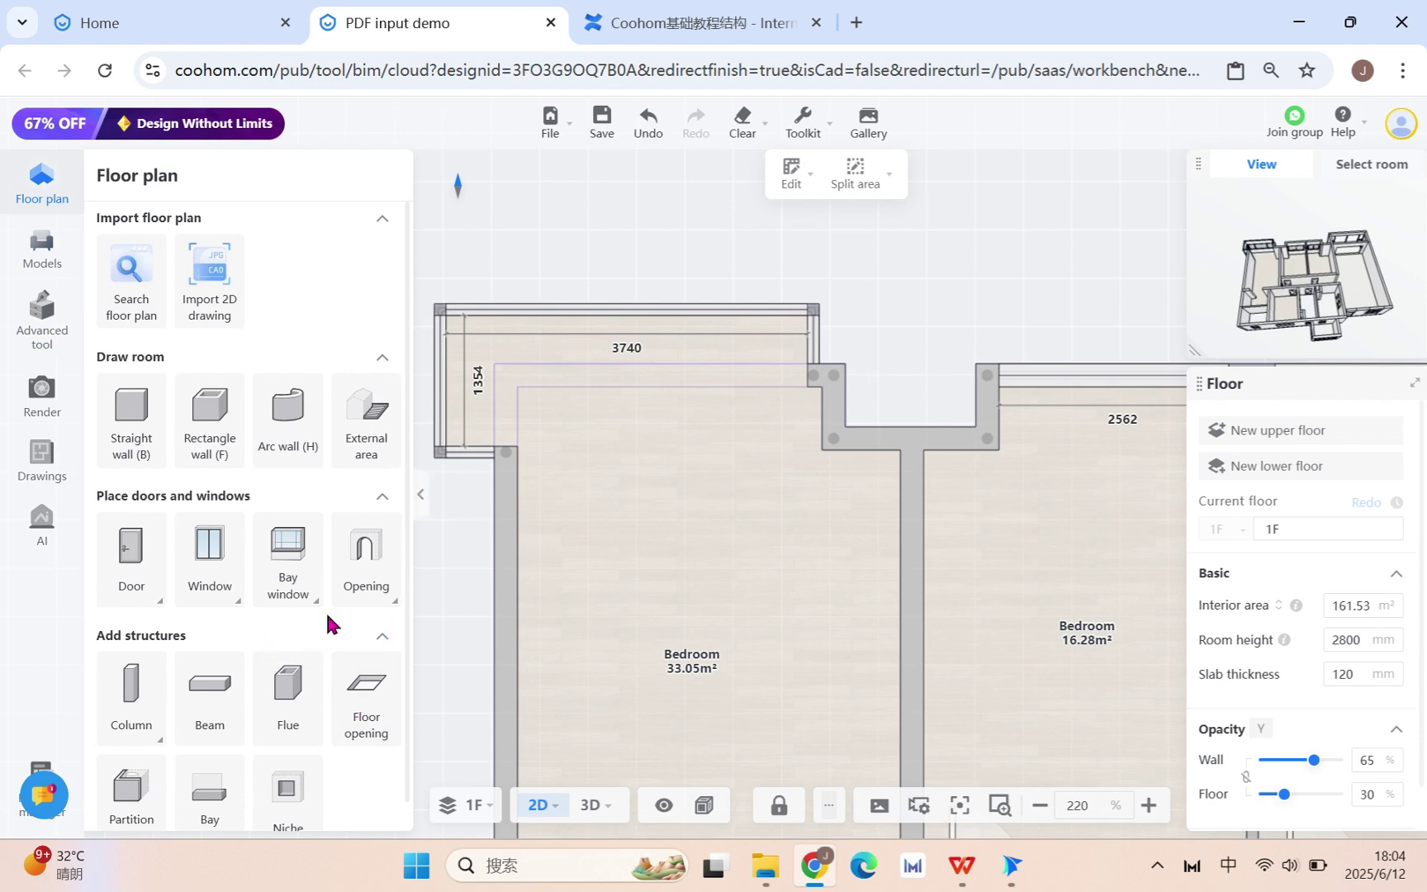
{"action": "scroll", "coordinate": [324, 656], "scroll_direction": "down", "scroll_amount": 1}
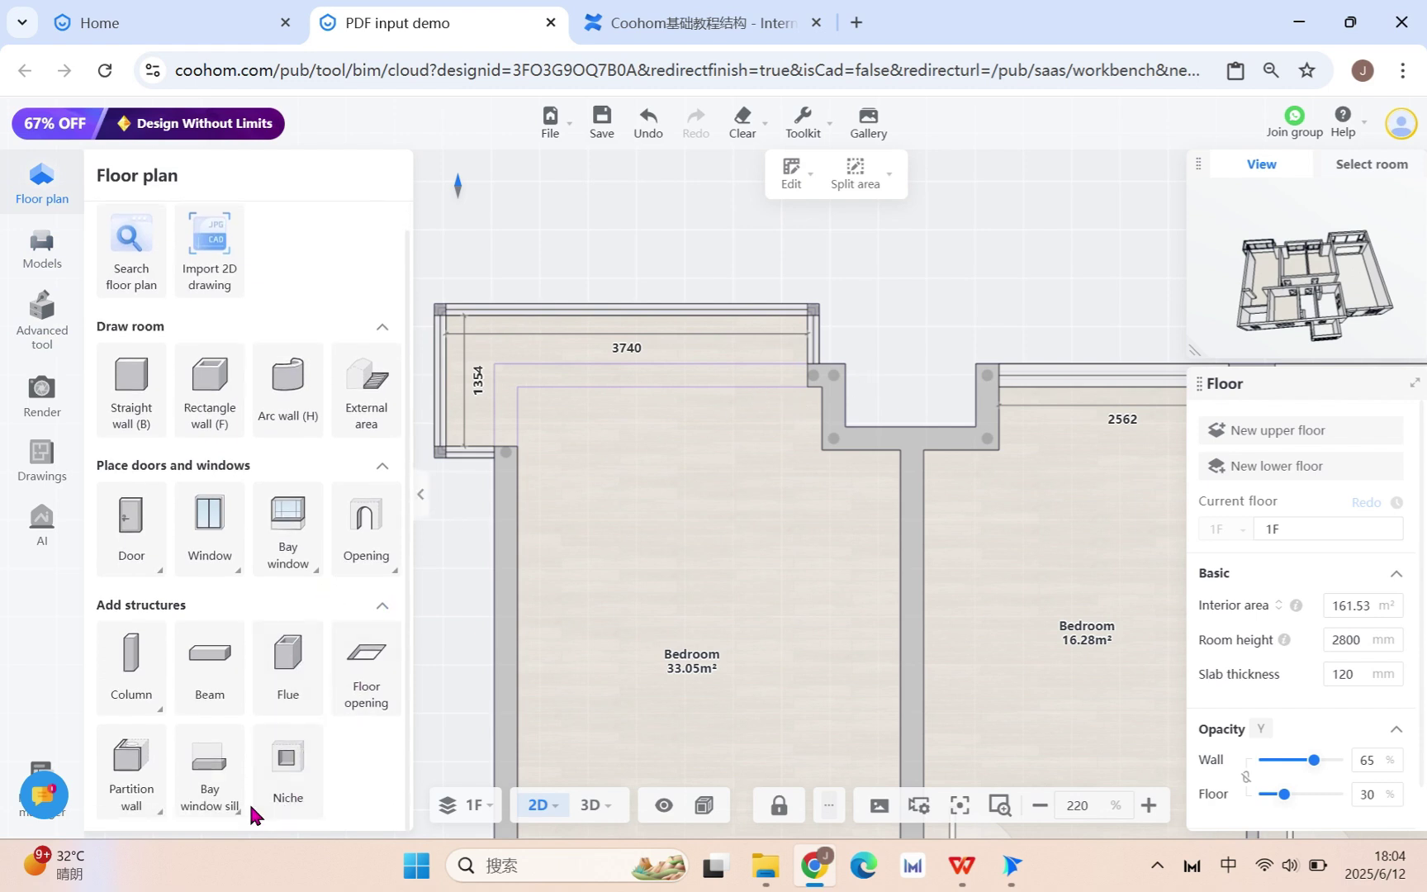
{"action": "mouse_move", "coordinate": [213, 811]}
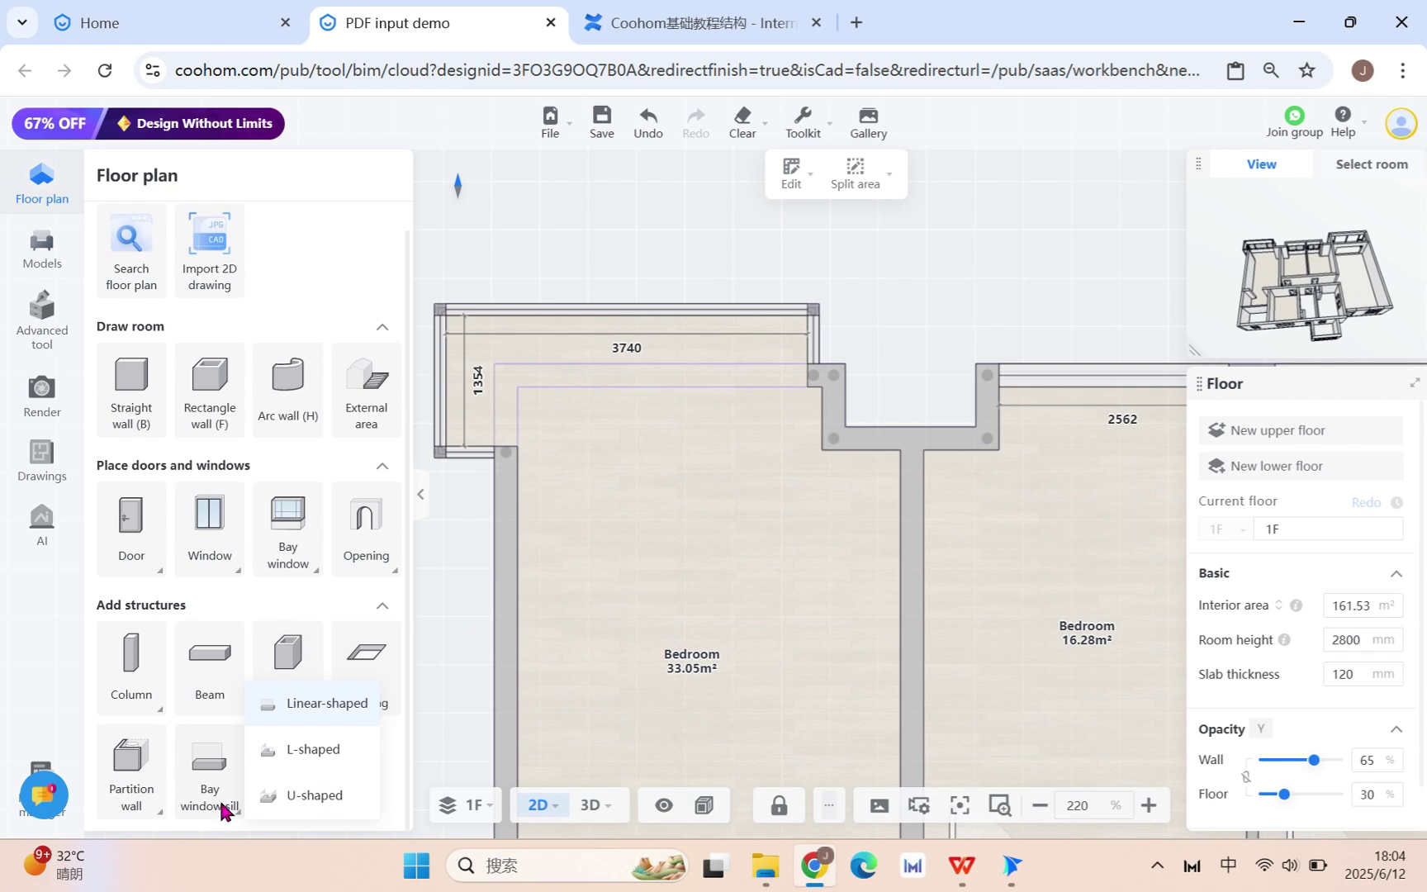
{"action": "left_click", "coordinate": [312, 749]}
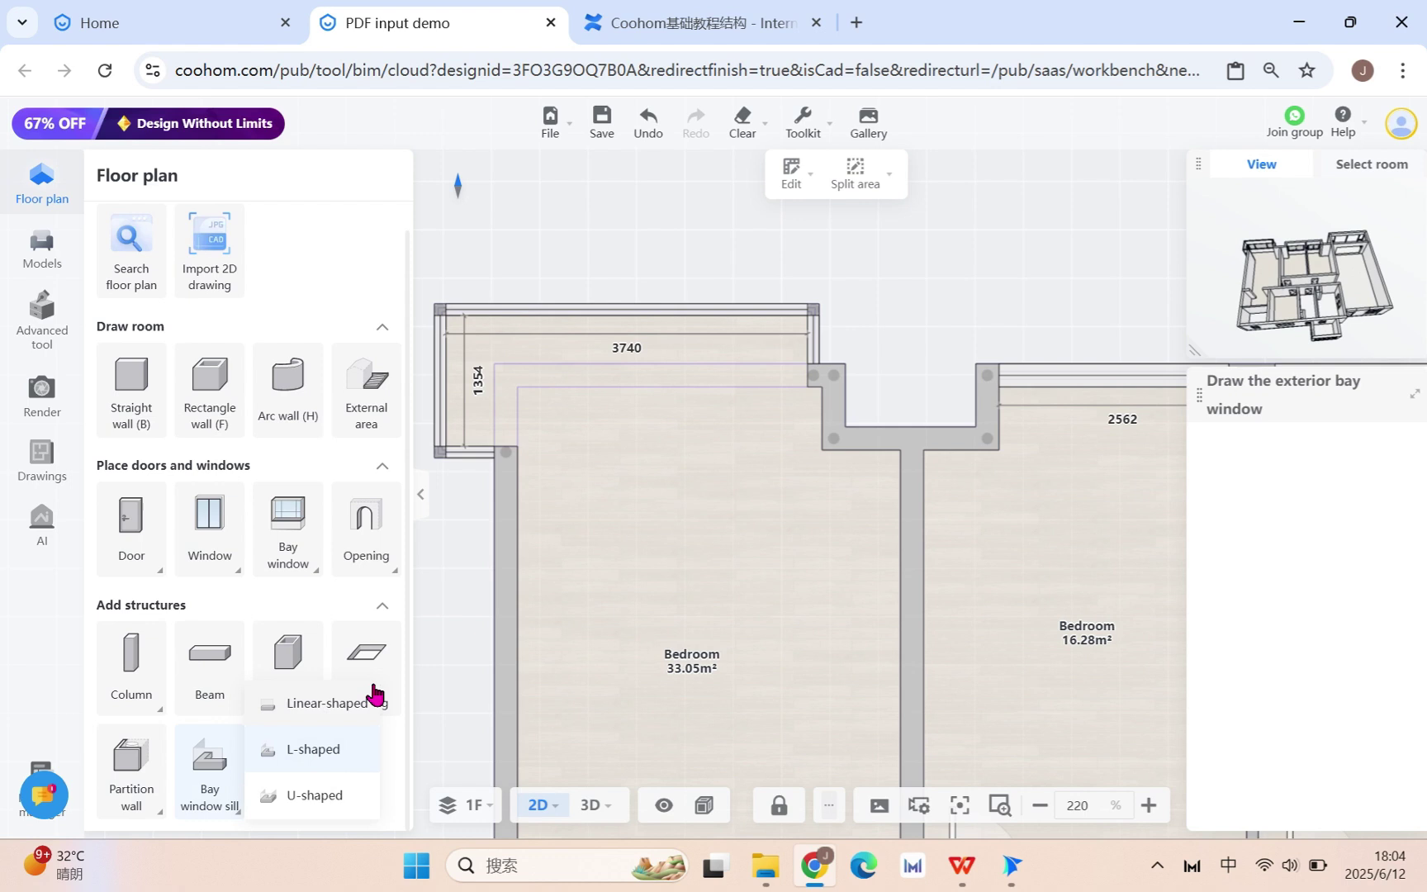
{"action": "left_click", "coordinate": [517, 345]}
{"action": "left_click", "coordinate": [594, 346]}
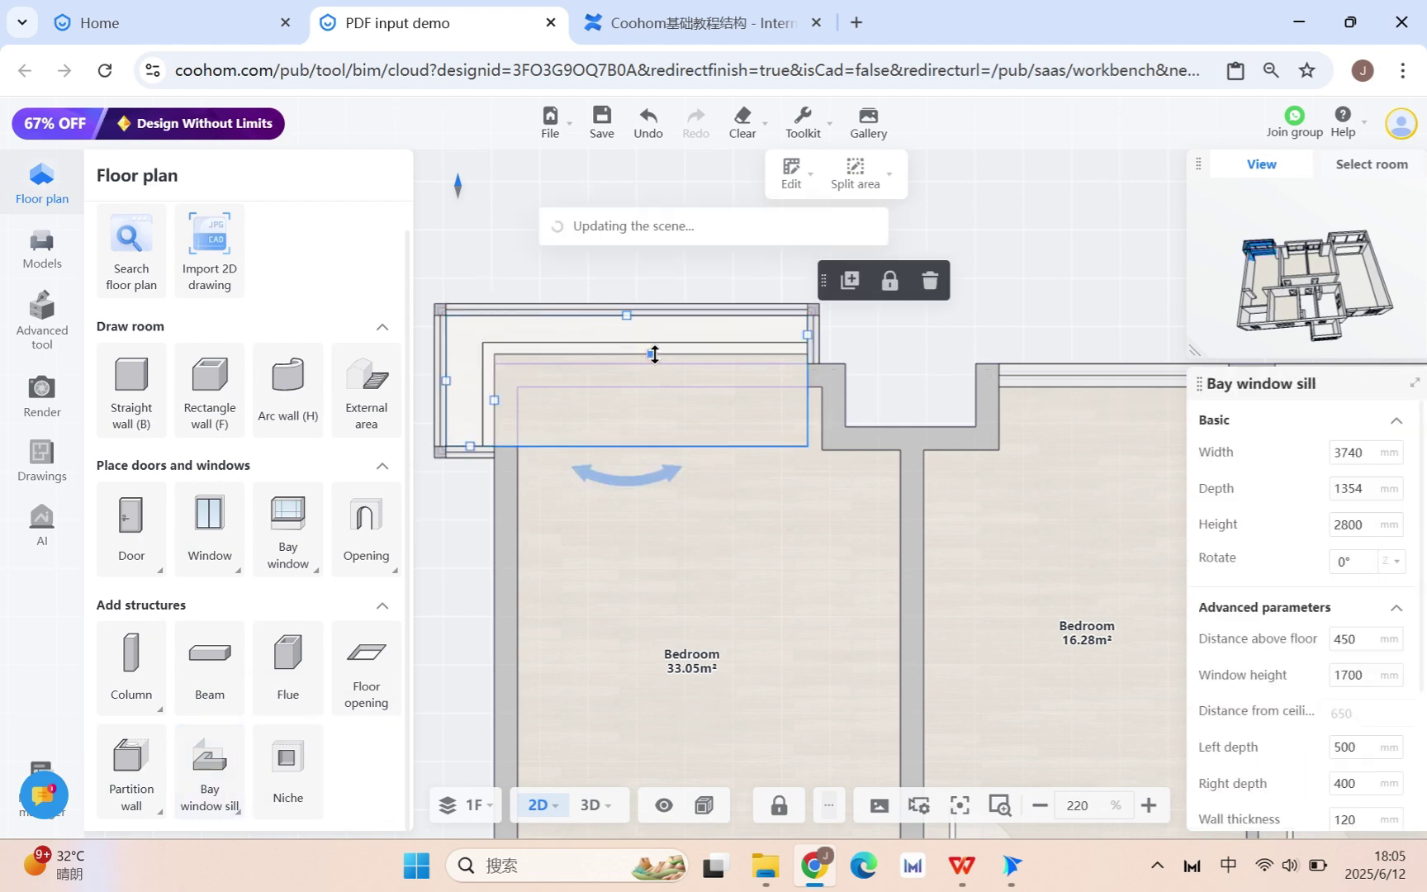
{"action": "left_click_drag", "start_coordinate": [654, 354], "coordinate": [654, 391]}
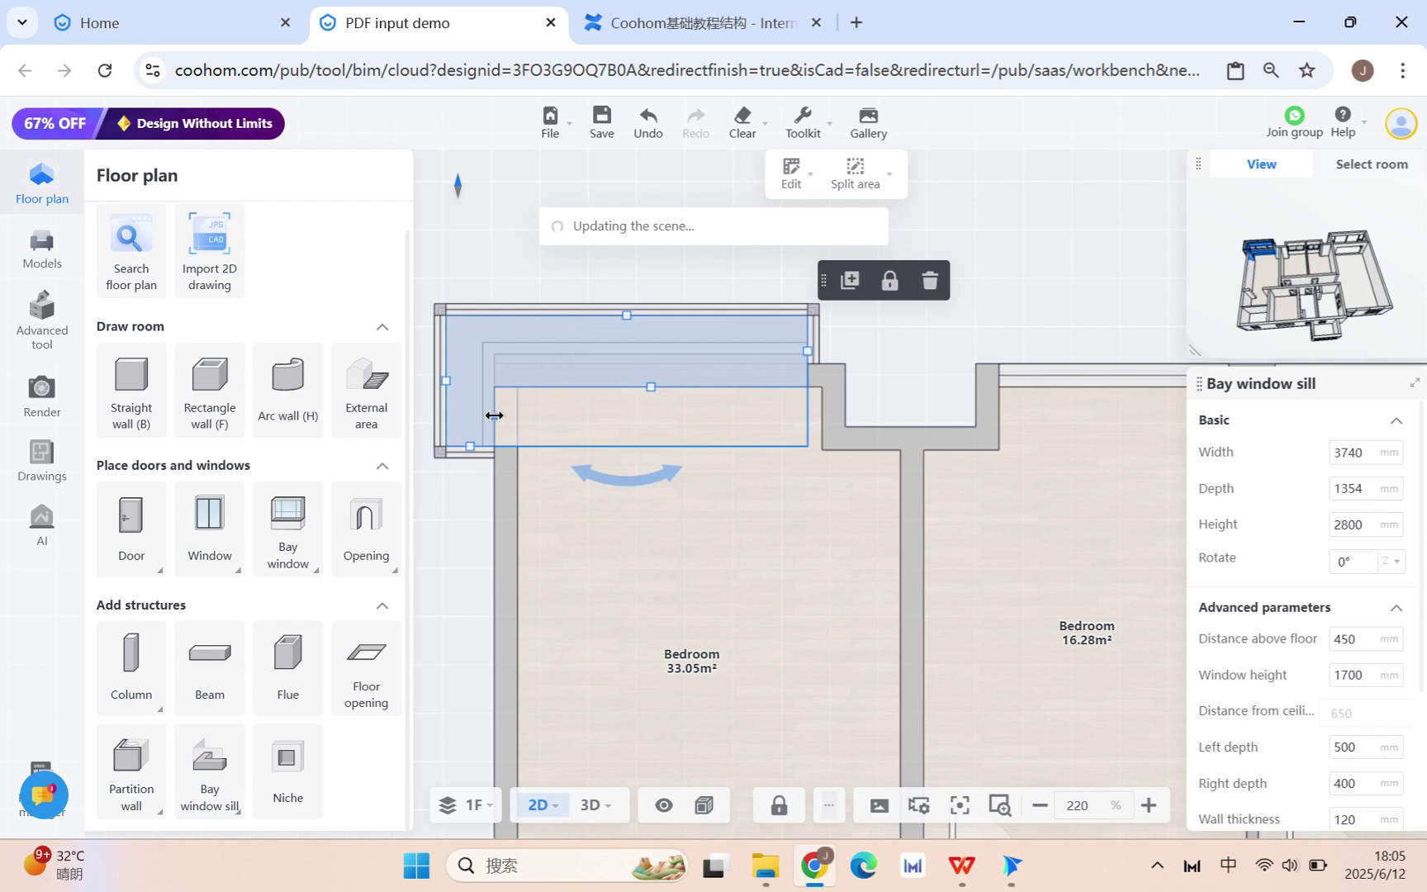
{"action": "left_click_drag", "start_coordinate": [493, 415], "coordinate": [517, 416]}
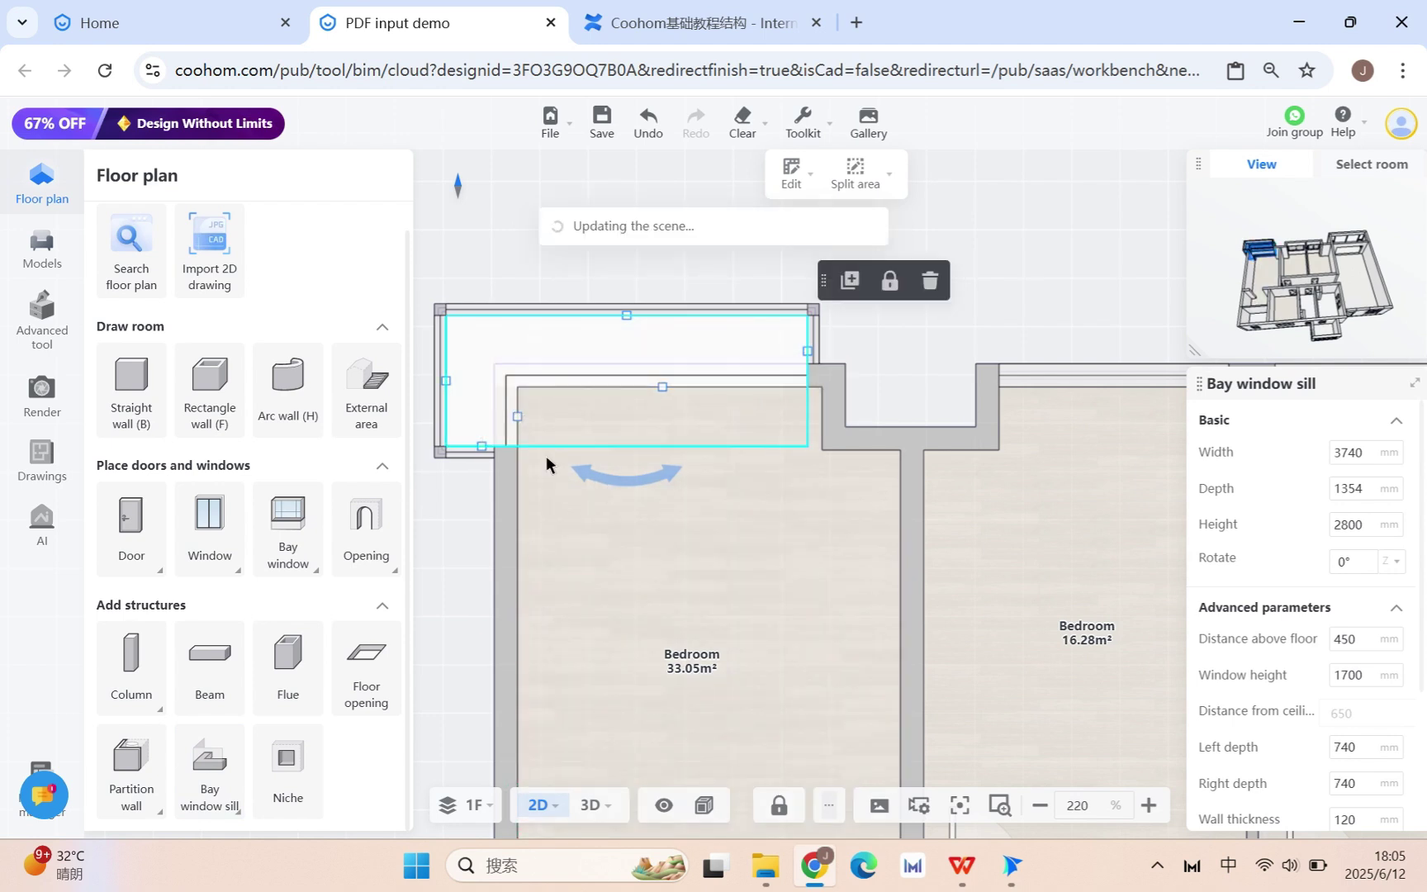
Inspect the L-shaped bay window sill in 3D and review its size and advanced parameters, ending in the 2D plan
{"action": "left_click", "coordinate": [589, 805]}
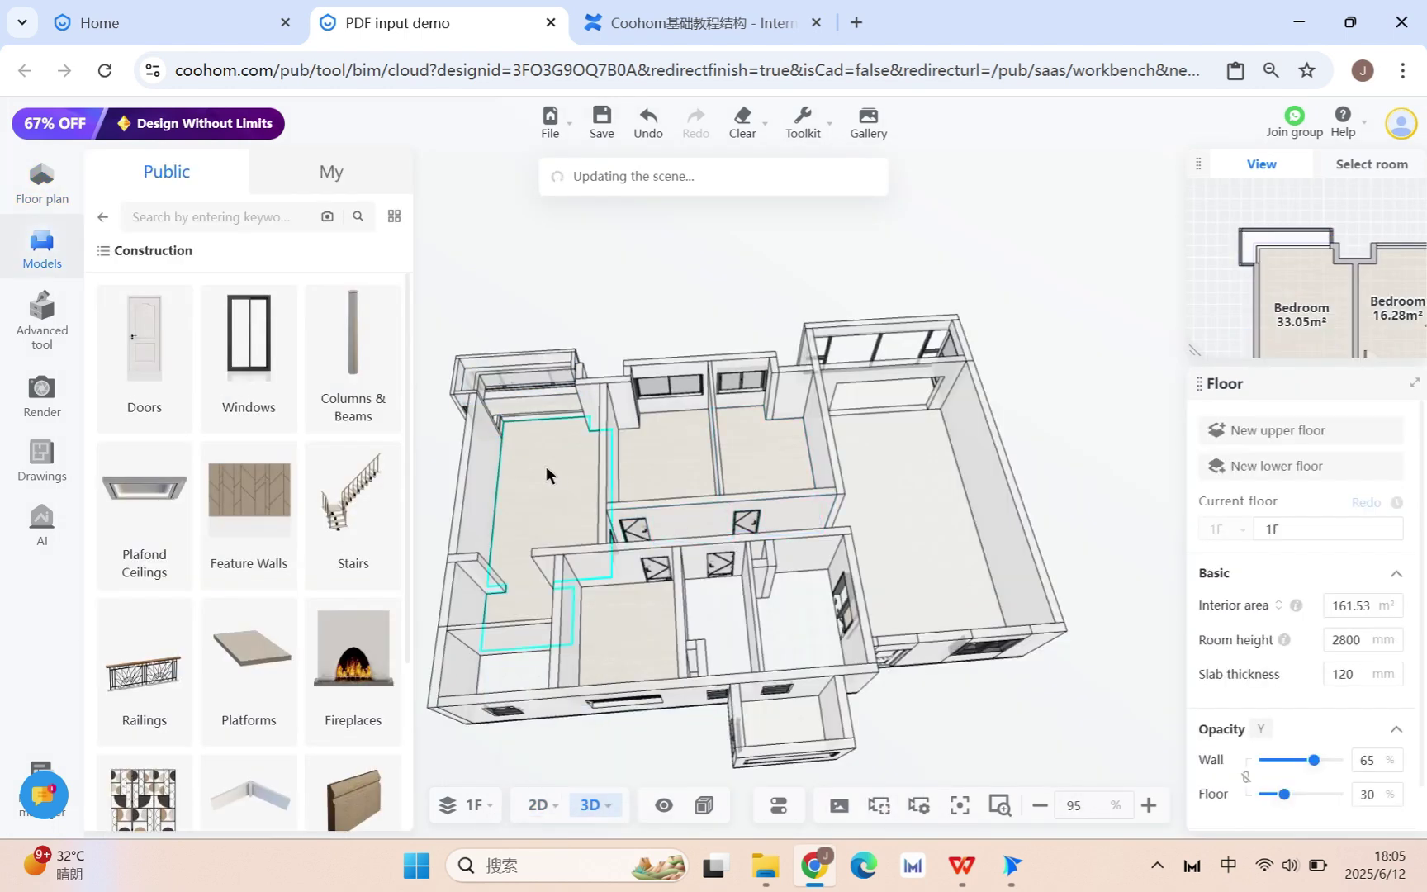
{"action": "scroll", "coordinate": [627, 545], "scroll_direction": "up", "scroll_amount": 8}
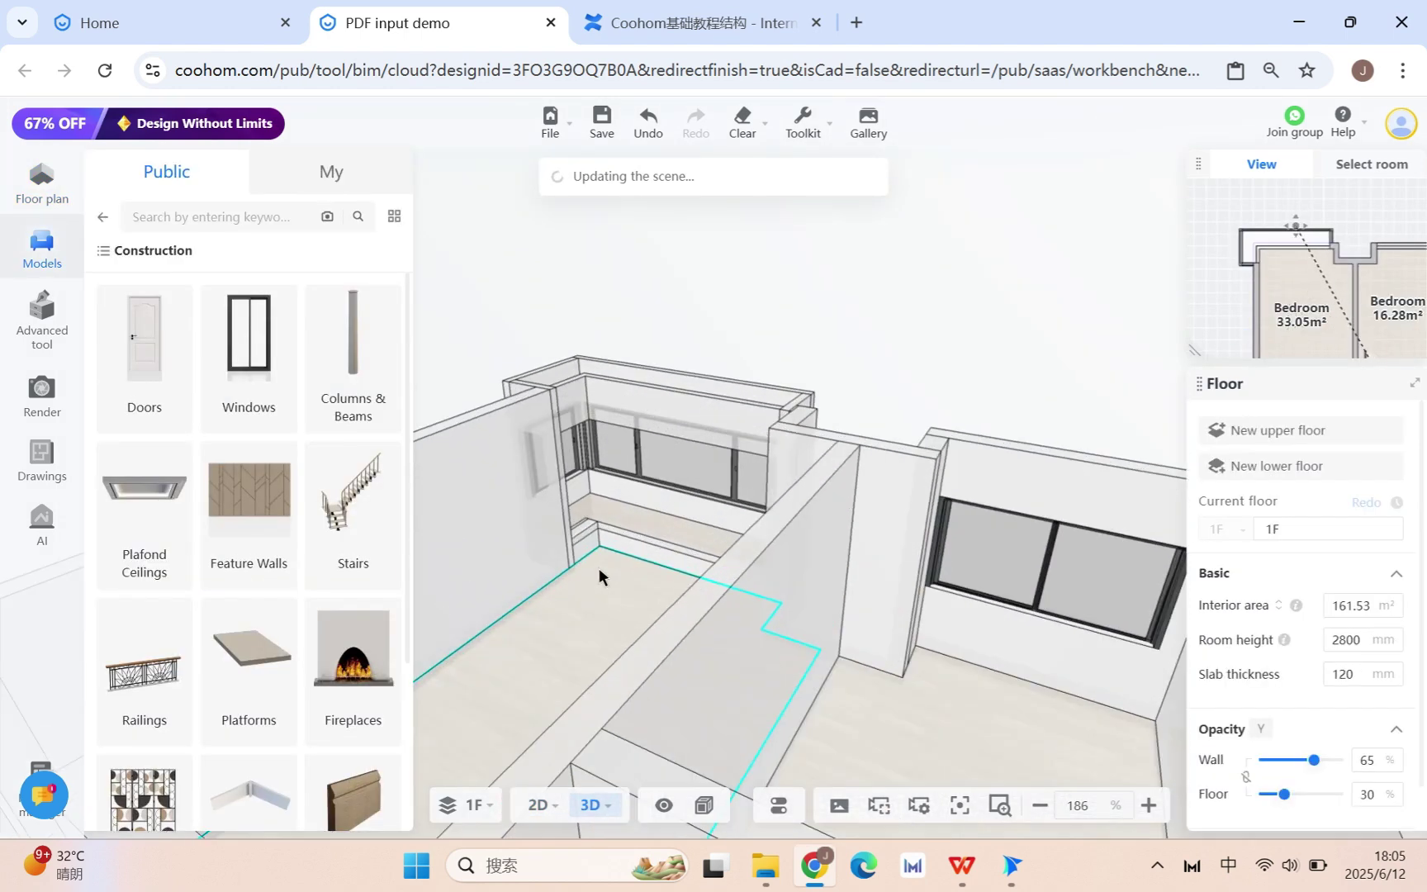
{"action": "scroll", "coordinate": [758, 698], "scroll_direction": "up", "scroll_amount": 5}
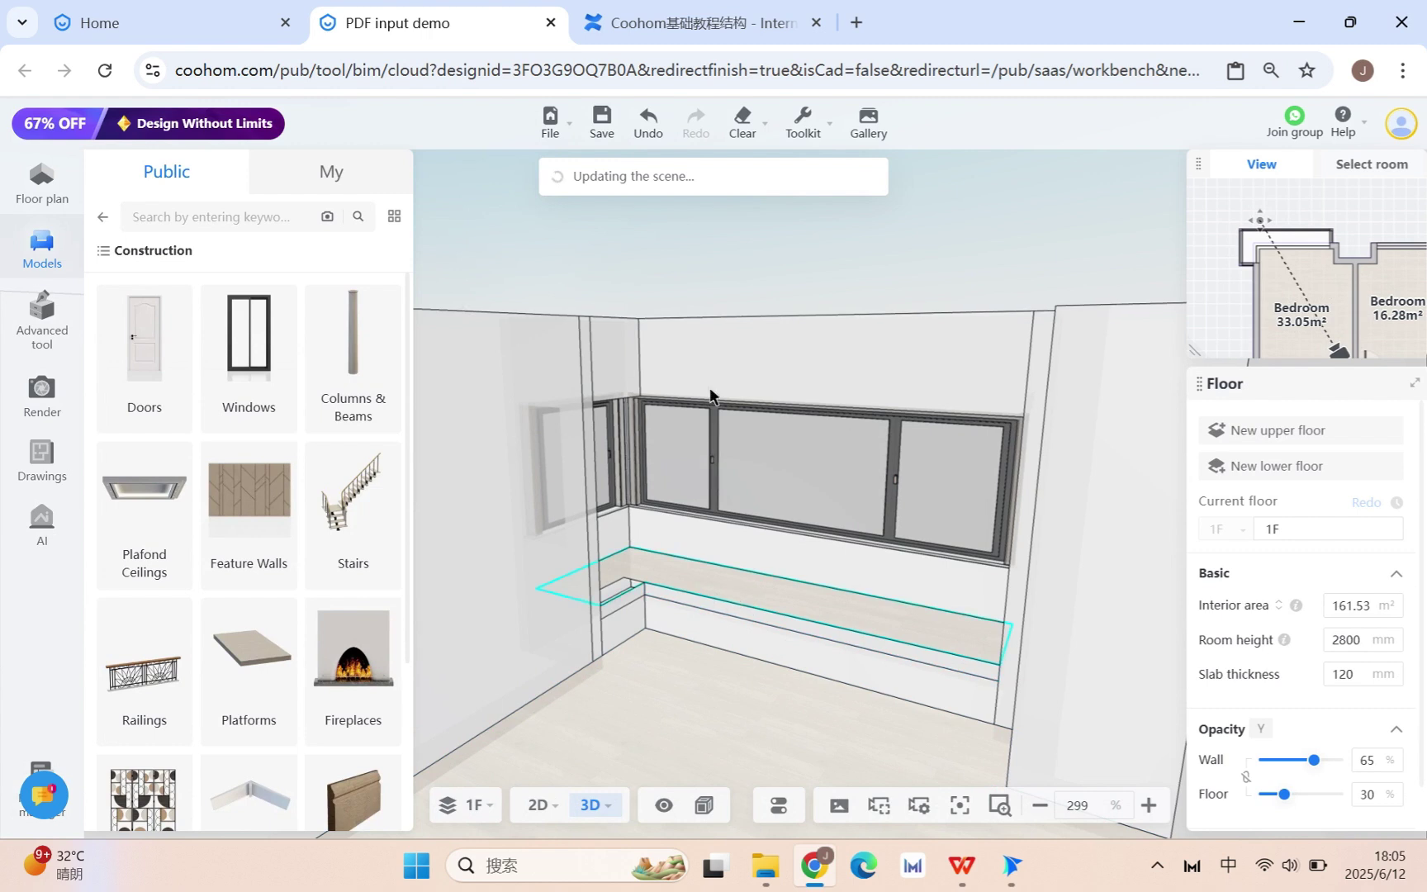
{"action": "left_click", "coordinate": [776, 623]}
{"action": "left_click", "coordinate": [538, 805]}
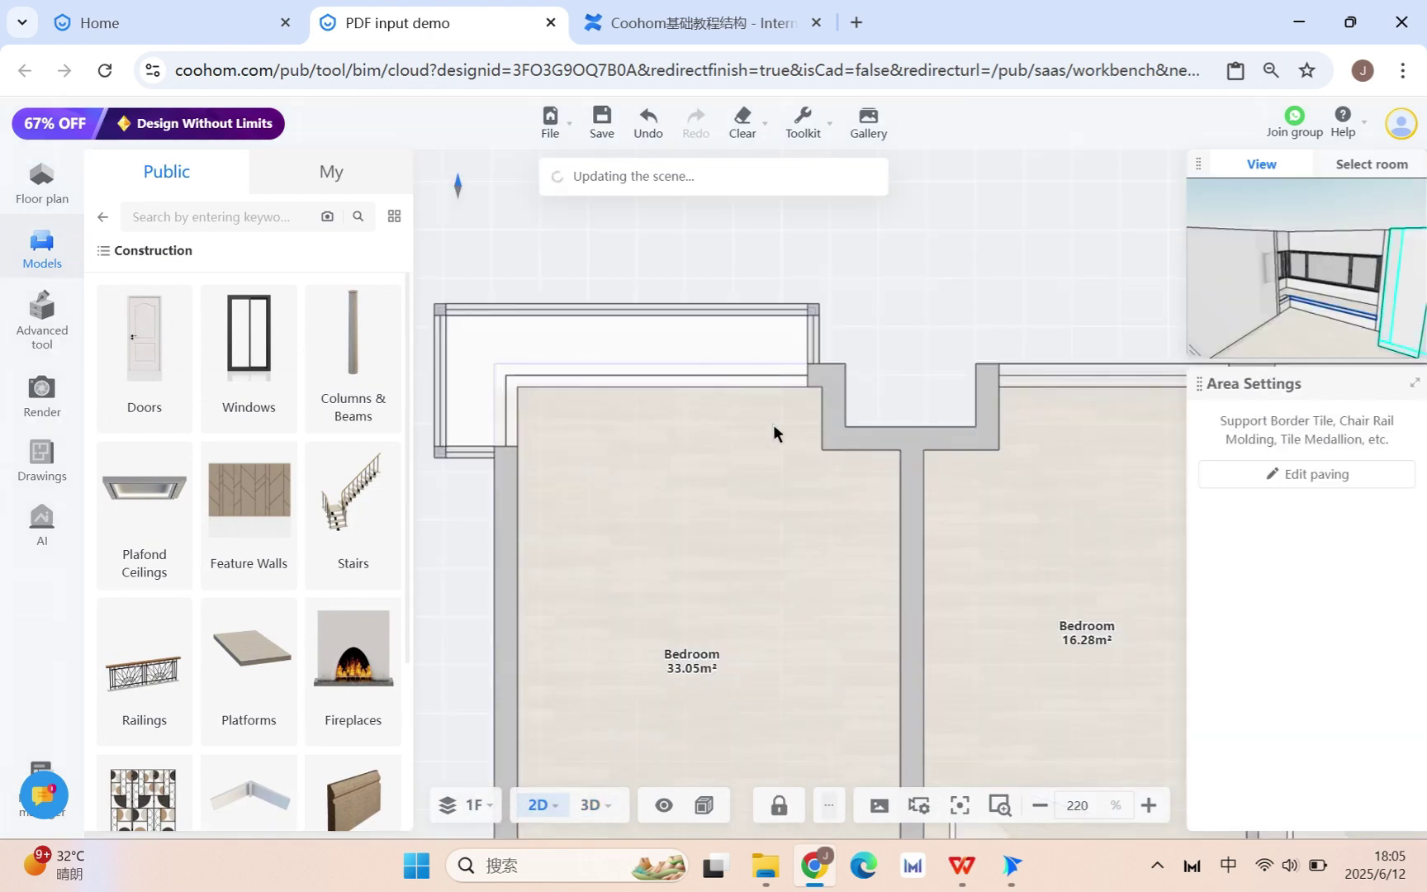
{"action": "left_click", "coordinate": [774, 431]}
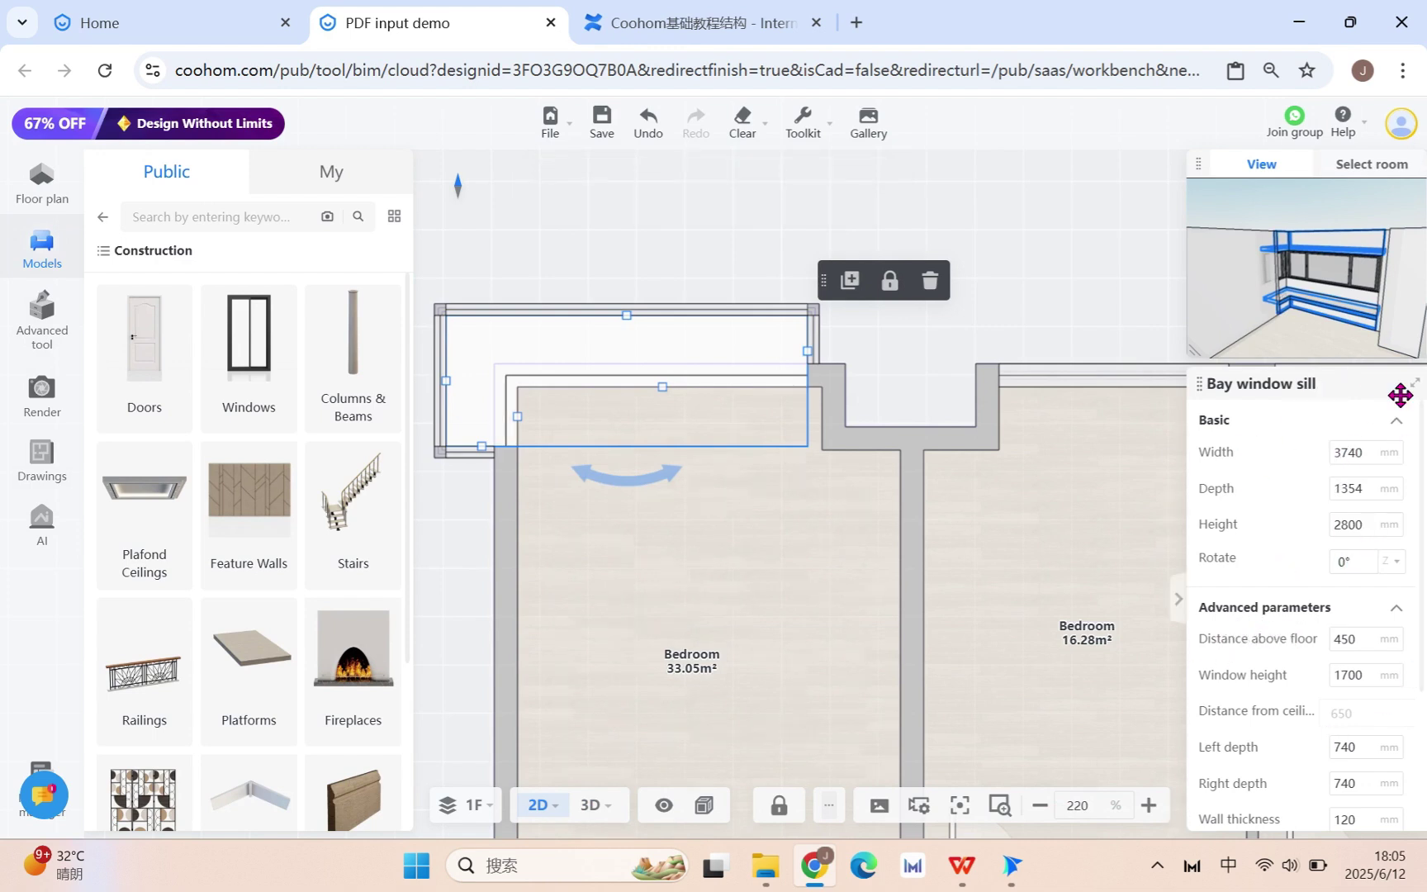
{"action": "scroll", "coordinate": [1366, 715], "scroll_direction": "down", "scroll_amount": 2}
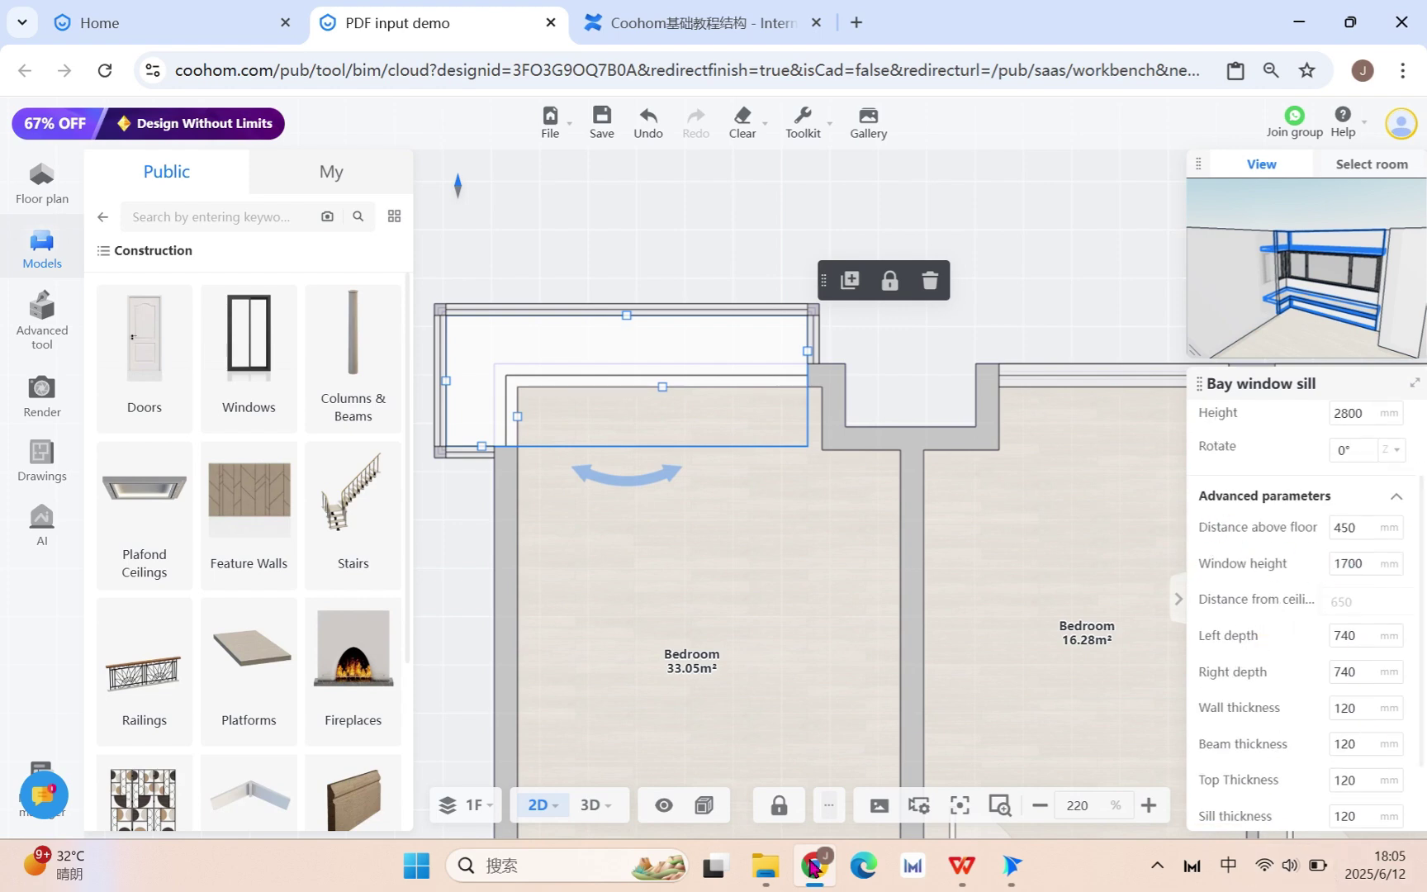
{"action": "left_click", "coordinate": [603, 805]}
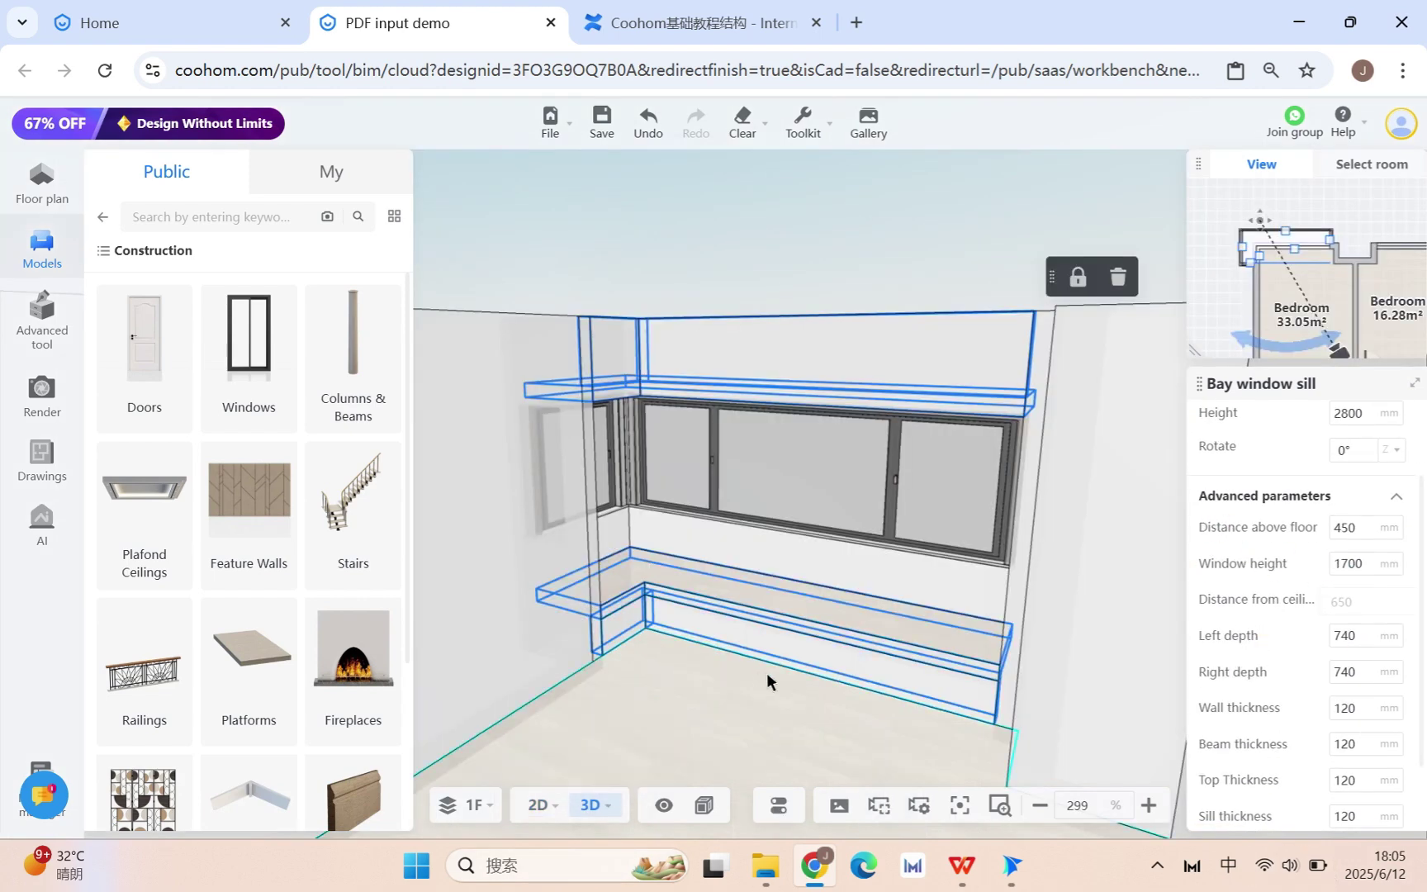
{"action": "left_click", "coordinate": [759, 725]}
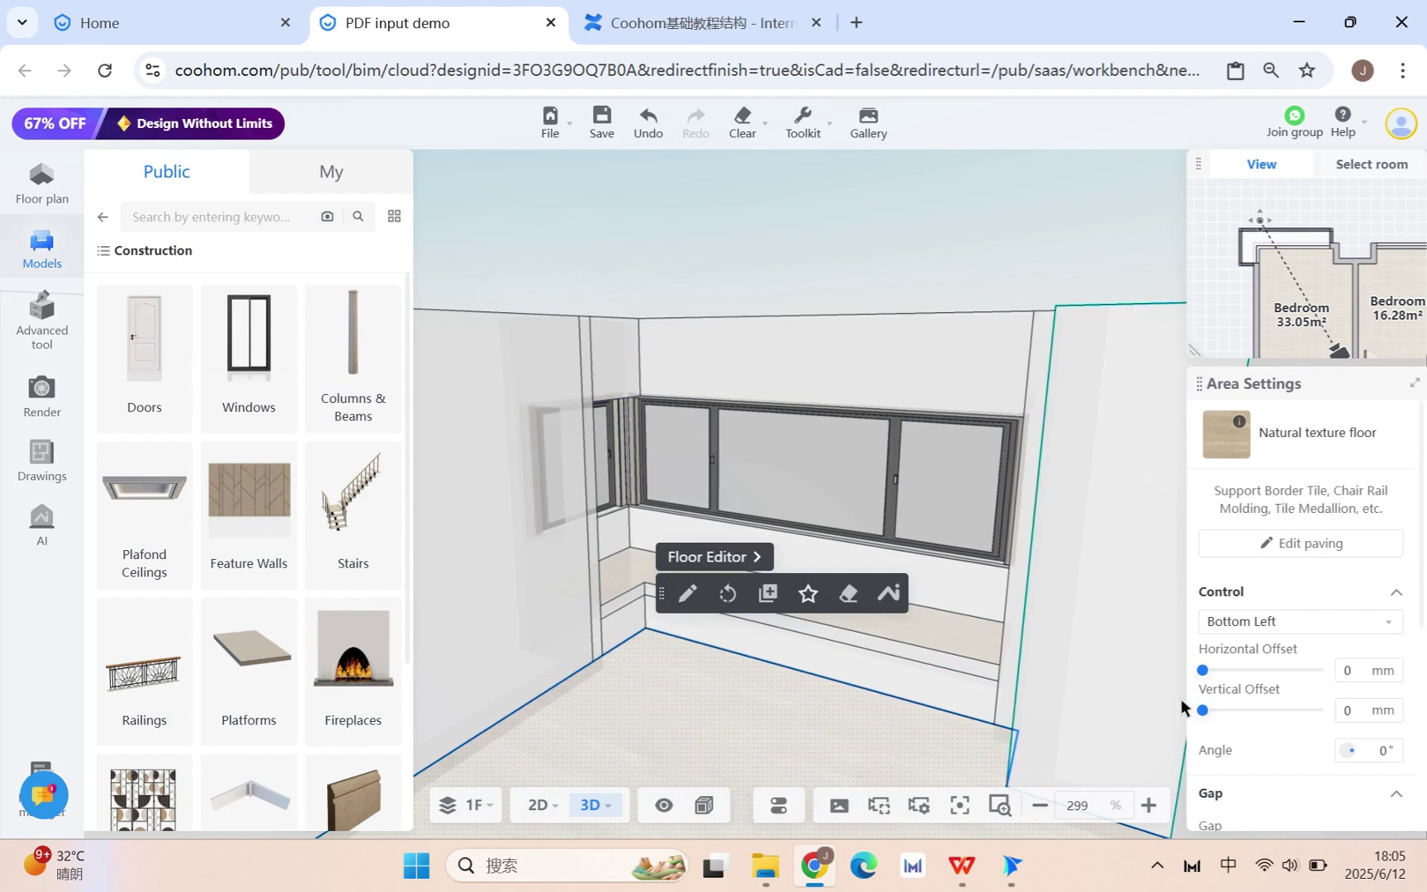
{"action": "left_click", "coordinate": [891, 312]}
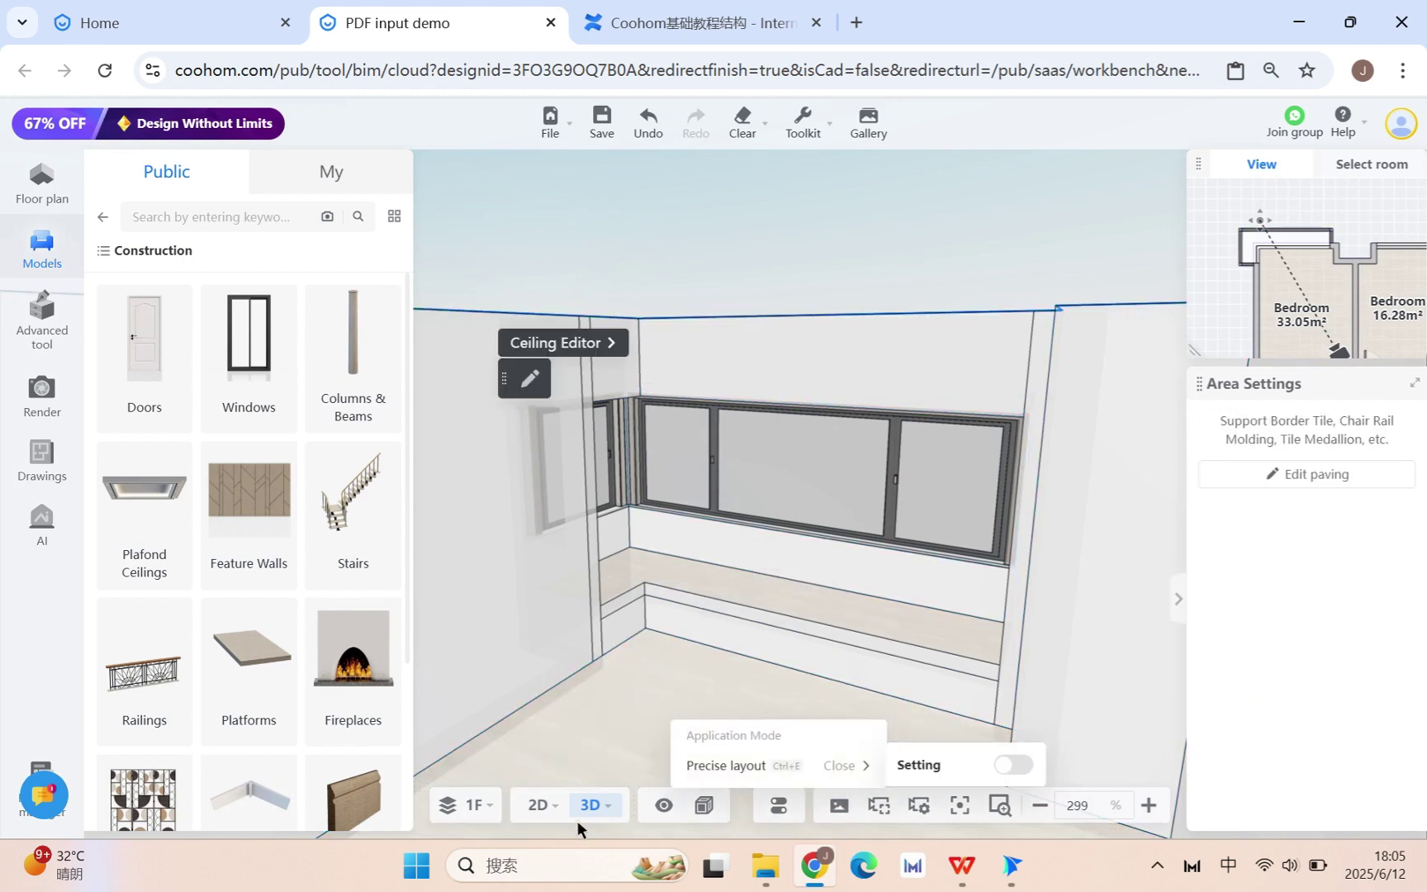
{"action": "mouse_move", "coordinate": [780, 805]}
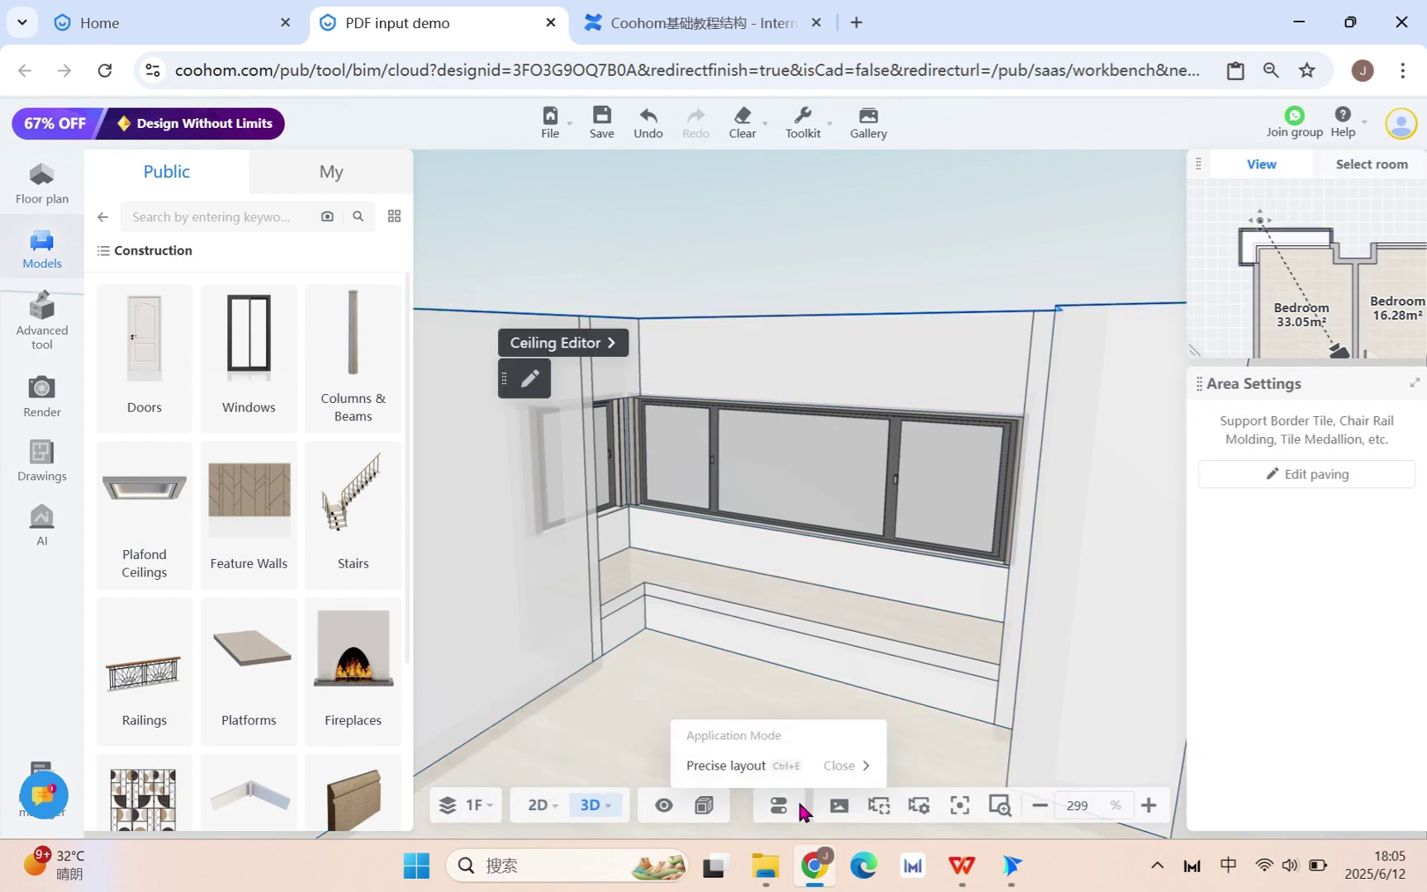
{"action": "left_click", "coordinate": [538, 805]}
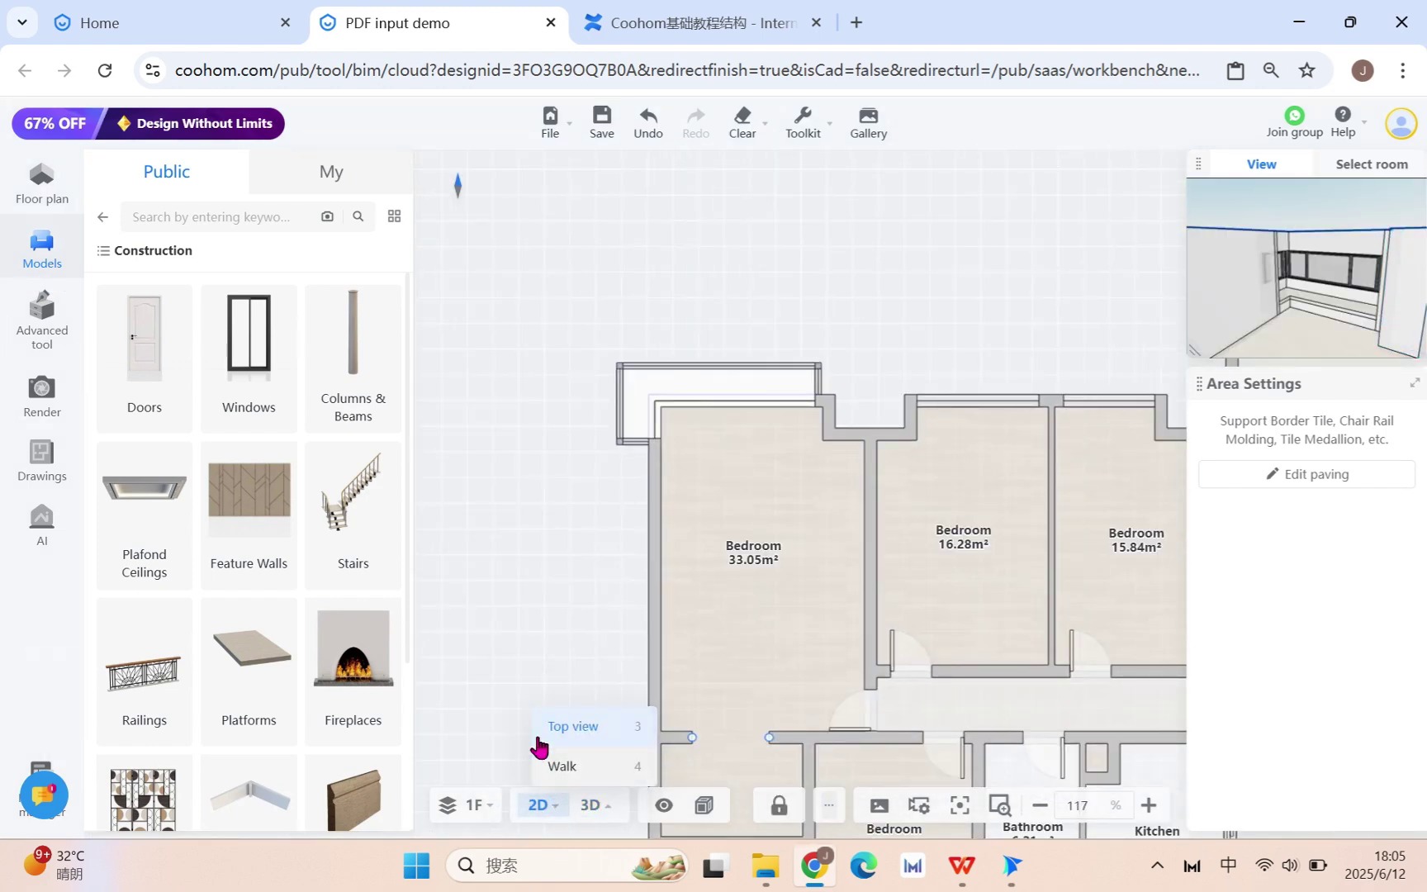
Place linear-shaped bay window sills in the window recesses of the 16.28 m² and 15.84 m² bedrooms
{"action": "scroll", "coordinate": [553, 661], "scroll_direction": "right", "scroll_amount": 3}
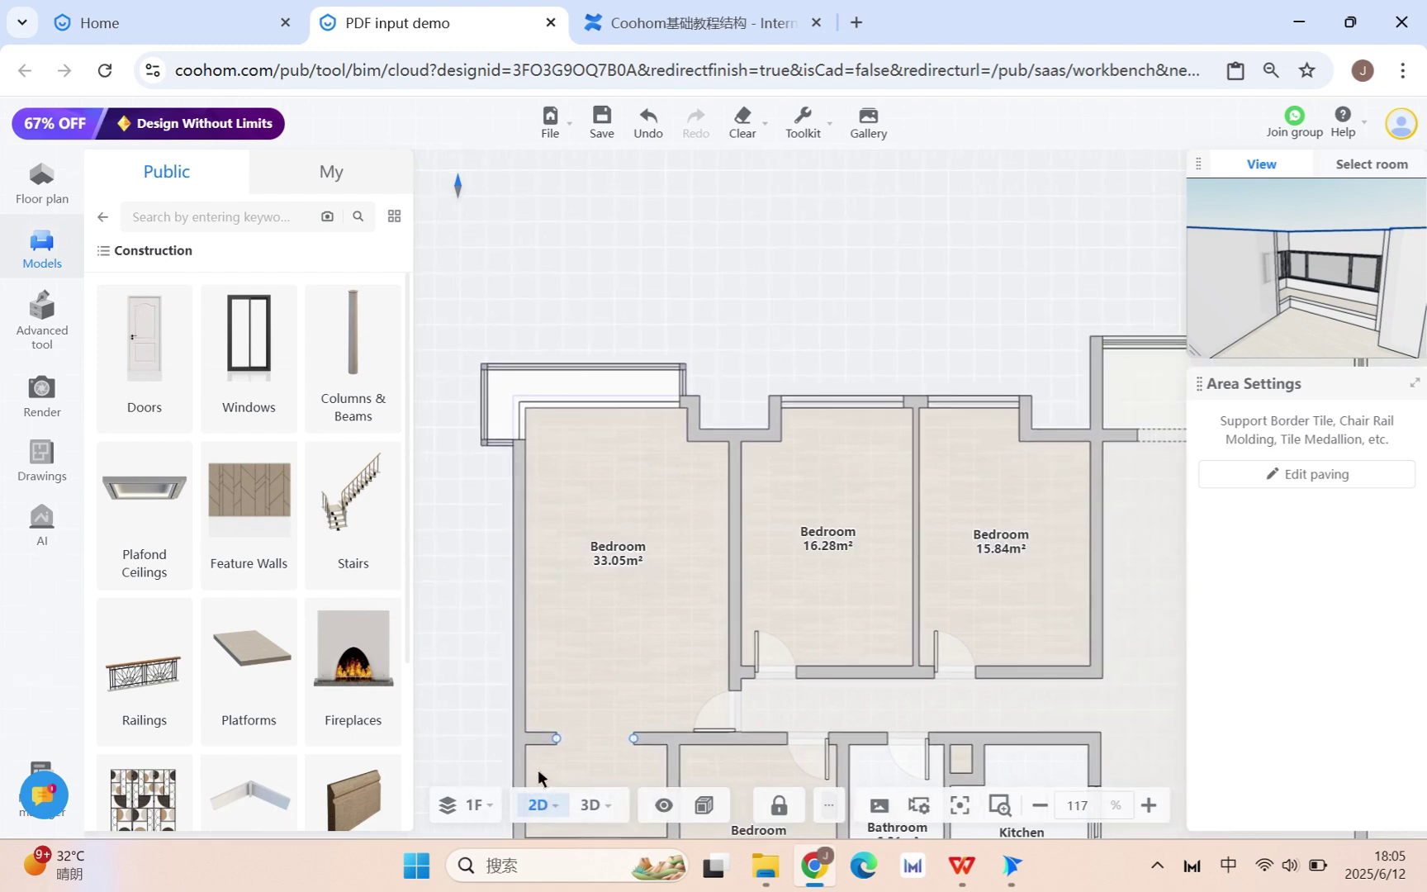
{"action": "mouse_move", "coordinate": [589, 805]}
{"action": "left_click", "coordinate": [79, 198]}
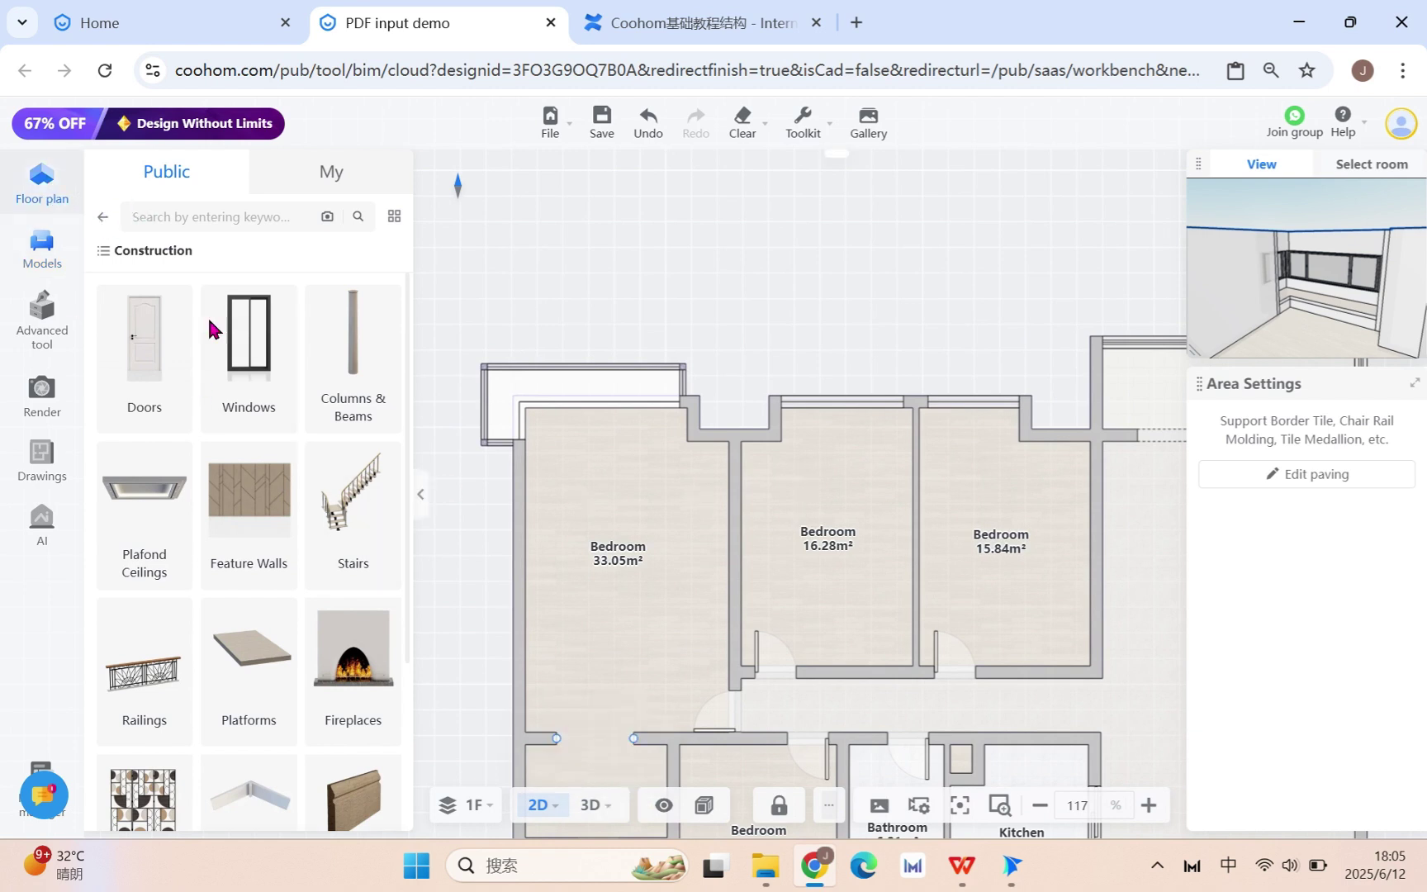
{"action": "scroll", "coordinate": [223, 729], "scroll_direction": "down", "scroll_amount": 1}
{"action": "mouse_move", "coordinate": [220, 751]}
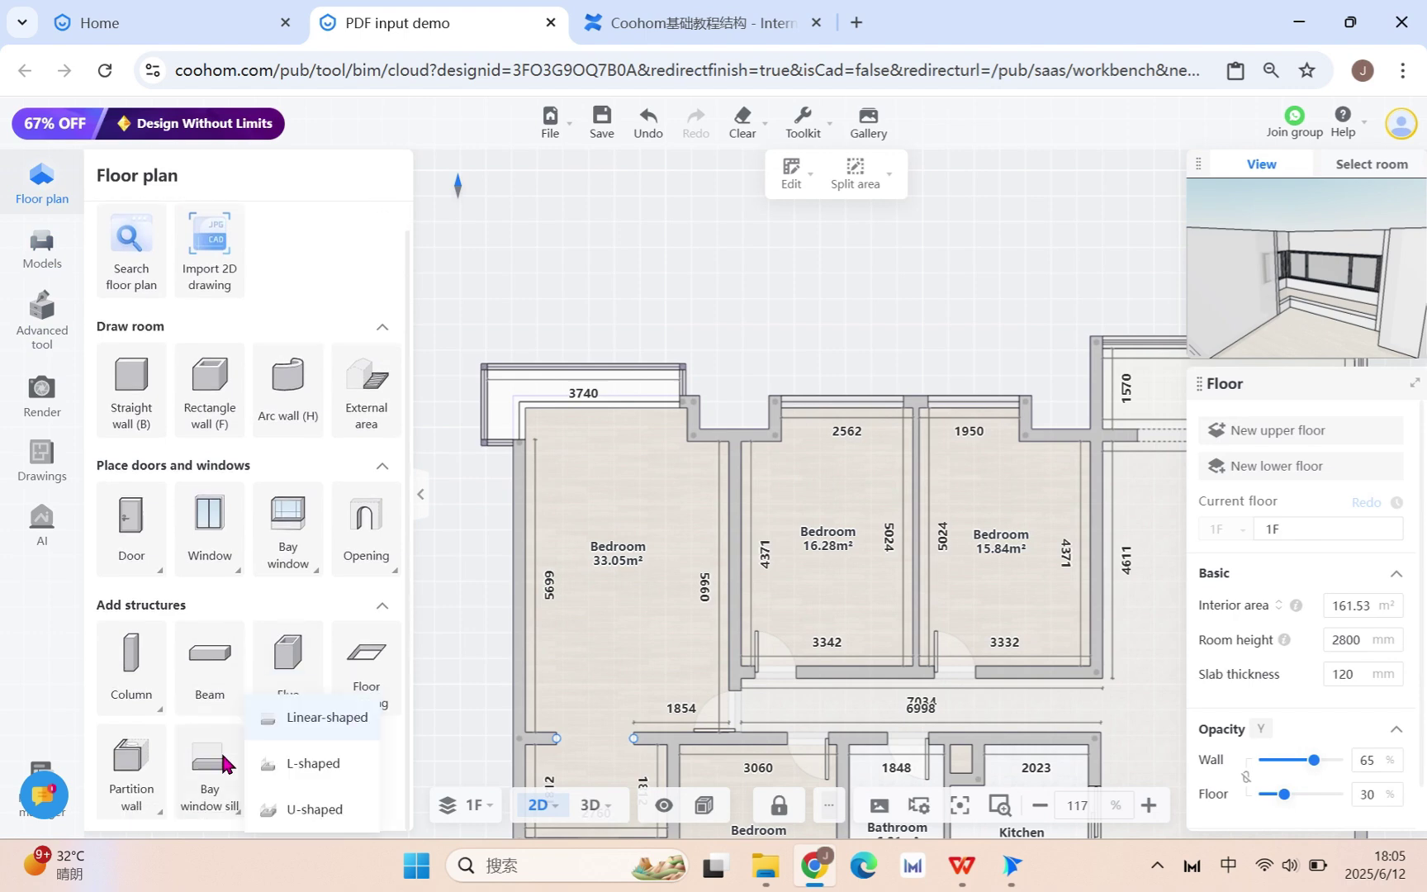
{"action": "left_click", "coordinate": [322, 717]}
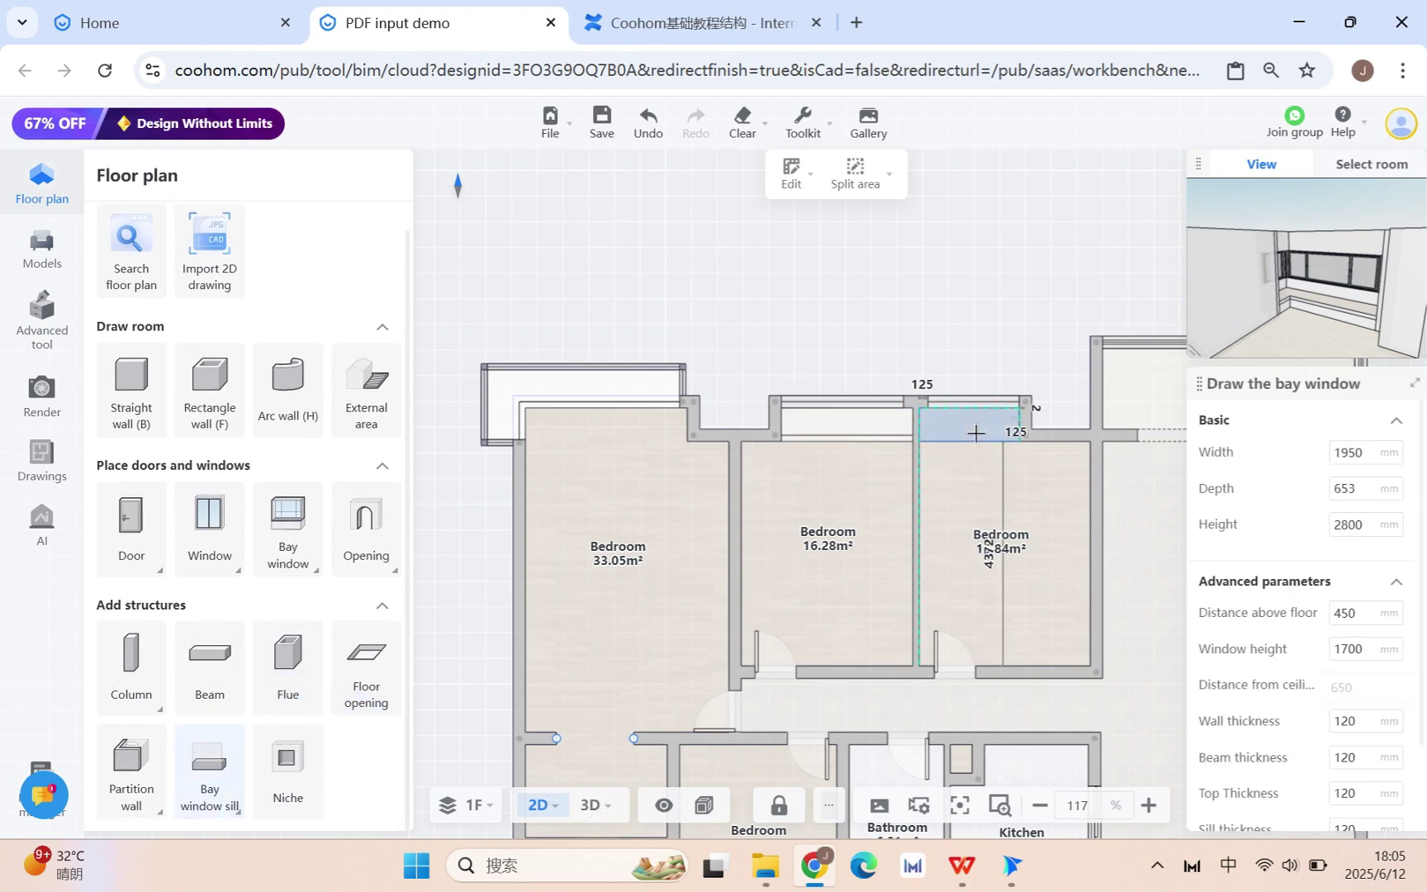